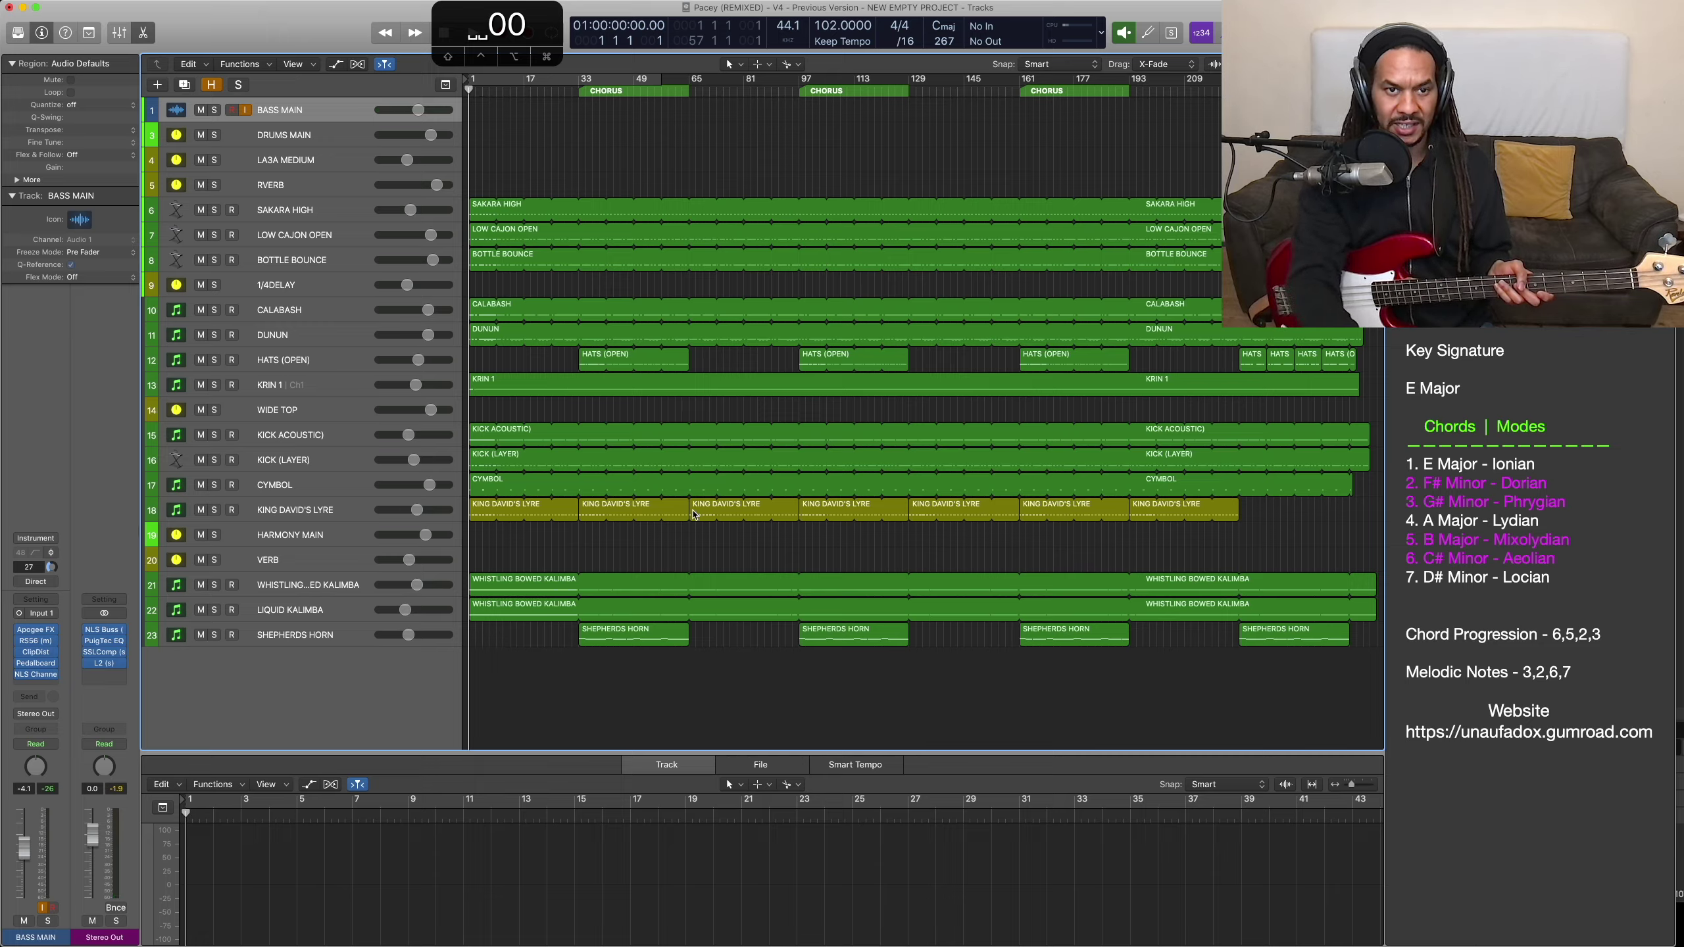
Step: Record a bass take on the BASS MAIN track from the start of the song and save the project
key(Return)
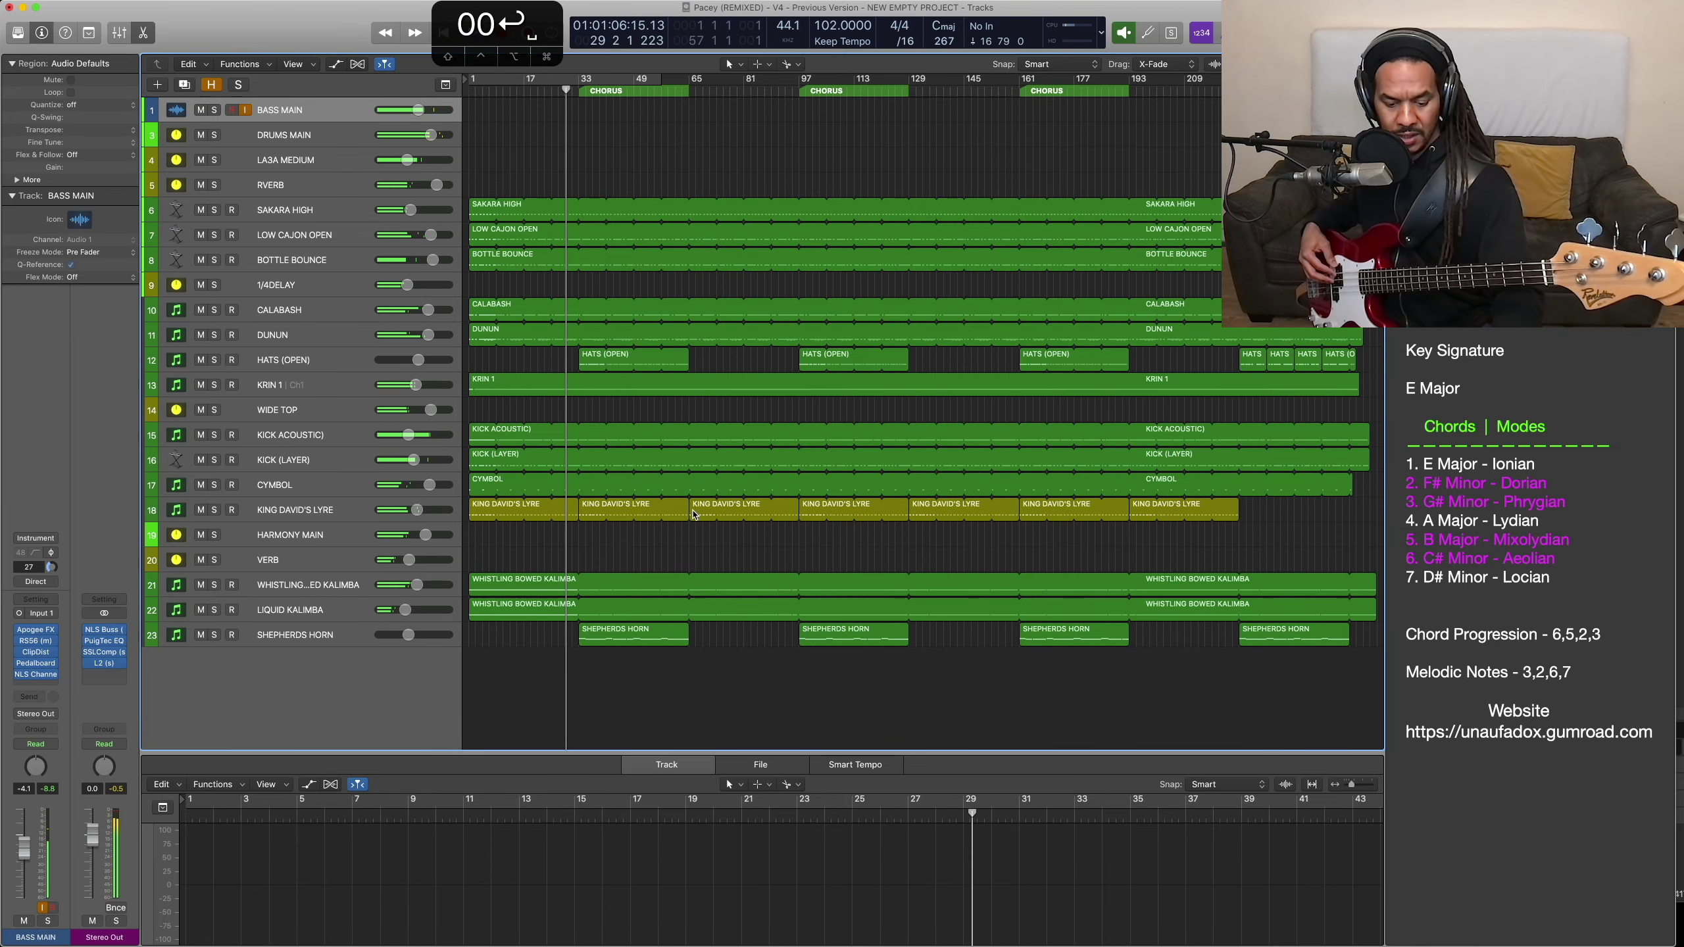
key(space)
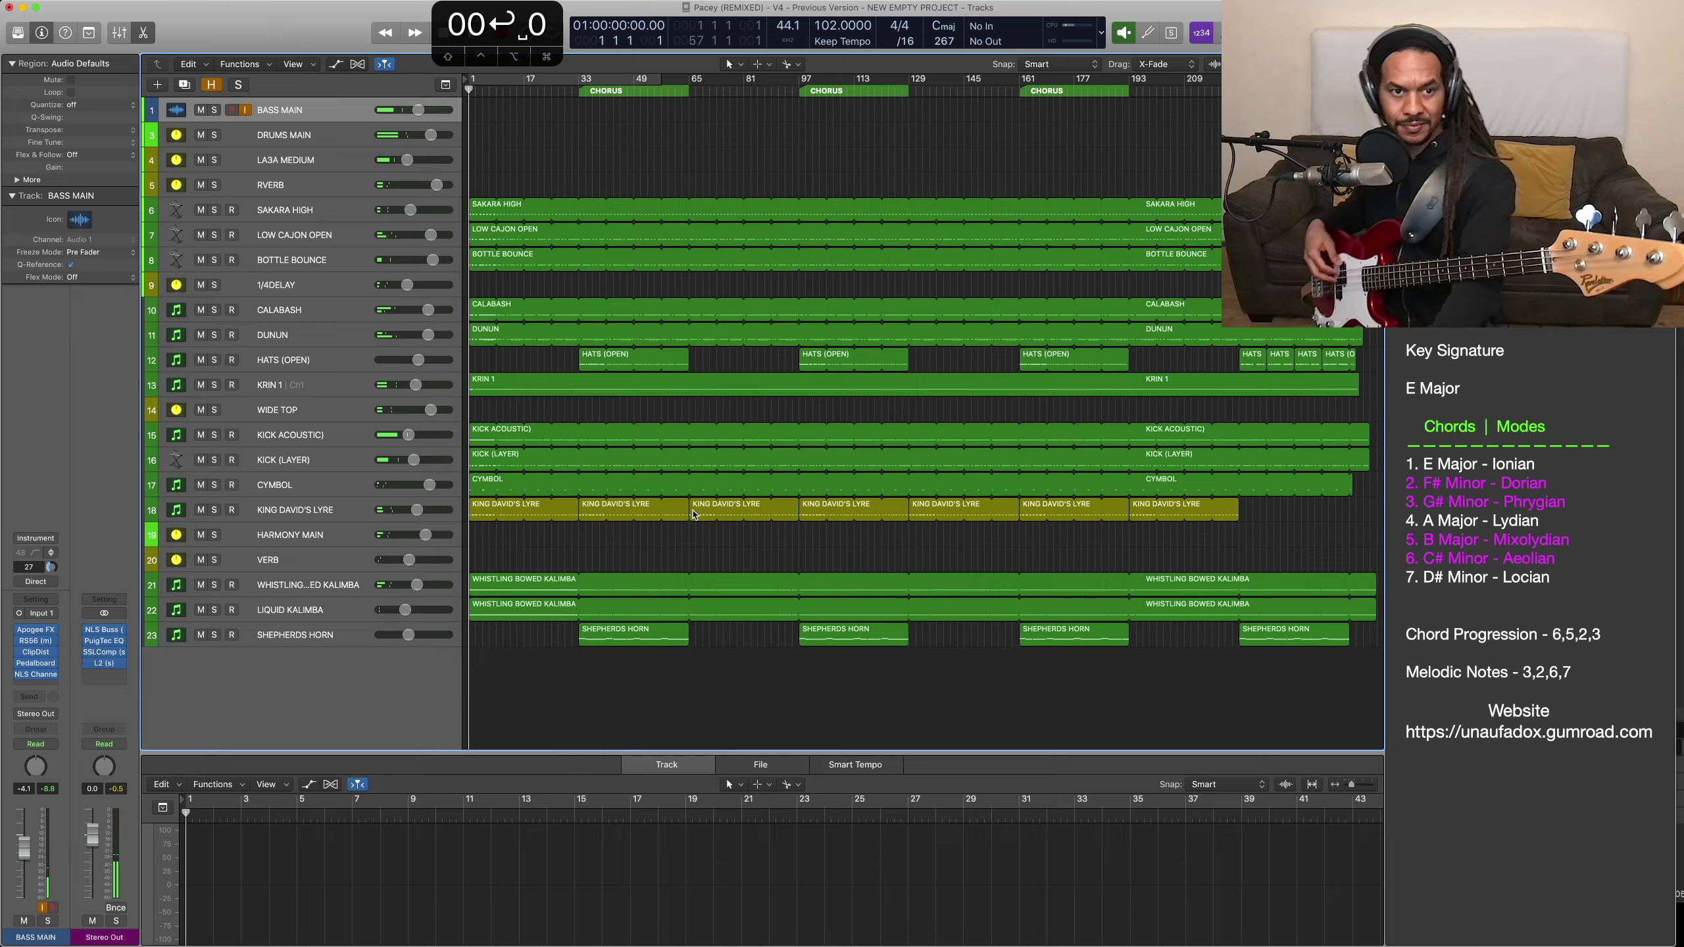
key(r)
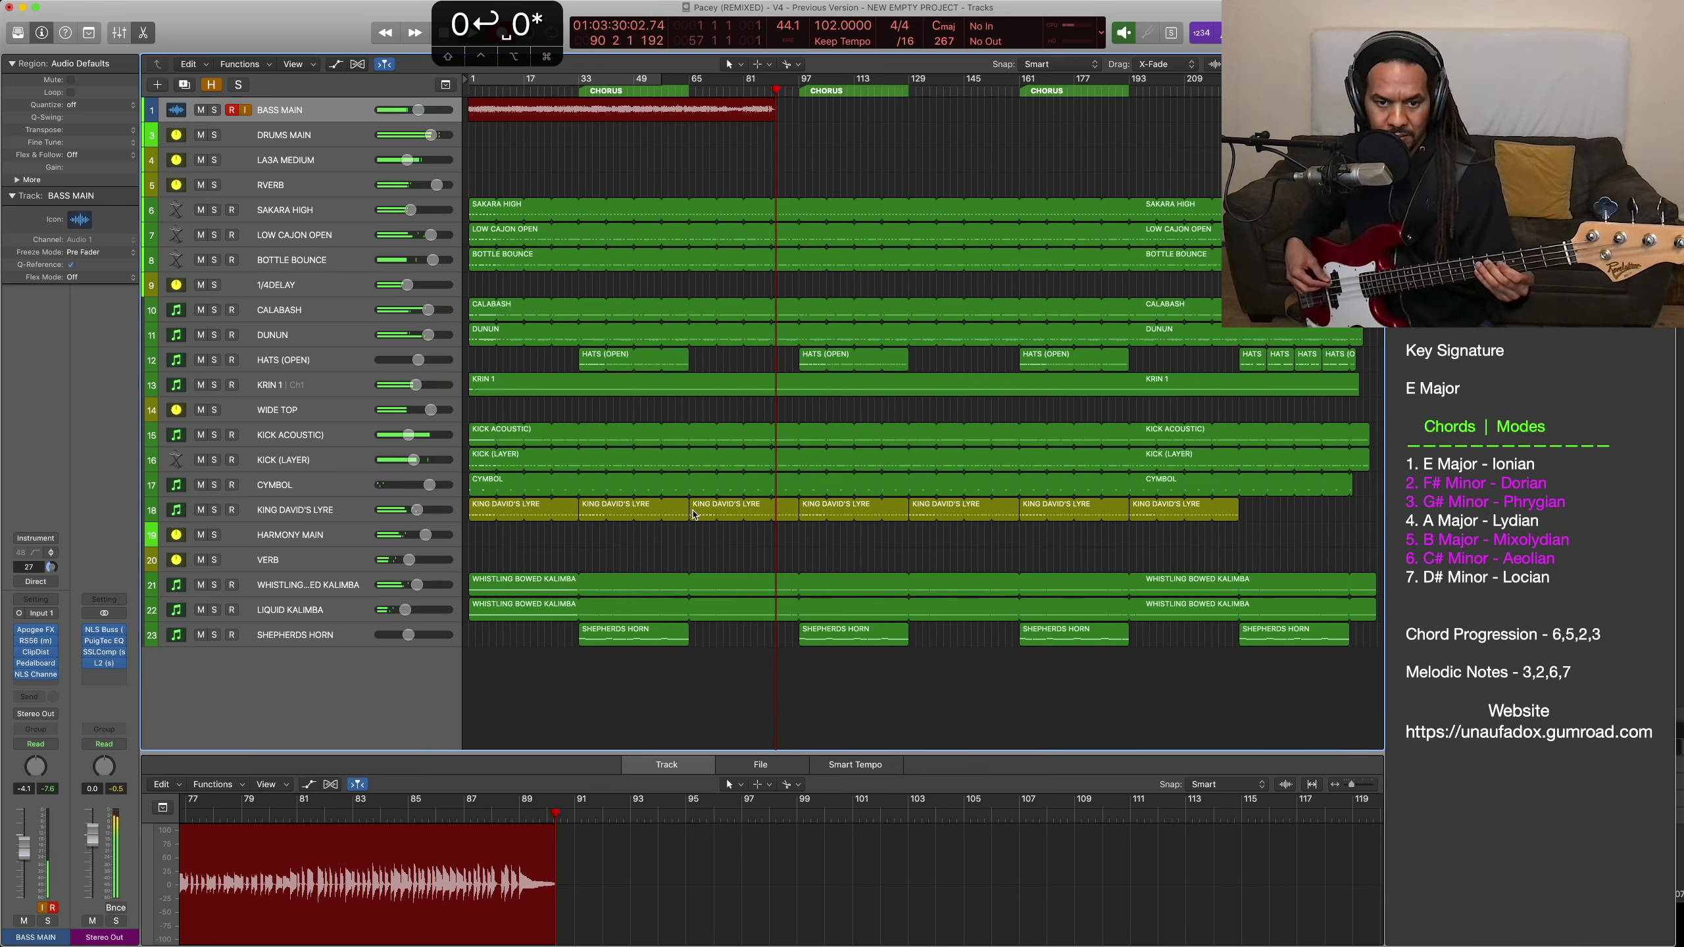
key(space)
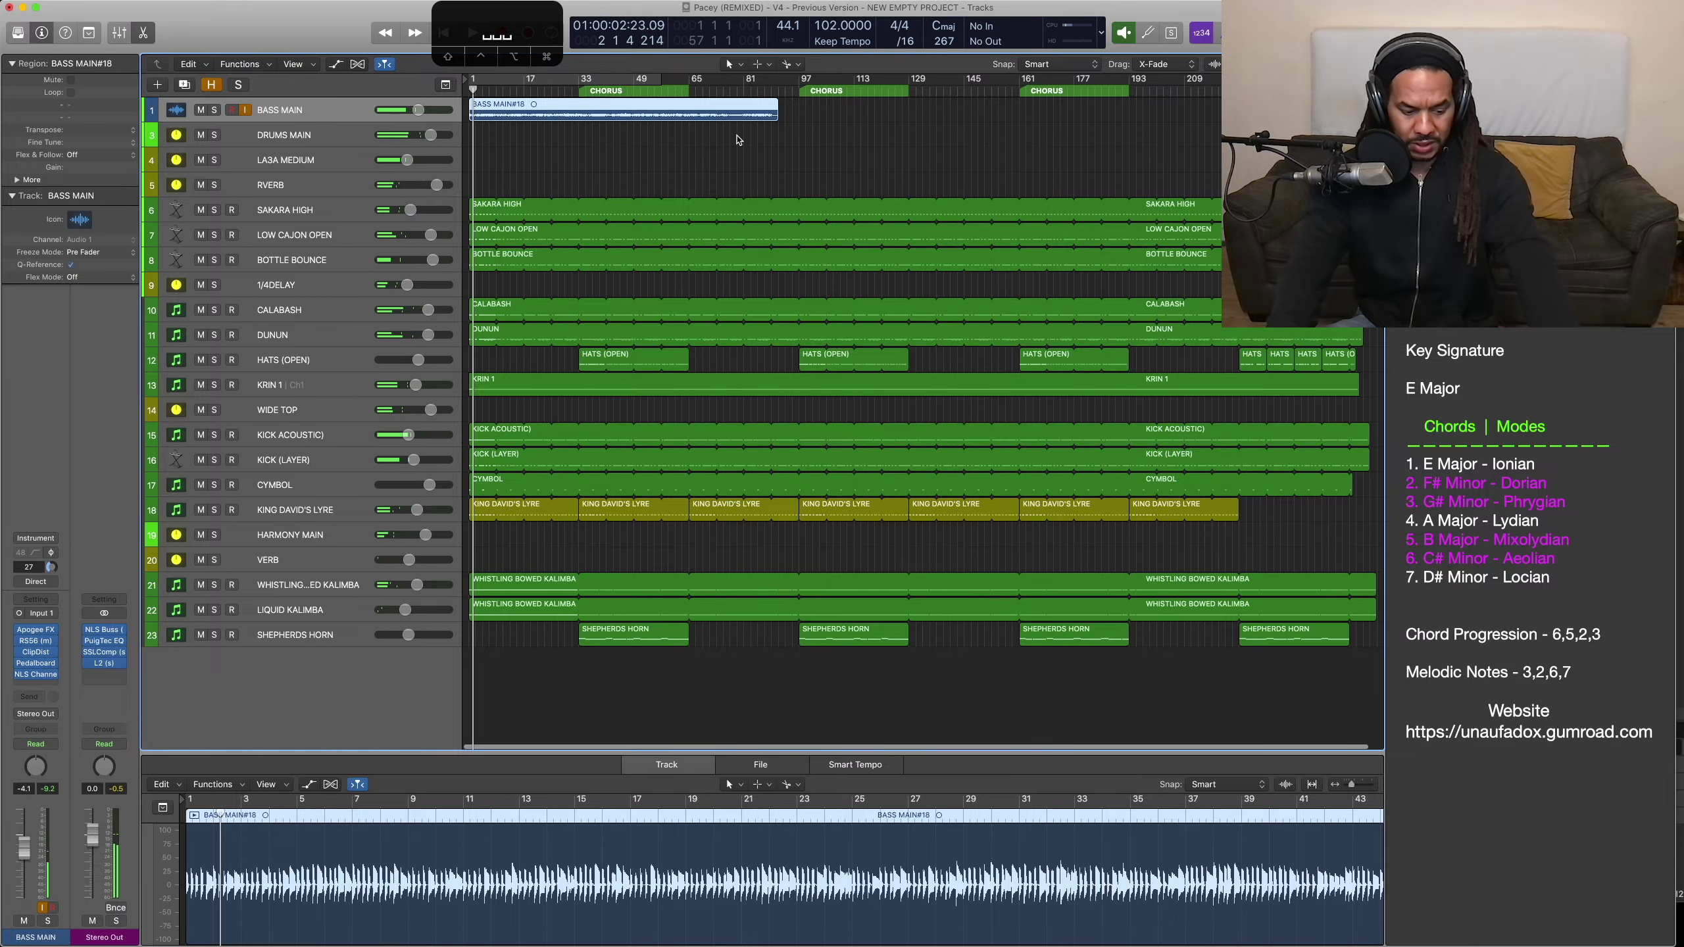
key(super+s)
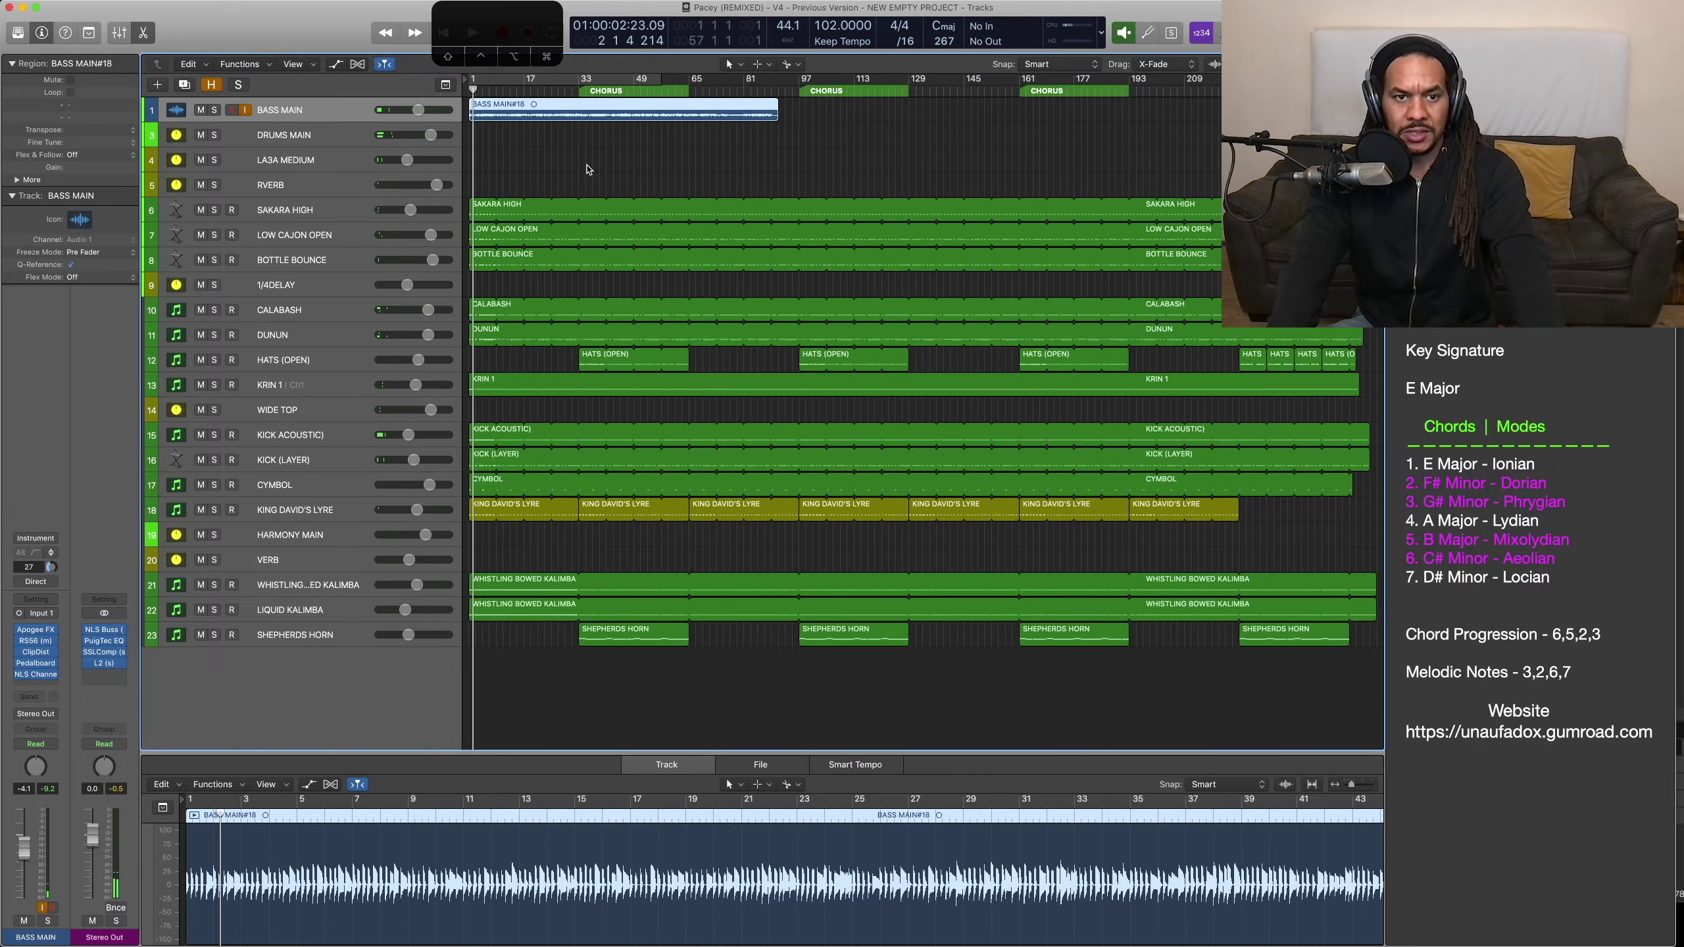
Step: Show the mixer and review the Apogee FX Rack and Clip Distortion settings on the BASS MAIN channel
key(x)
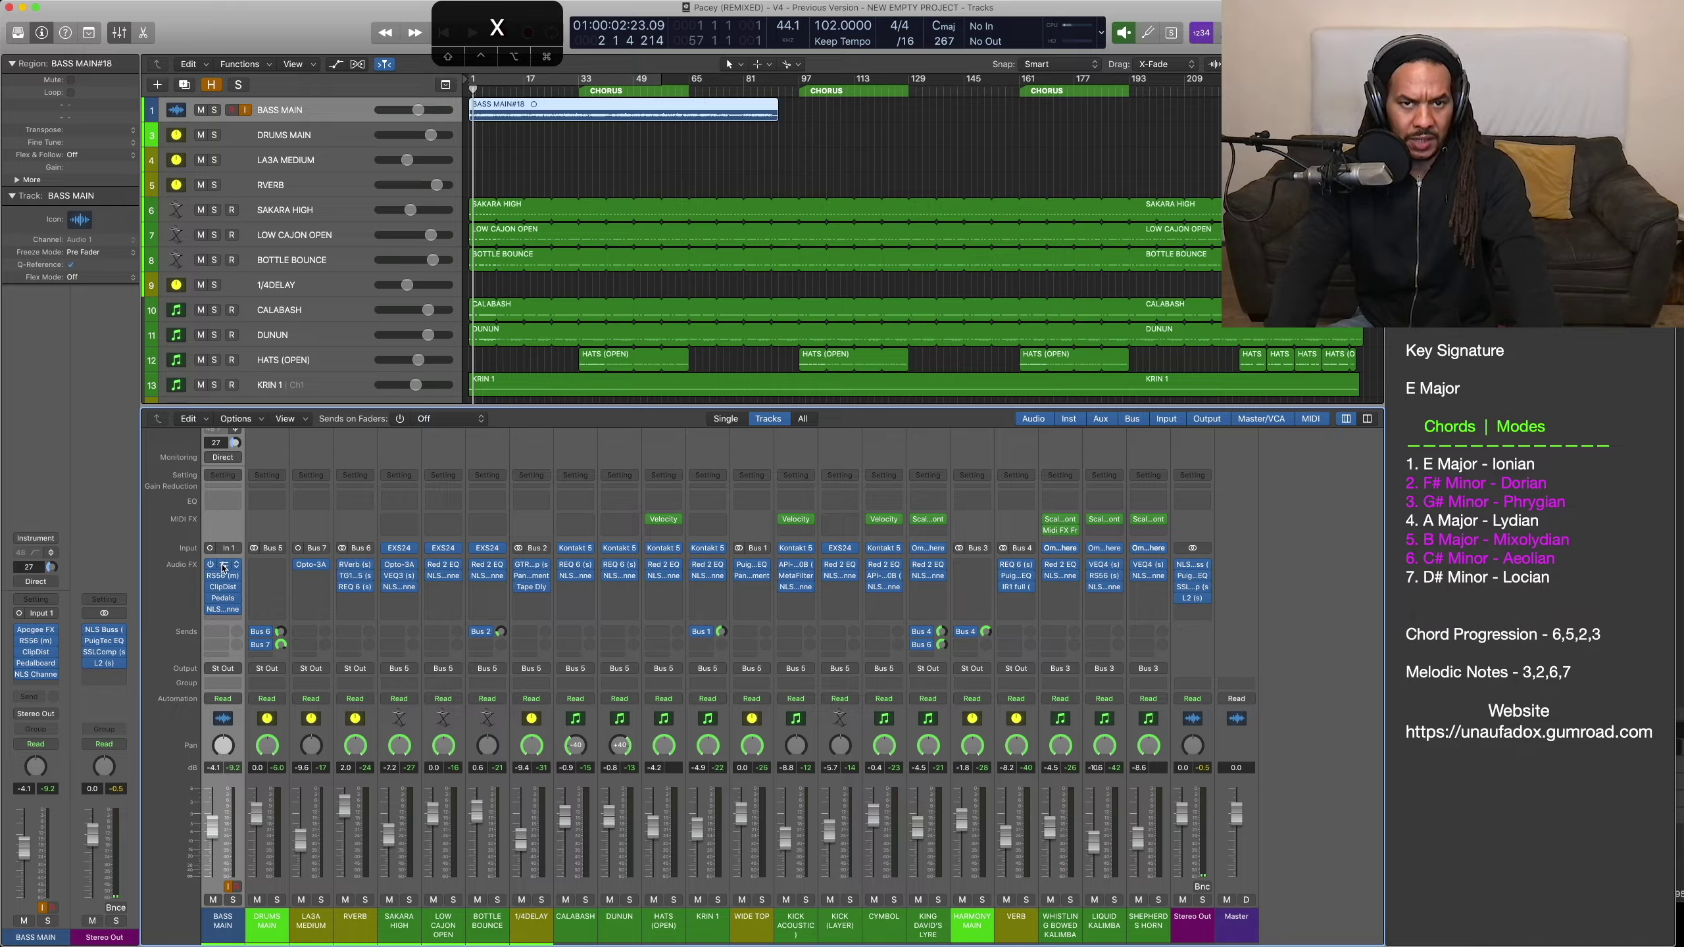
click(224, 567)
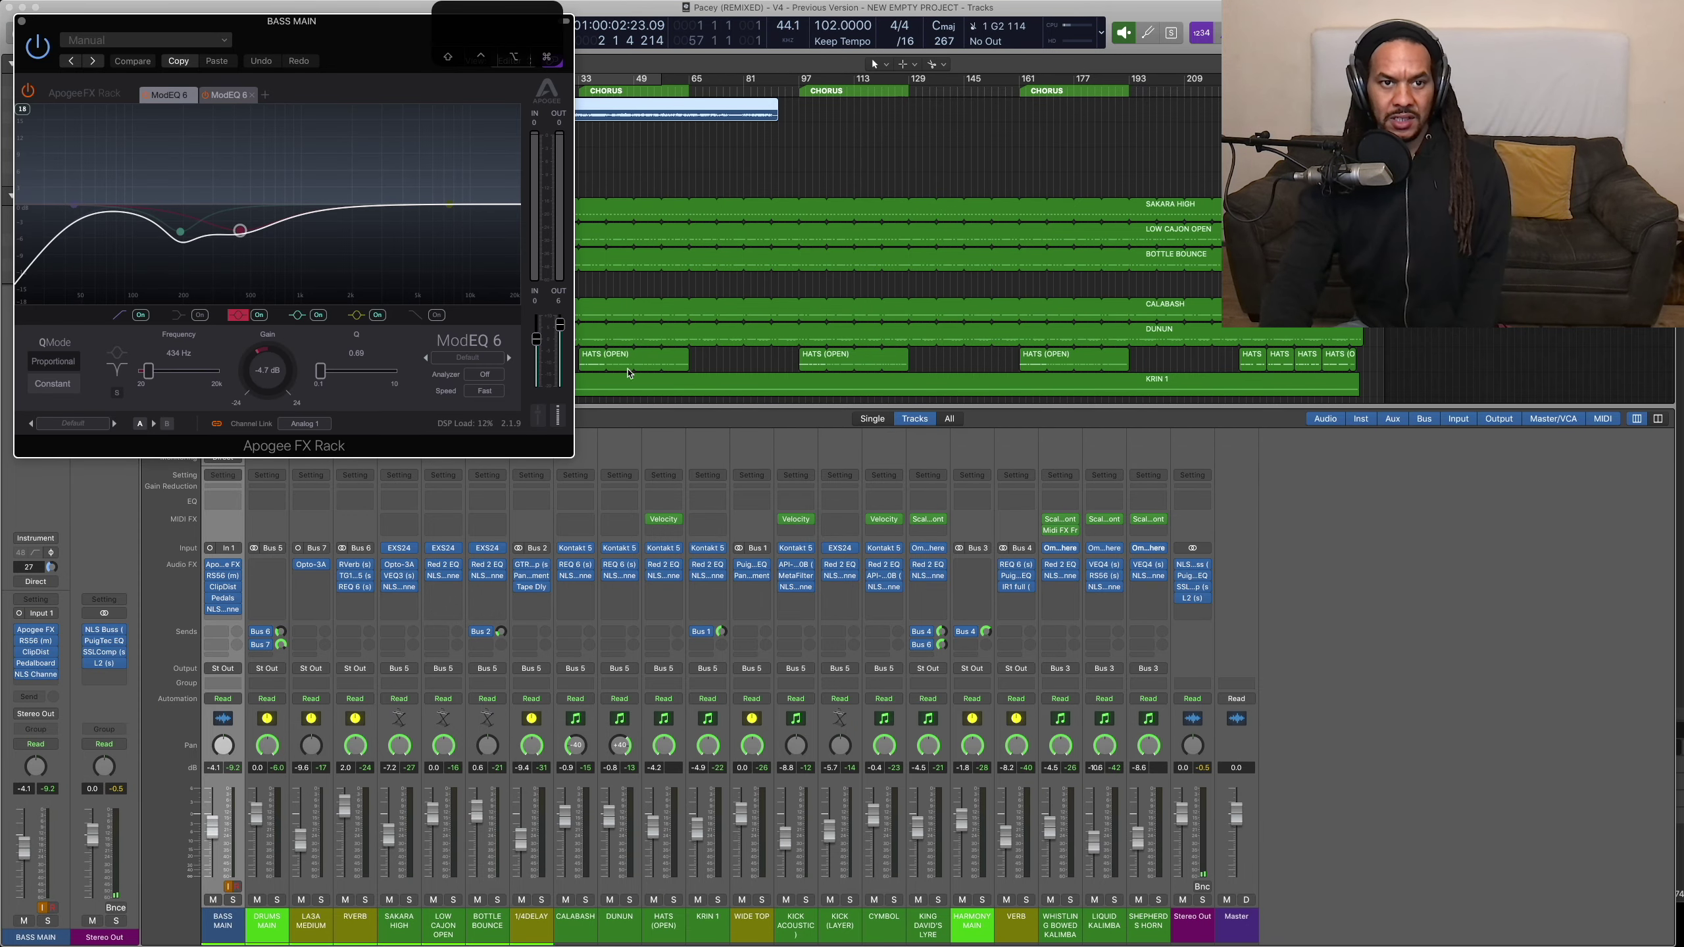
drag(363, 26, 898, 372)
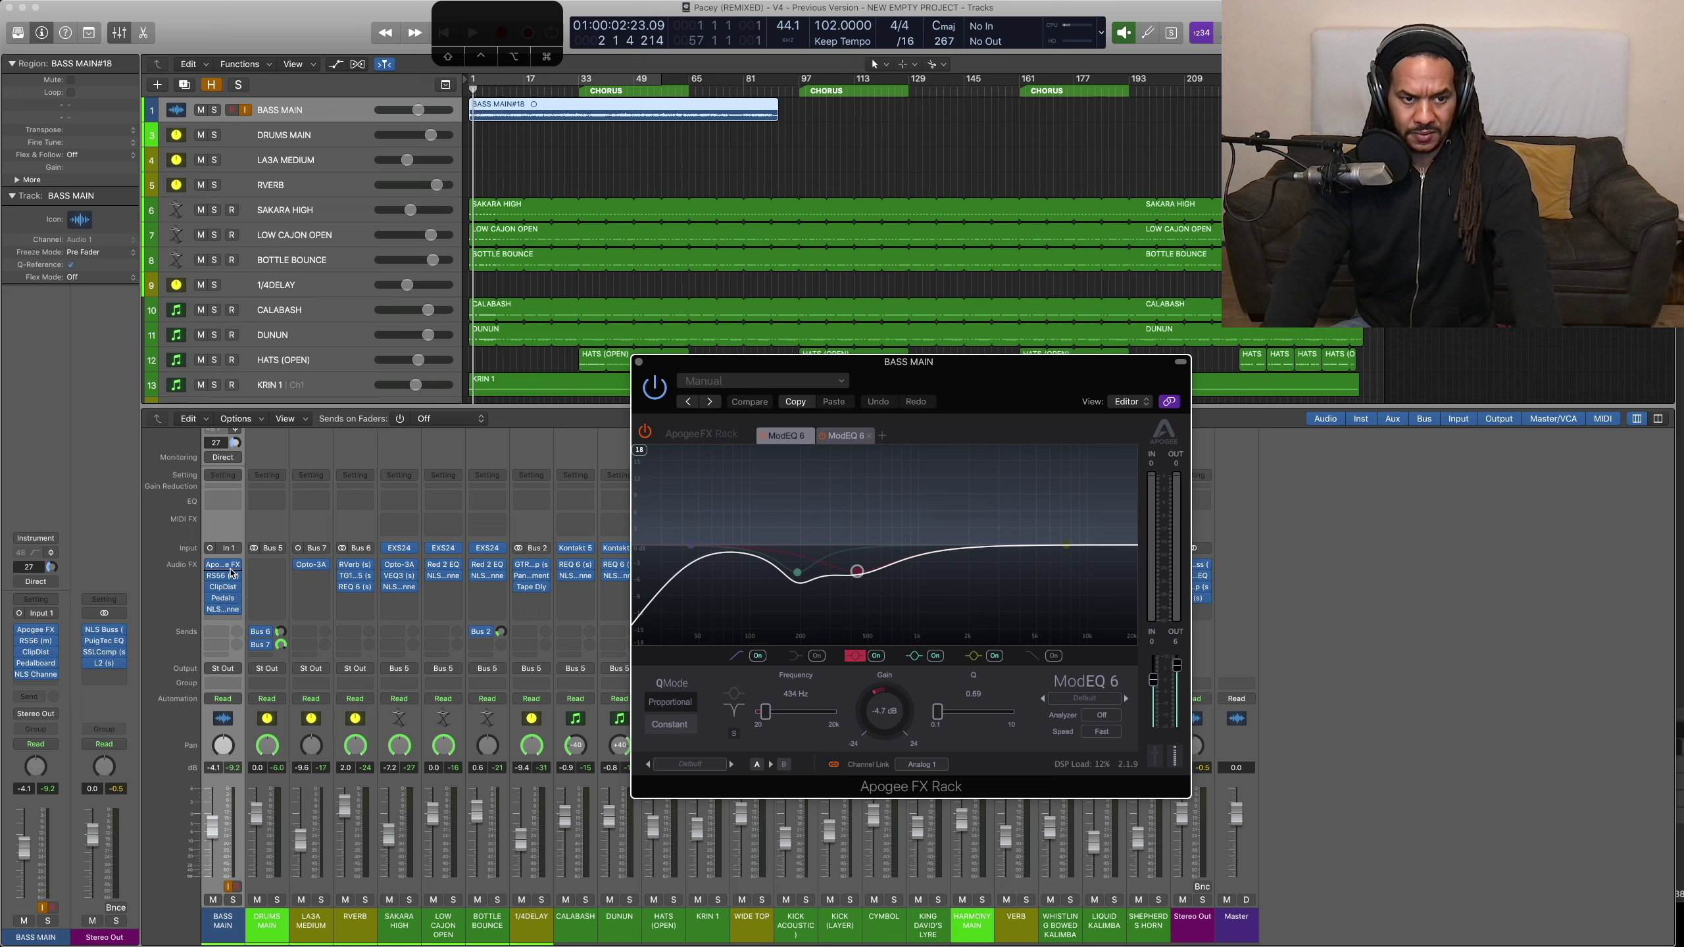
click(225, 589)
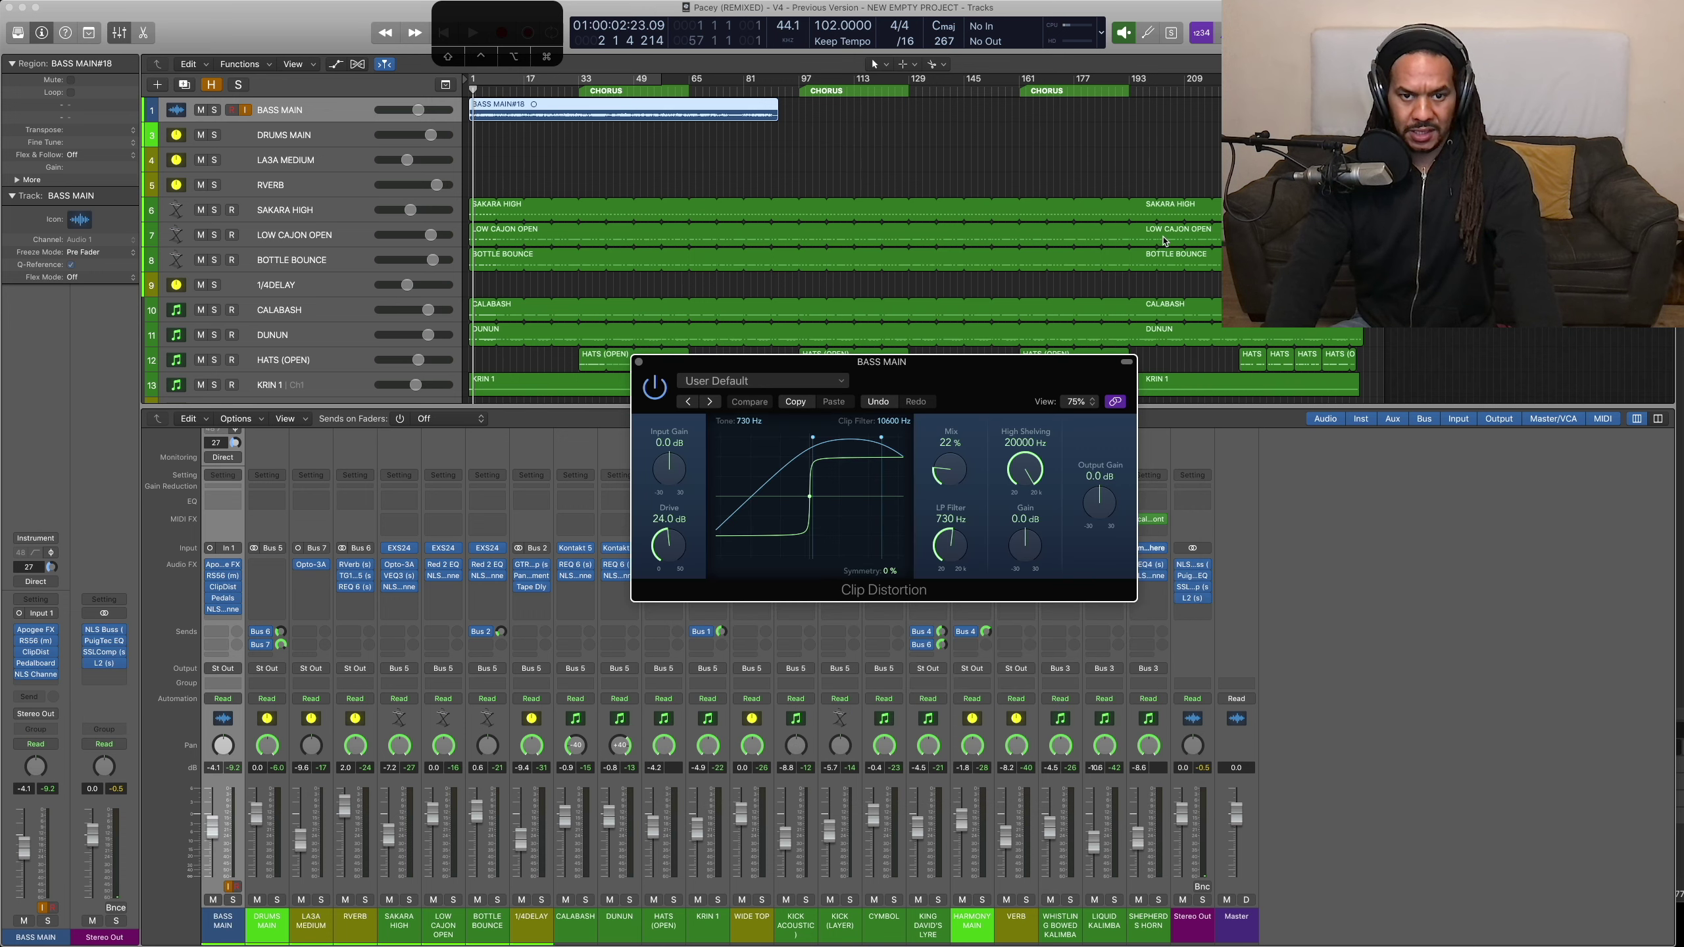
Step: Play the song from the start with BASS MAIN soloed and its input monitoring turned off
key(space)
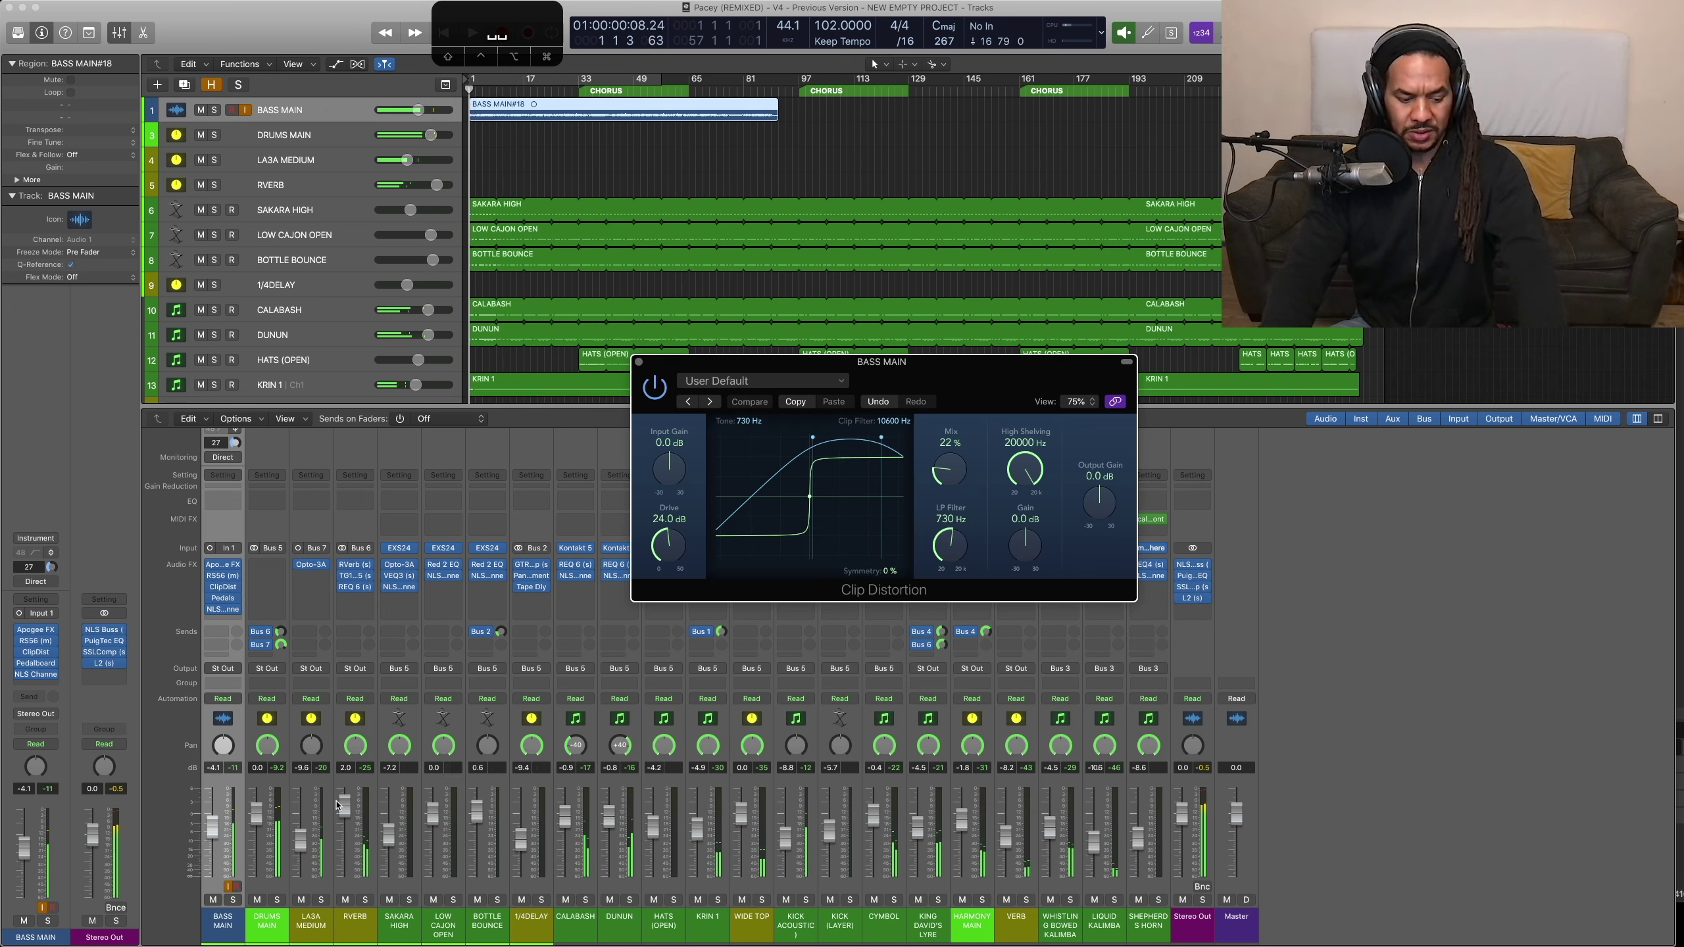
key(s)
click(247, 110)
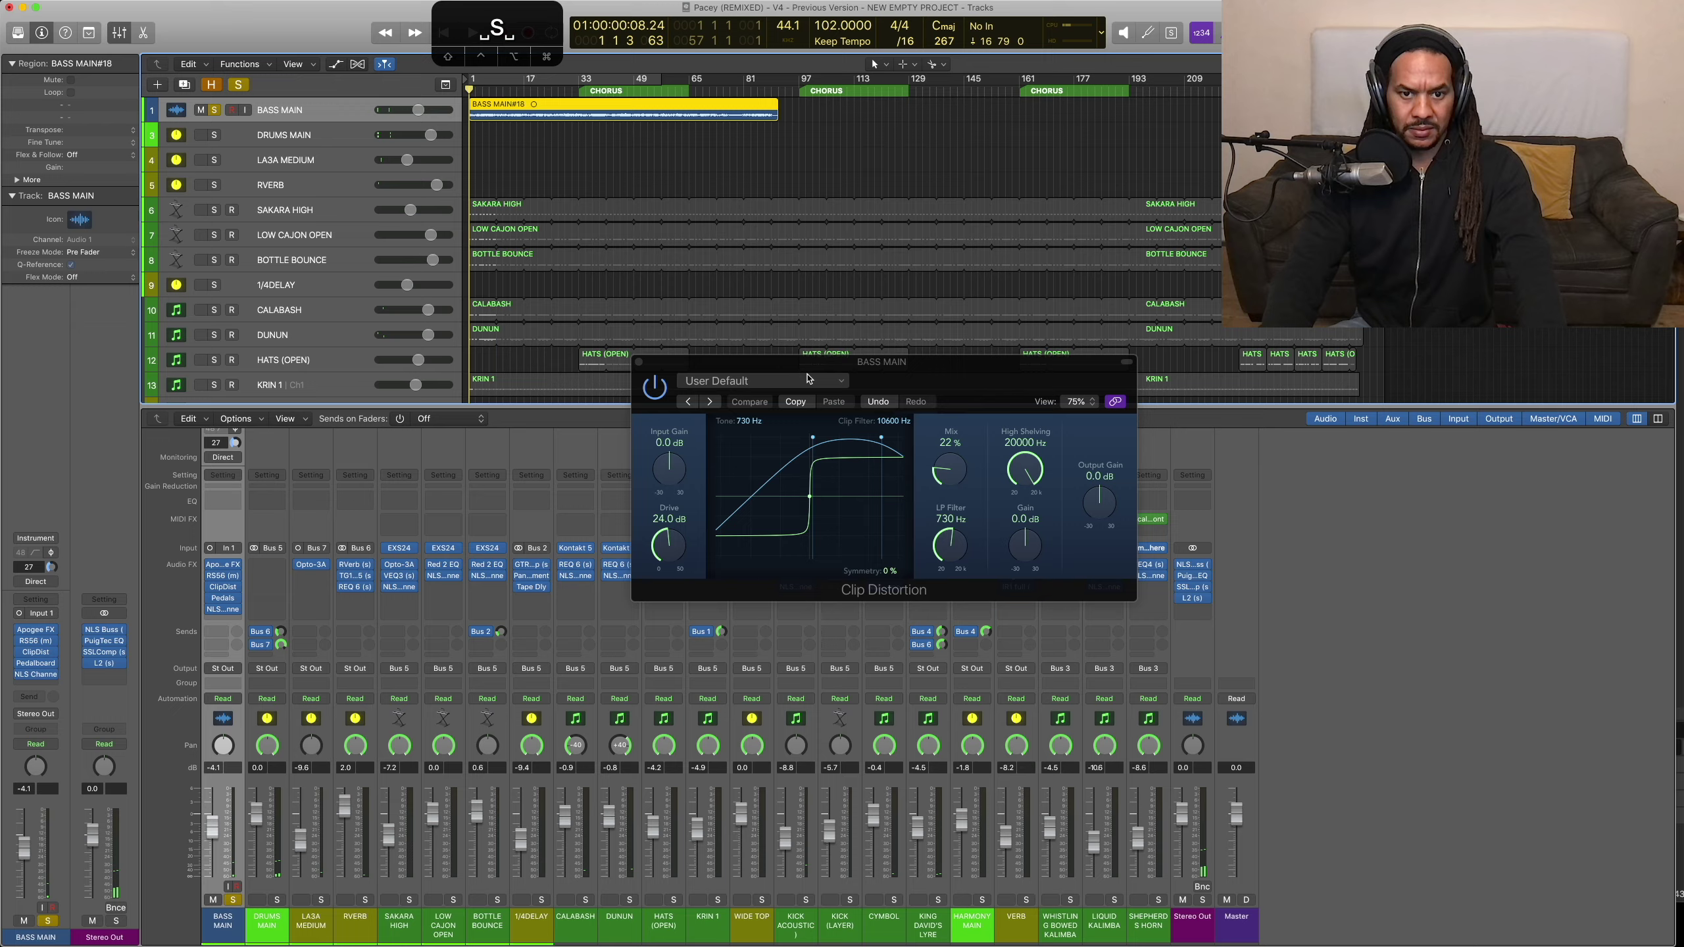
drag(733, 366, 774, 408)
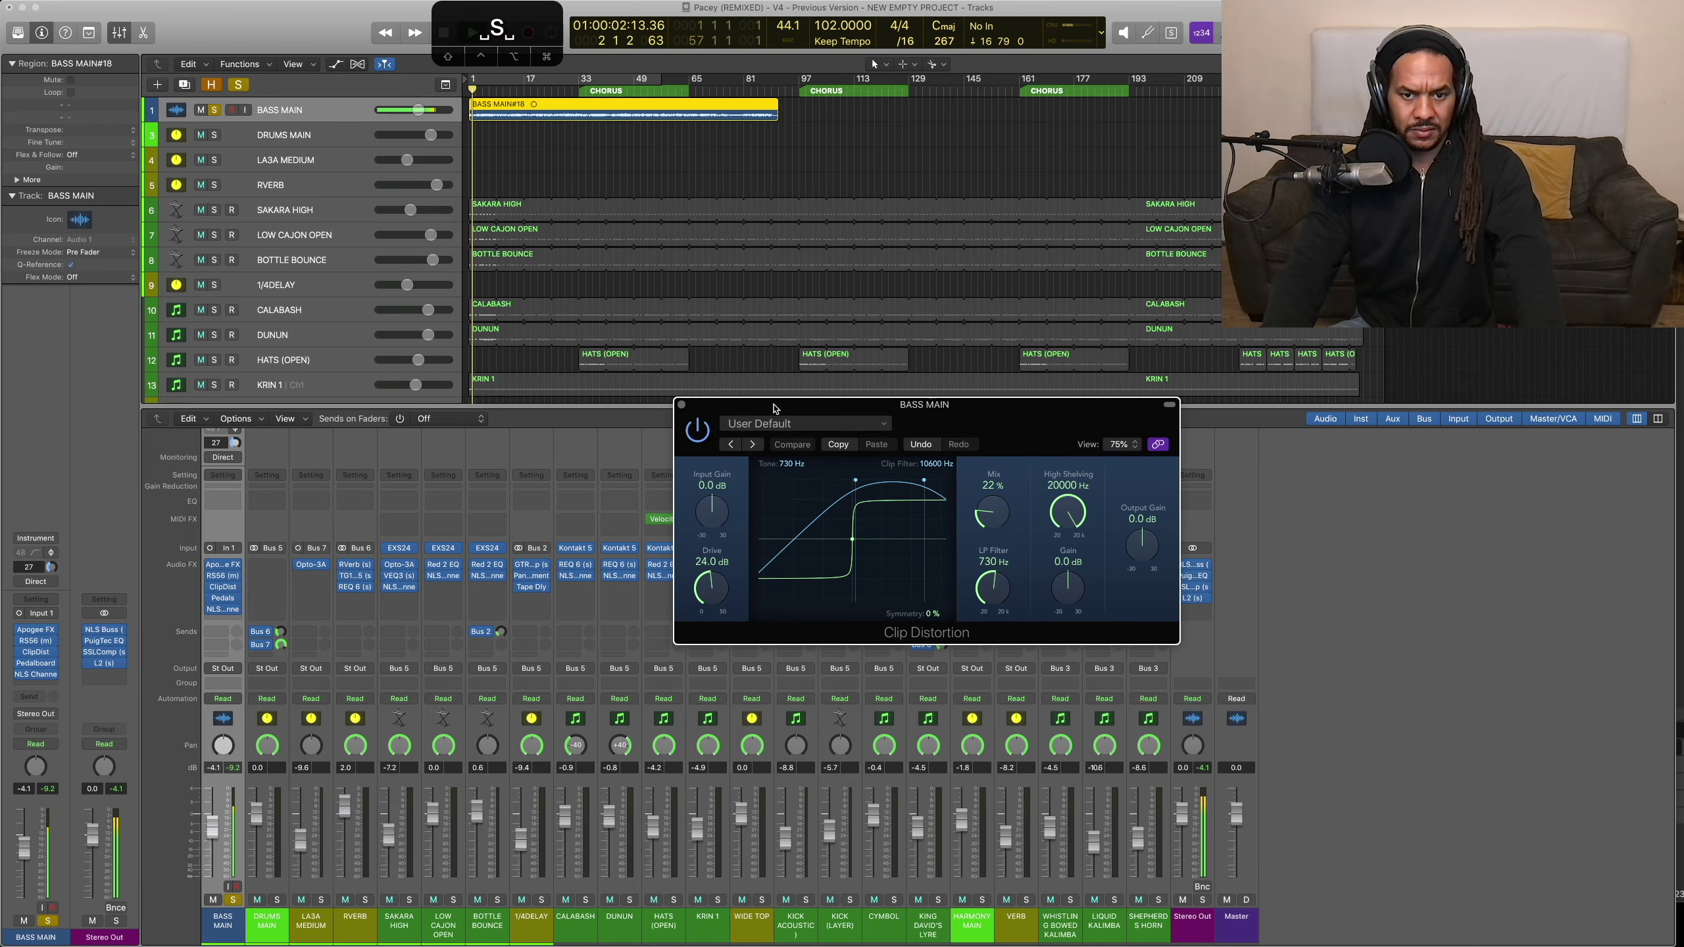
Step: Review the Pedalboard on BASS MAIN and unsolo the bass to hear it in the full mix
mouse_move(211, 601)
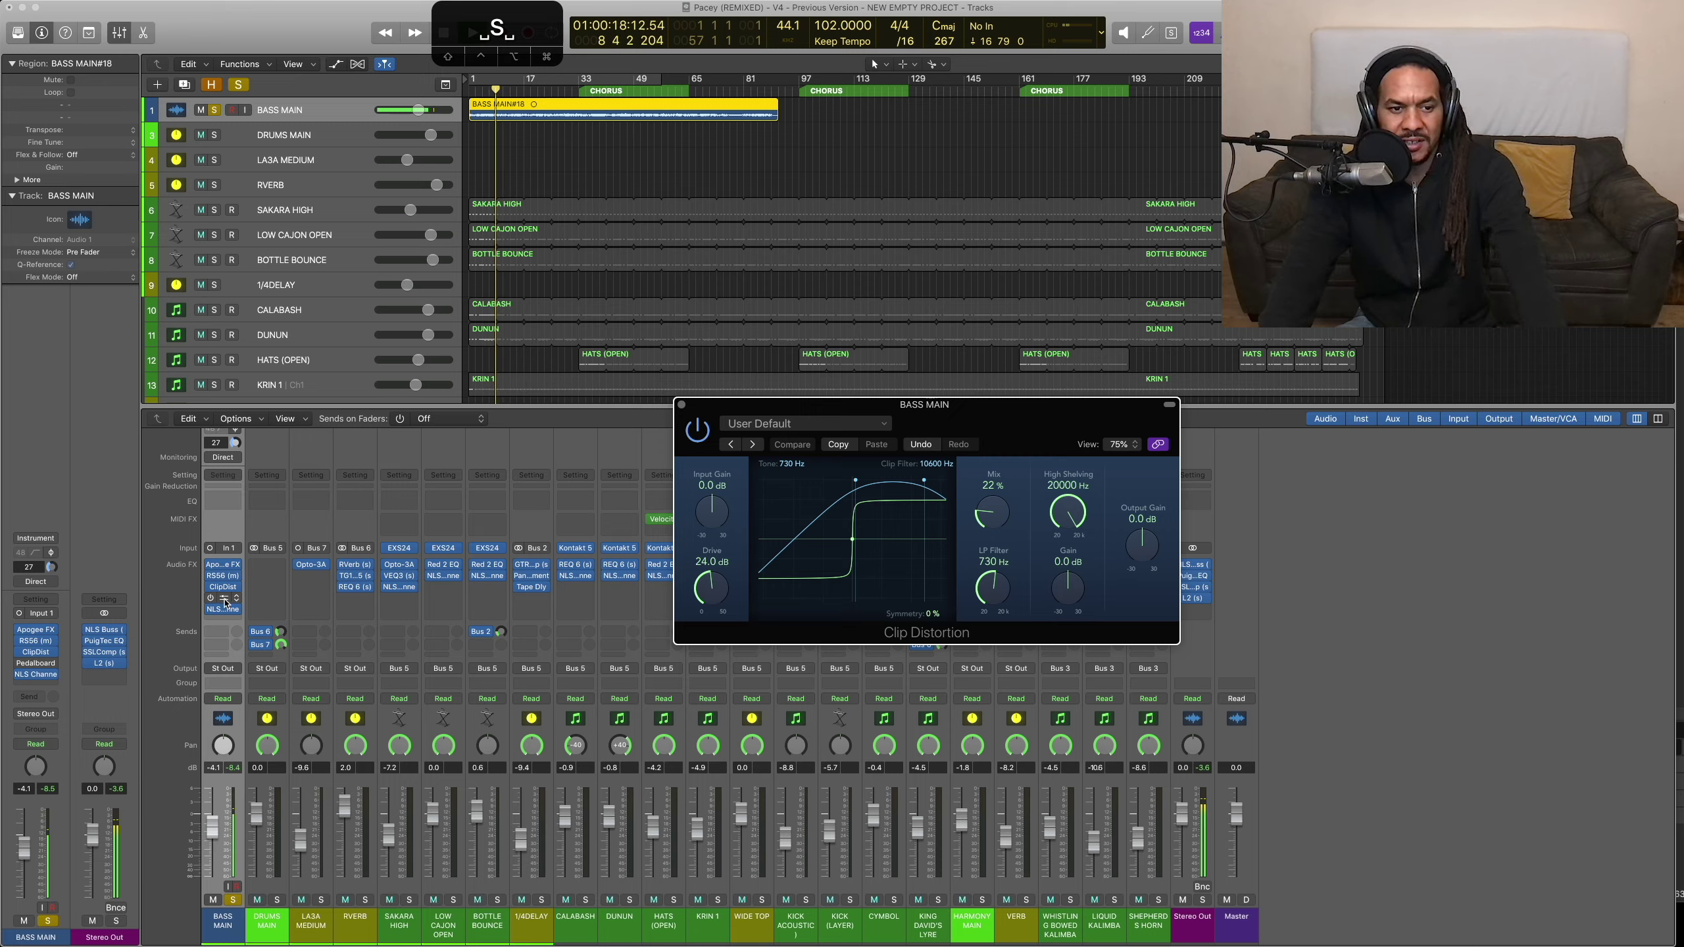
click(224, 598)
drag(952, 416, 813, 400)
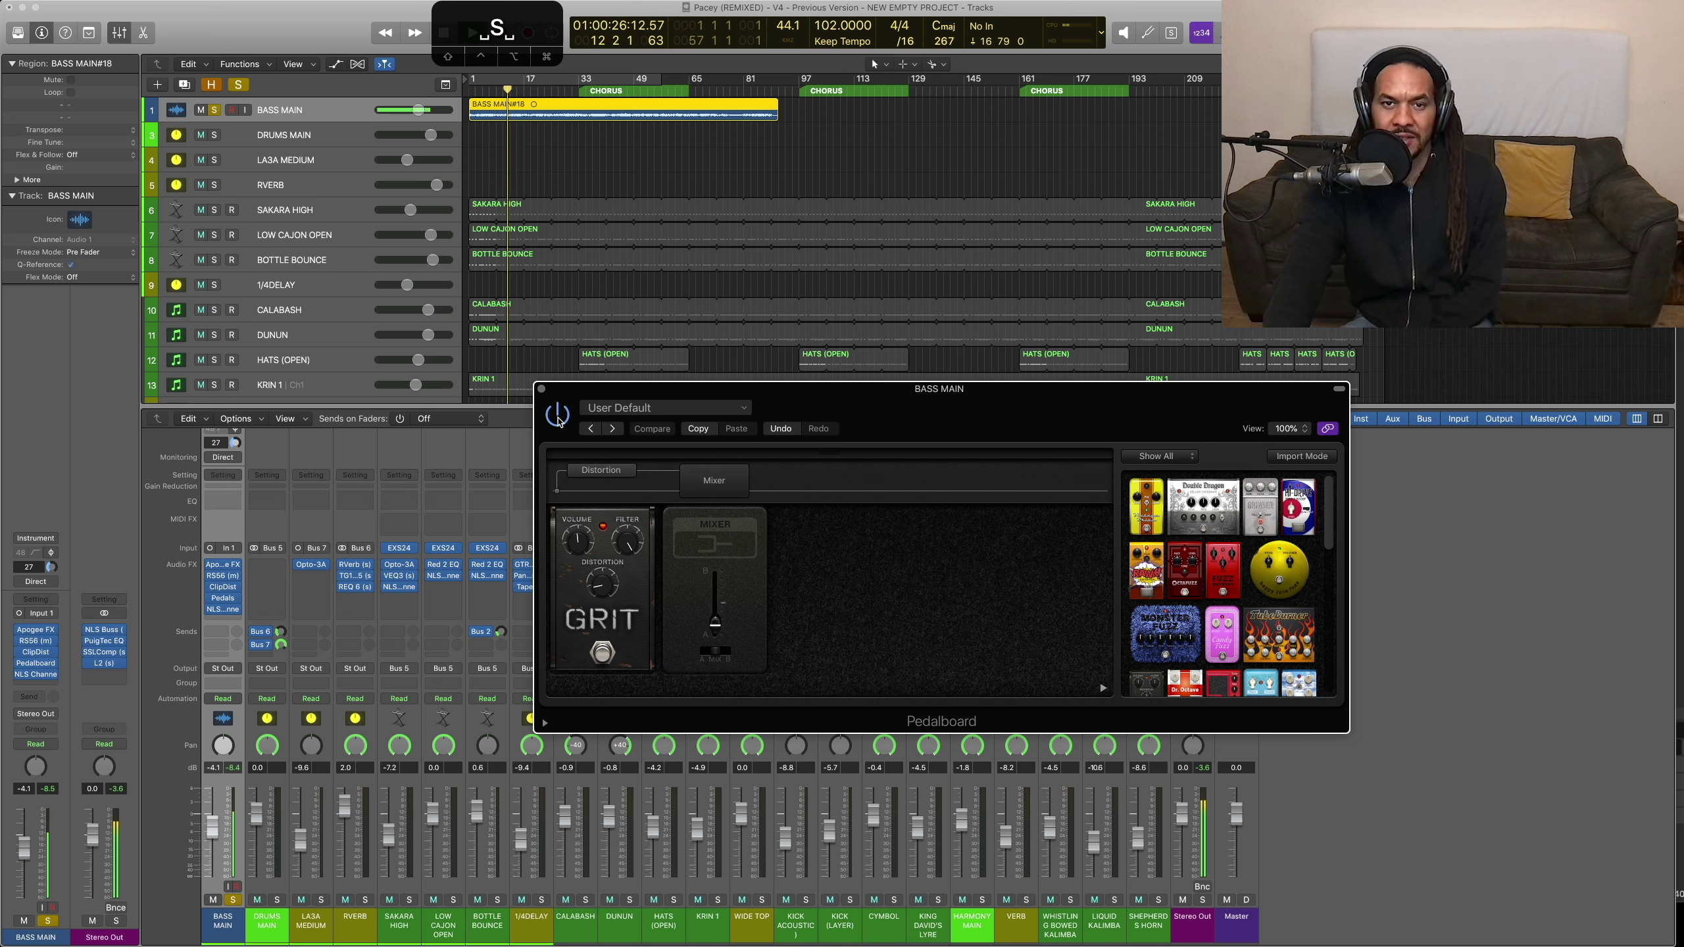
click(233, 901)
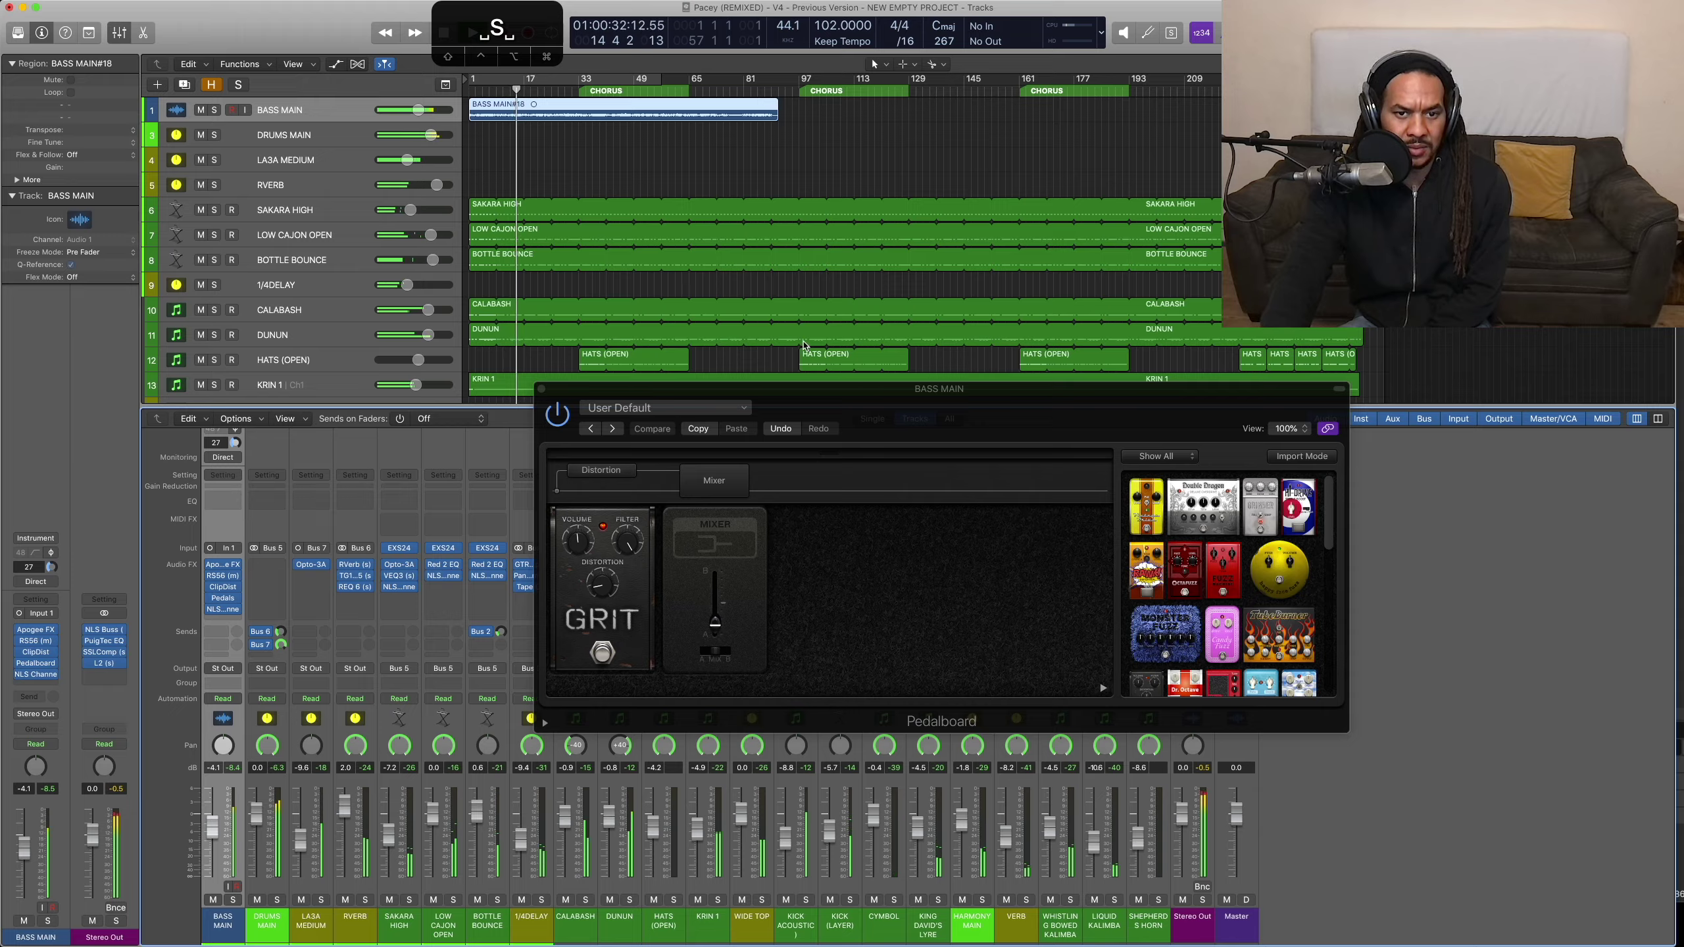
drag(711, 392, 778, 222)
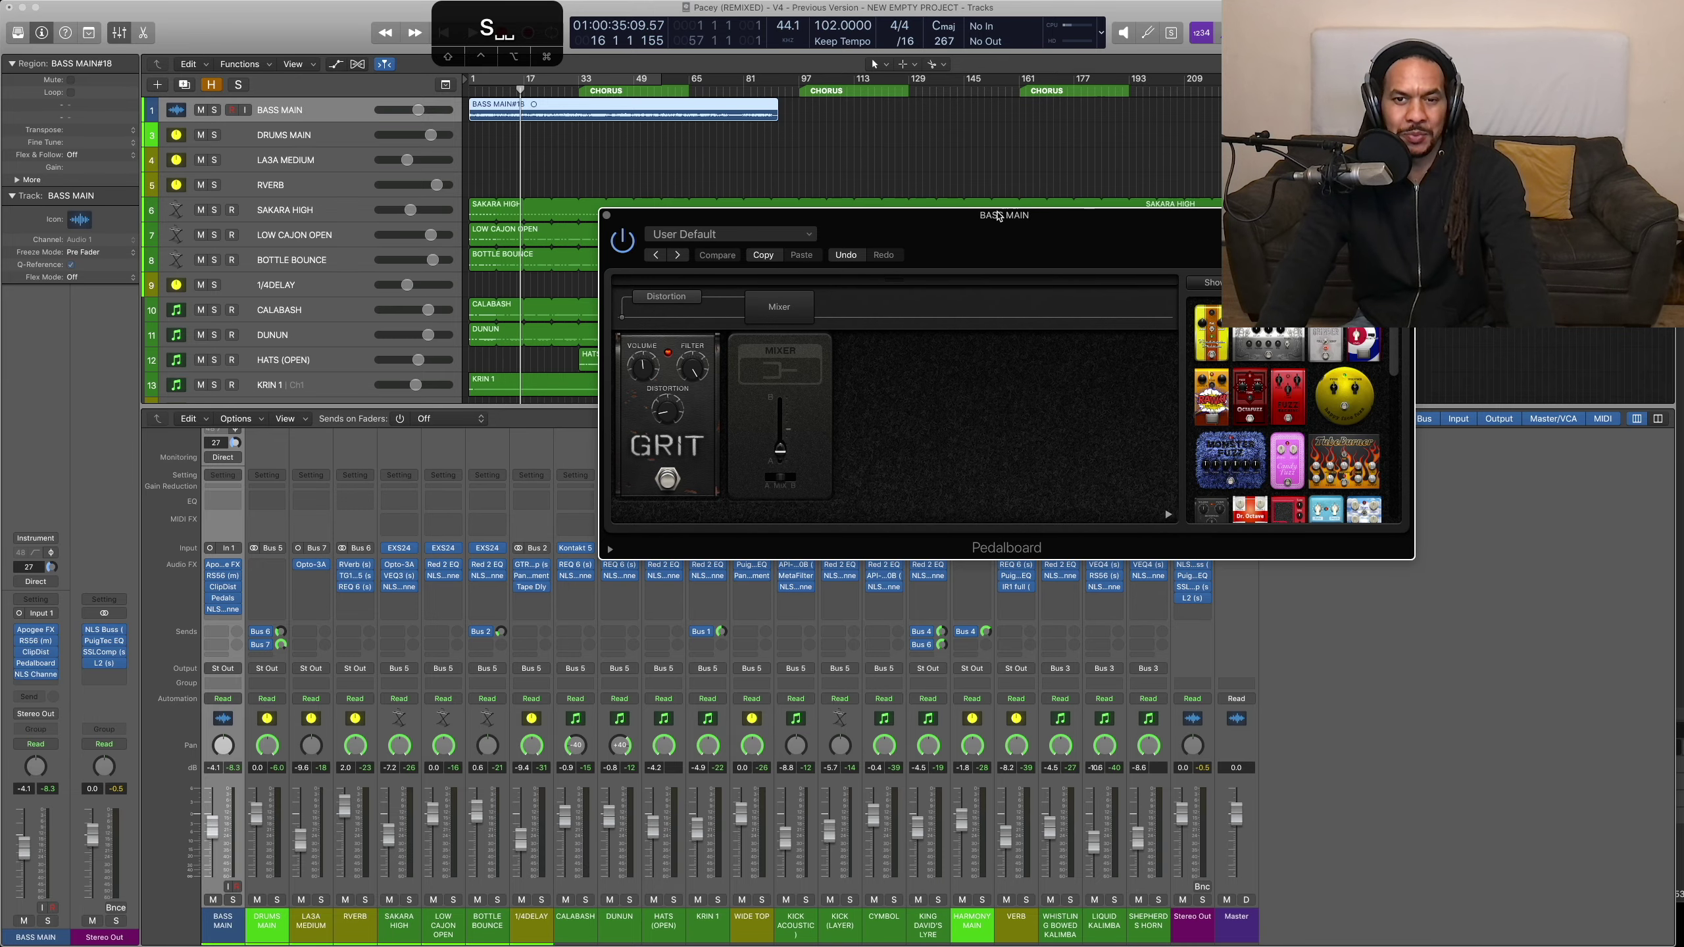
drag(999, 216, 982, 242)
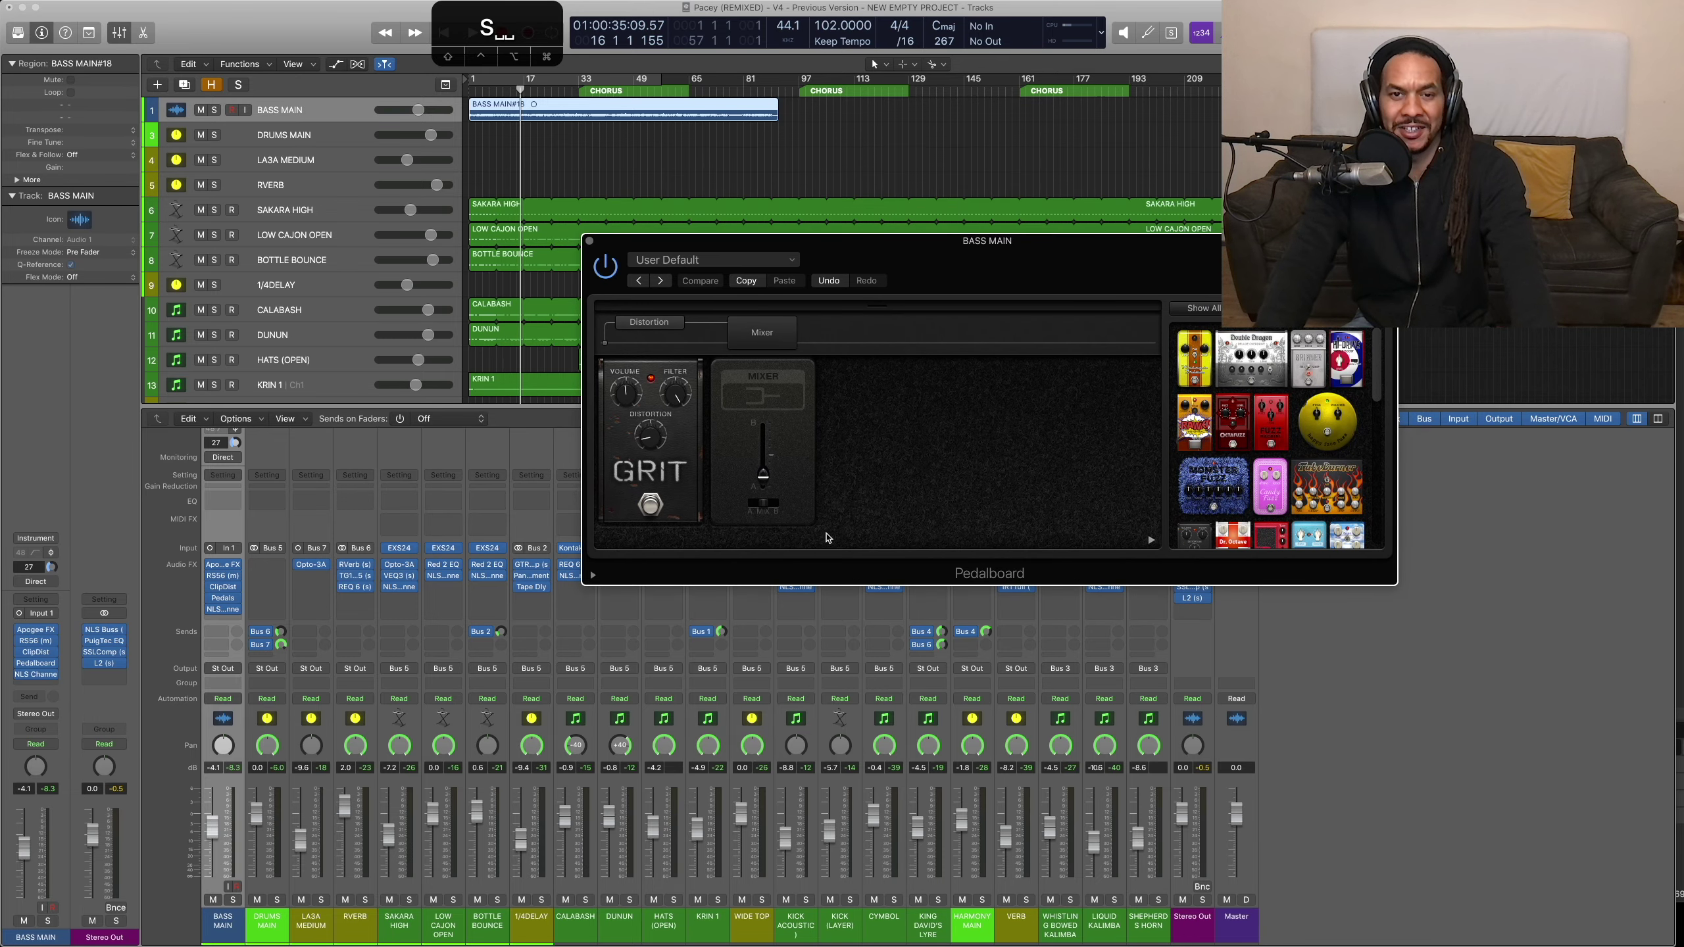
Step: Play the song from the start with the DRUMS MAIN channel soloed and selected
key(Return)
key(space)
click(277, 899)
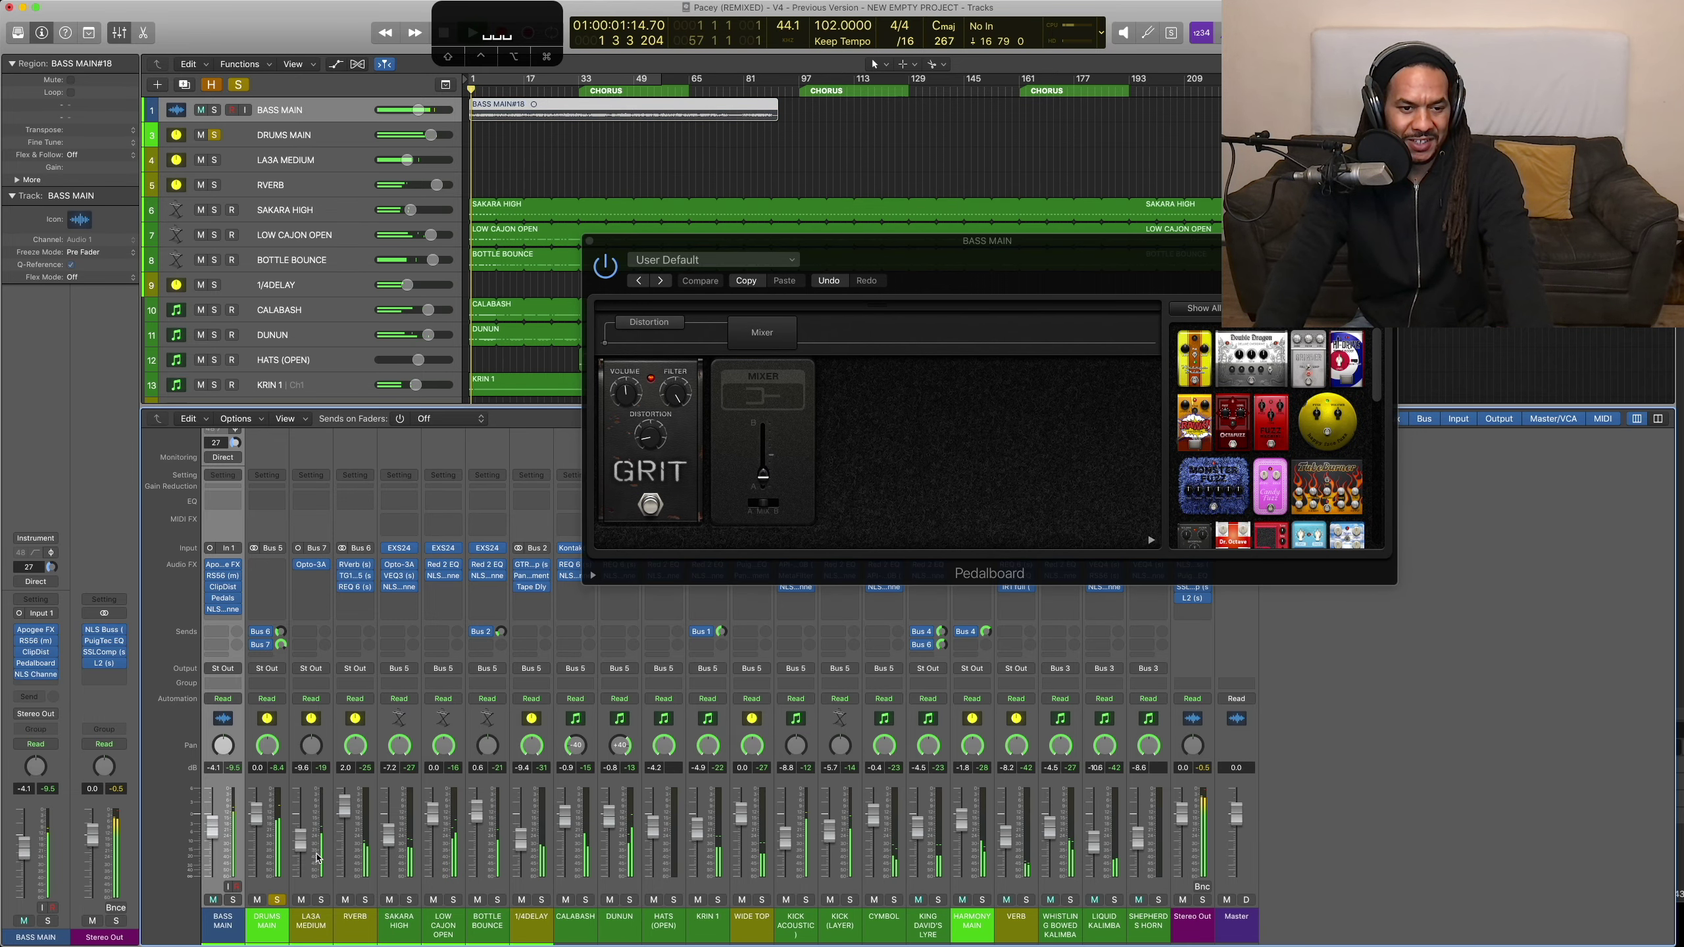
click(277, 796)
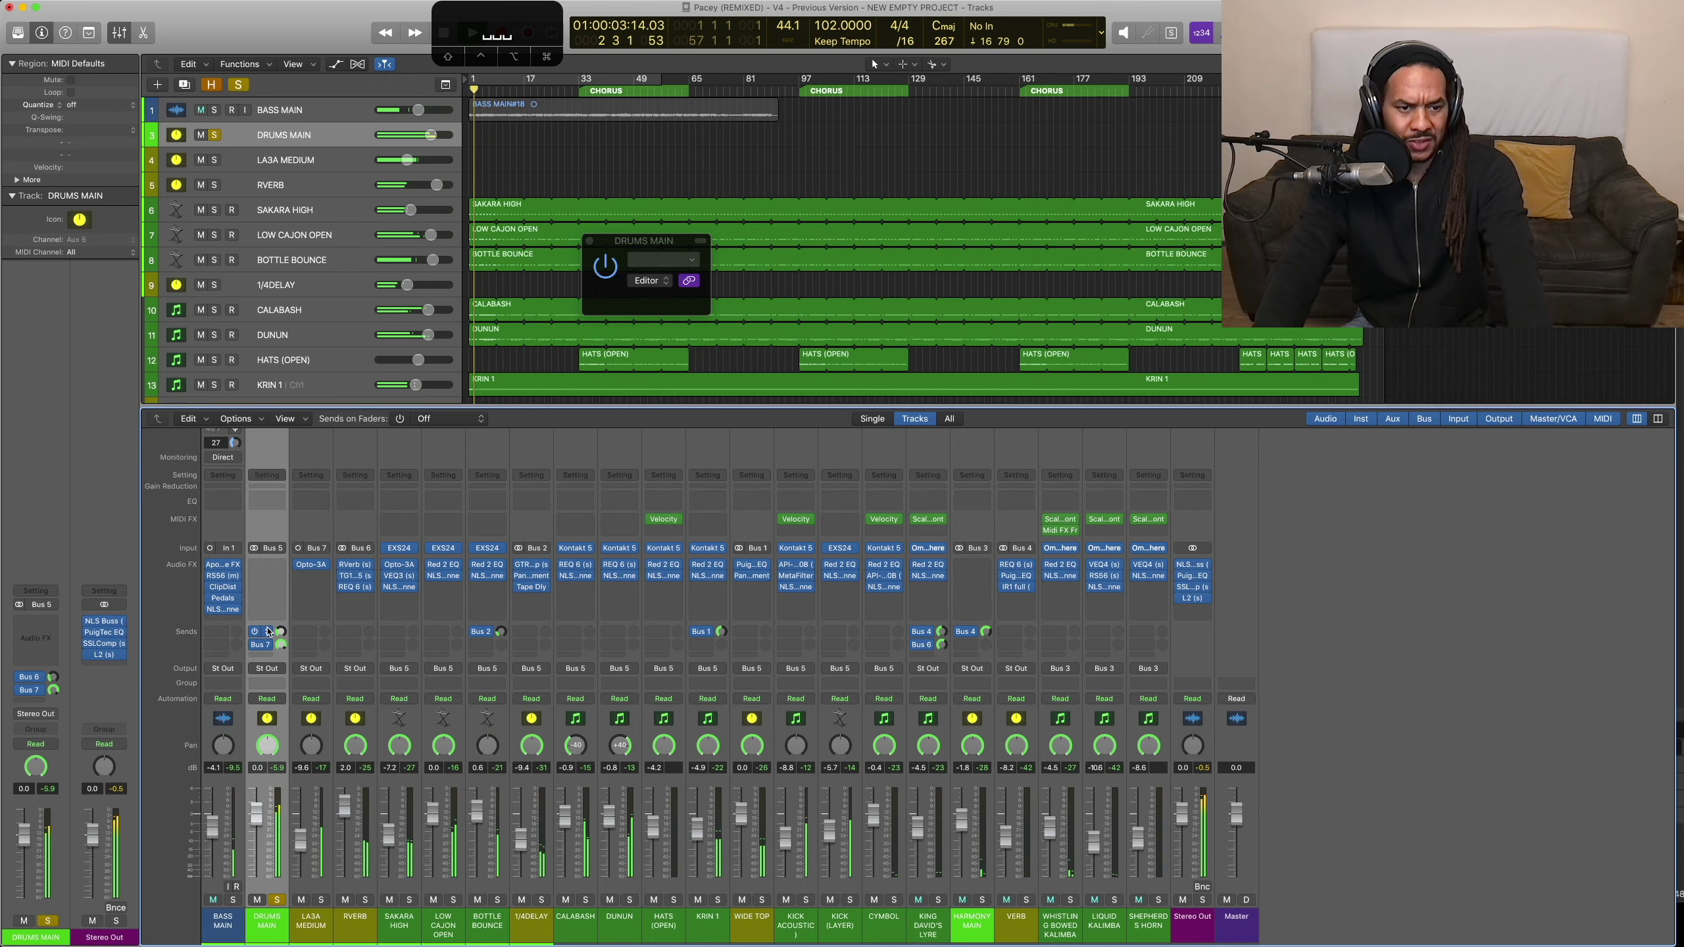
Step: Open the RVerb plug-in on the RVERB channel fed by Bus 6 and solo that channel
click(269, 632)
click(104, 633)
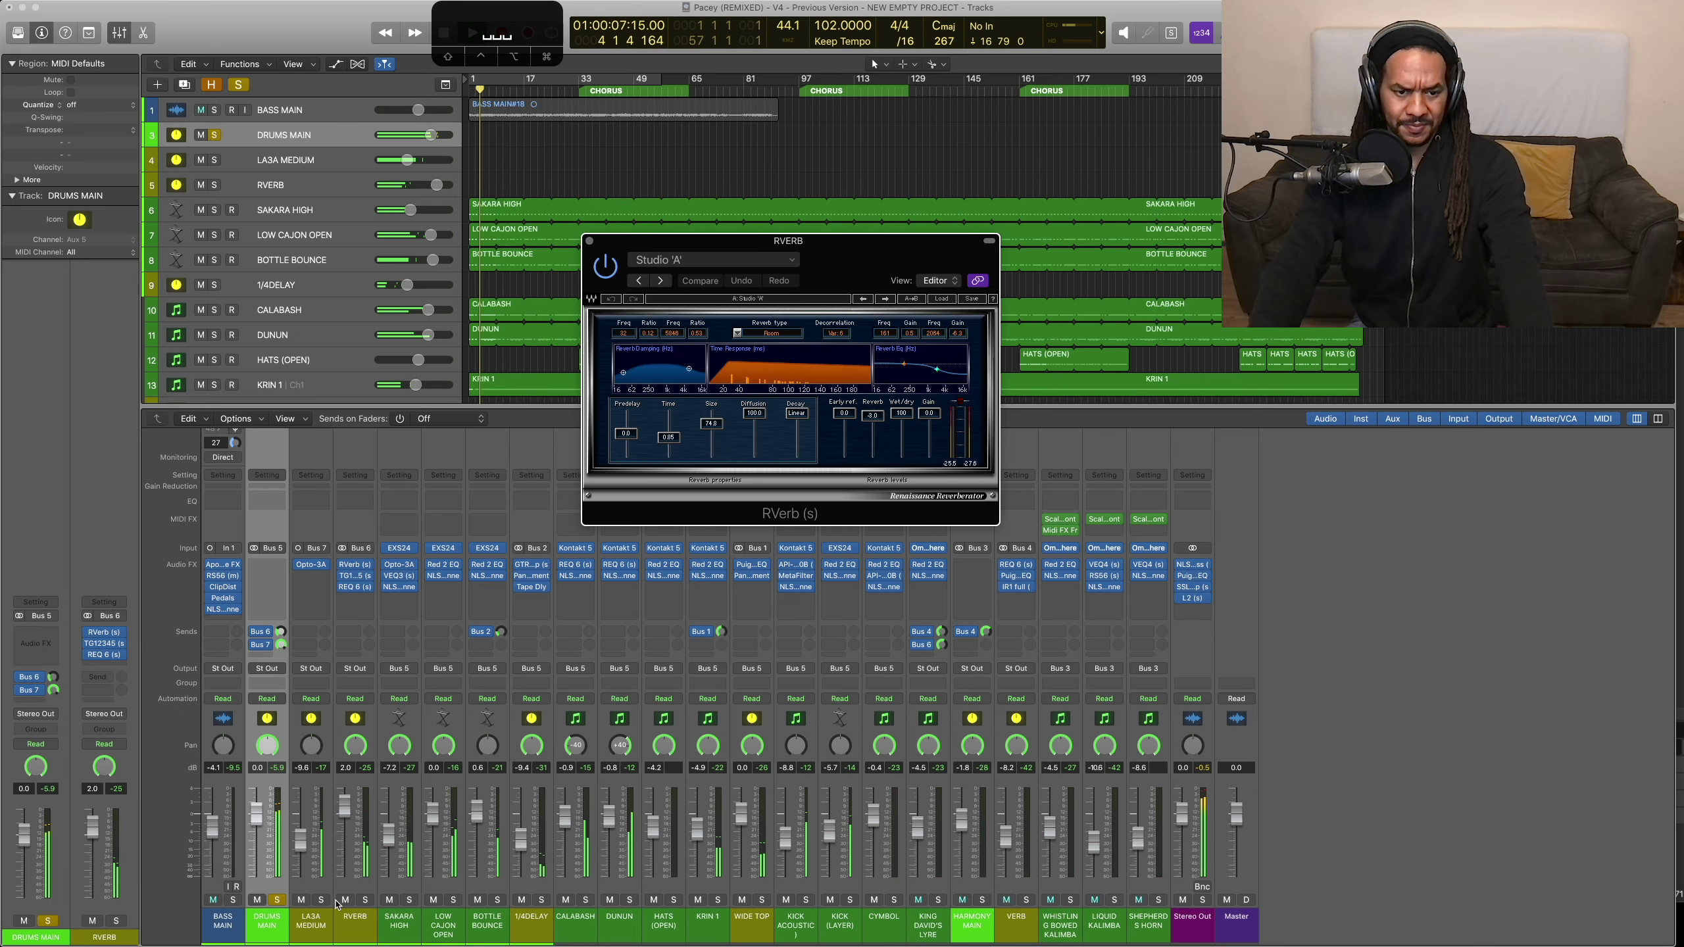
alt+click(365, 899)
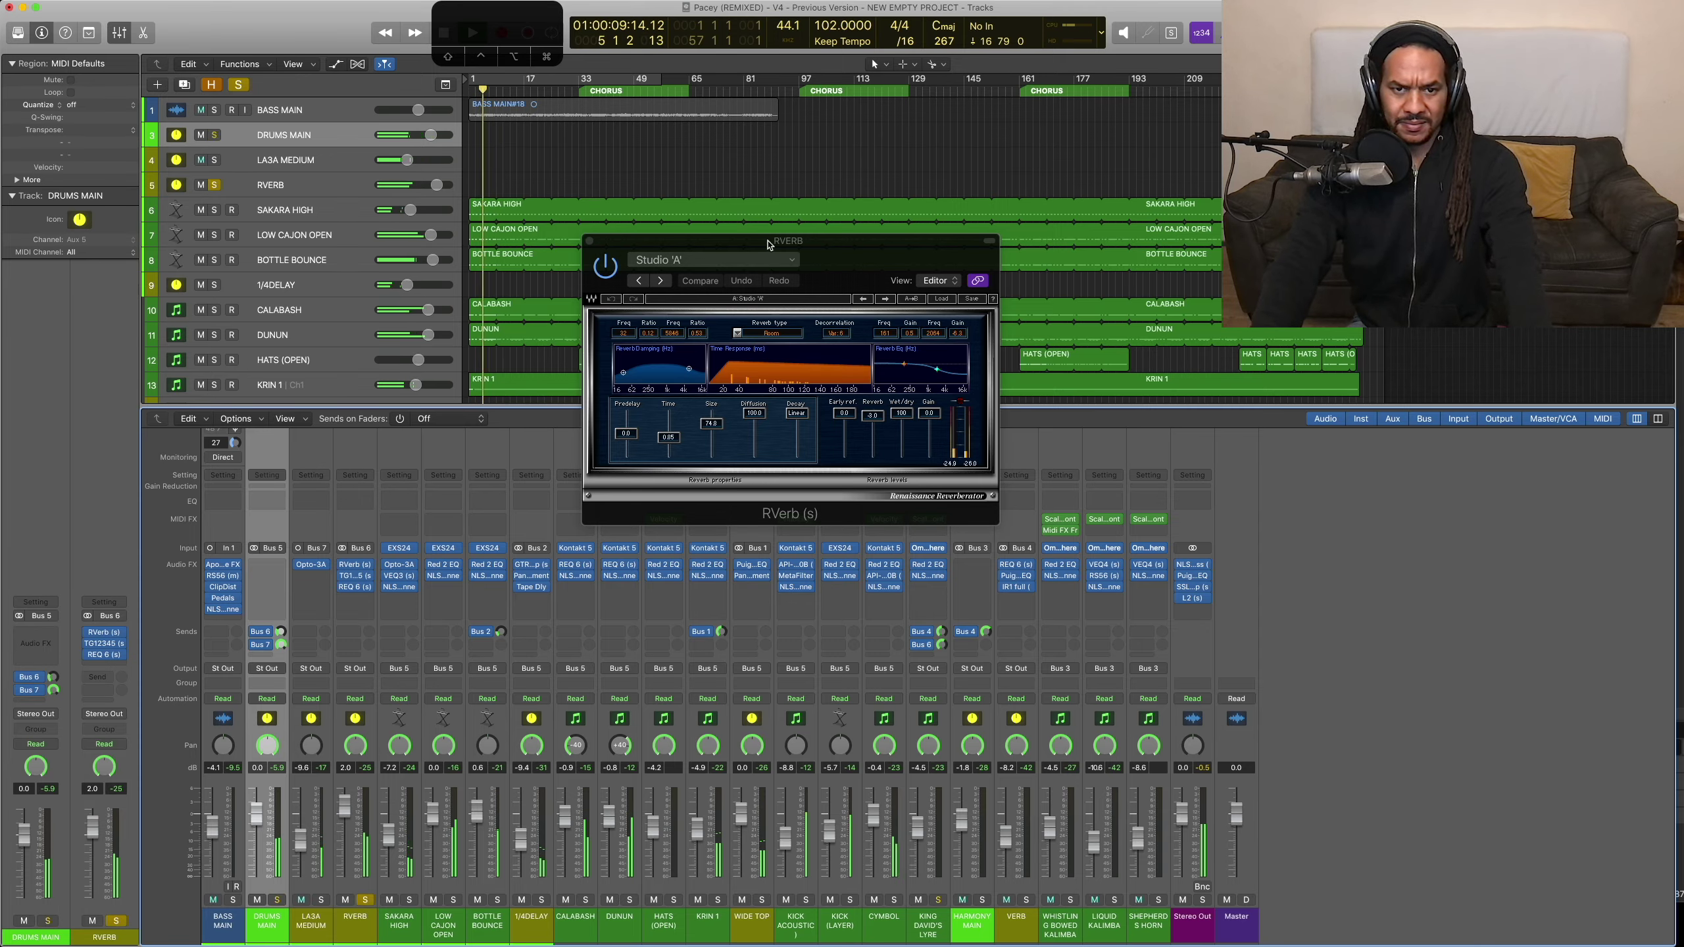
drag(803, 241, 844, 275)
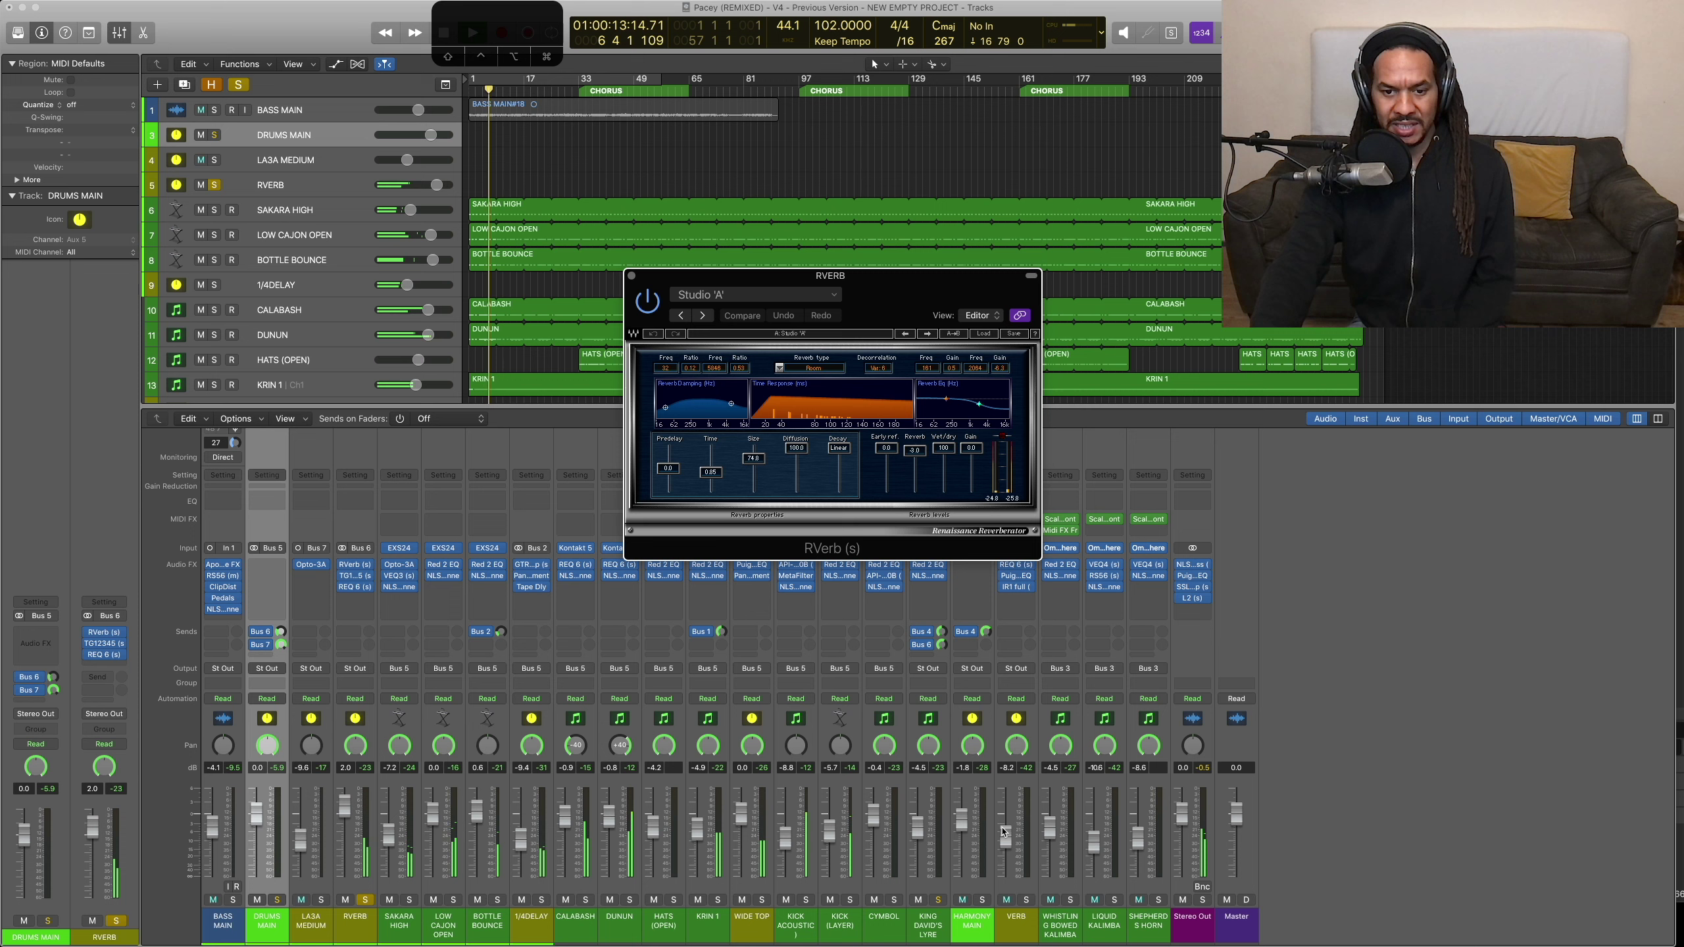
Step: Review the RVERB channel's TG12345 and REQ 6 plug-ins, switching the TG12345 back on
click(935, 920)
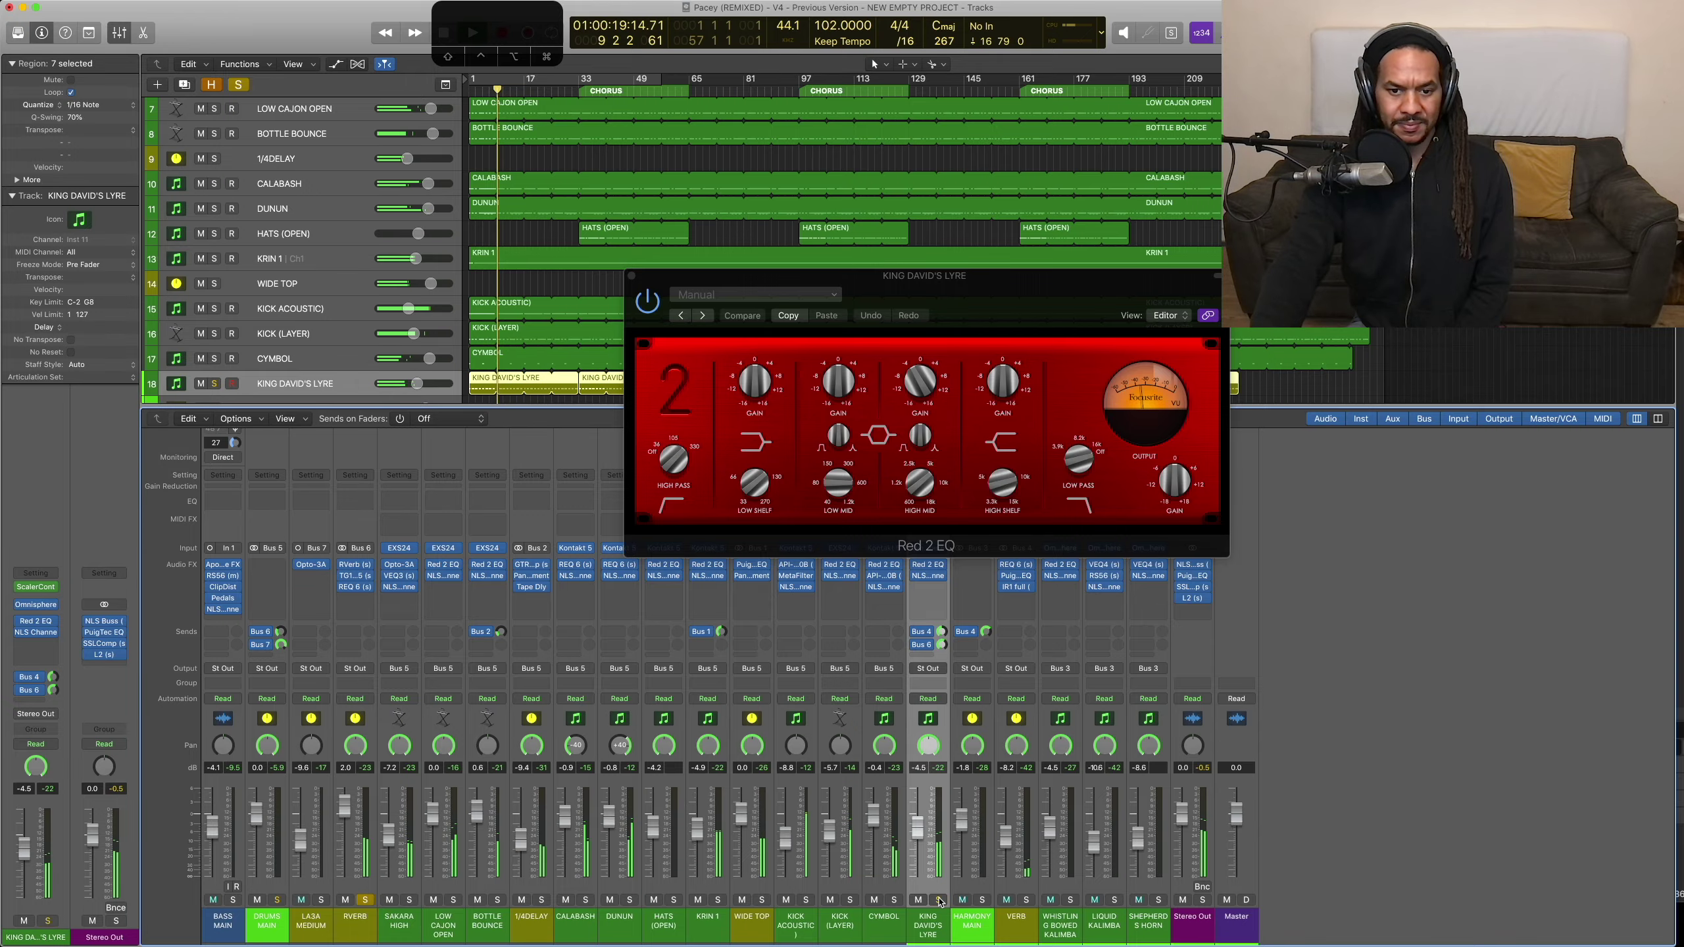
click(355, 914)
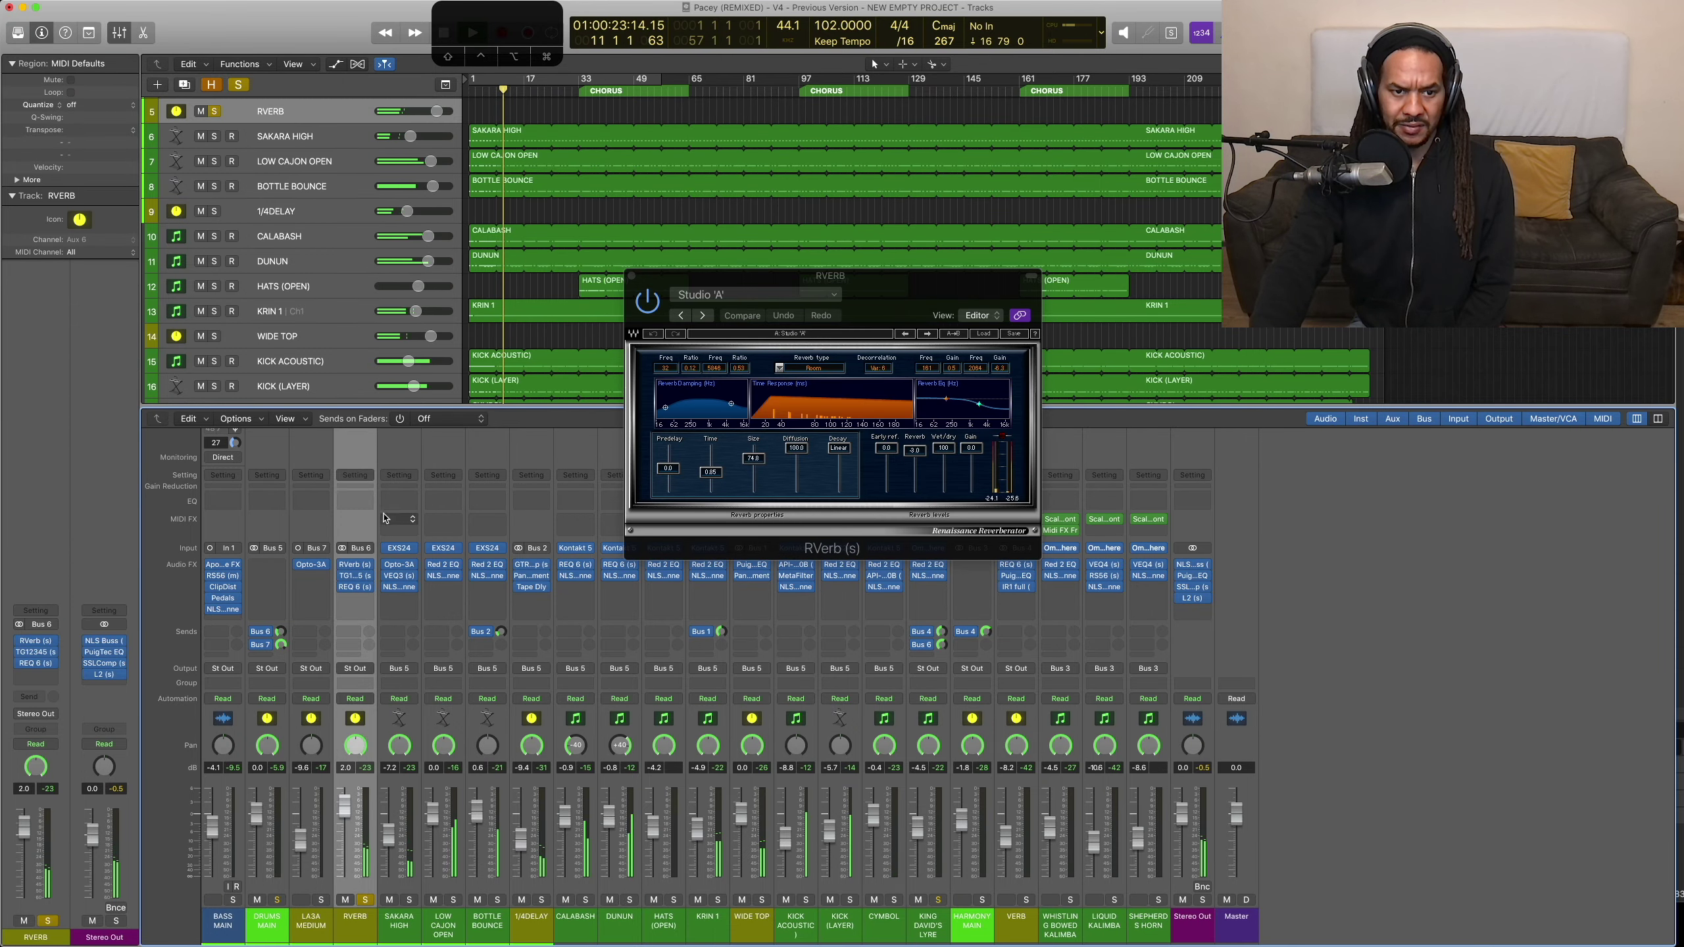
click(355, 575)
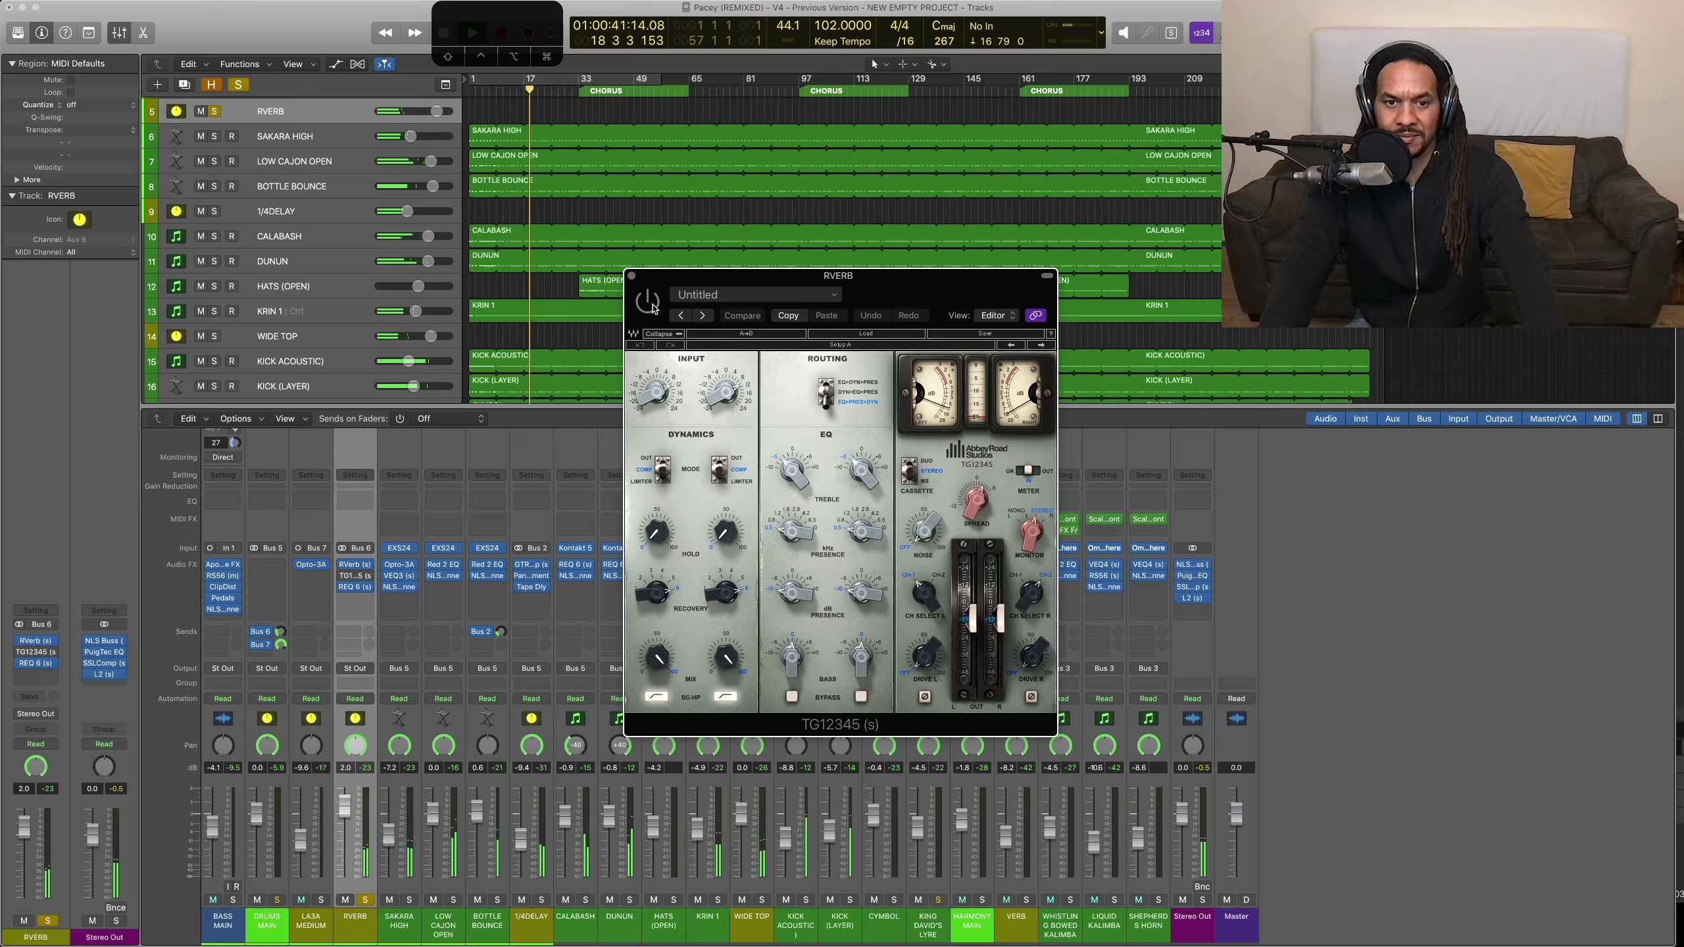
click(653, 306)
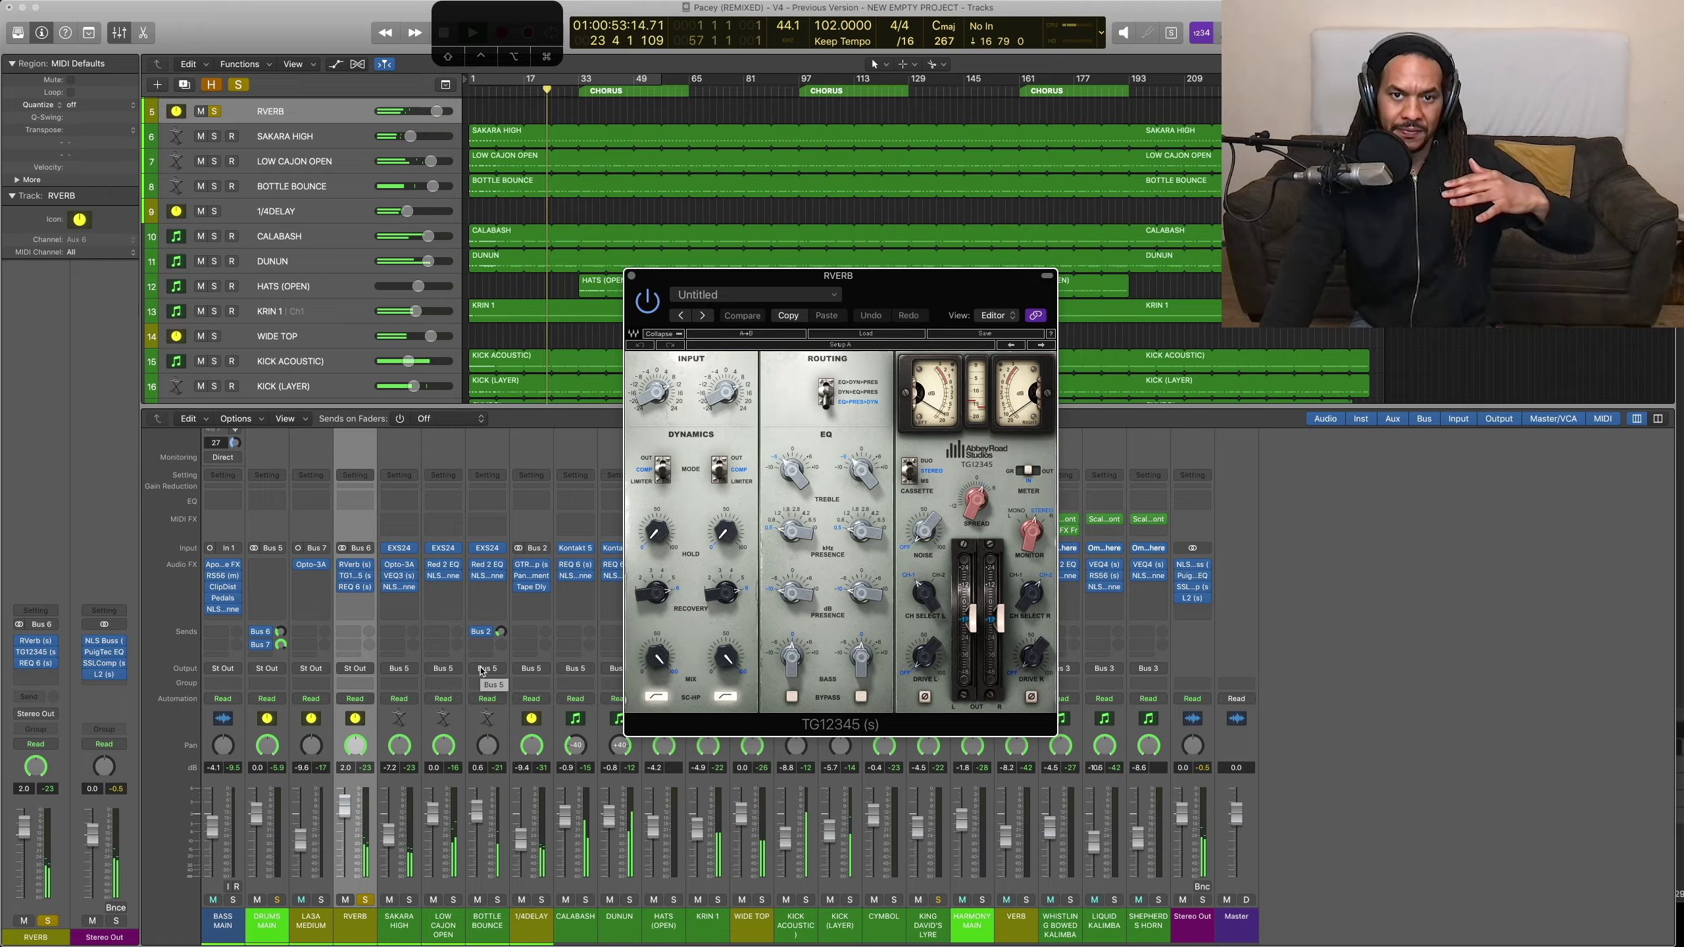
click(355, 586)
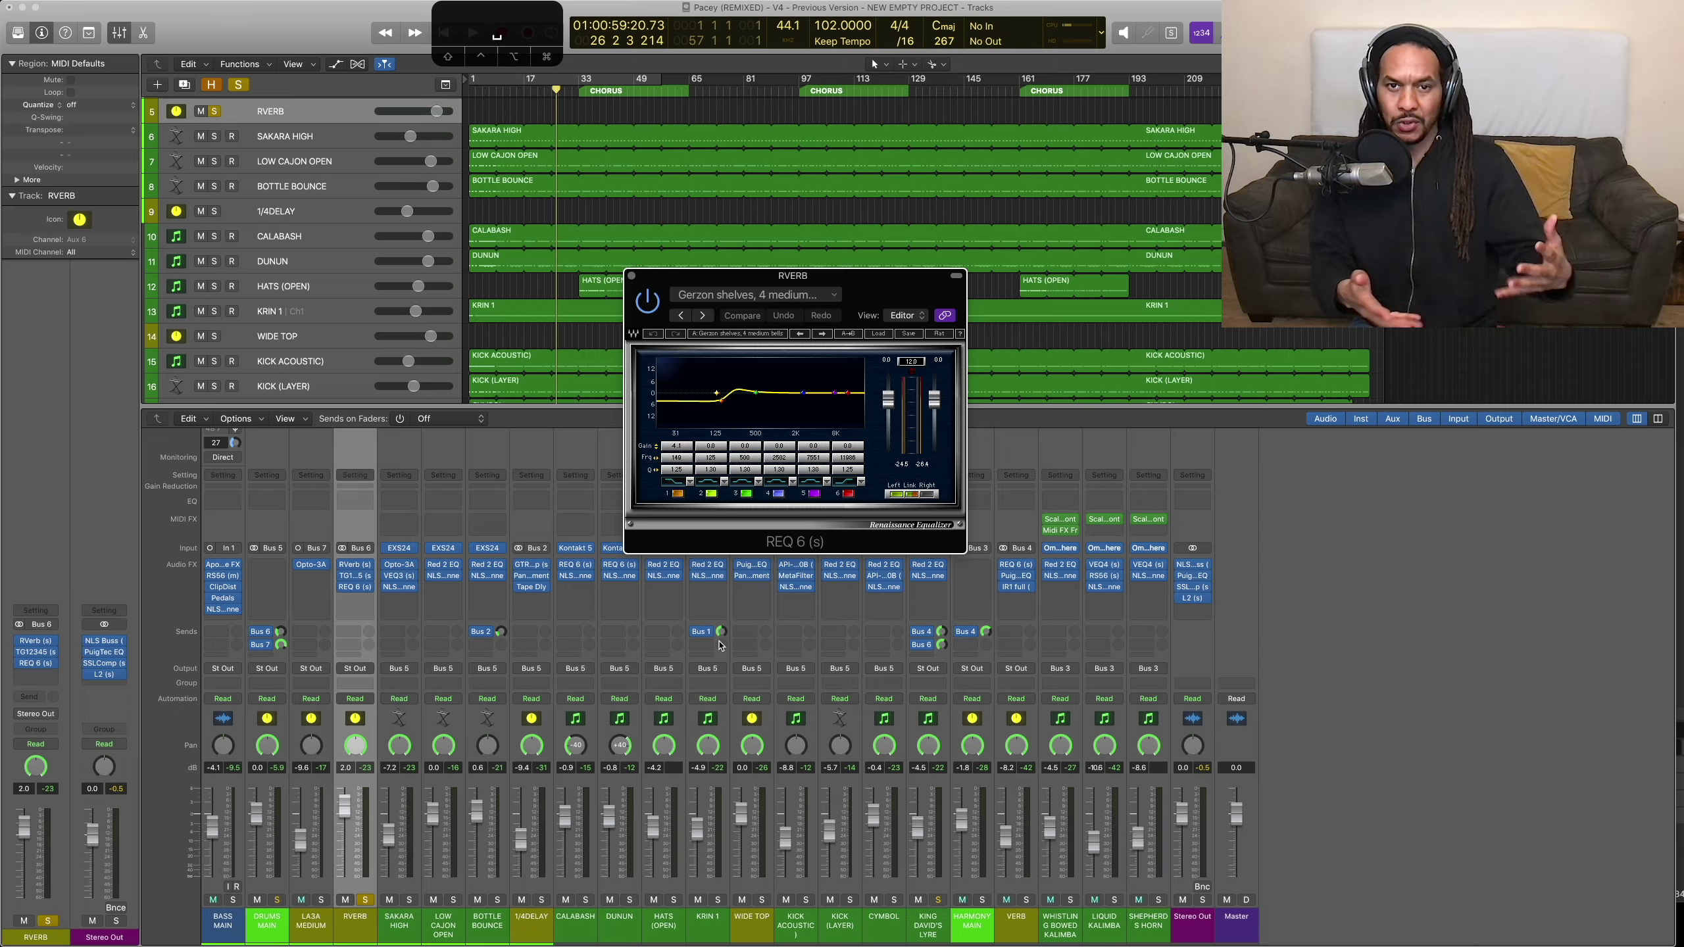
Step: Replay from the start with LA3A MEDIUM soloed and compare its Opto-3A compressor bypassed and active
key(Return)
key(space)
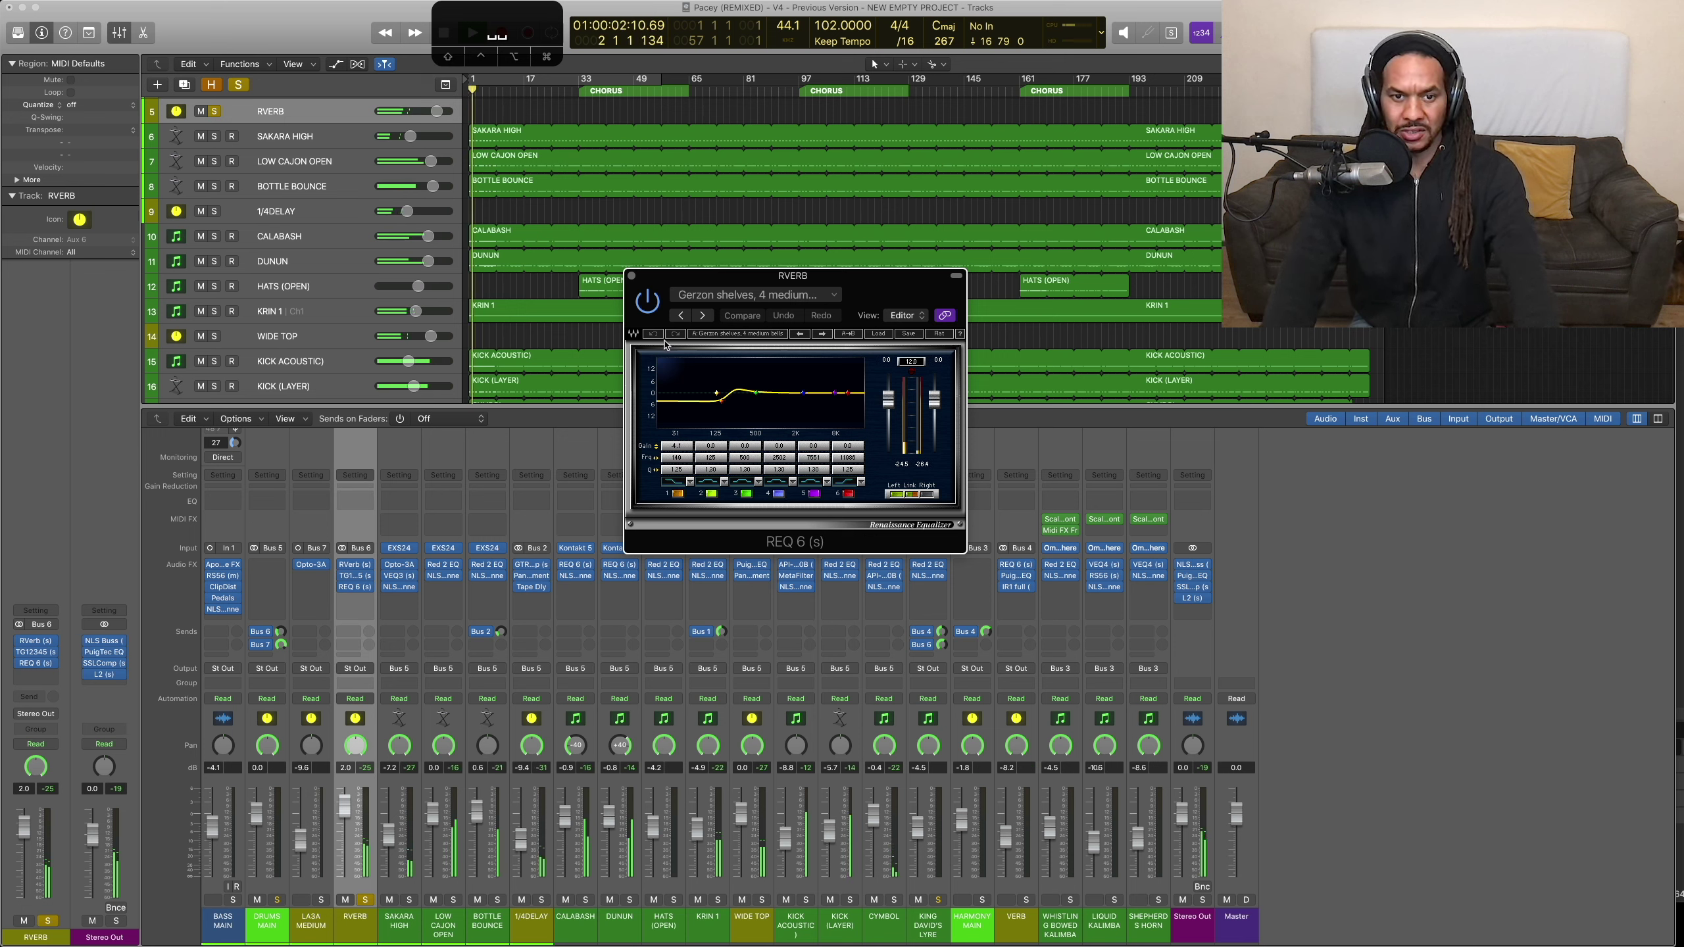
click(321, 900)
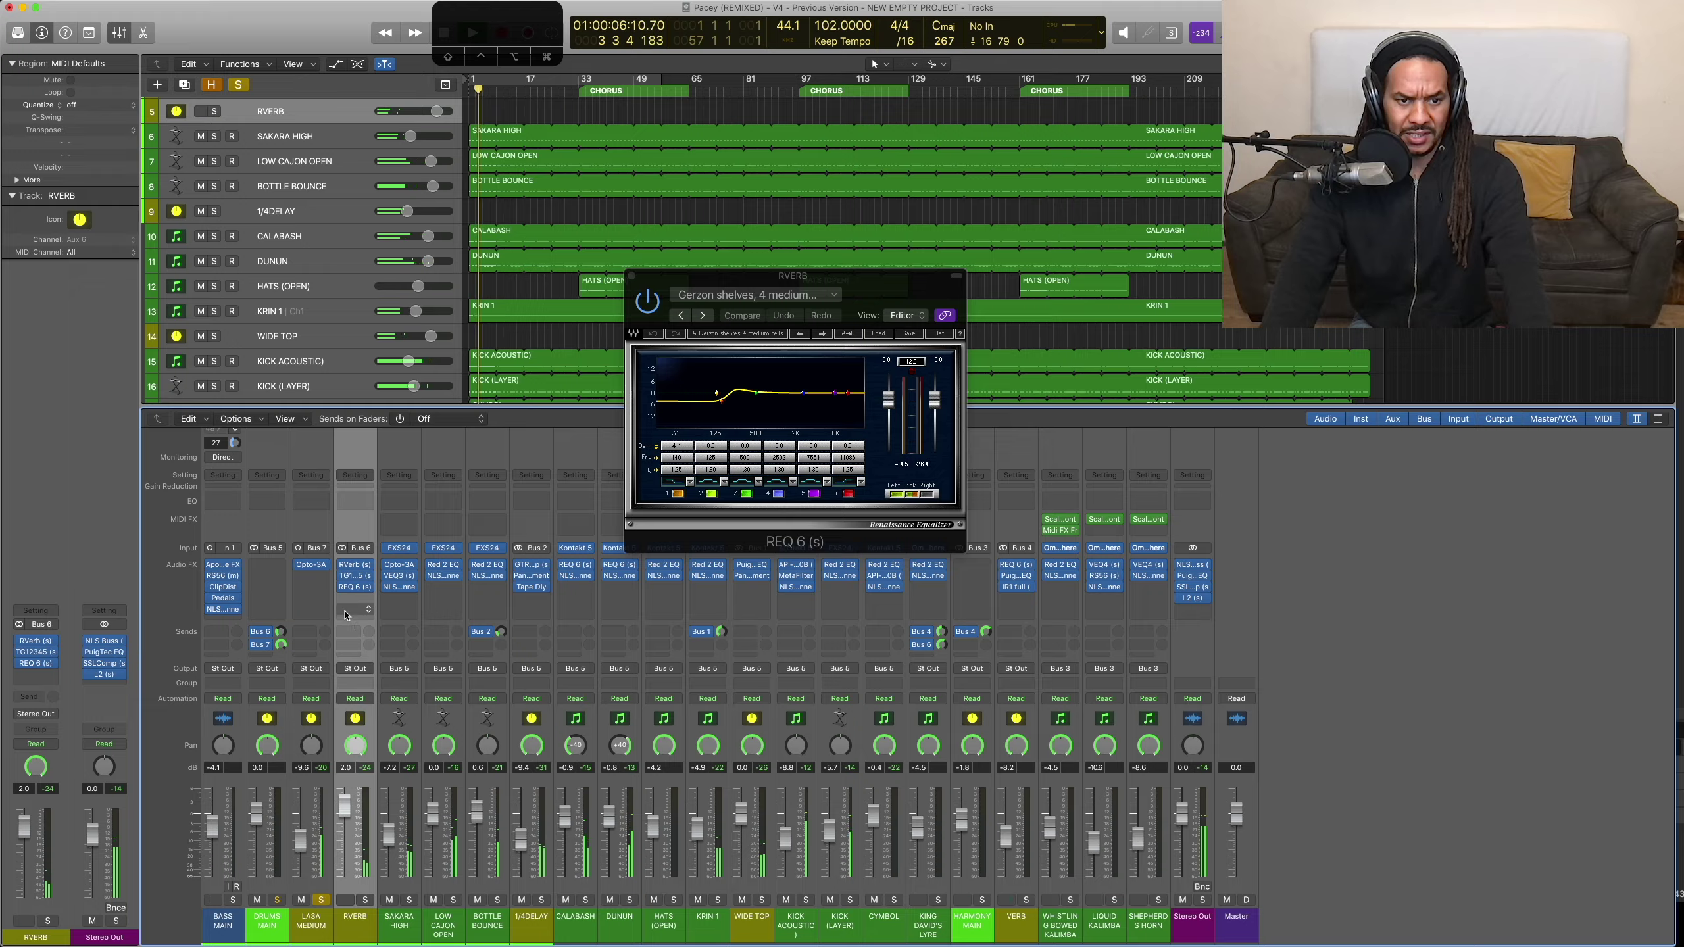
click(316, 569)
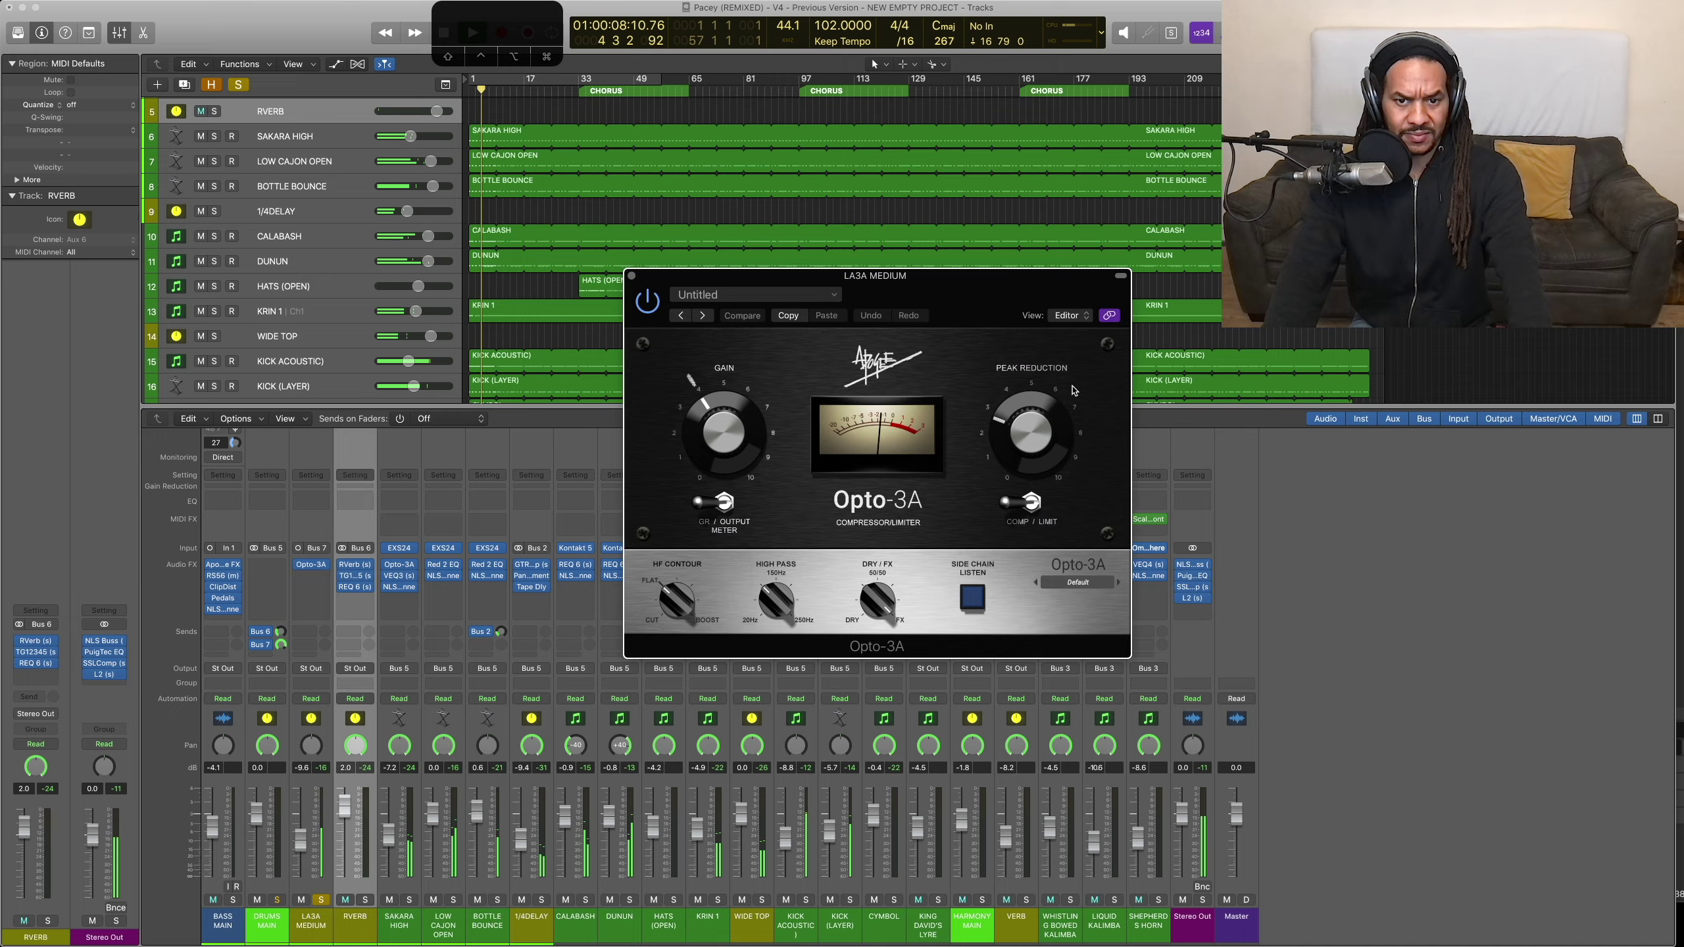
click(647, 307)
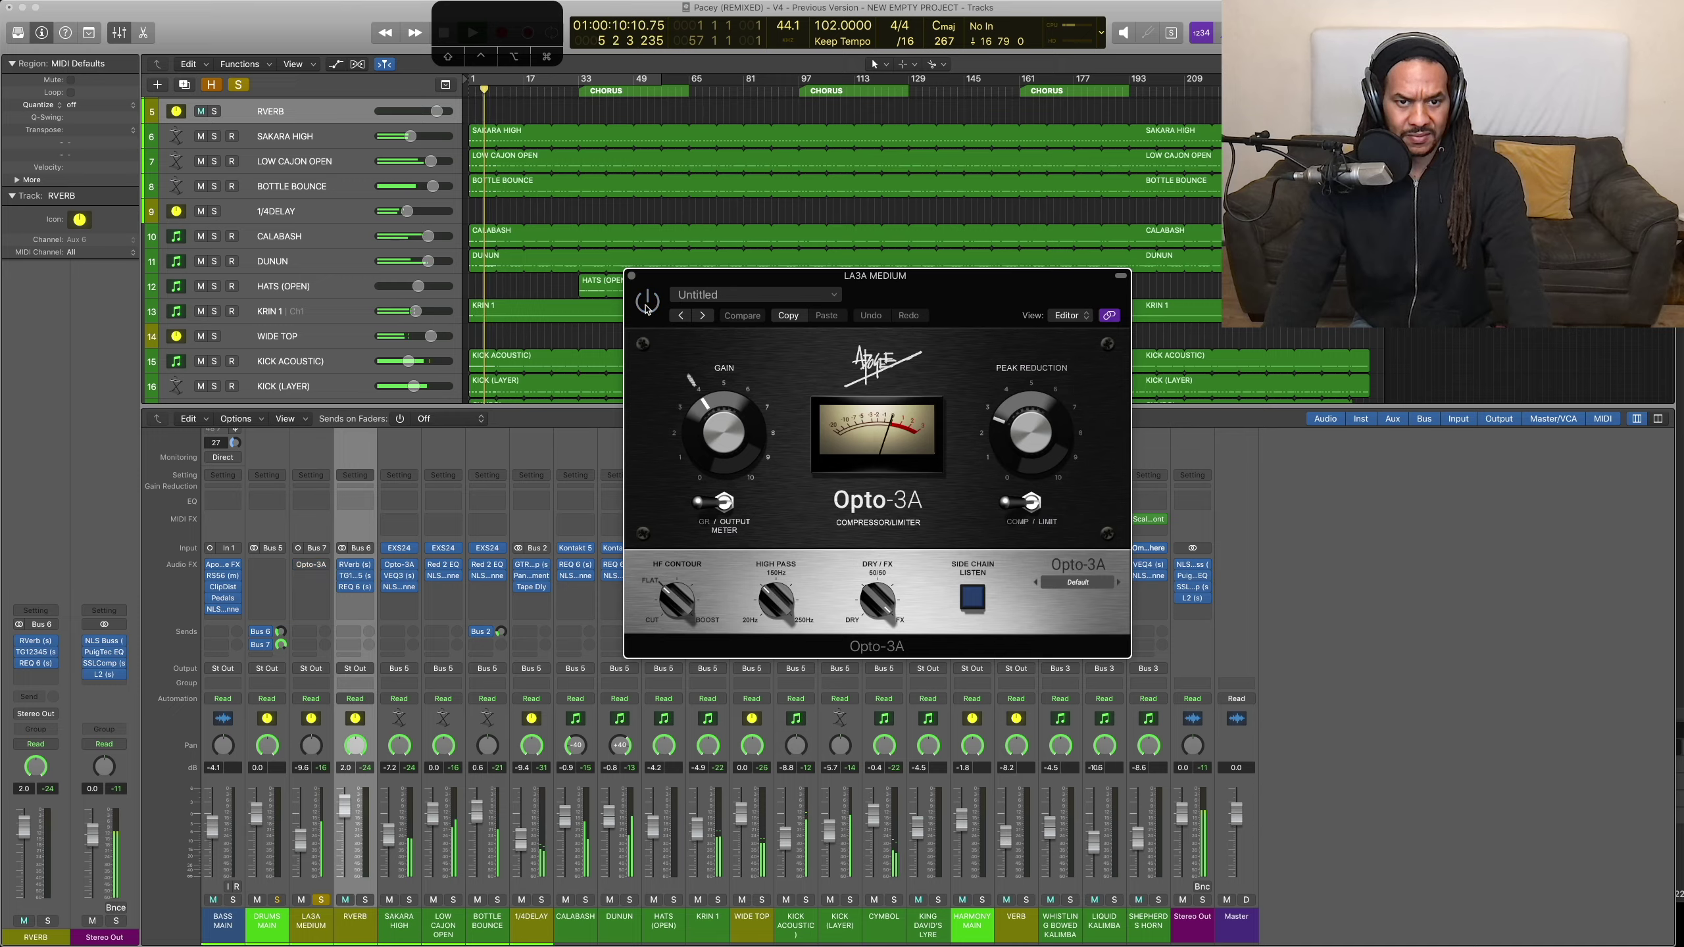
click(648, 307)
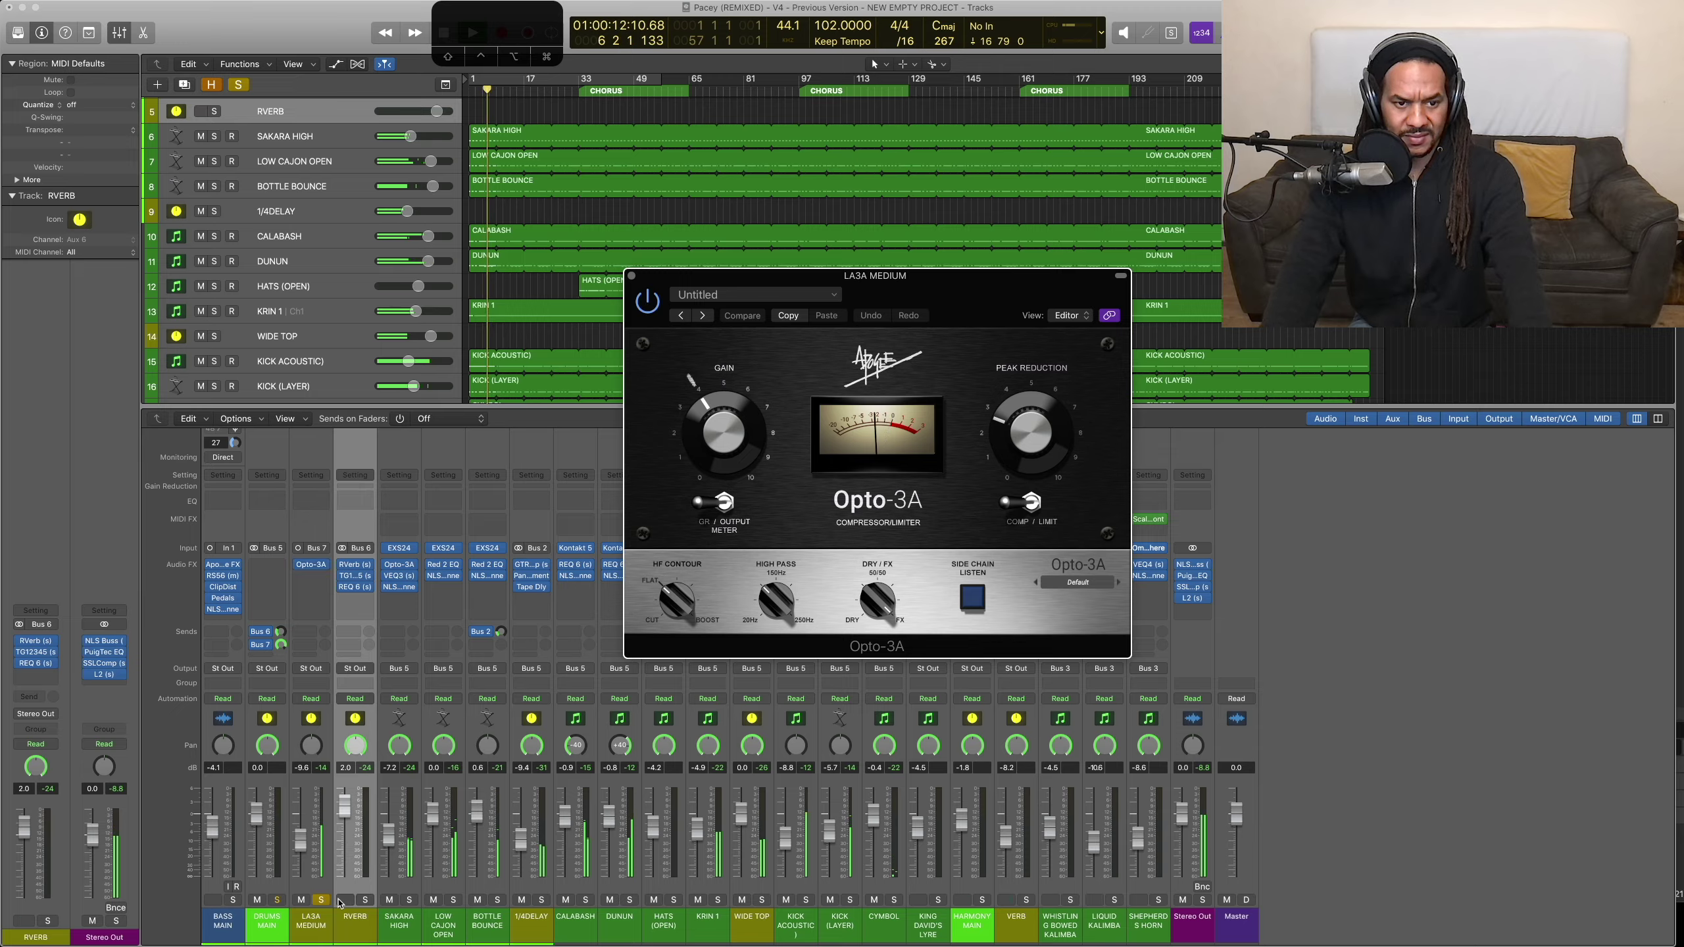
Step: Solo DRUMS MAIN, unmute LA3A MEDIUM to hear the parallel compression with the drums, and stop playback
click(277, 900)
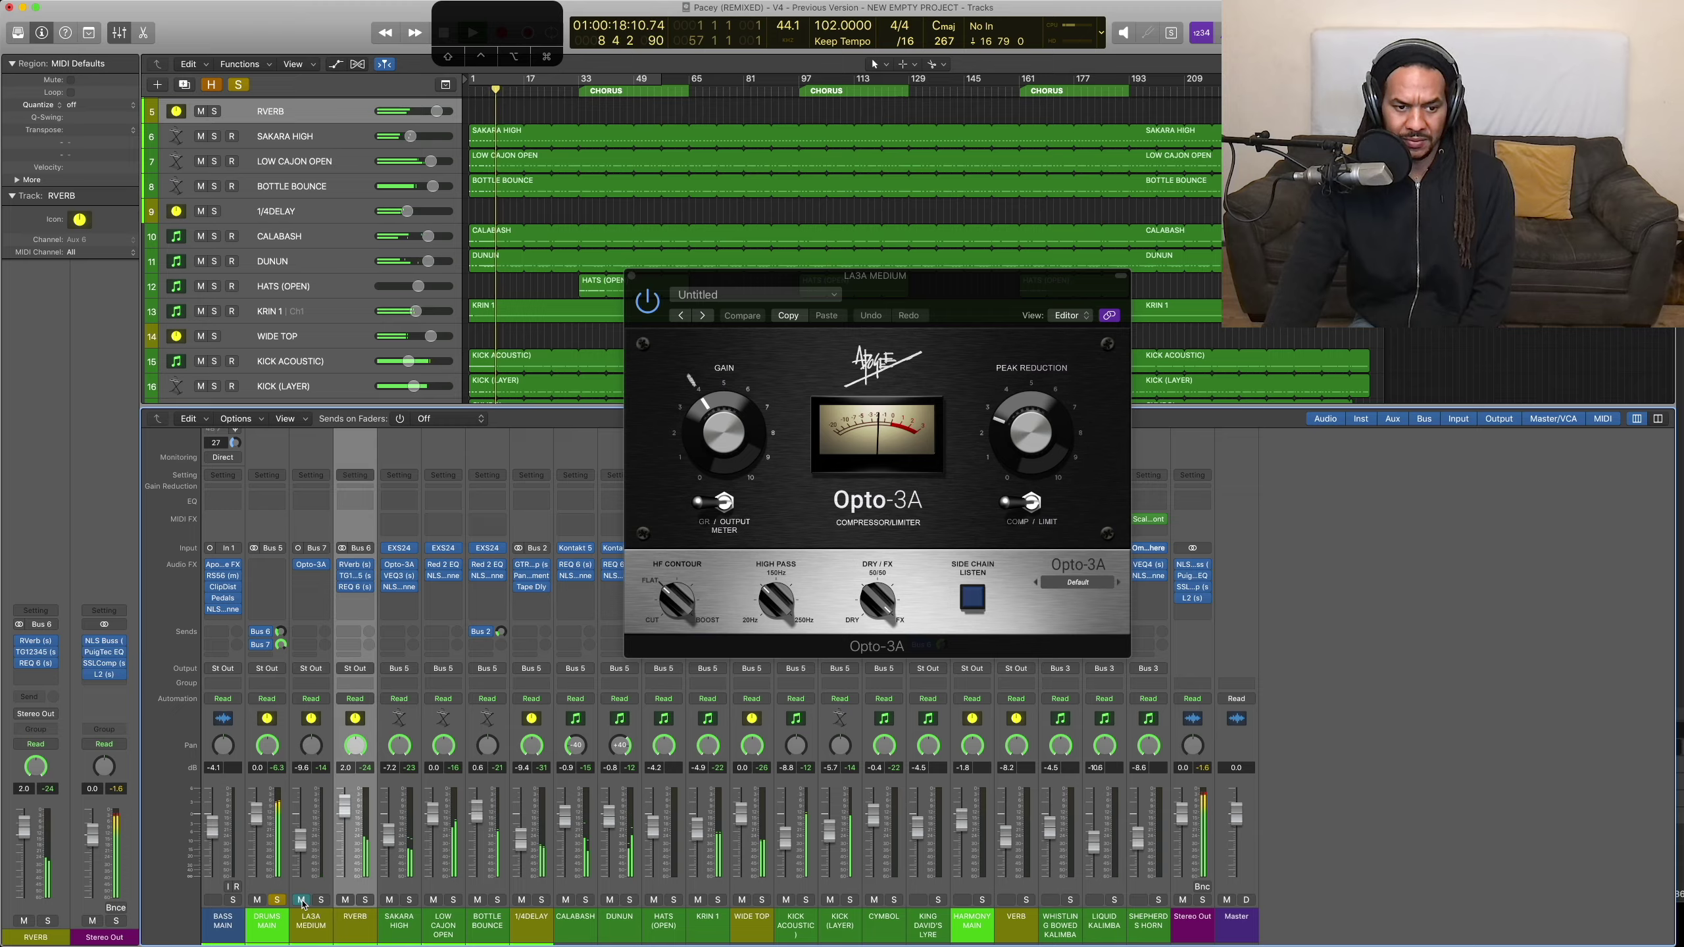
click(302, 900)
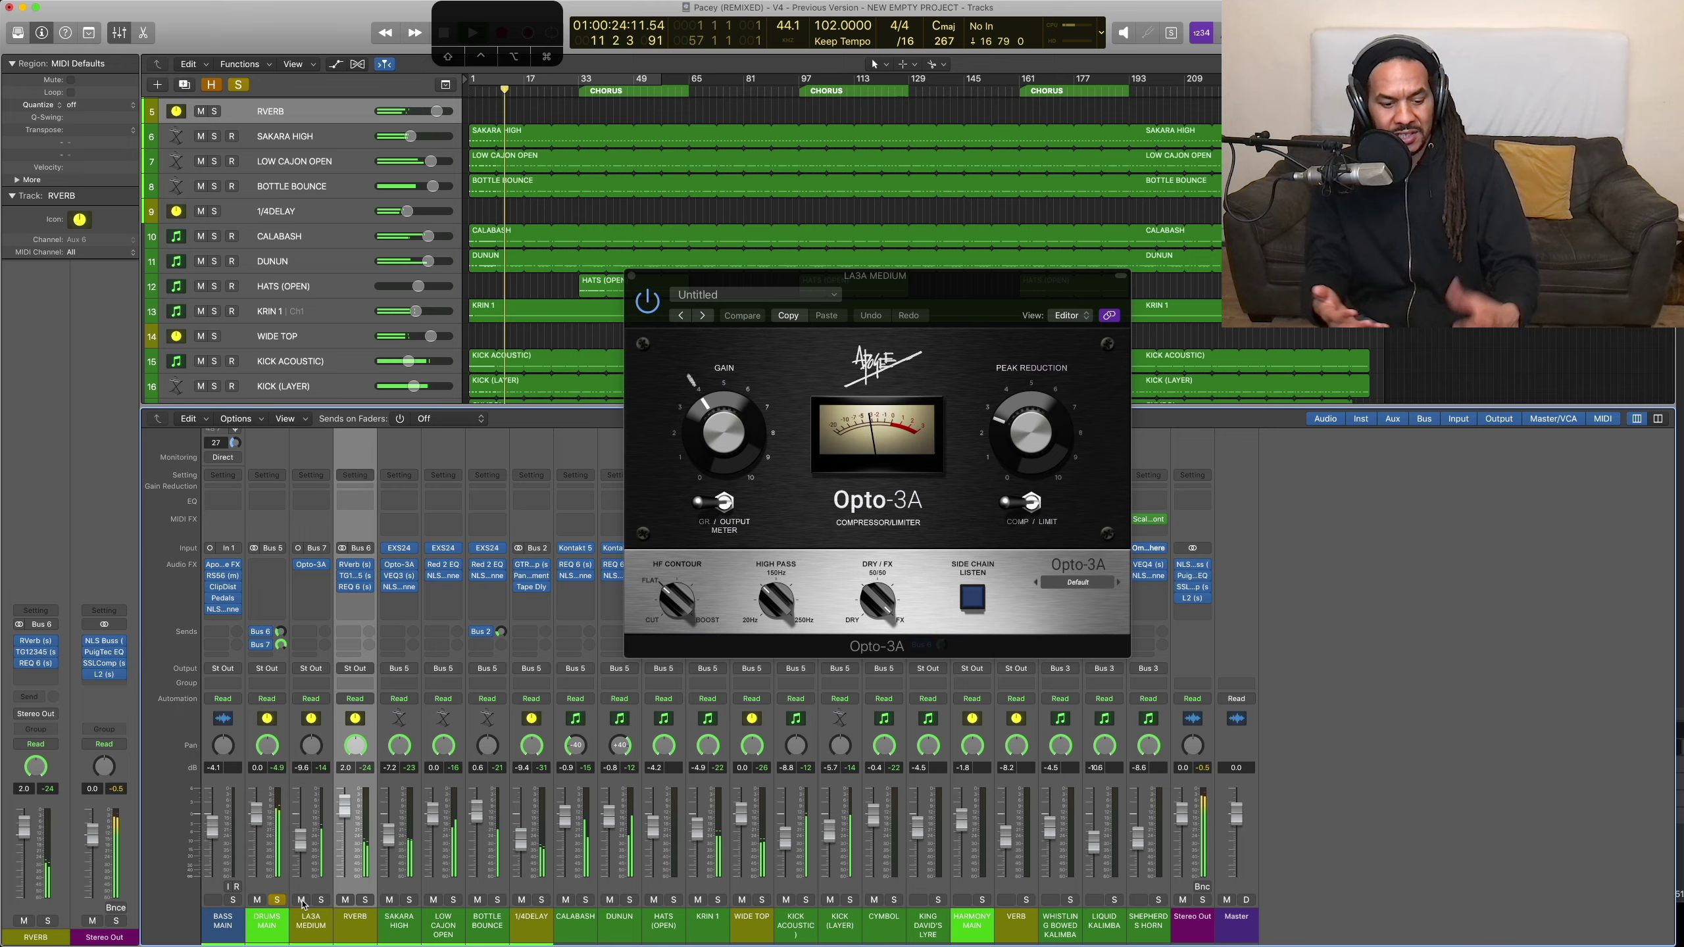
key(space)
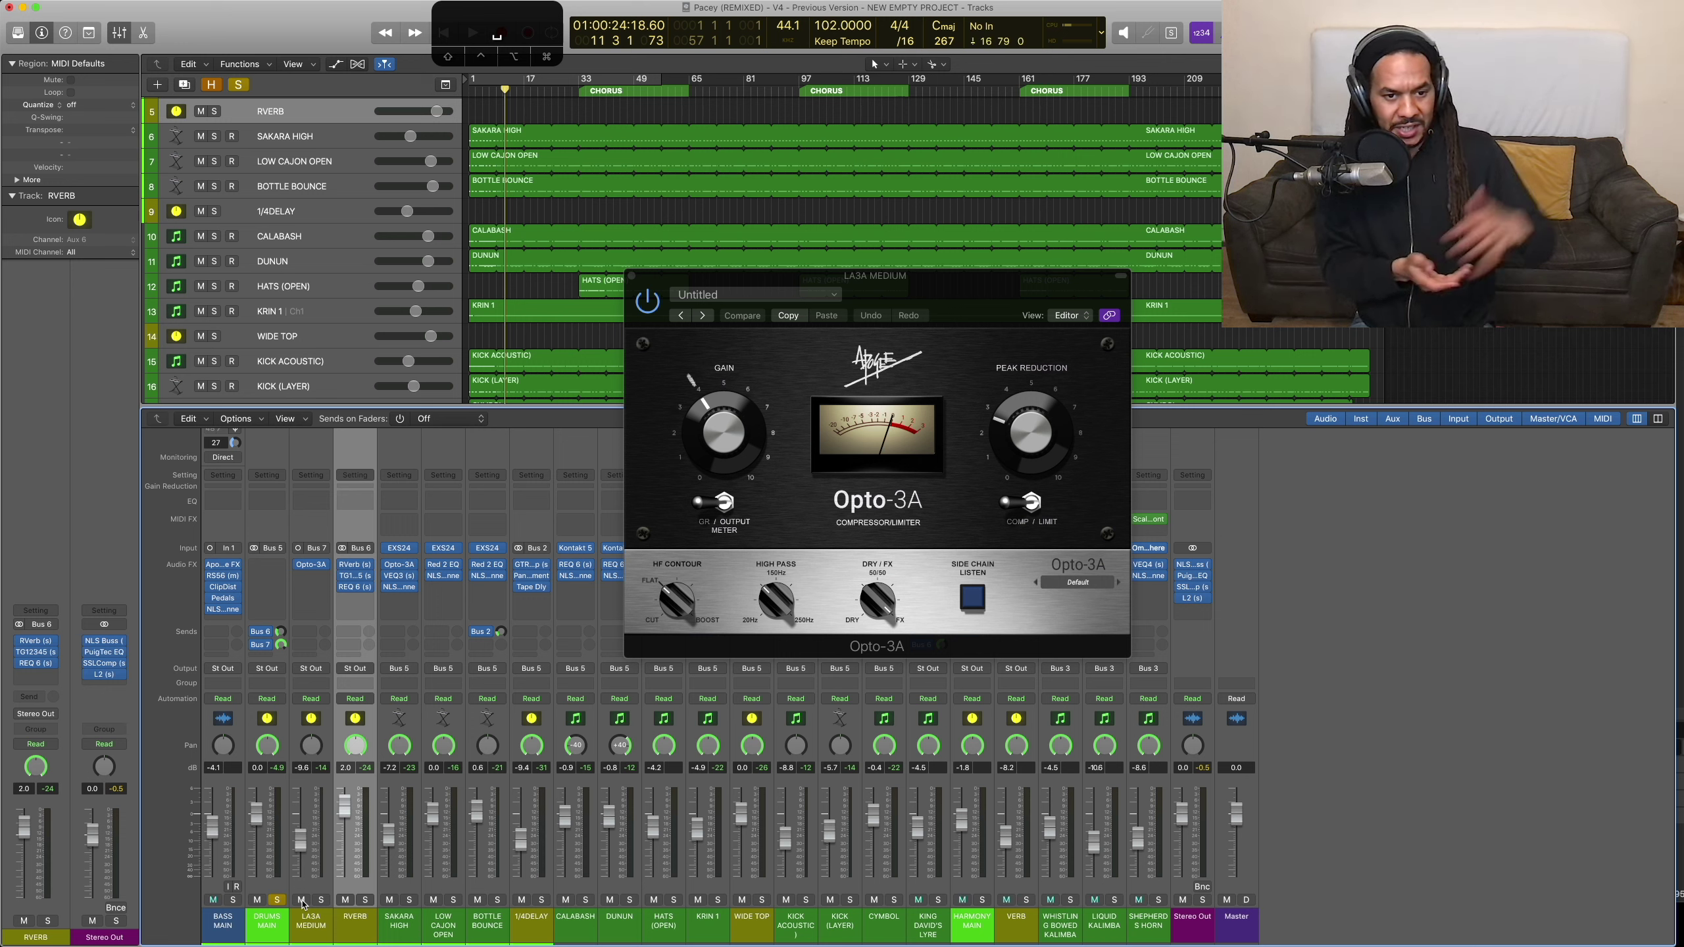
Step: Replay the song from the start, select DRUMS MAIN, and solo the KING DAVID'S LYRE channel
key(Return)
key(space)
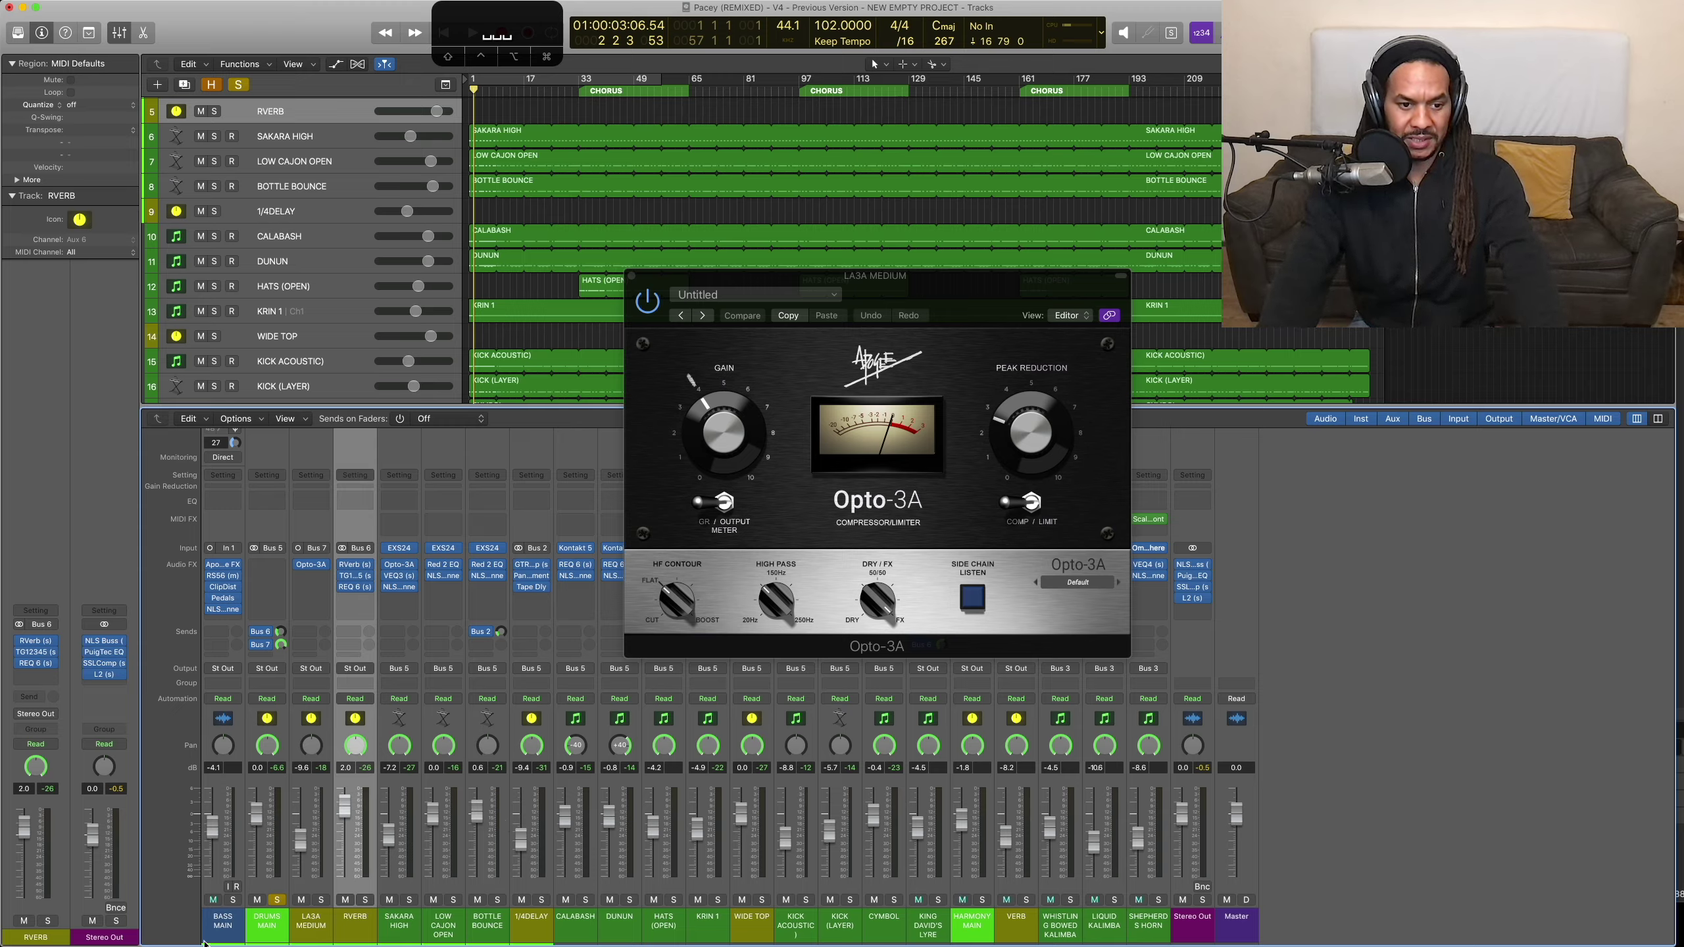
key(space)
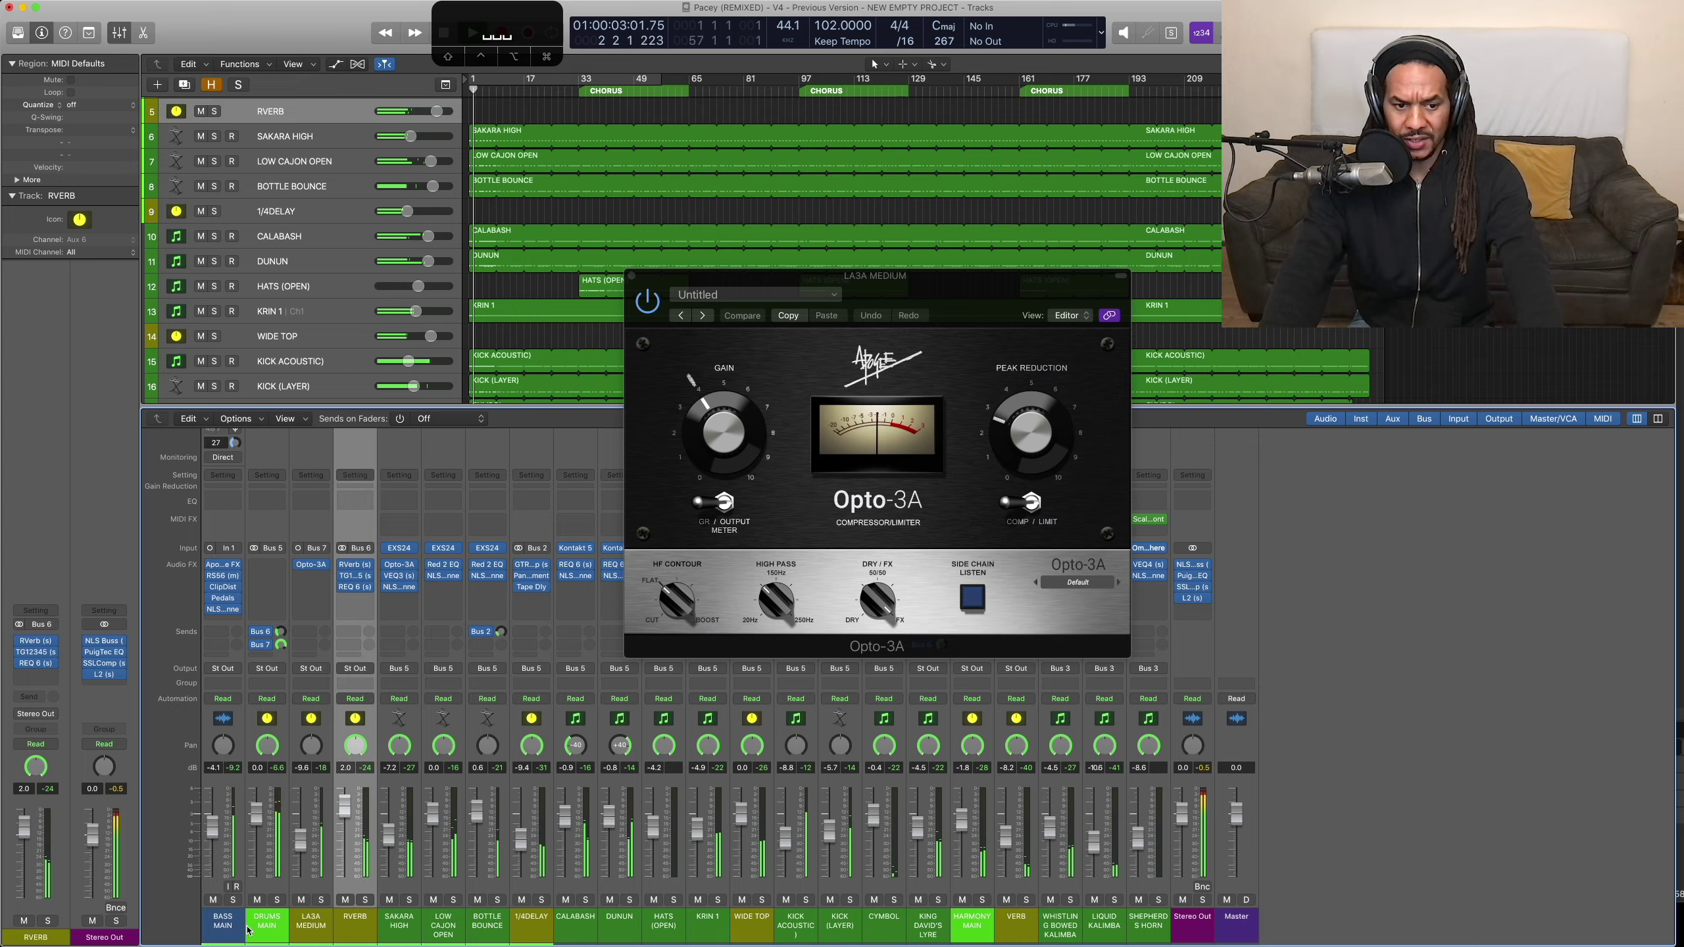
click(271, 931)
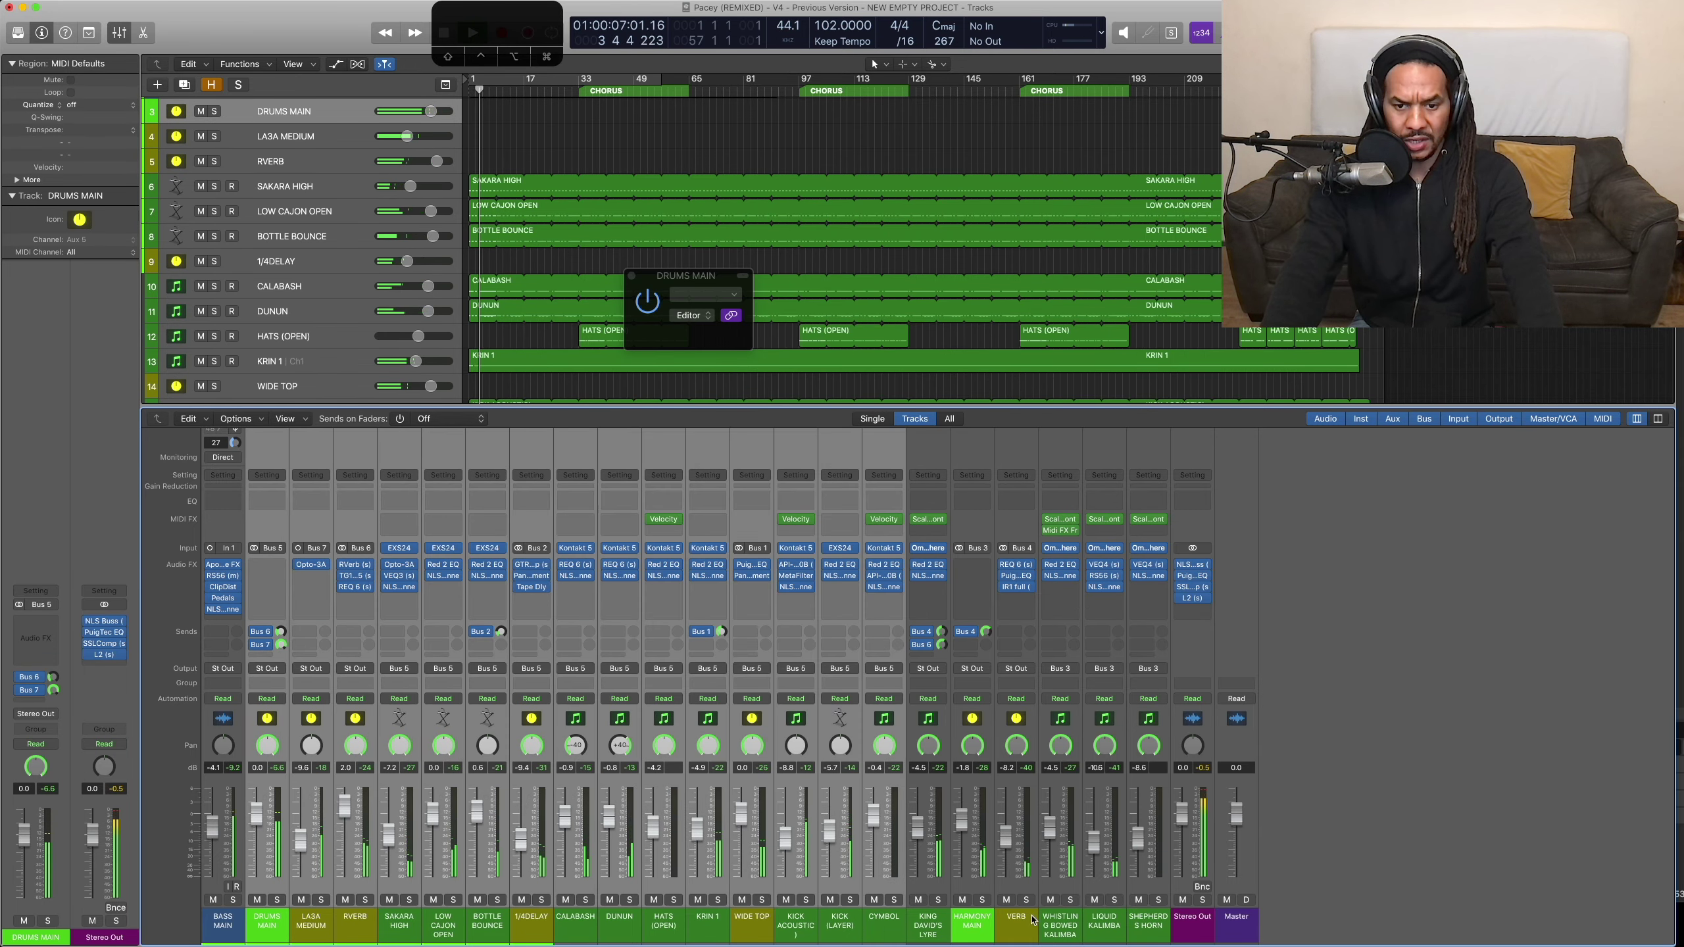
click(938, 900)
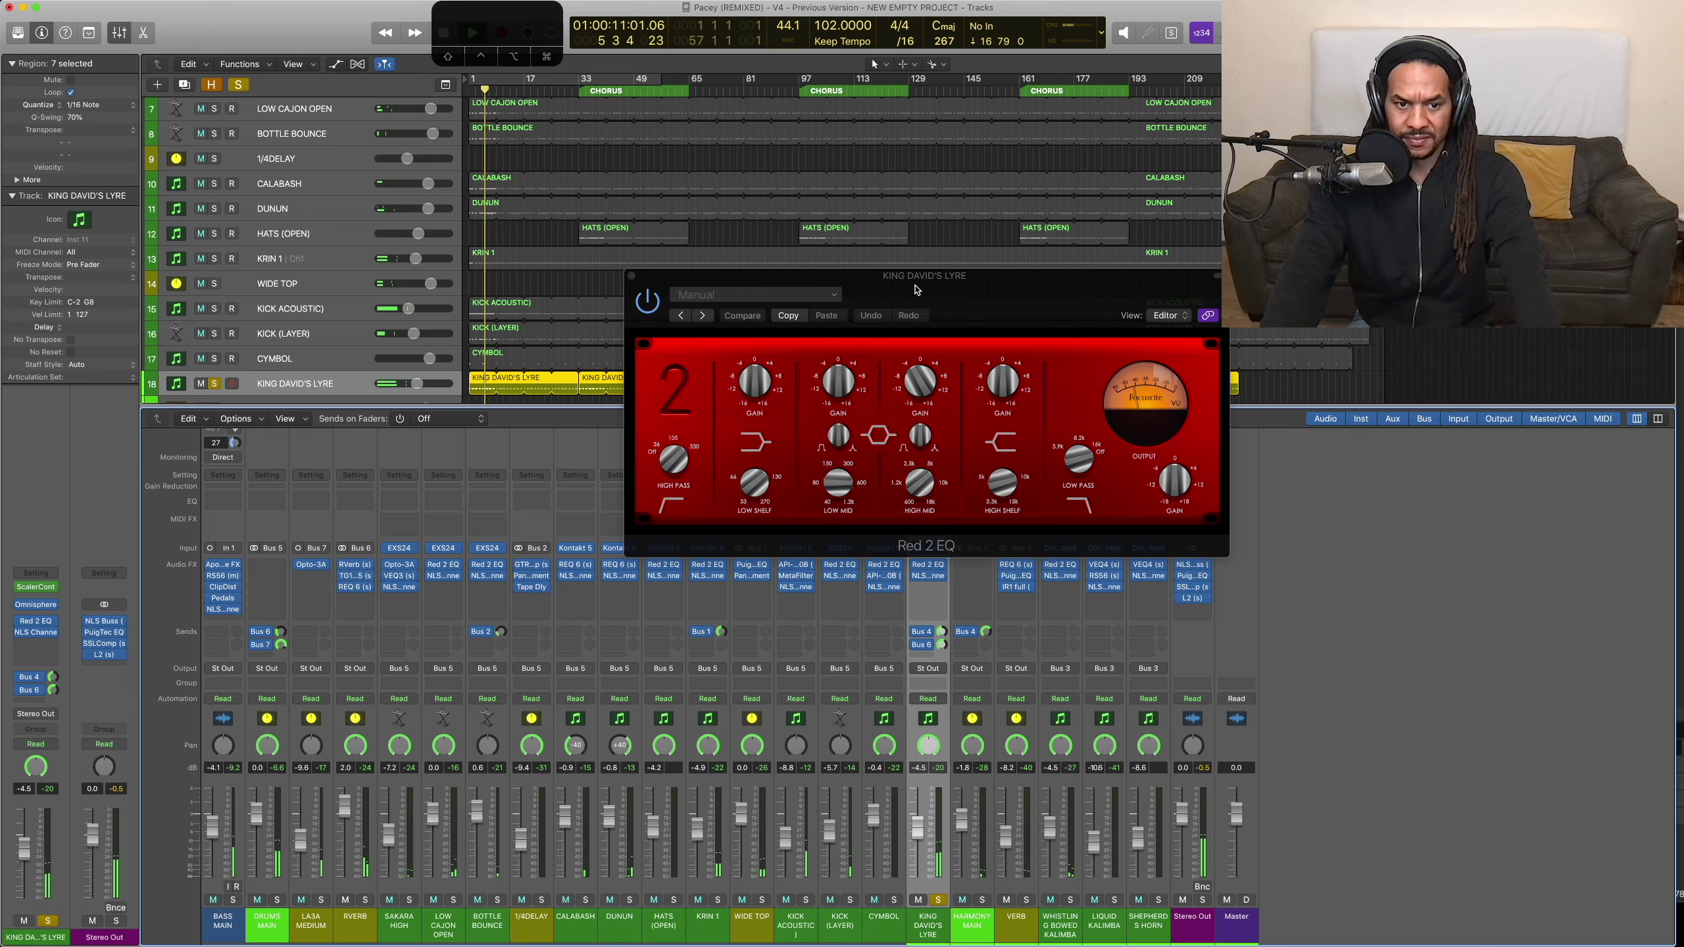
Step: Open the Omnisphere instrument on KING DAVID'S LYRE to show its patch, keeping the plug-in window clear of the mixer channels
drag(916, 290, 1088, 163)
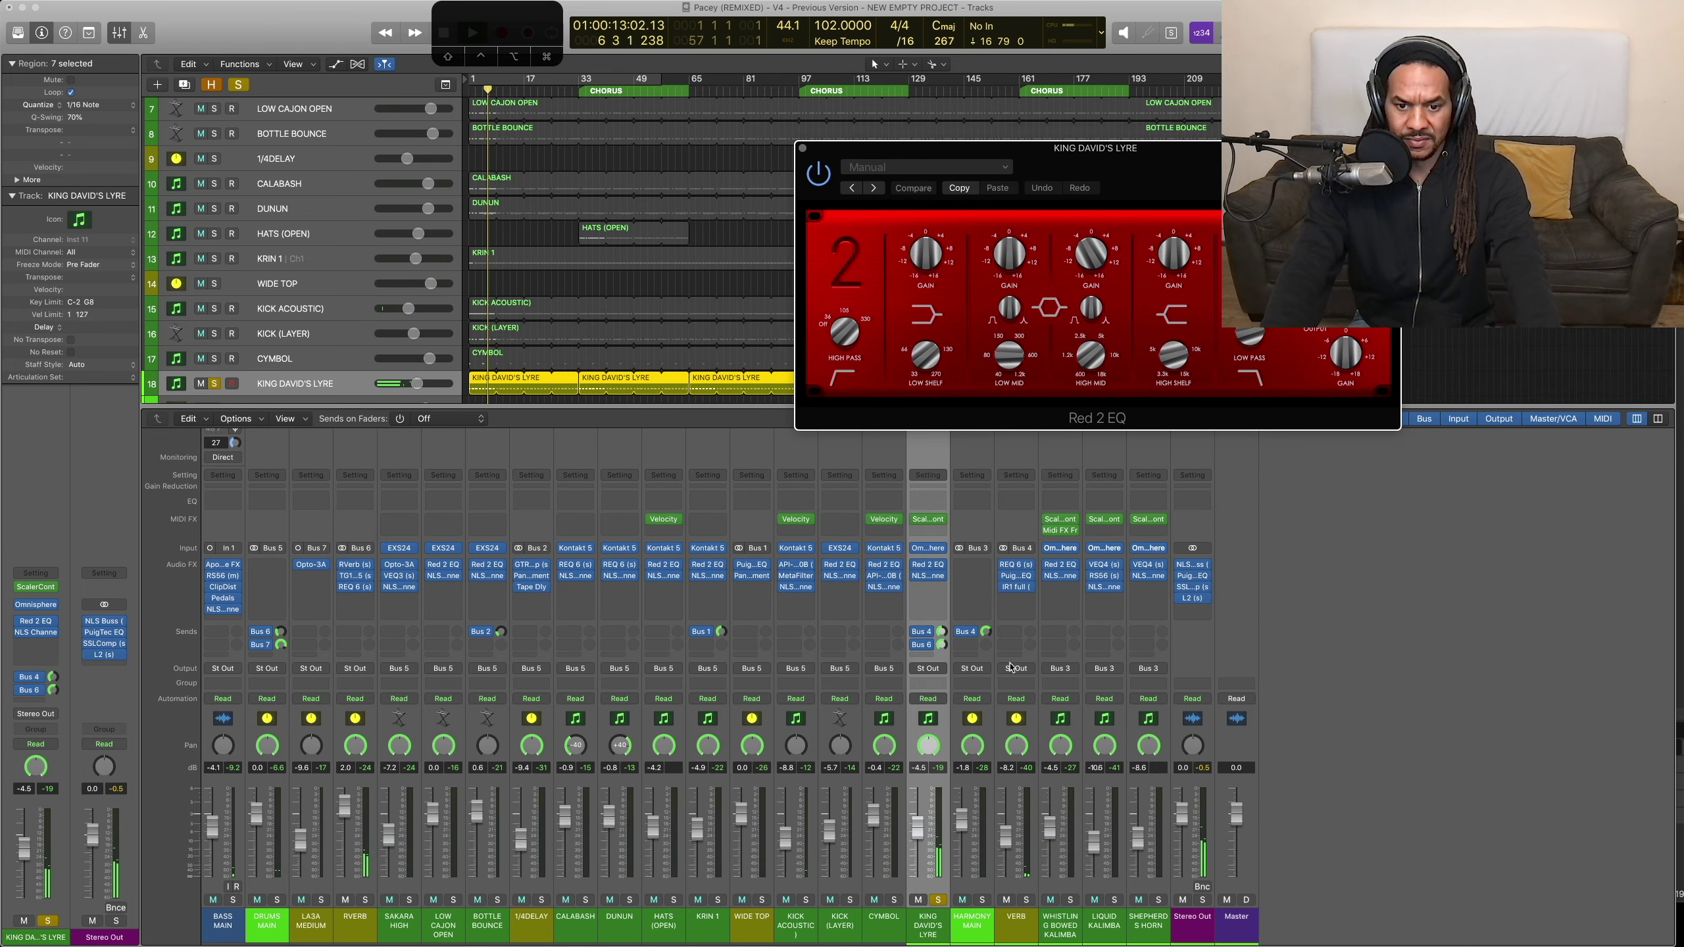
click(928, 555)
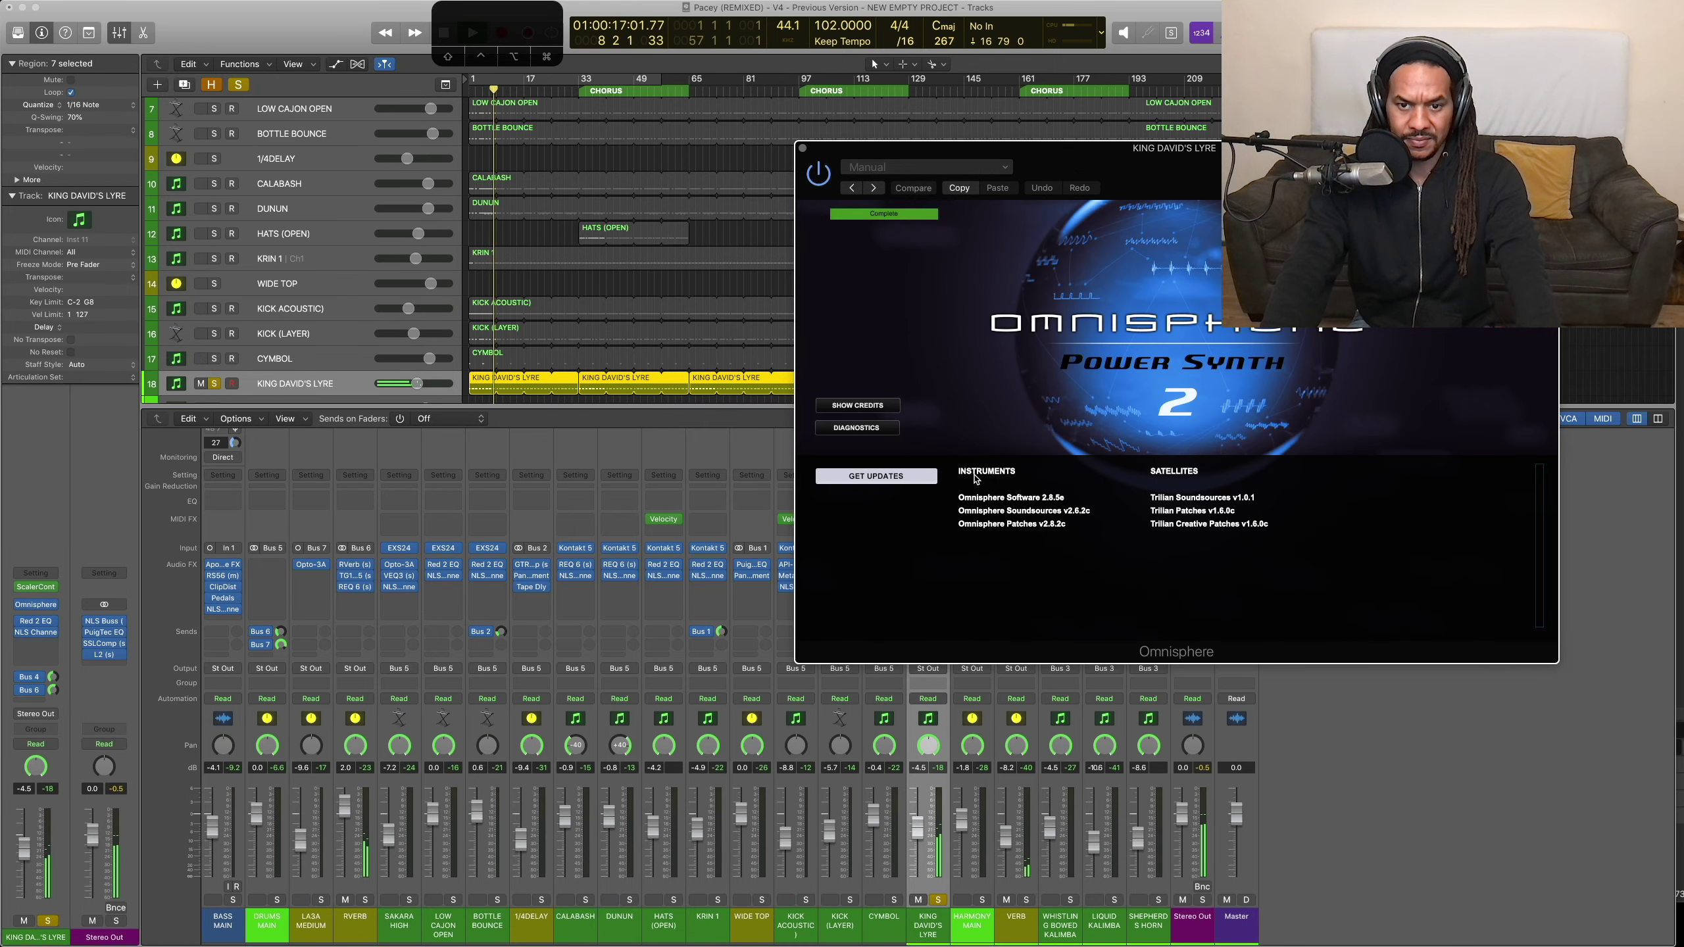
drag(1263, 168, 617, 87)
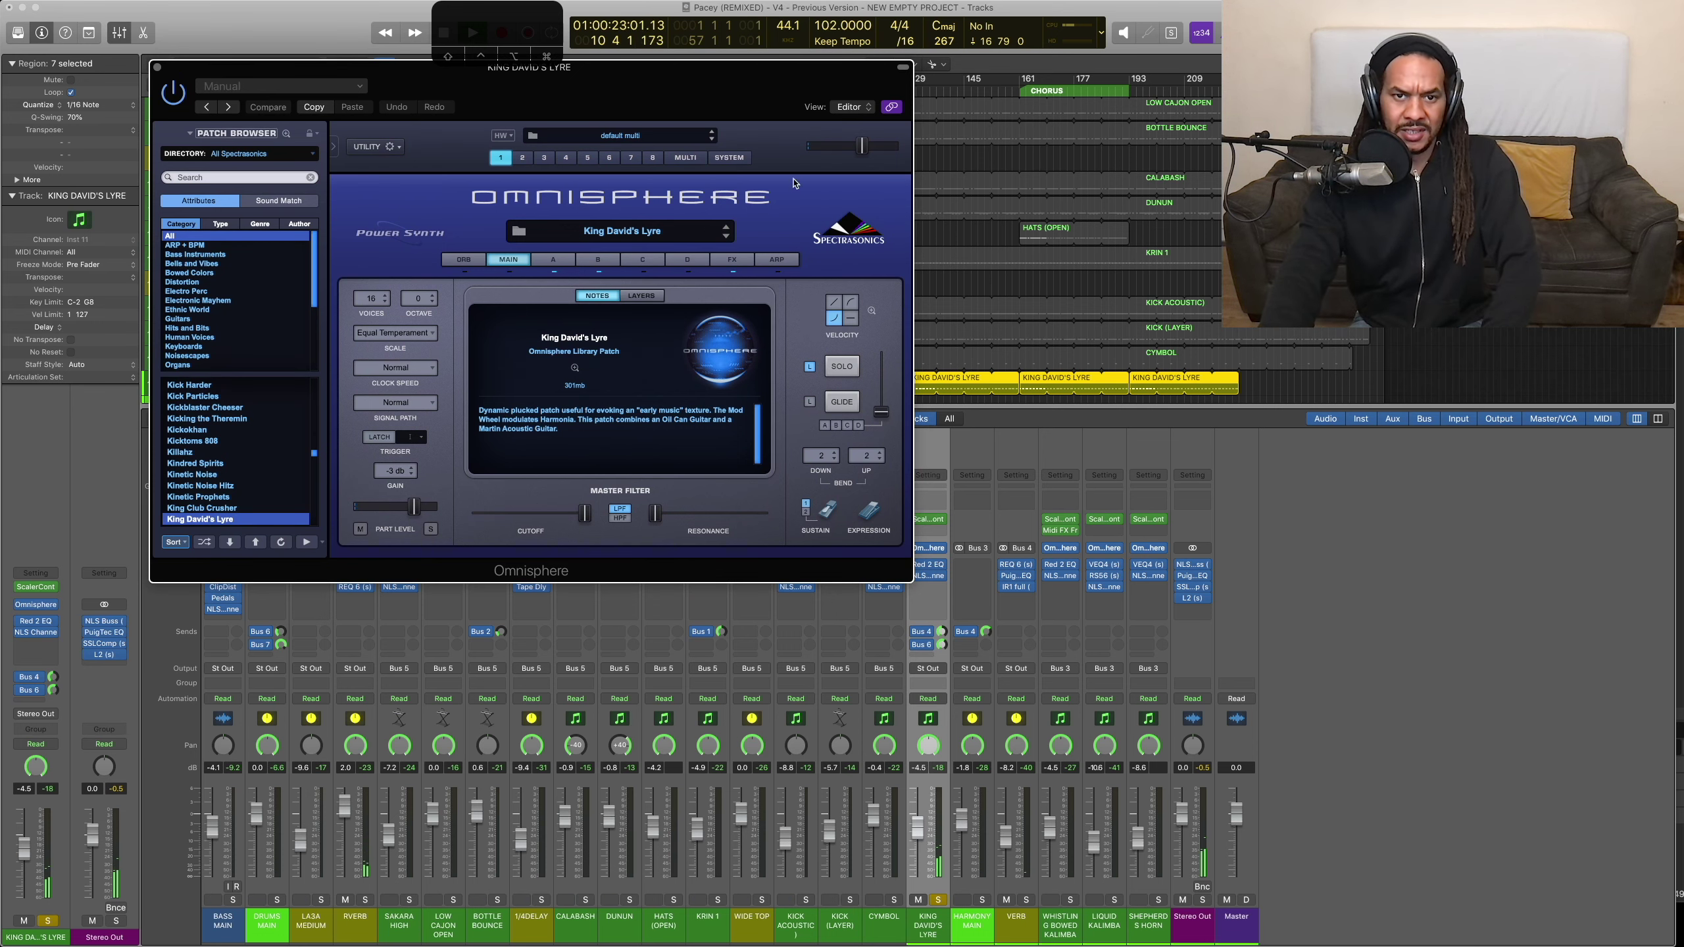
drag(758, 81, 691, 101)
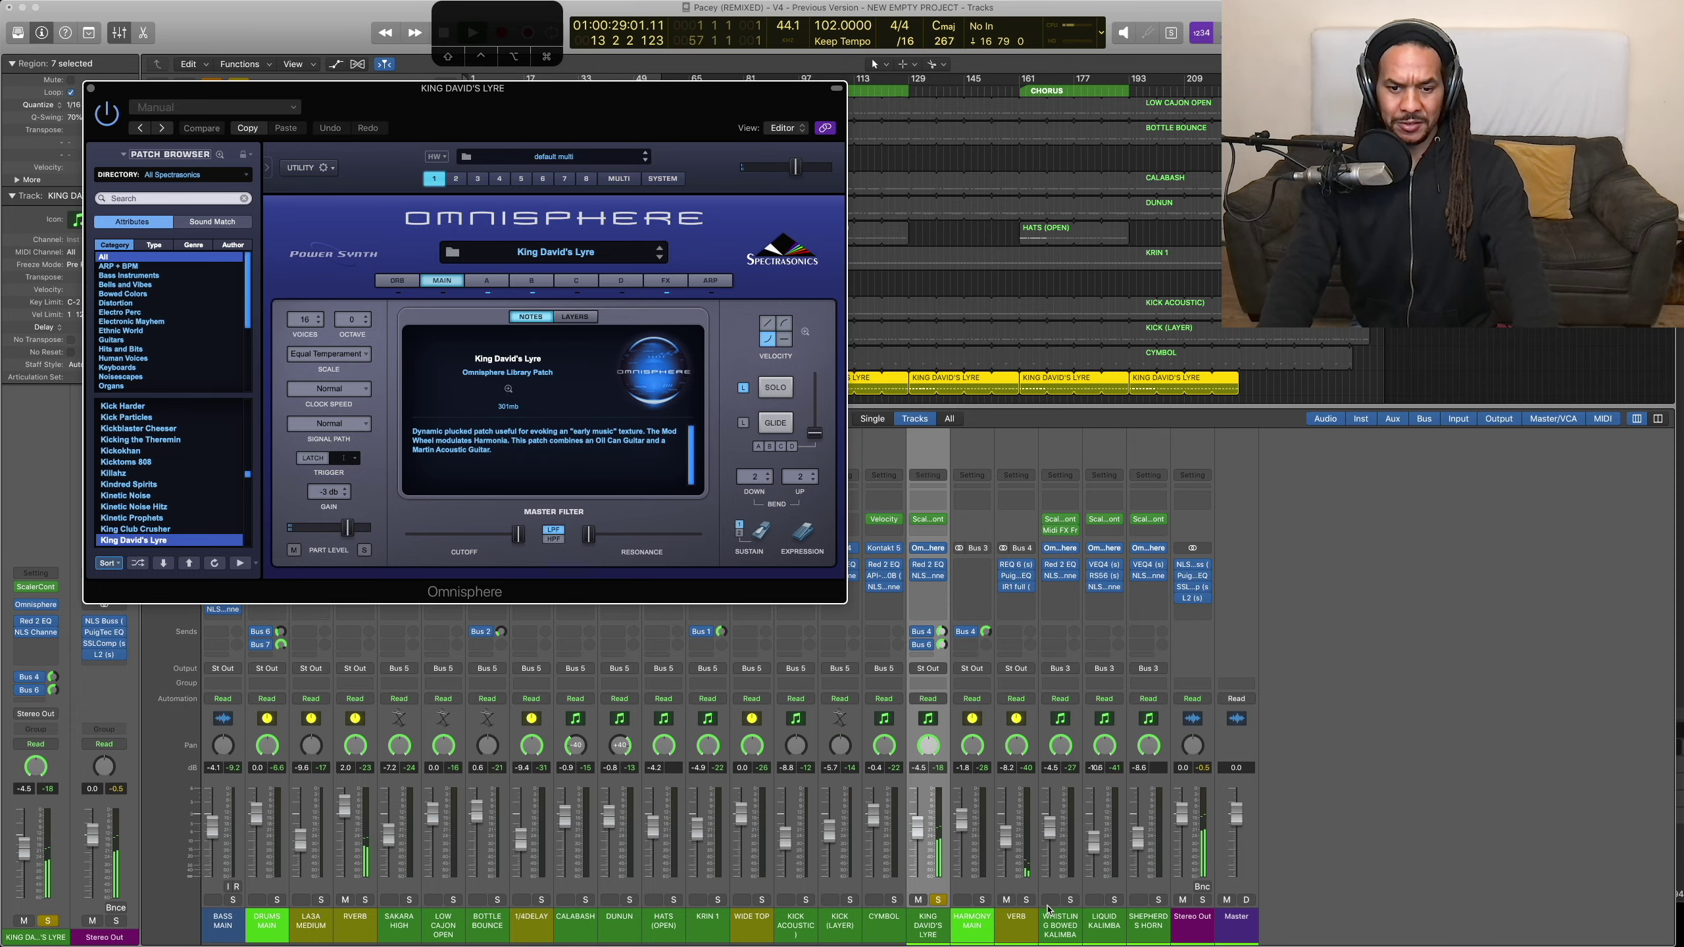
Step: Audition HARMONY MAIN alongside the soloed lyre, and review the filter and low-shelf settings in the lyre's Red 2 EQ
click(982, 902)
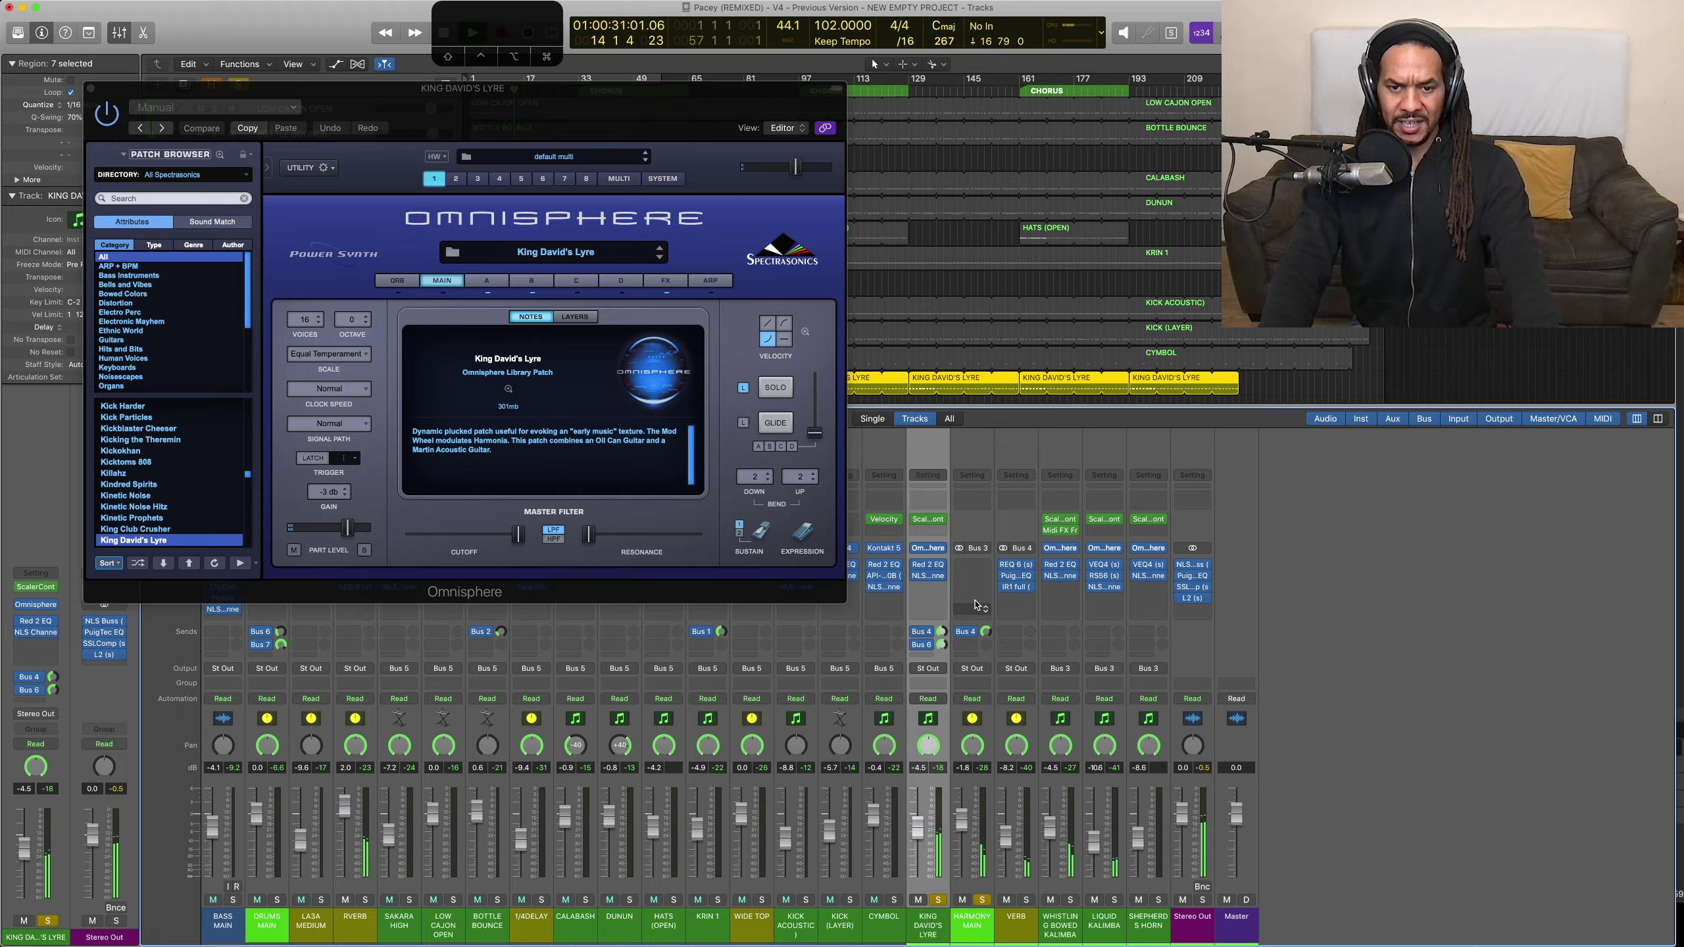
mouse_move(935, 569)
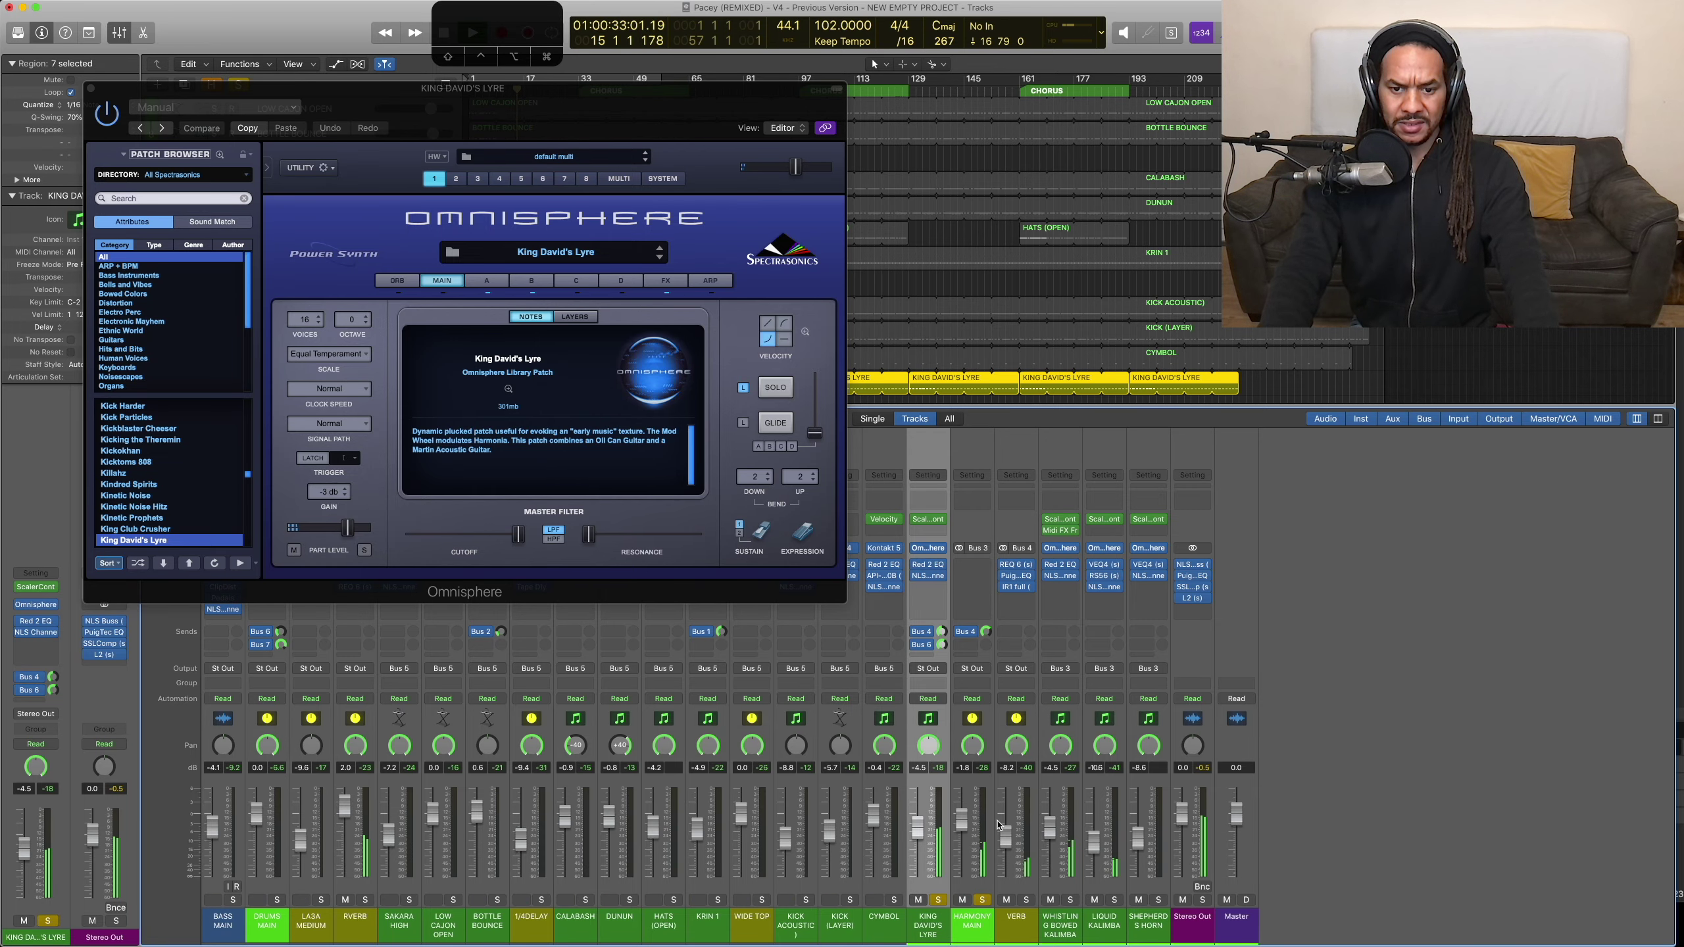
click(929, 564)
drag(489, 101, 617, 253)
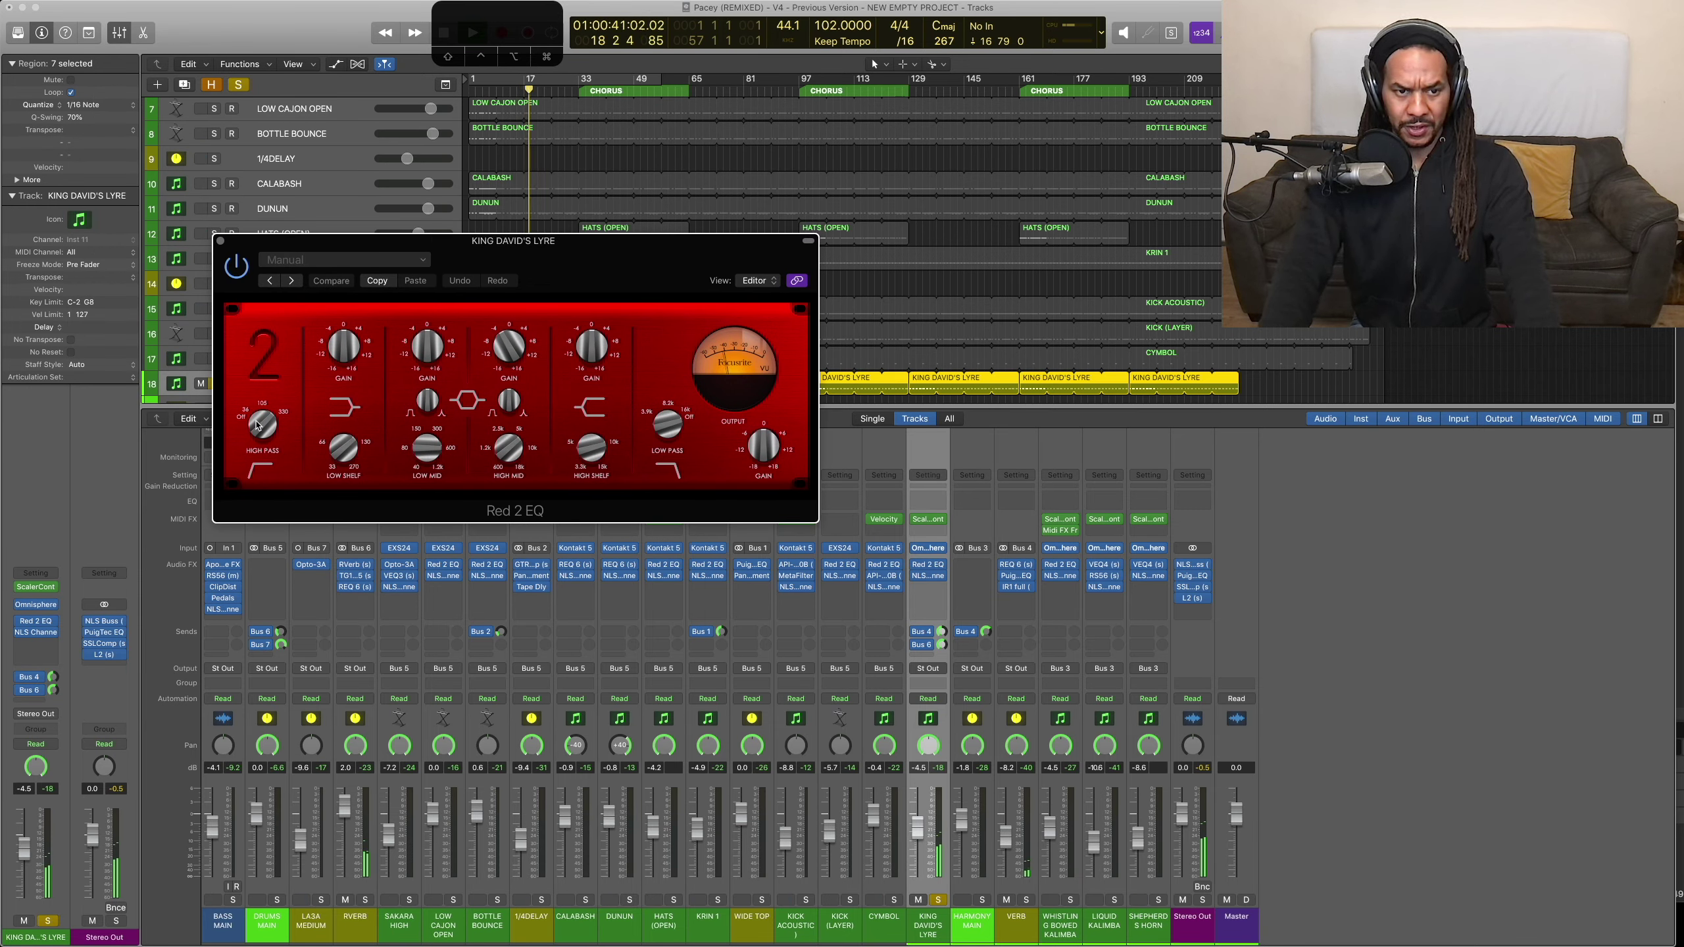
click(348, 399)
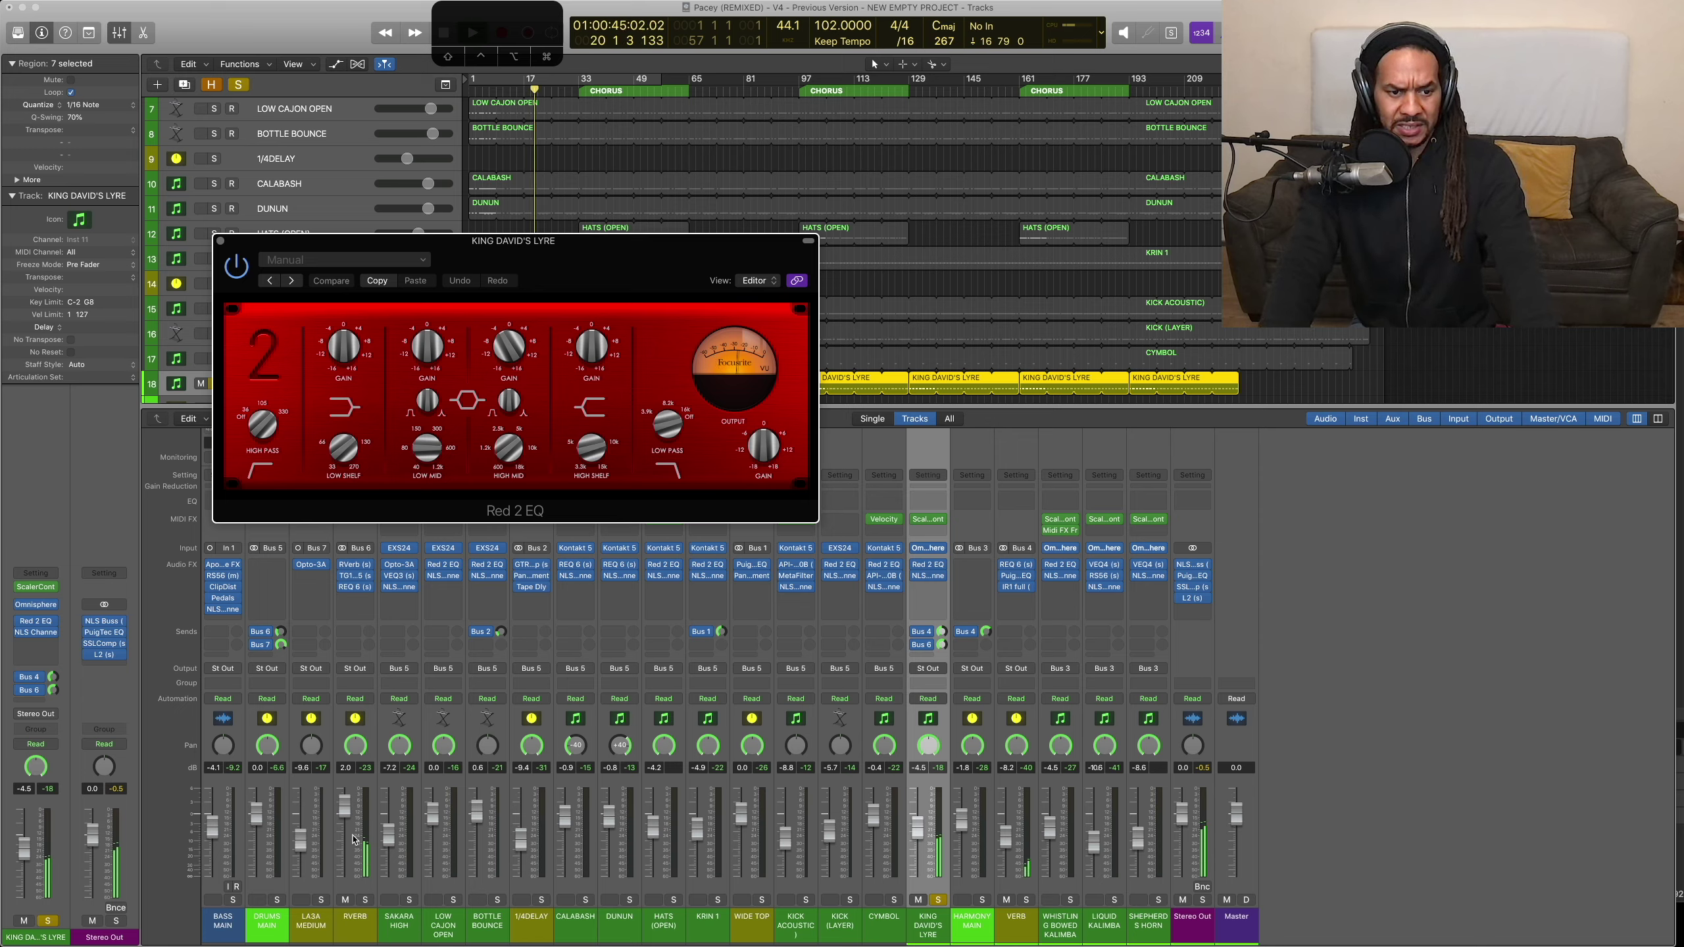
Step: Compare KING DAVID'S LYRE with and without BASS MAIN soloed, and inspect the drive setting in the lyre's NLS Channel plug-in
click(233, 900)
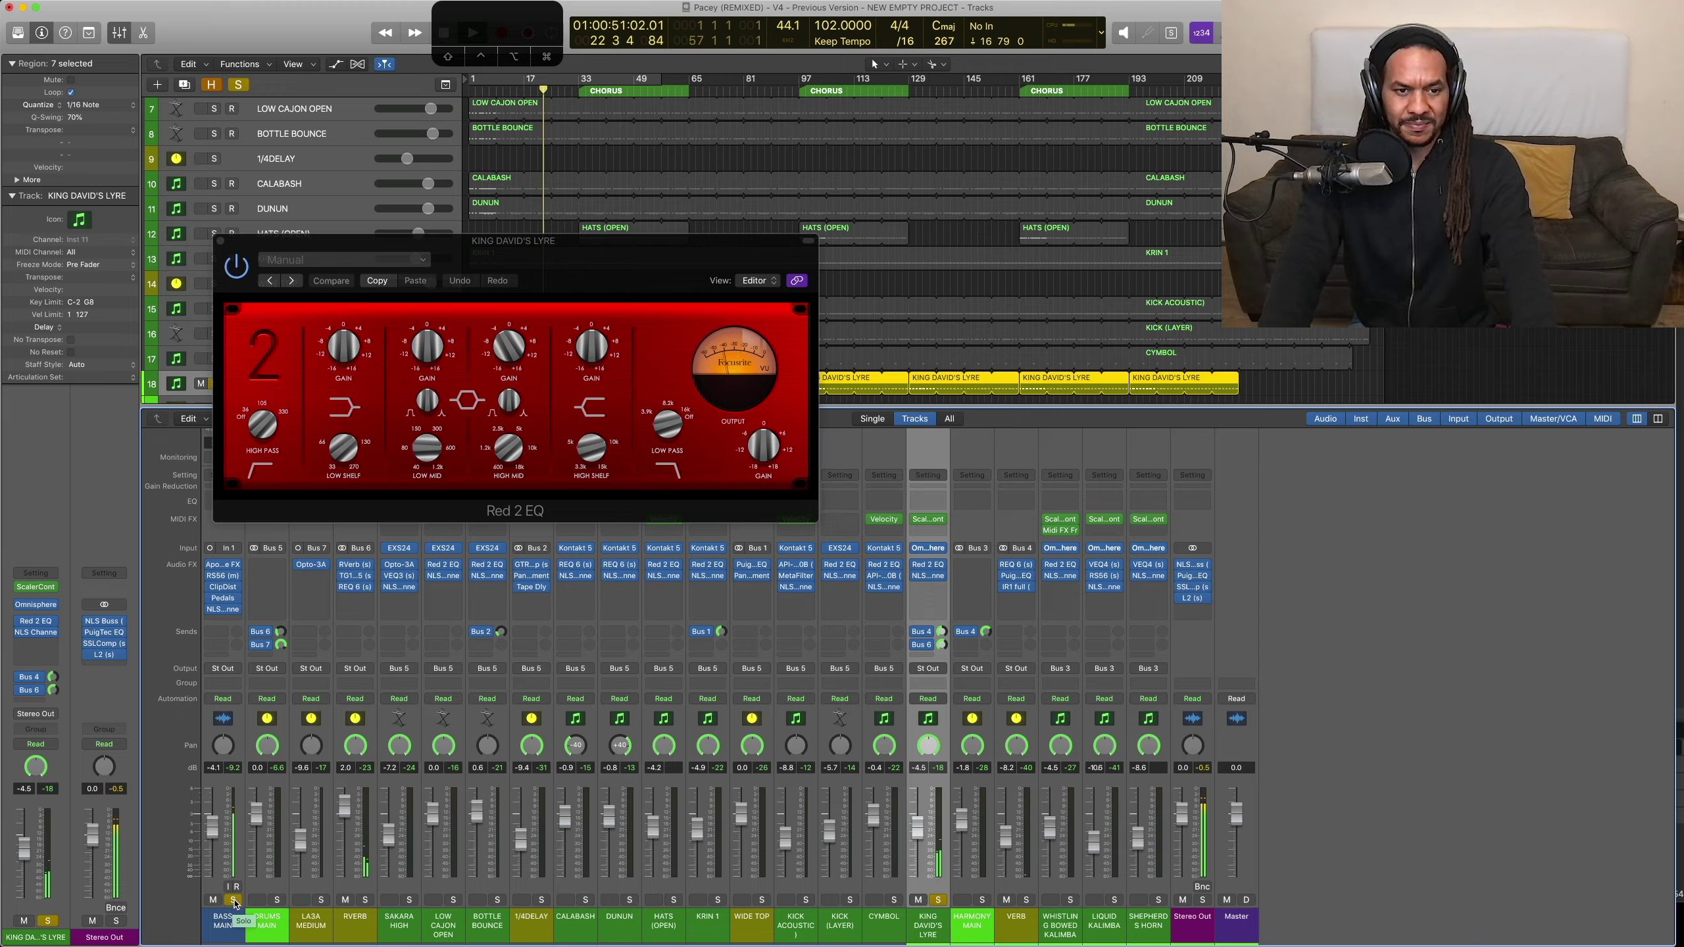
click(234, 900)
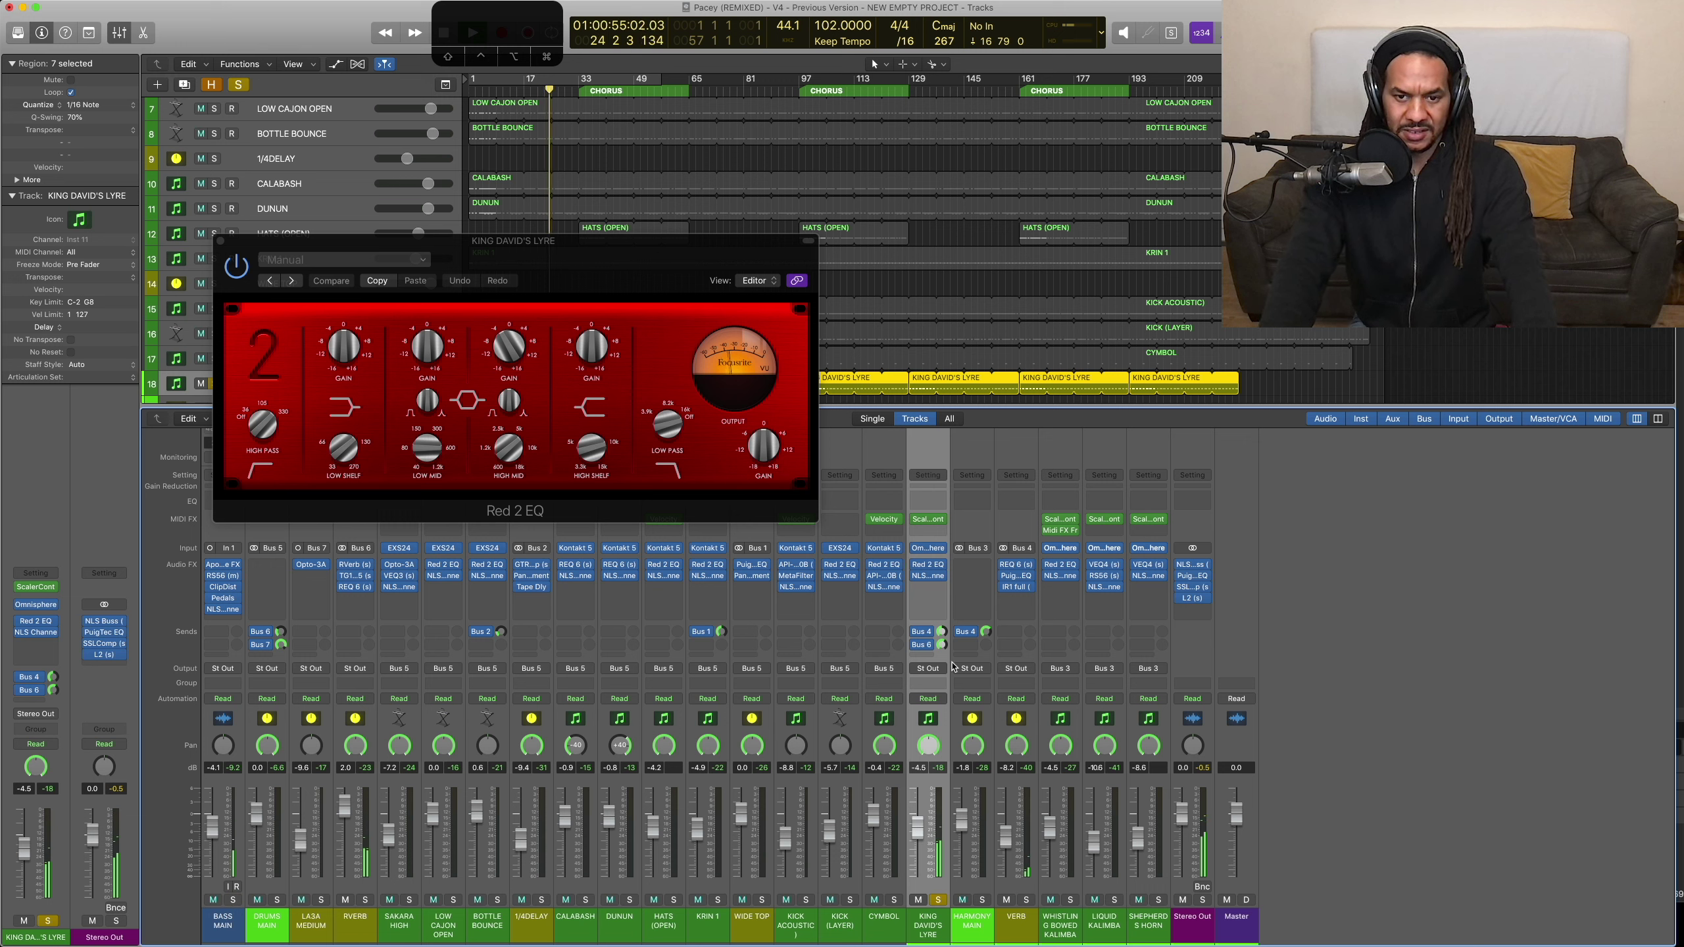
click(928, 576)
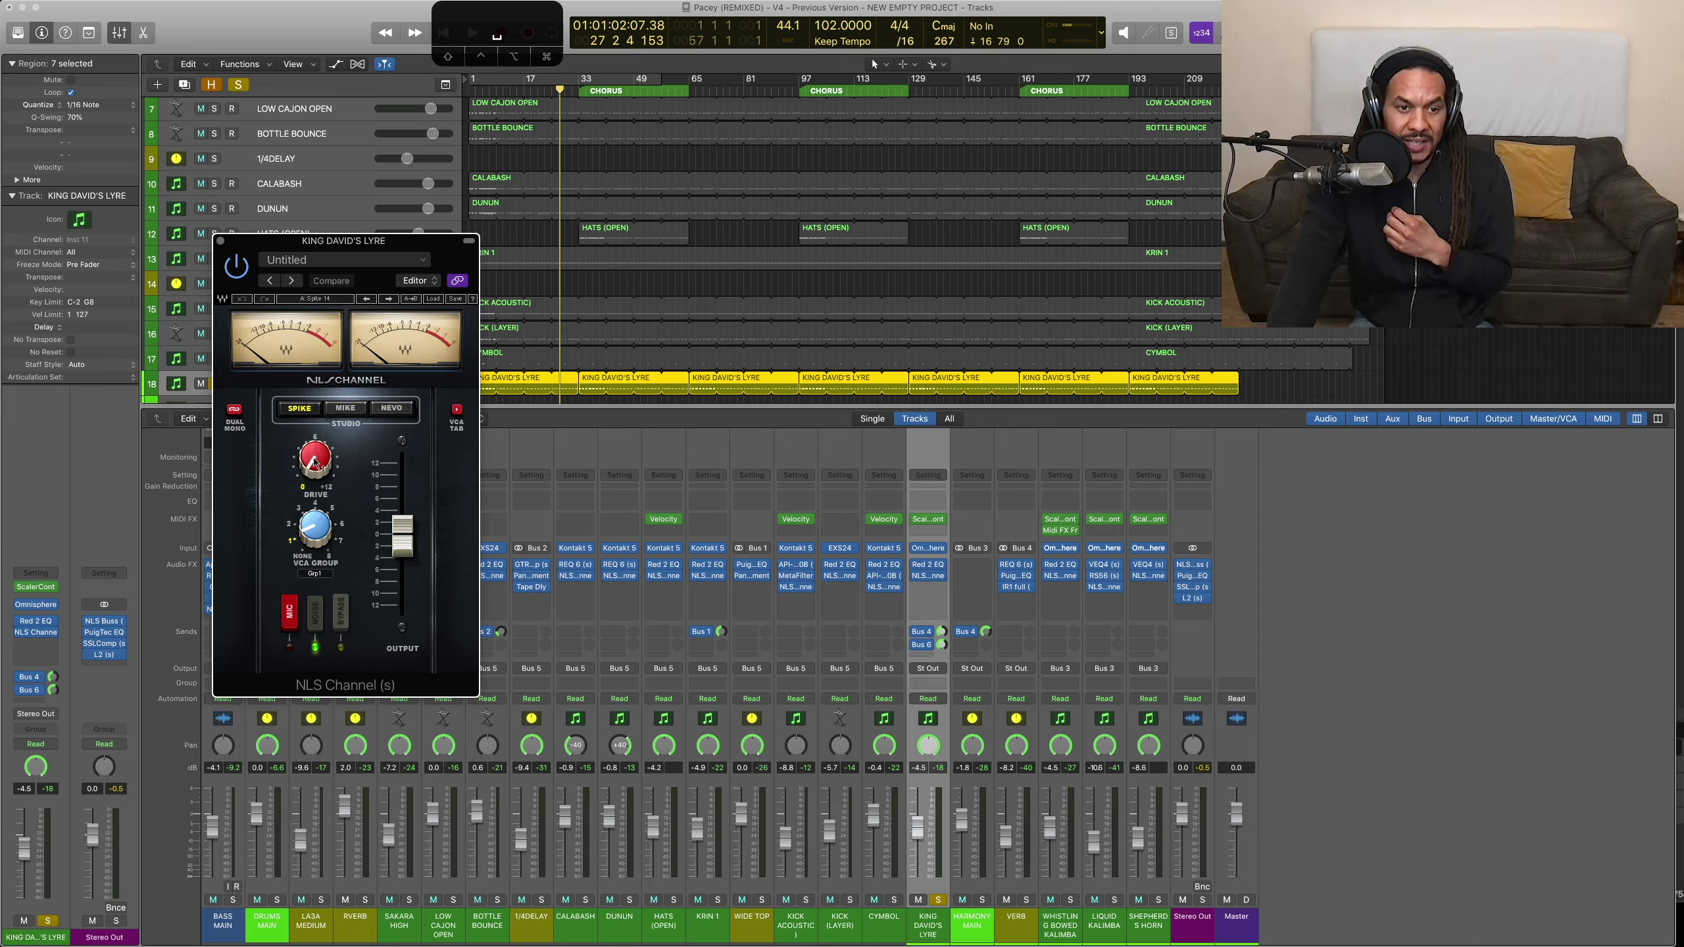
mouse_move(315, 463)
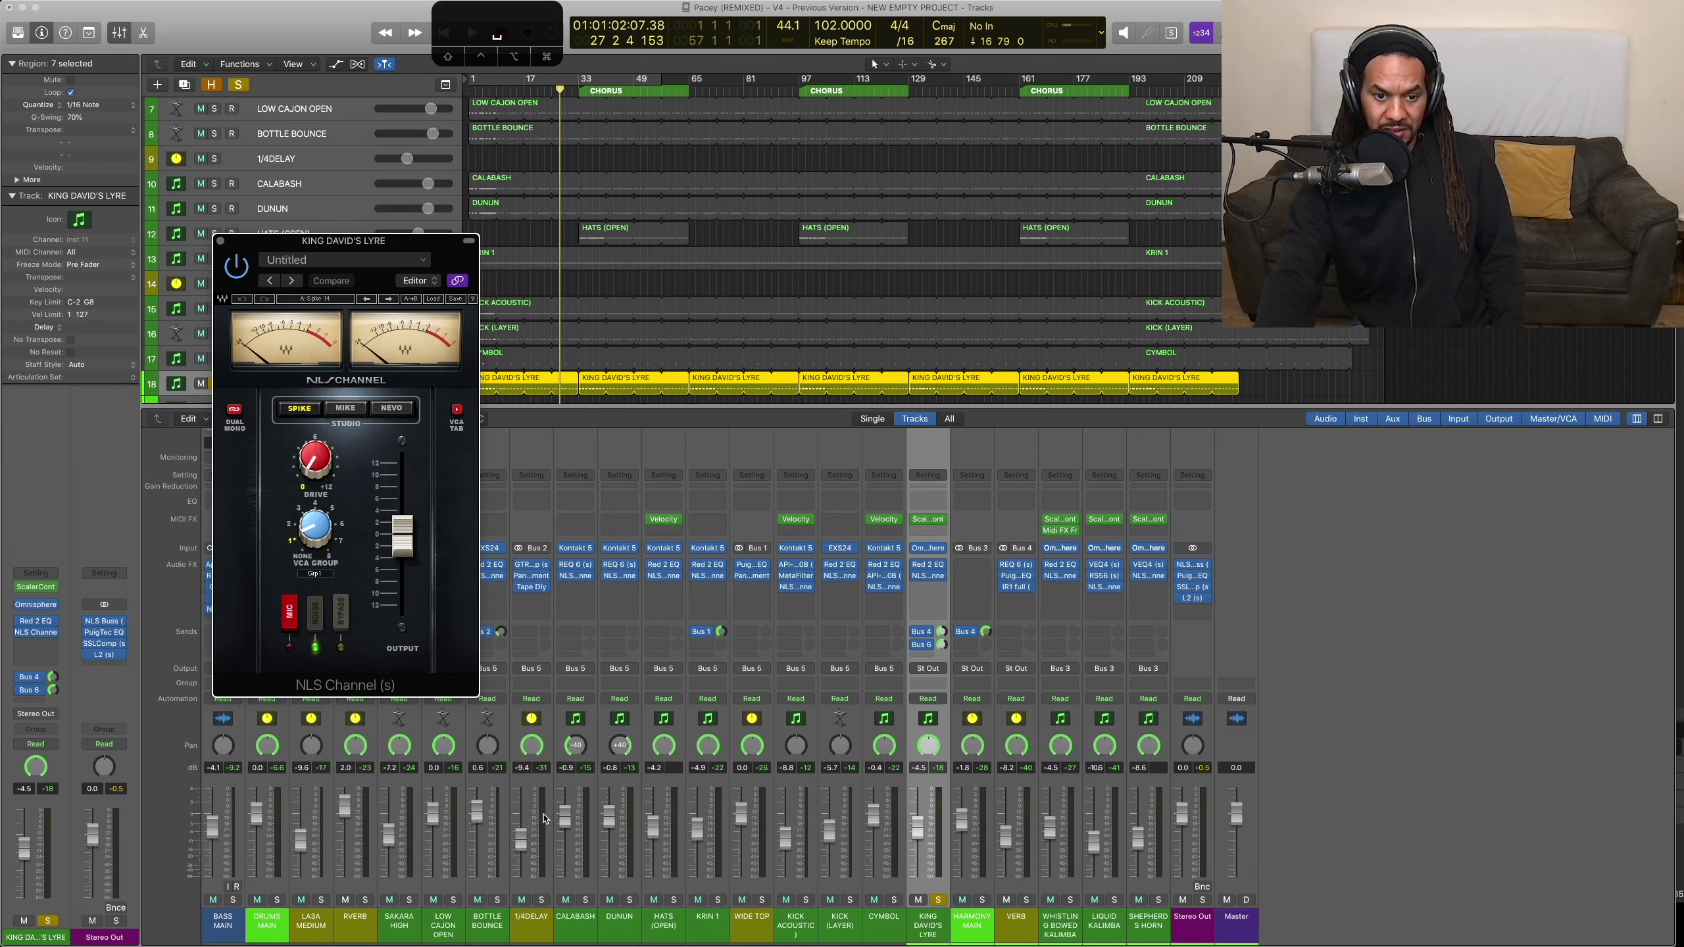
Step: Show the RVERB channel, reselect KING DAVID'S LYRE, and play the soloed lyre from the start
click(372, 925)
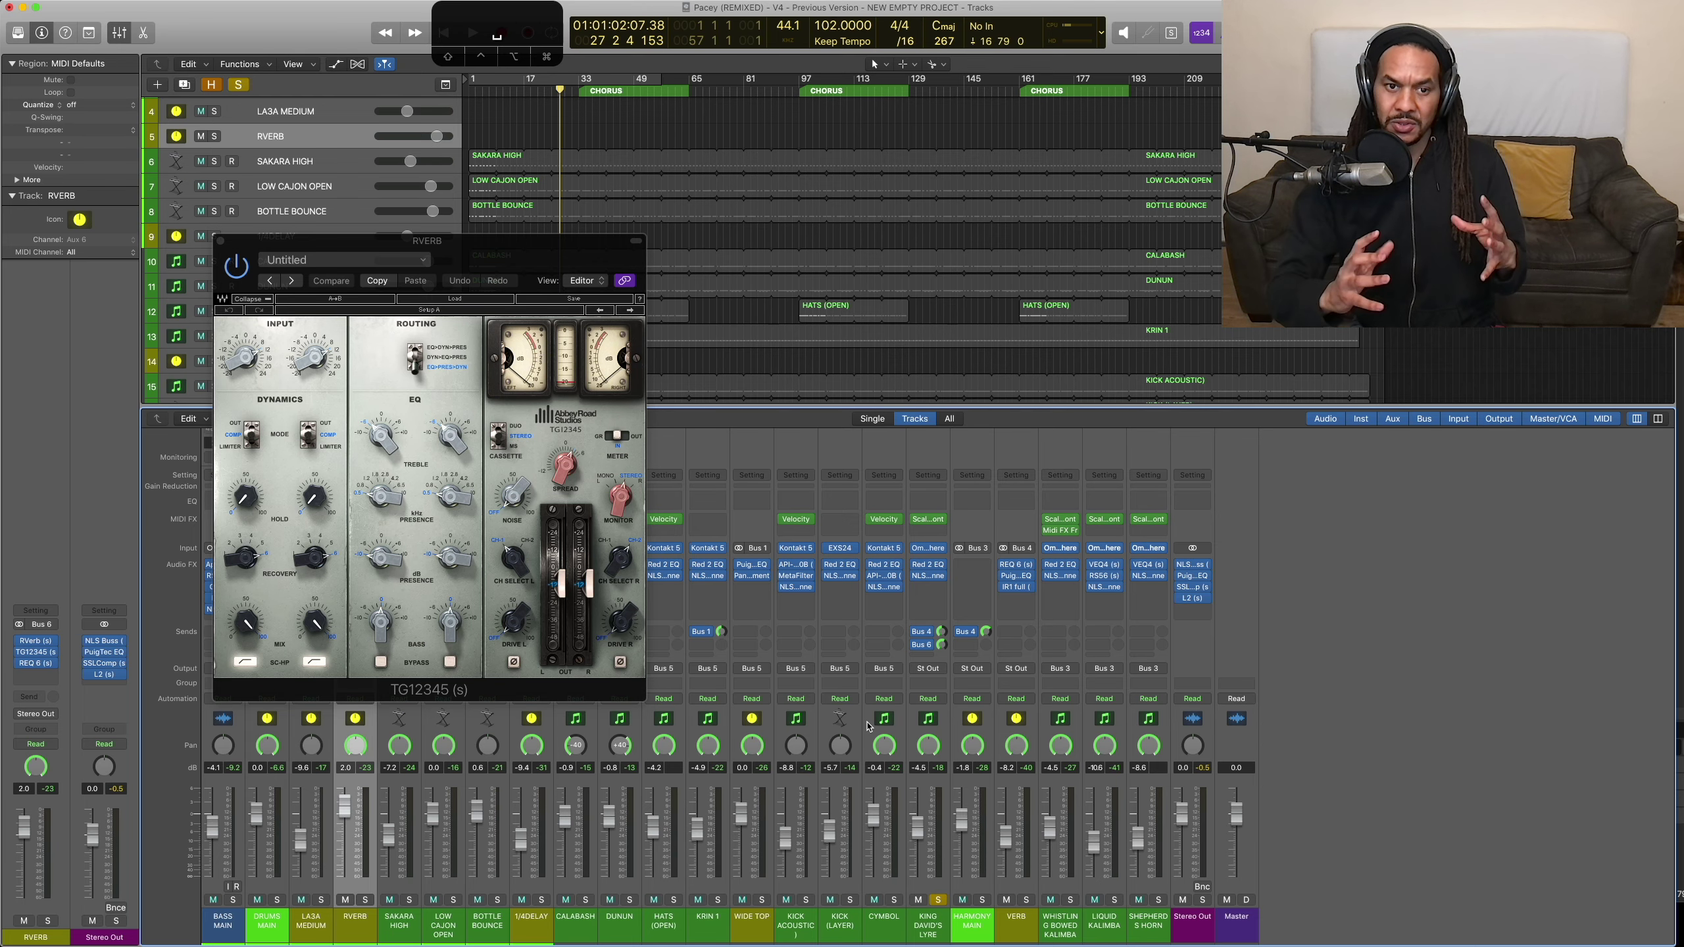
click(927, 929)
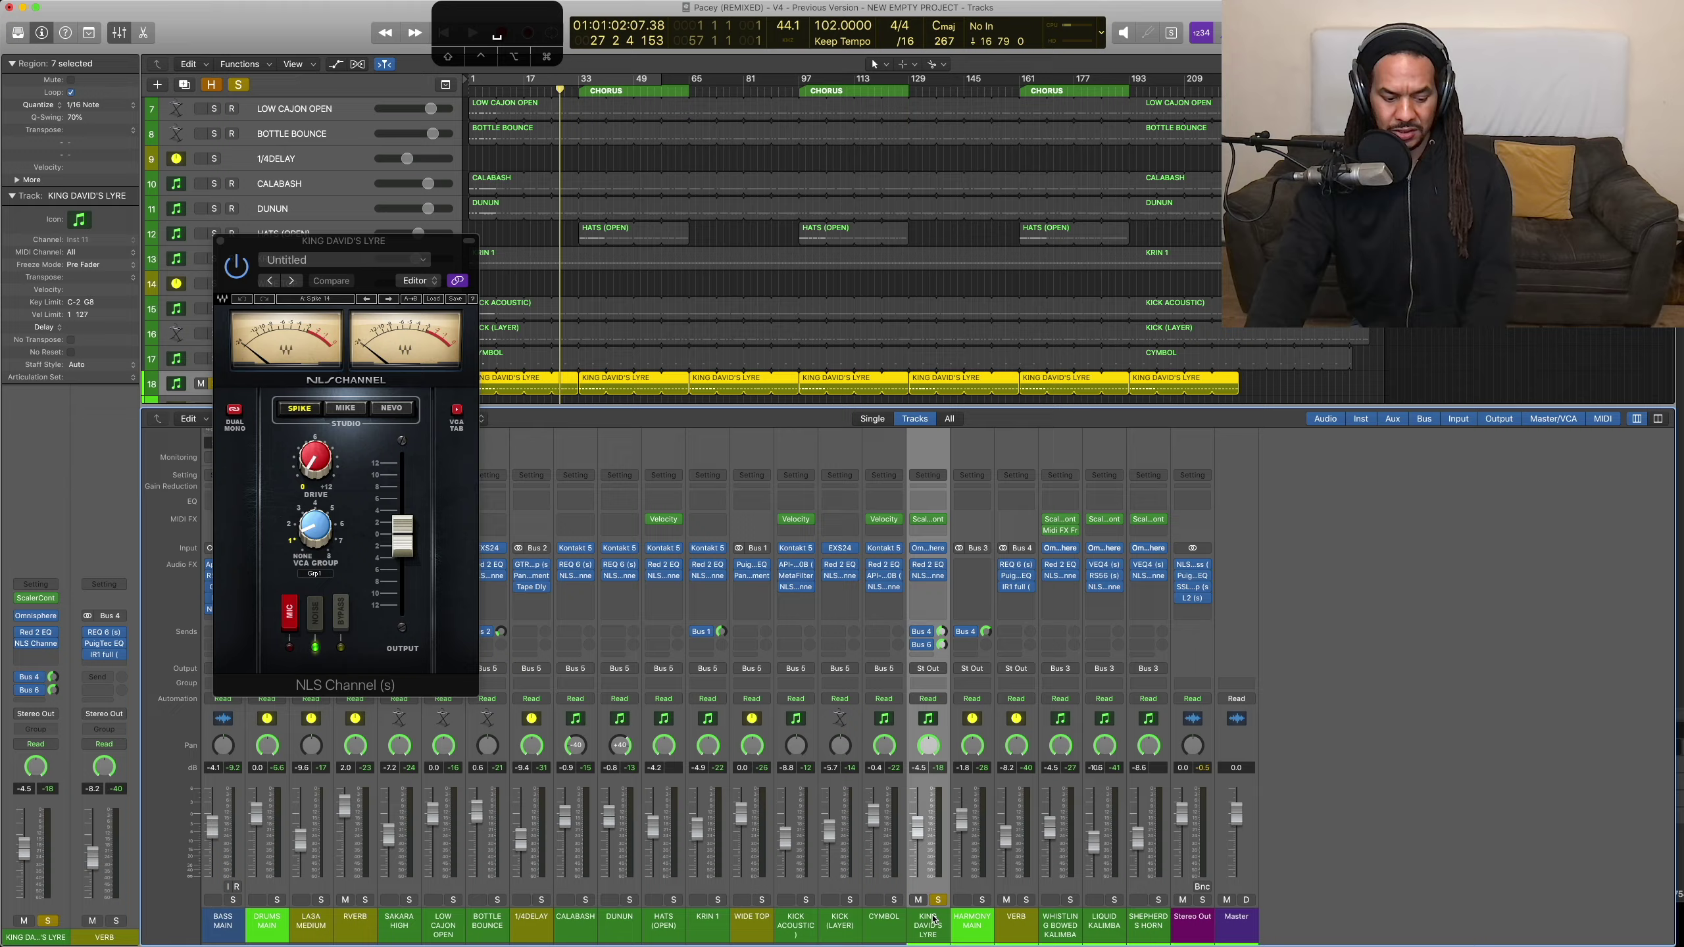
key(space)
key(space)
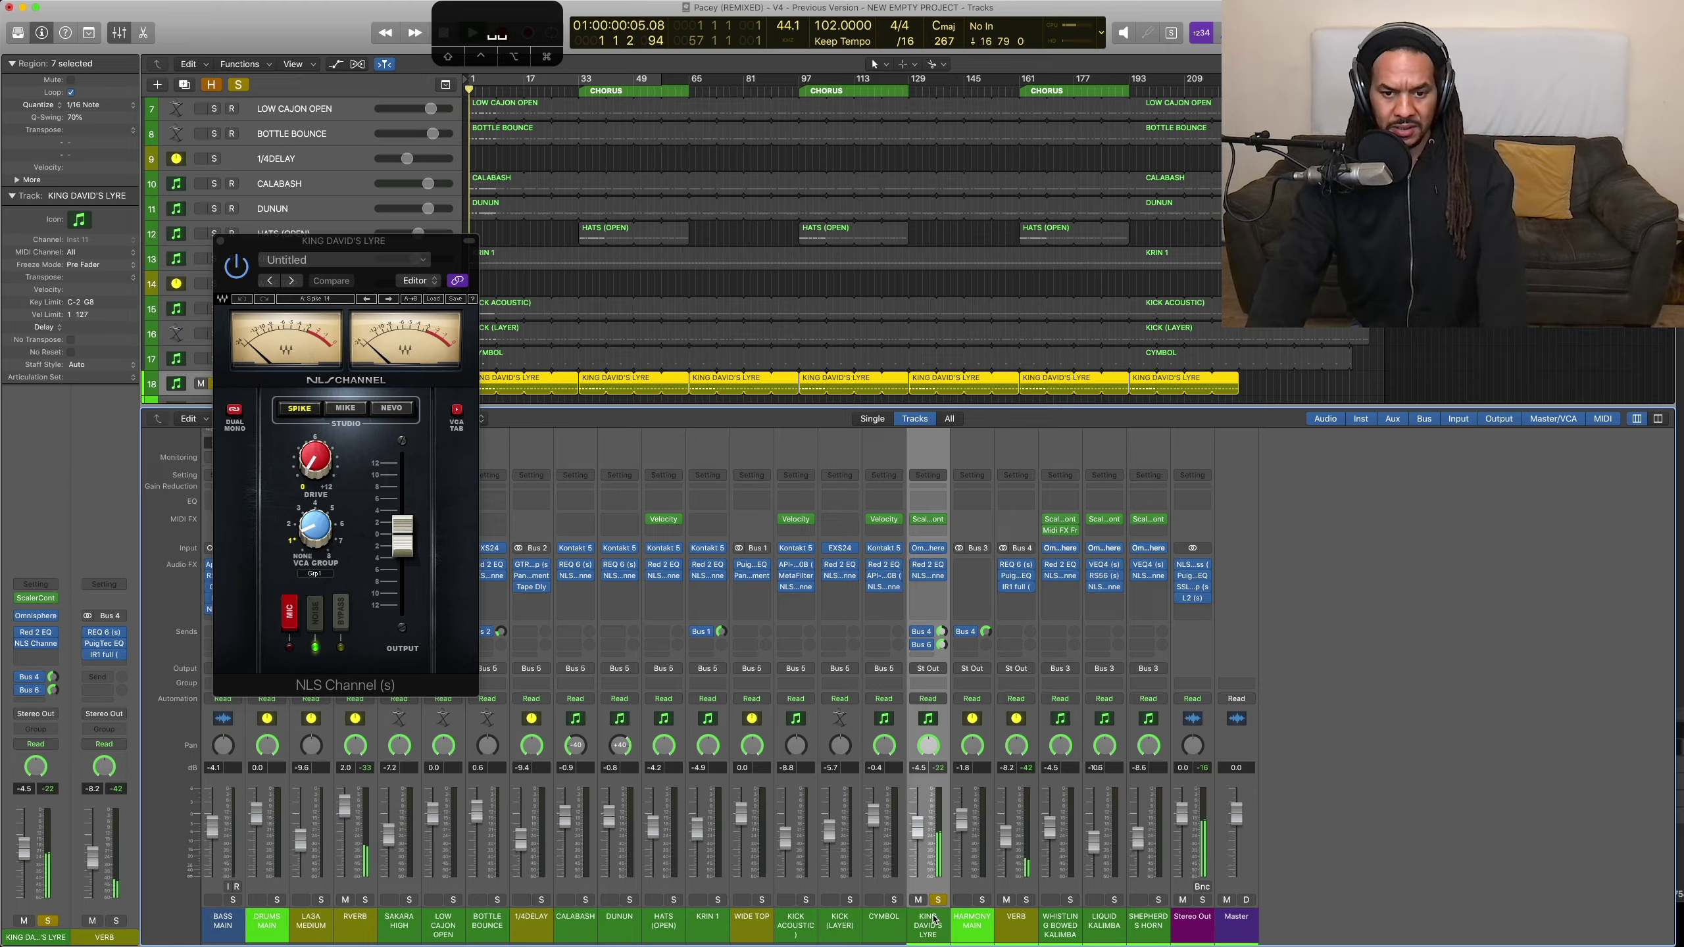
Step: Review the REQ 6, PuigTec EQP1A and IR1 plug-ins on the VERB channel fed by the lyre's Bus 4 send
click(104, 634)
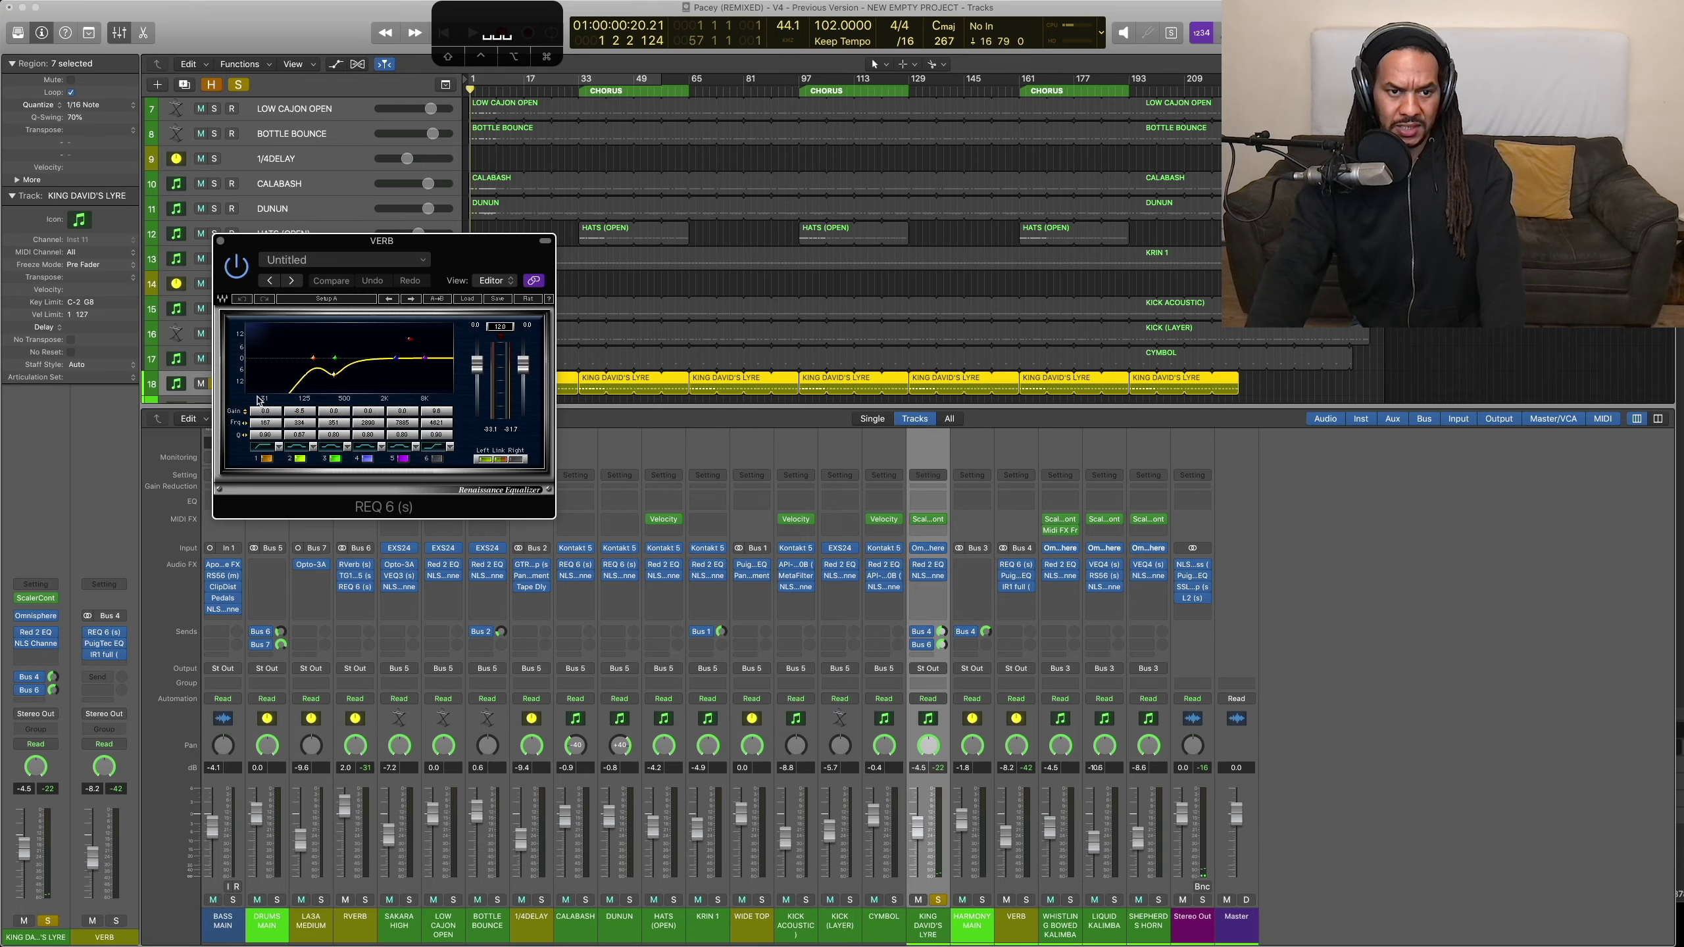
click(104, 643)
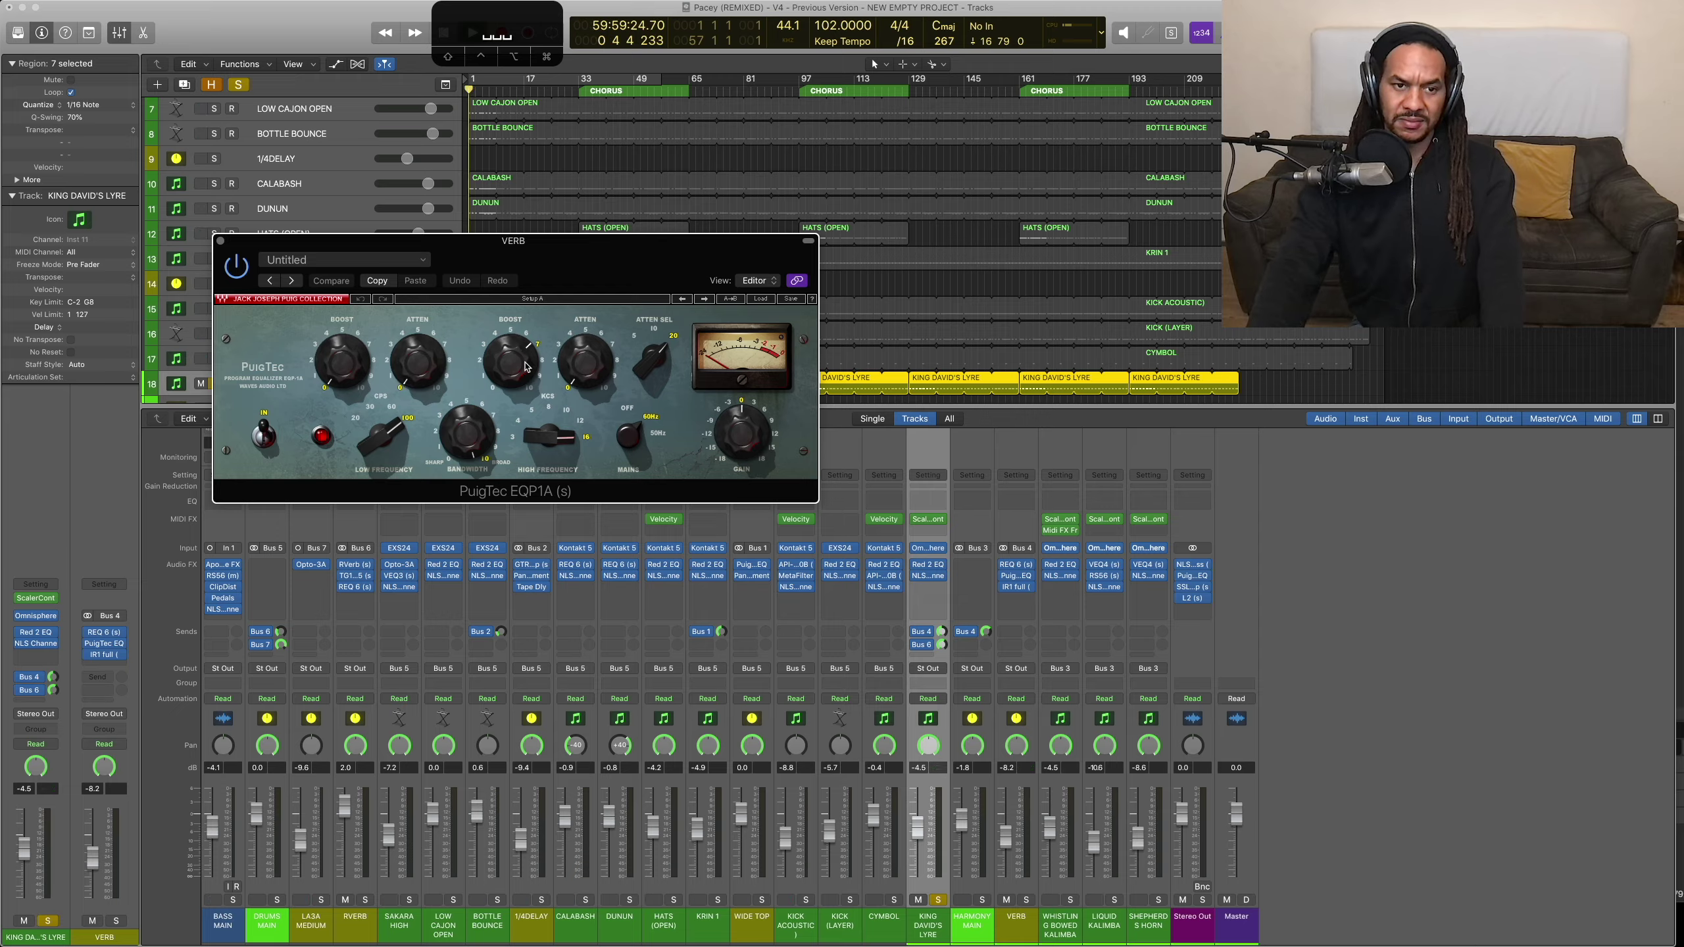
key(space)
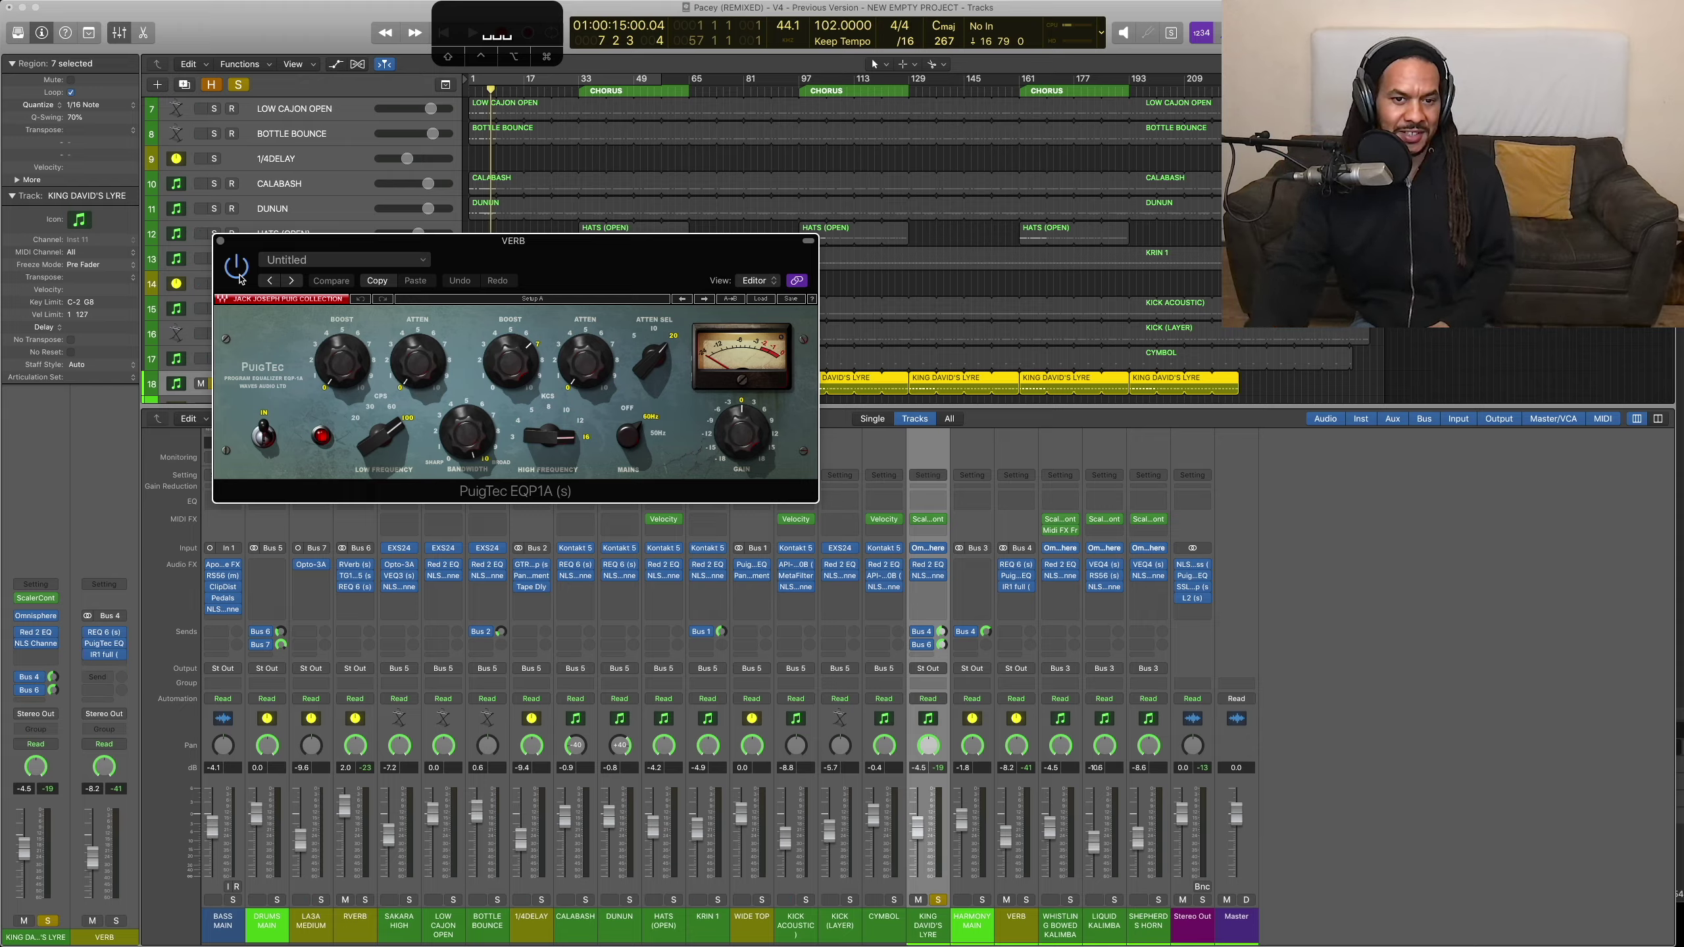
click(104, 655)
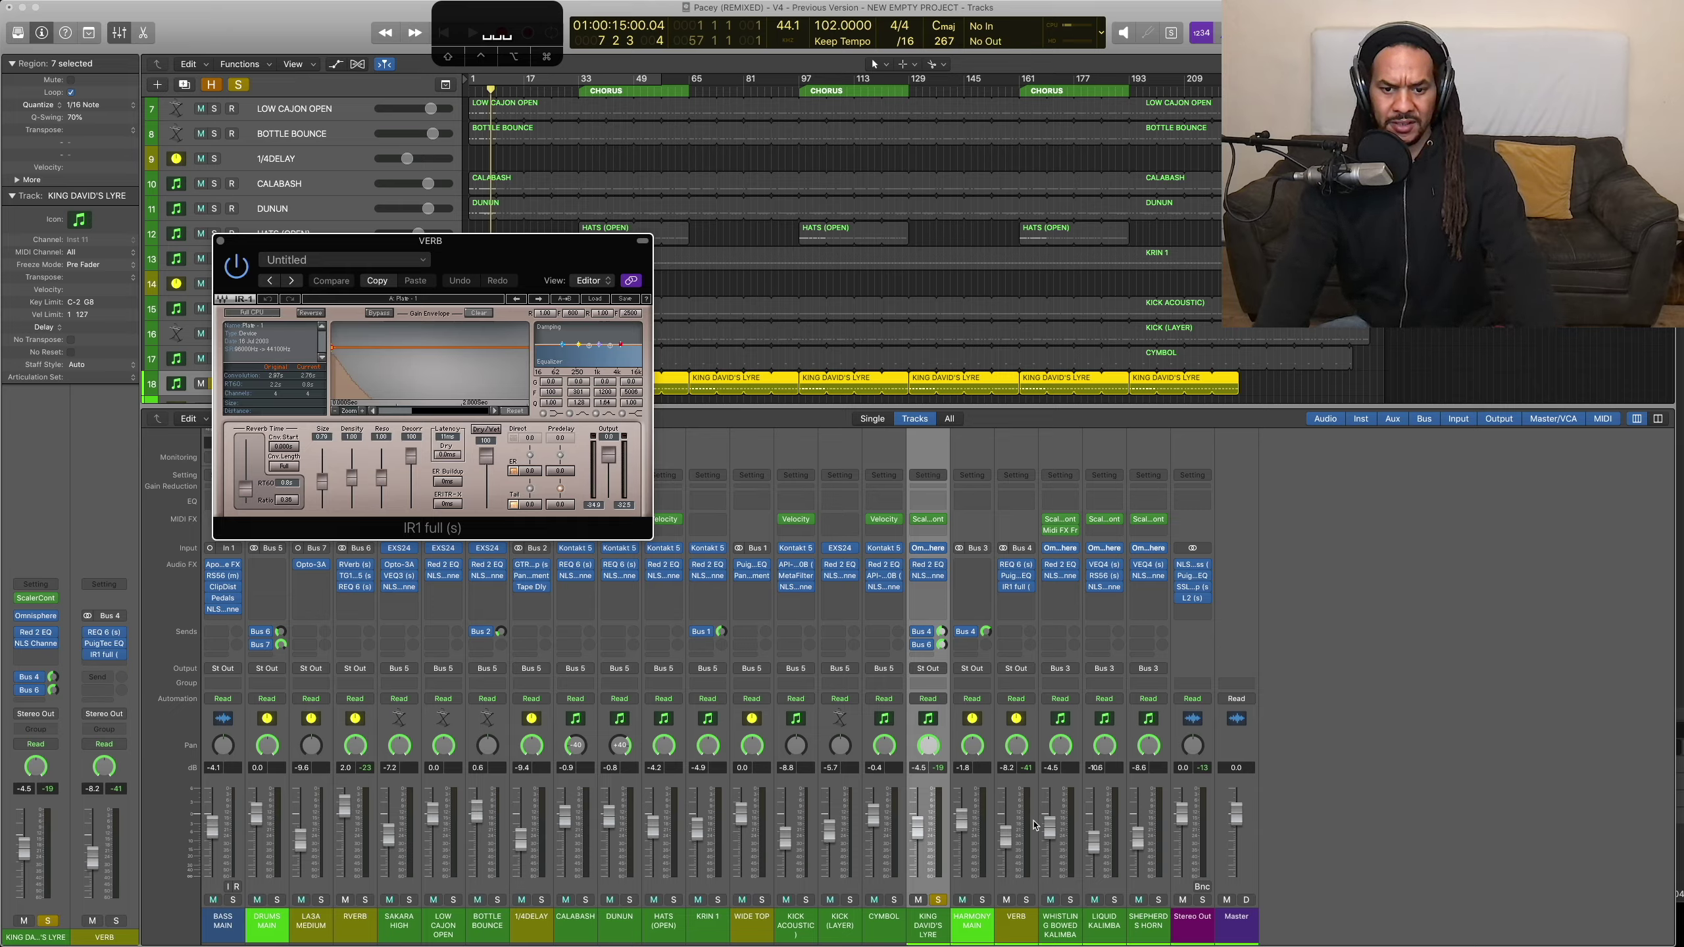
Step: Play with only HARMONY MAIN soloed, and select the three channels feeding it, WHISTLING BOWED KALIMBA through SHEPHERDS HORN
key(space)
alt+click(983, 900)
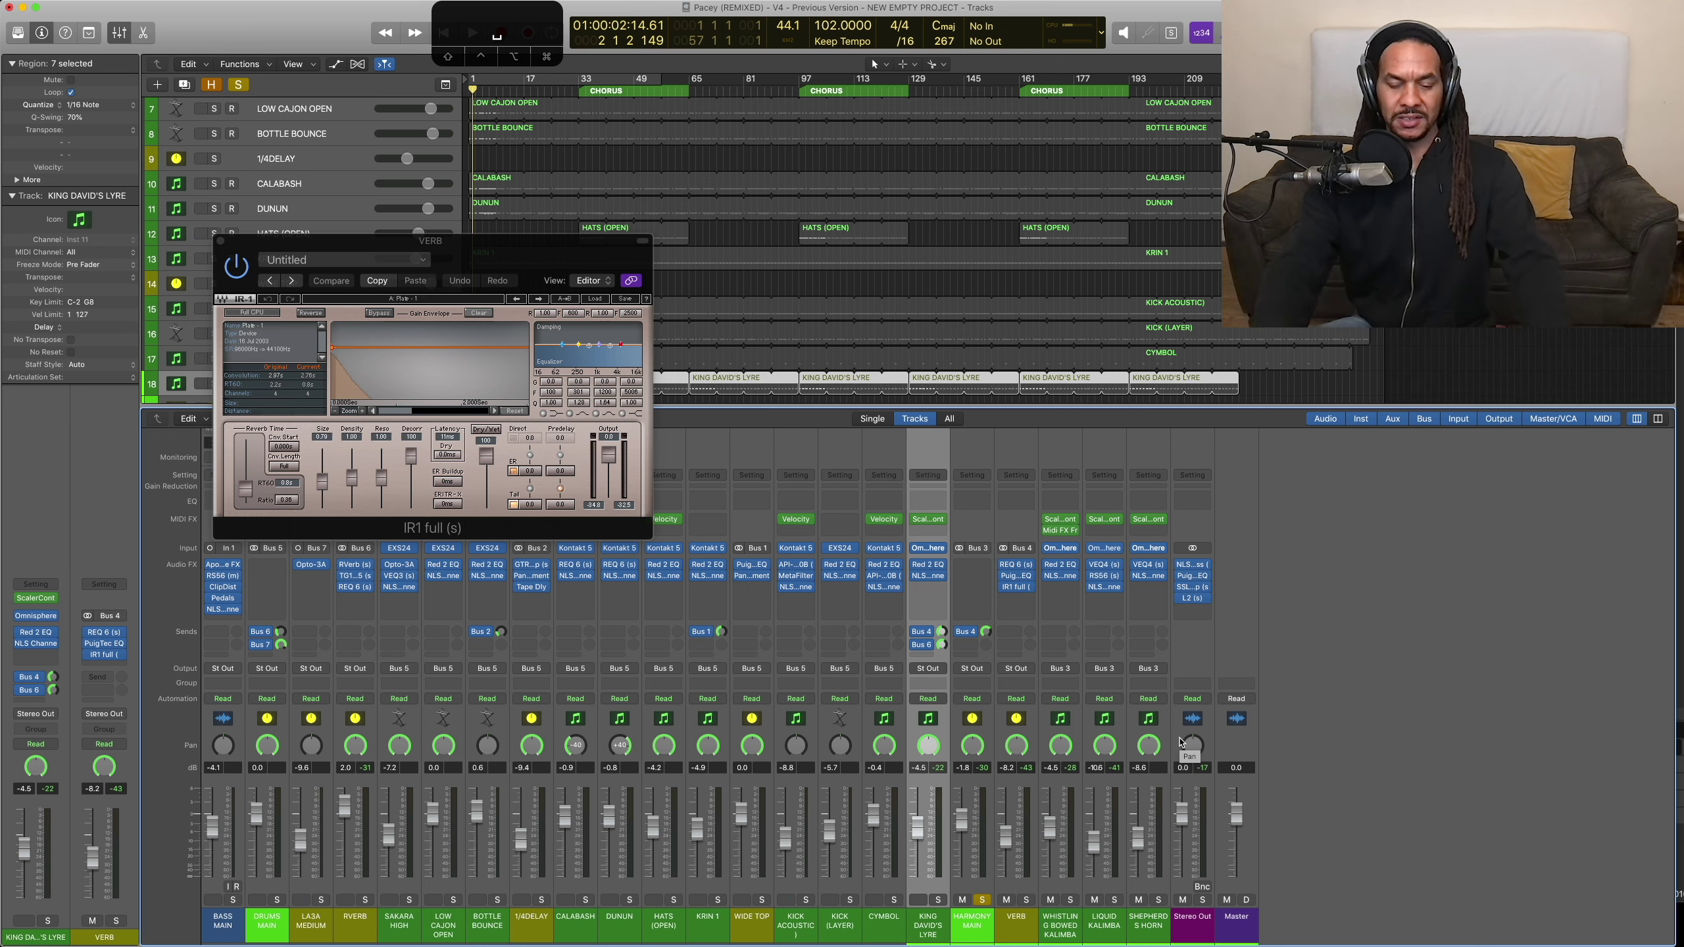
click(985, 926)
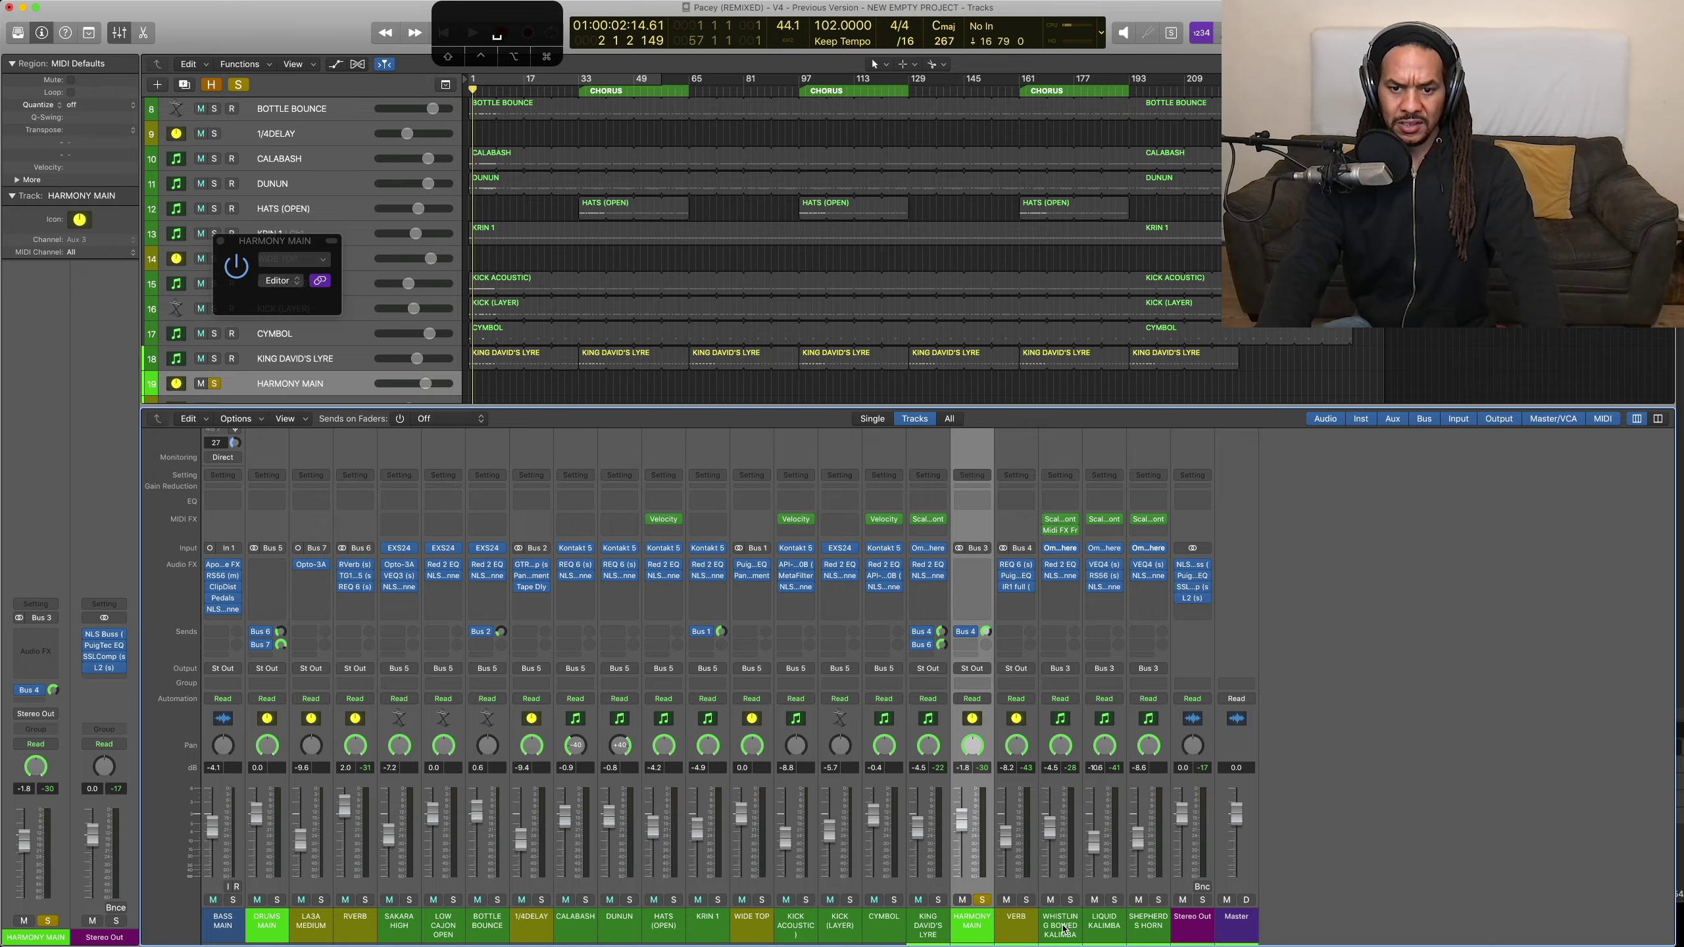
click(1064, 928)
shift+click(1152, 925)
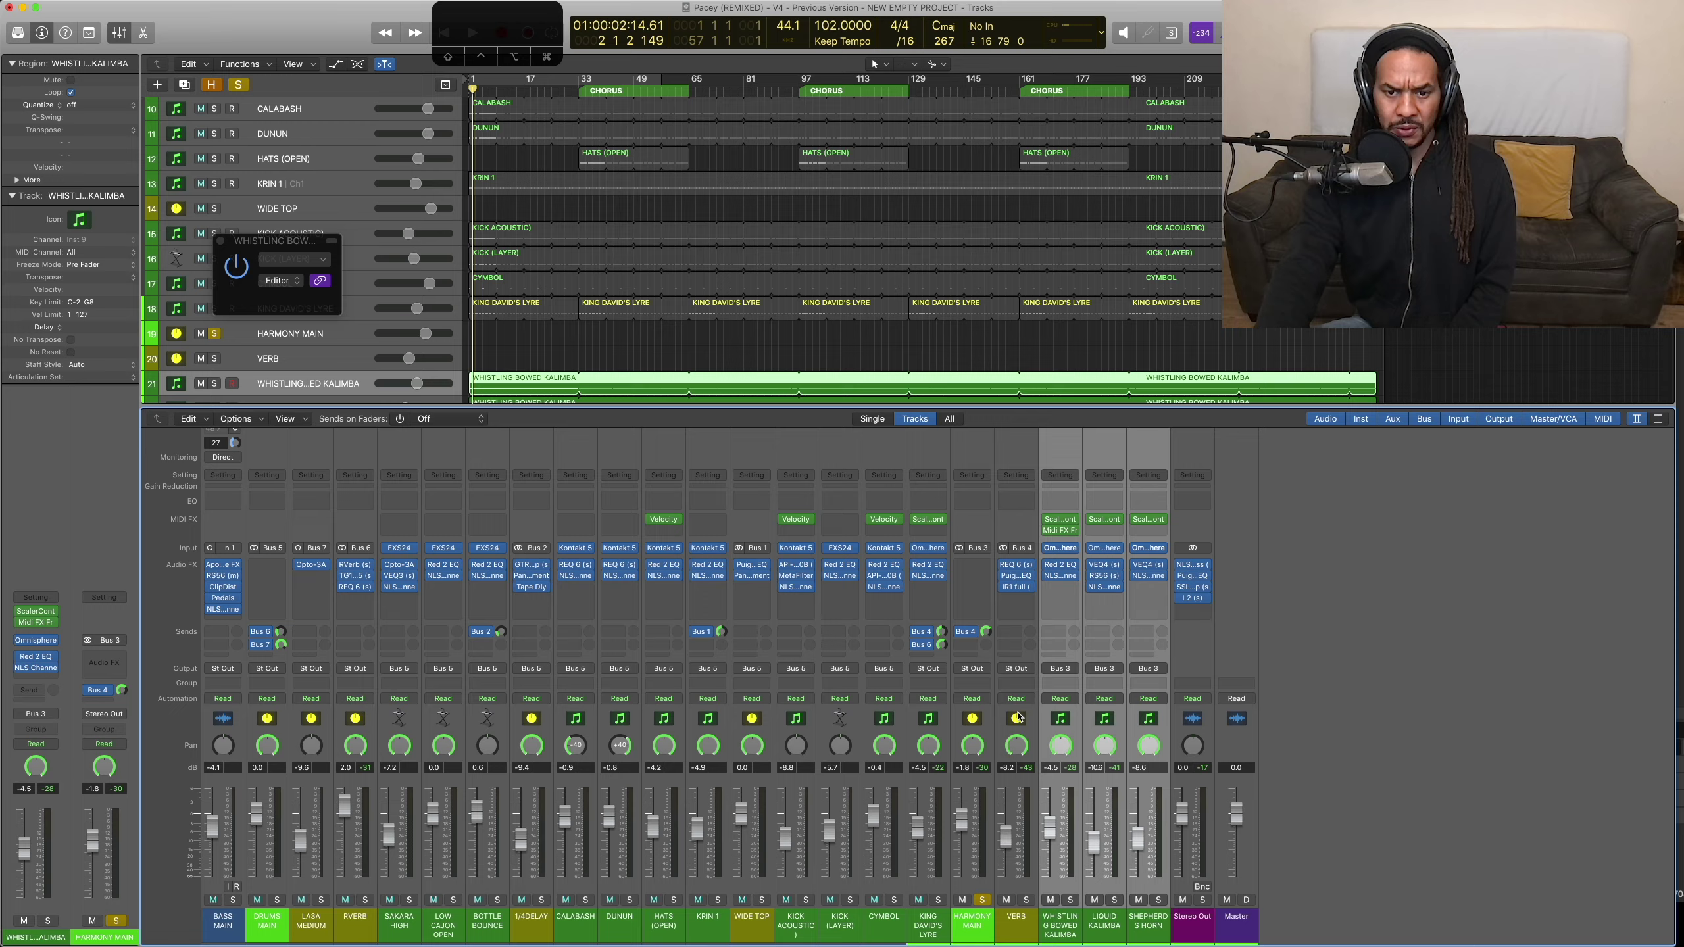
Step: Go through VERB's REQ 6, PuigTec EQP1A and IR1 again as the harmony bus reverb, and toggle the KING DAVID'S LYRE solo
click(1024, 584)
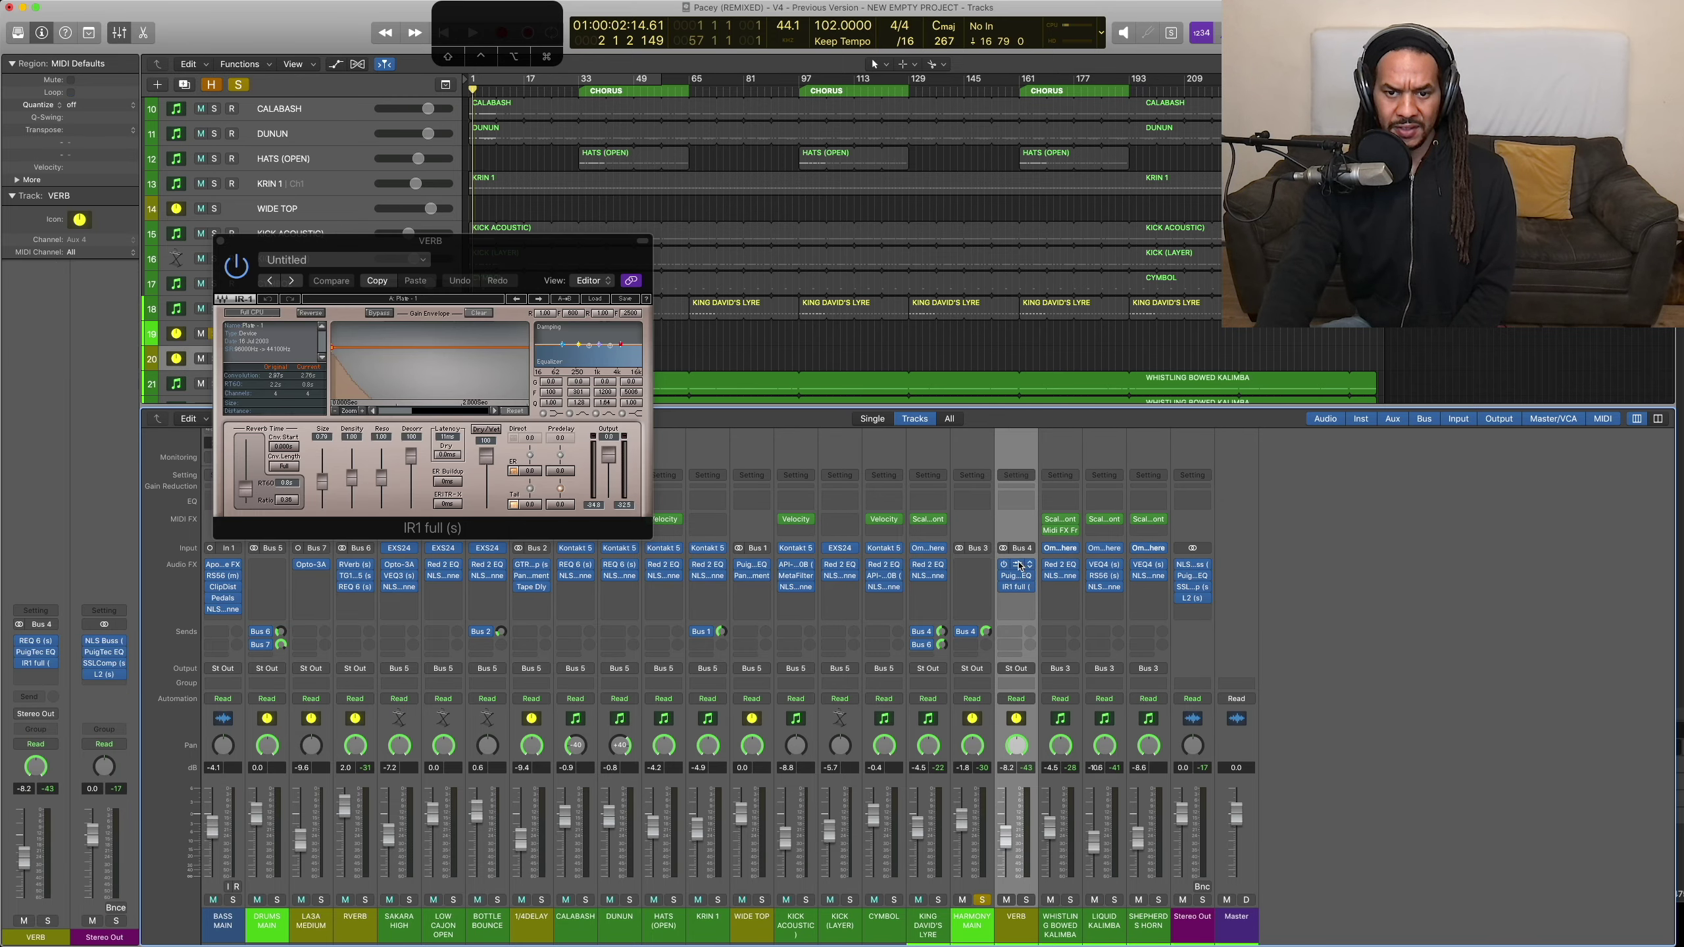
click(1020, 565)
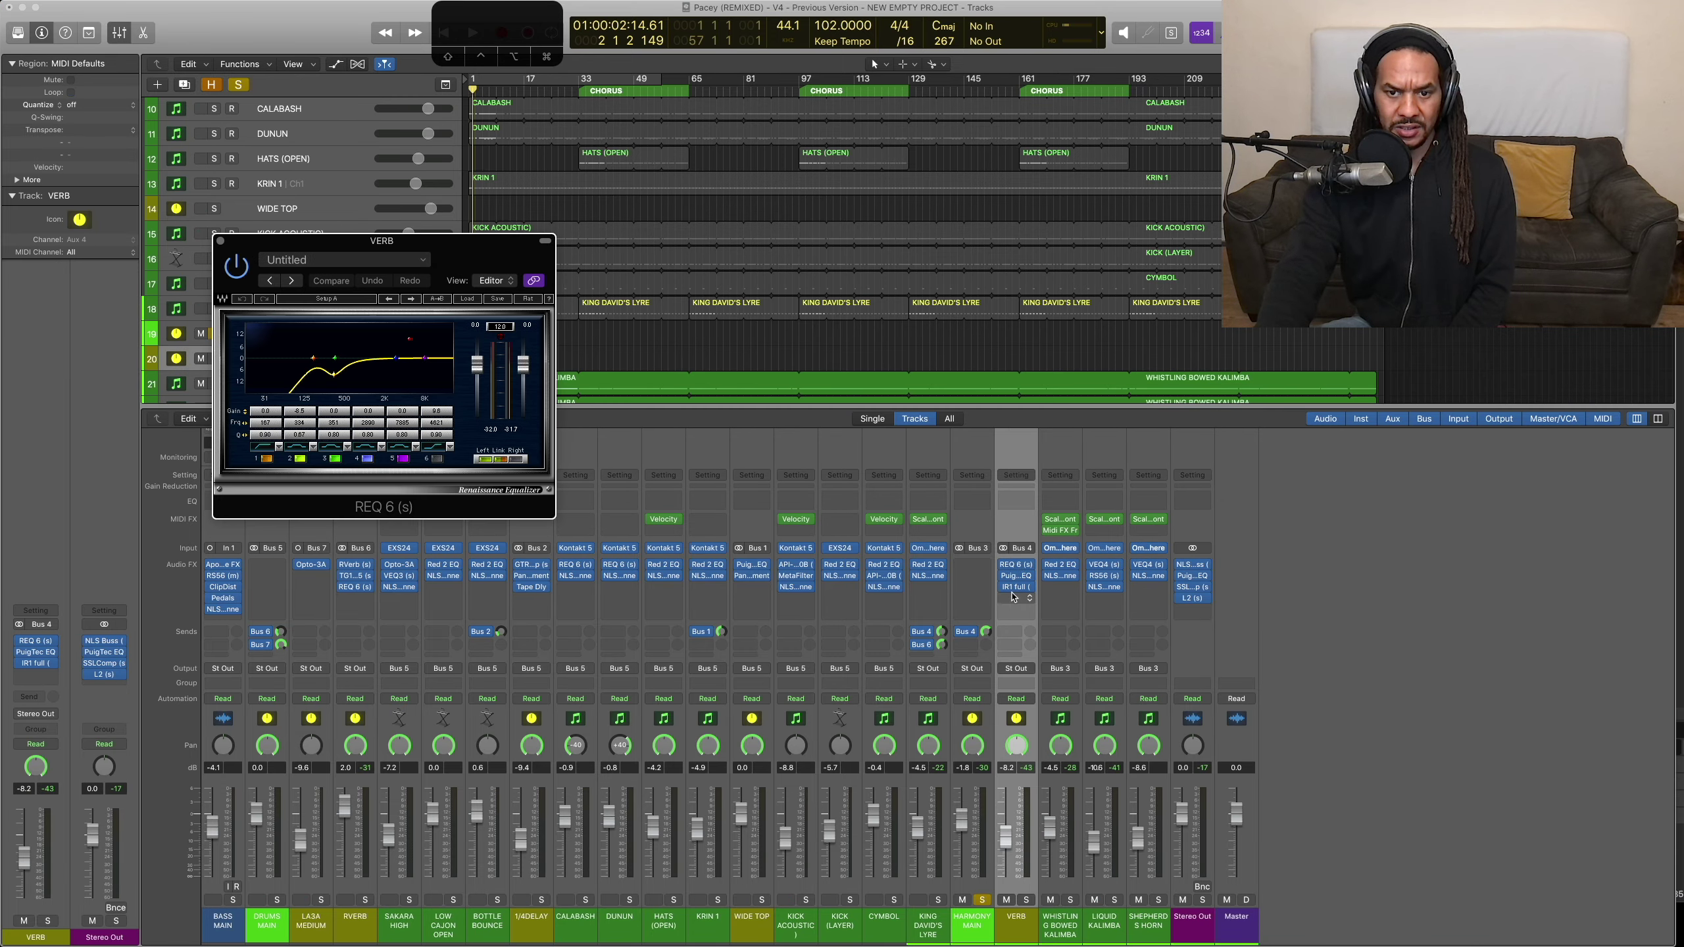
click(1020, 576)
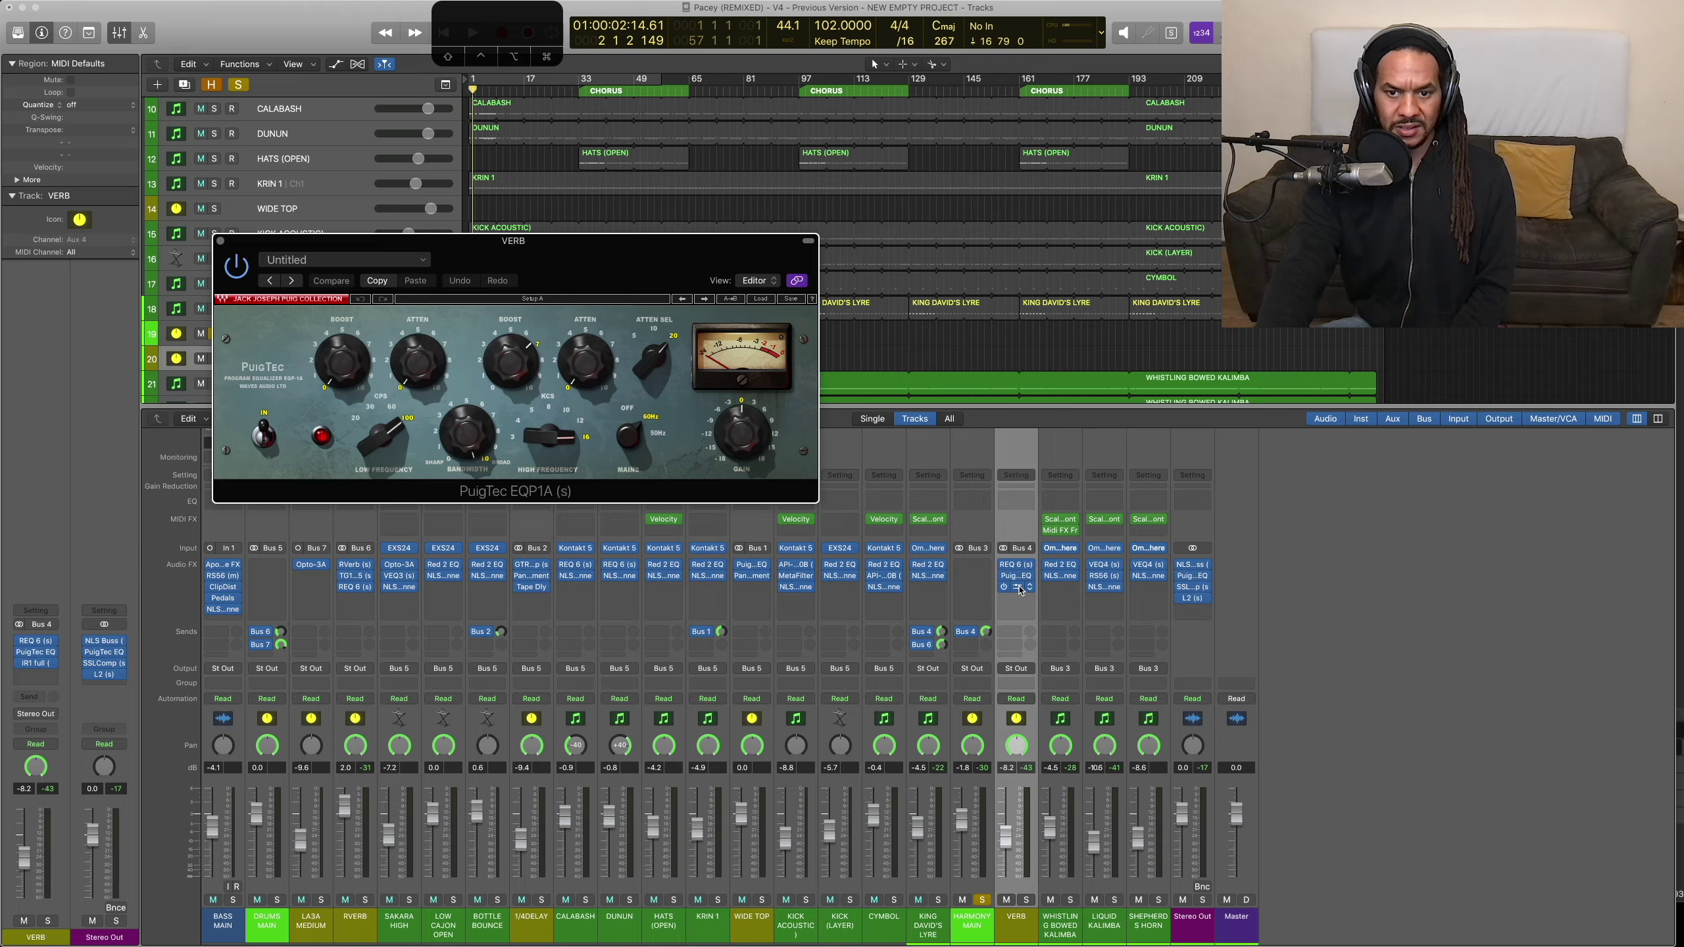
click(1020, 587)
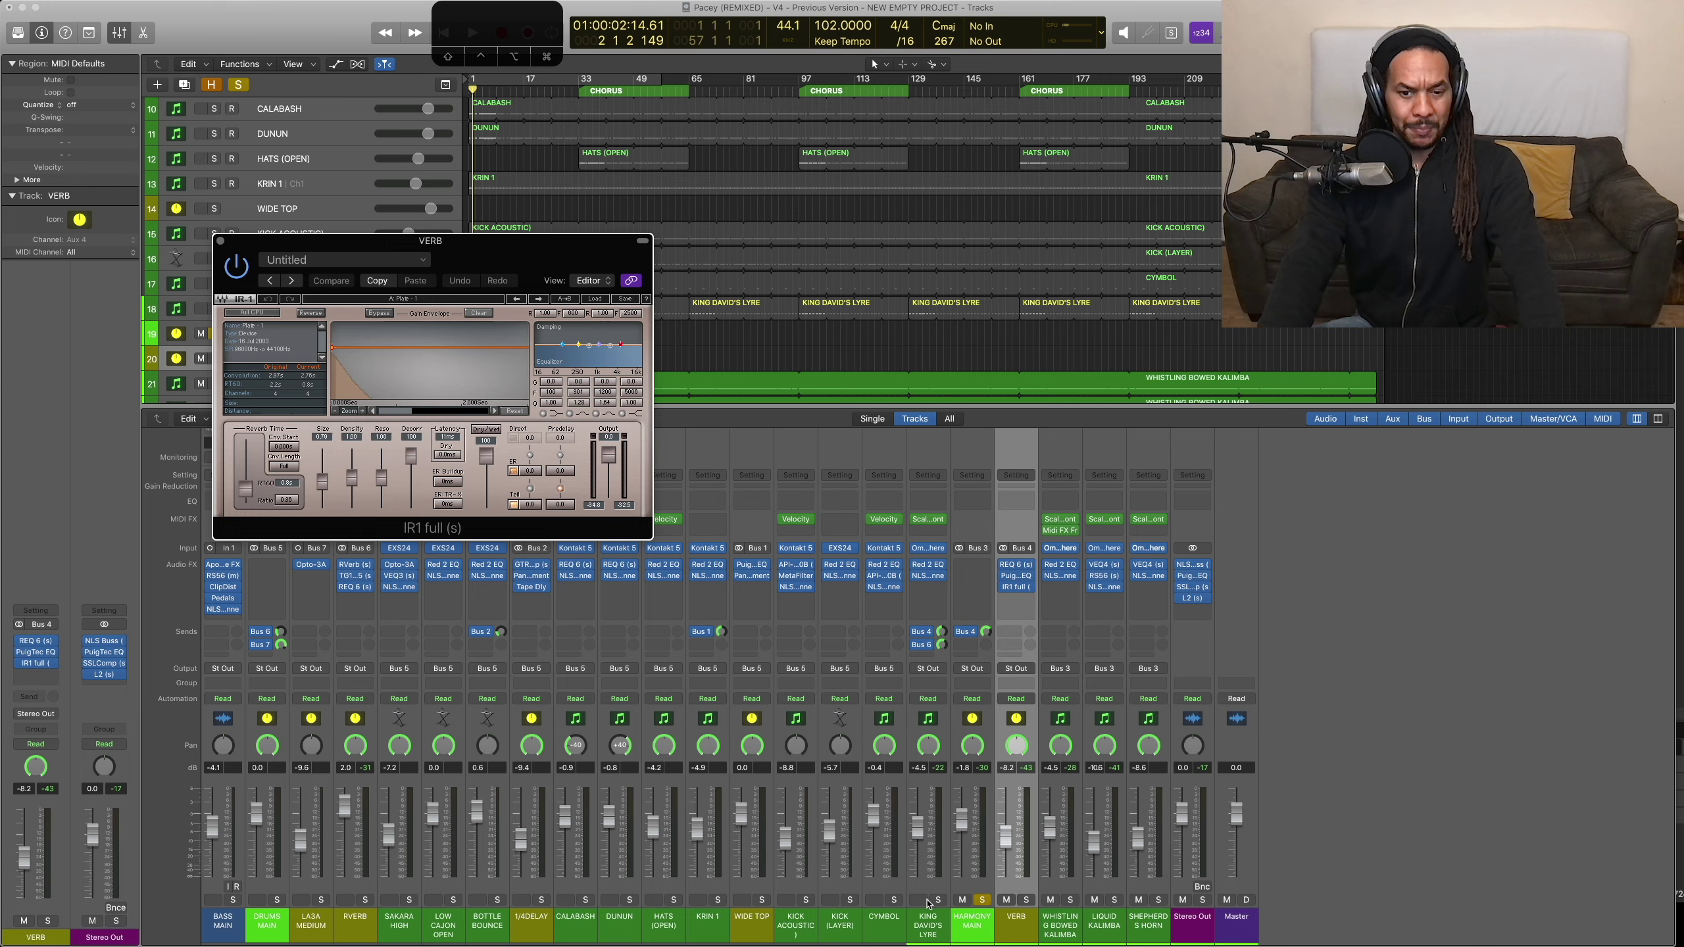
click(938, 900)
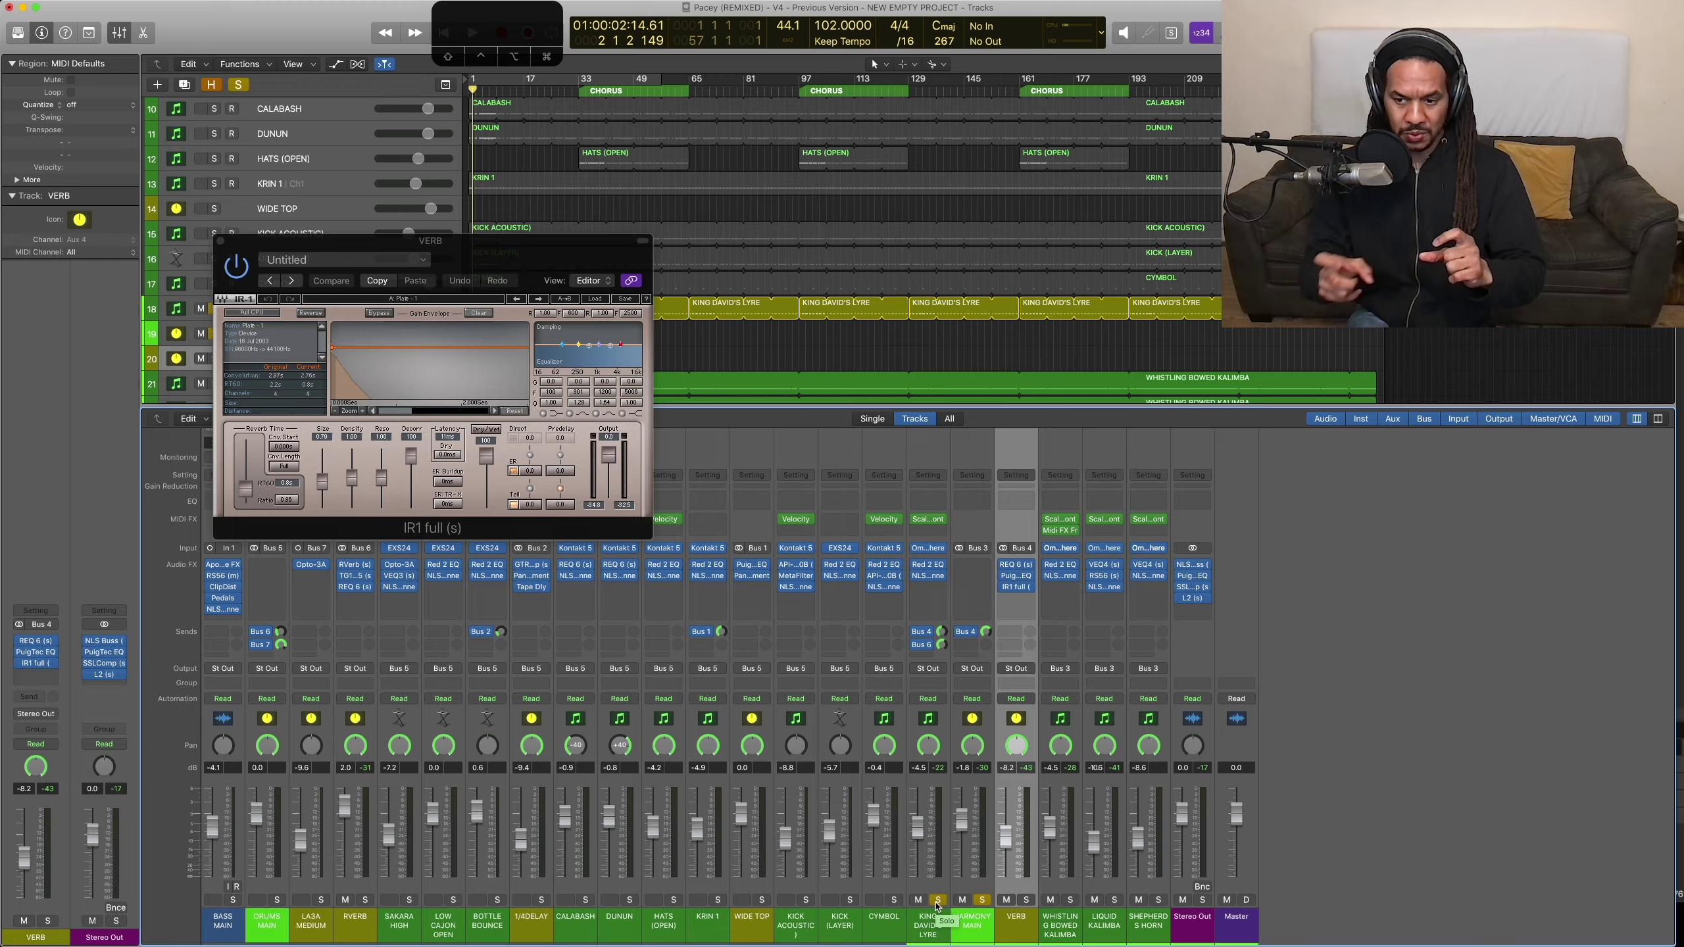
click(938, 901)
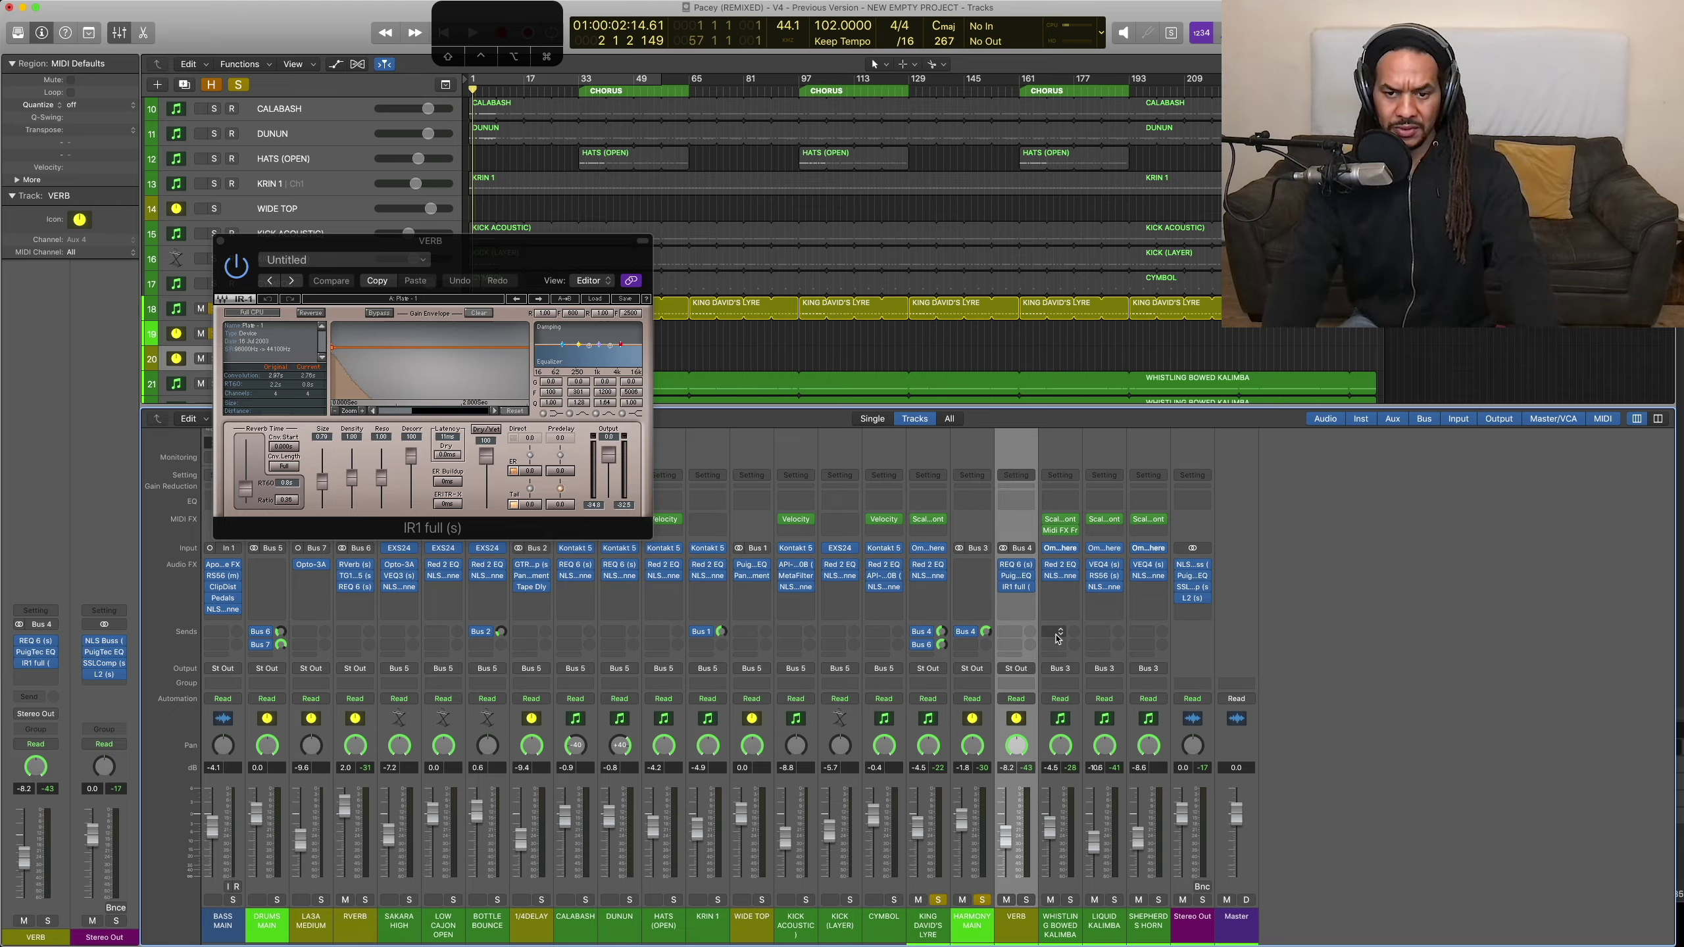
Step: Solo WHISTLING BOWED KALIMBA, play it from the start, and open its Omnisphere instrument
click(1075, 827)
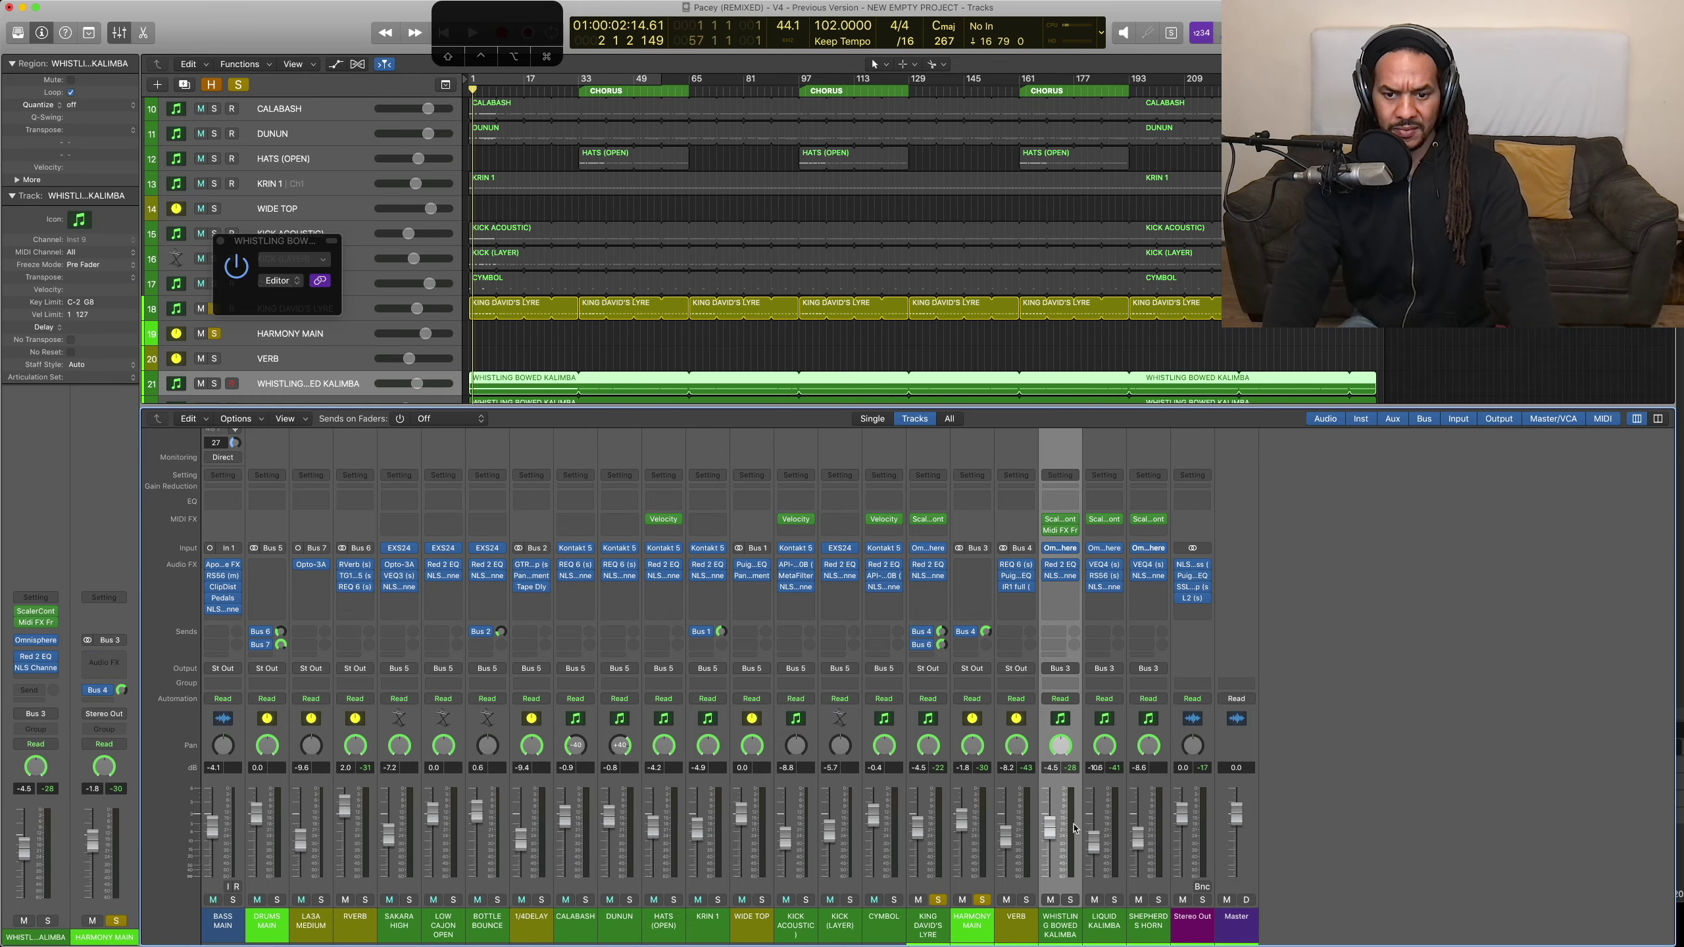
click(1070, 900)
key(space)
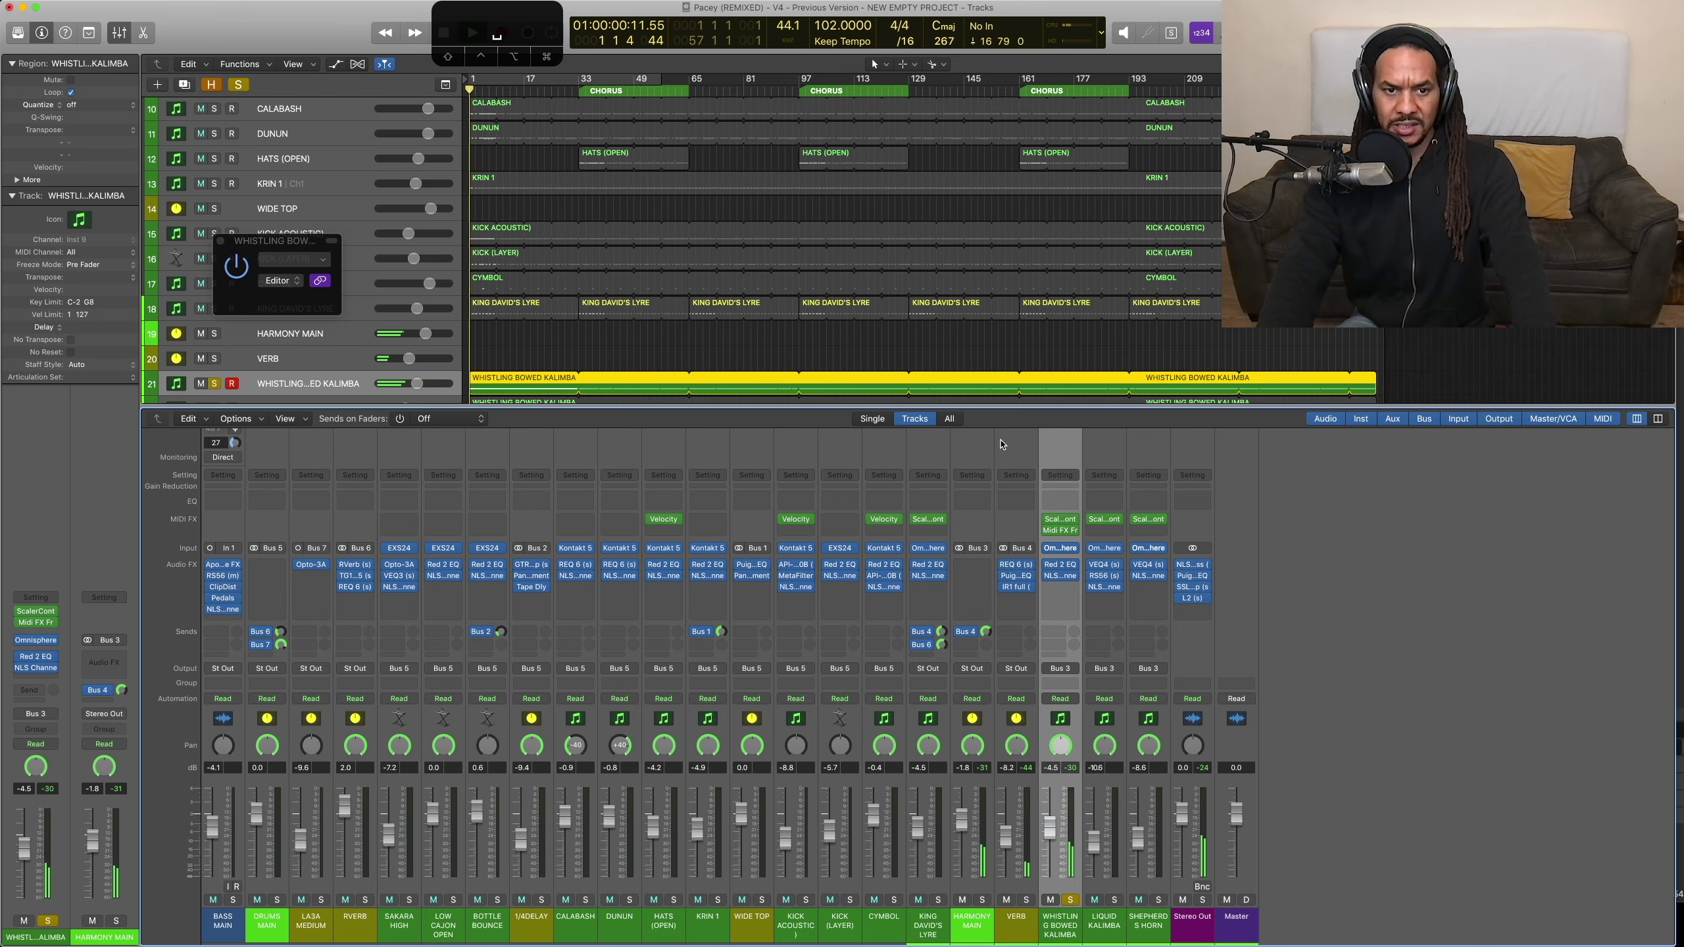
click(1063, 549)
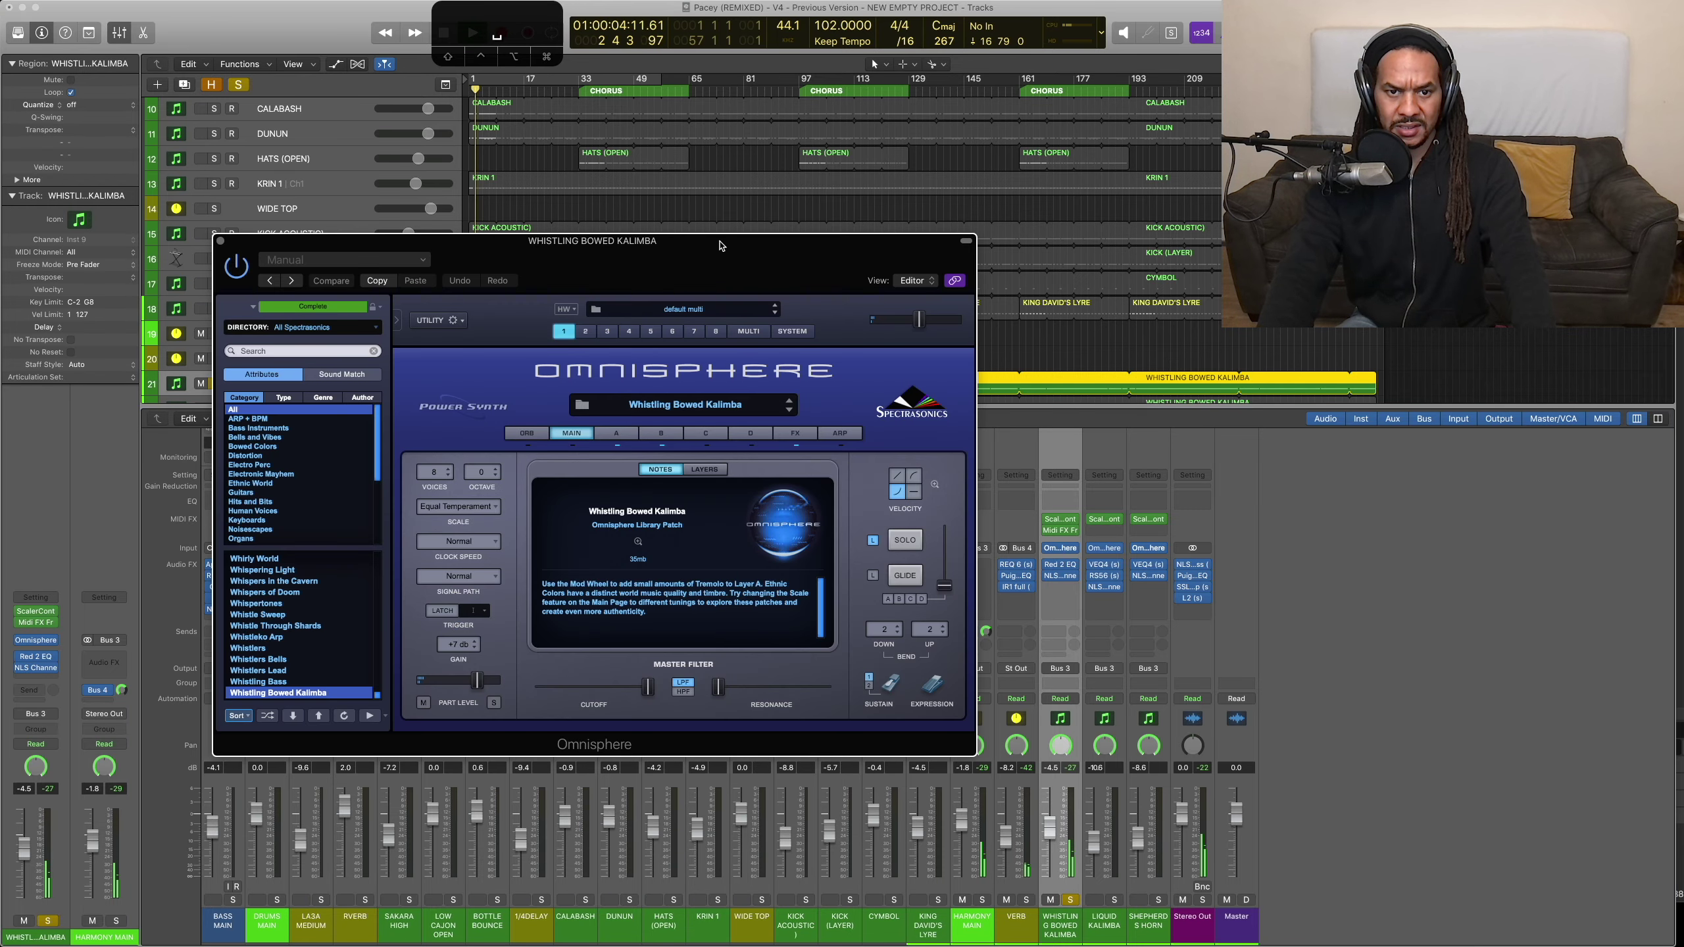
Step: Review WHISTLING BOWED KALIMBA's Omnisphere, Red 2 EQ and NLS Channel plug-ins while playing, and add BASS MAIN to the solo
drag(722, 246, 598, 248)
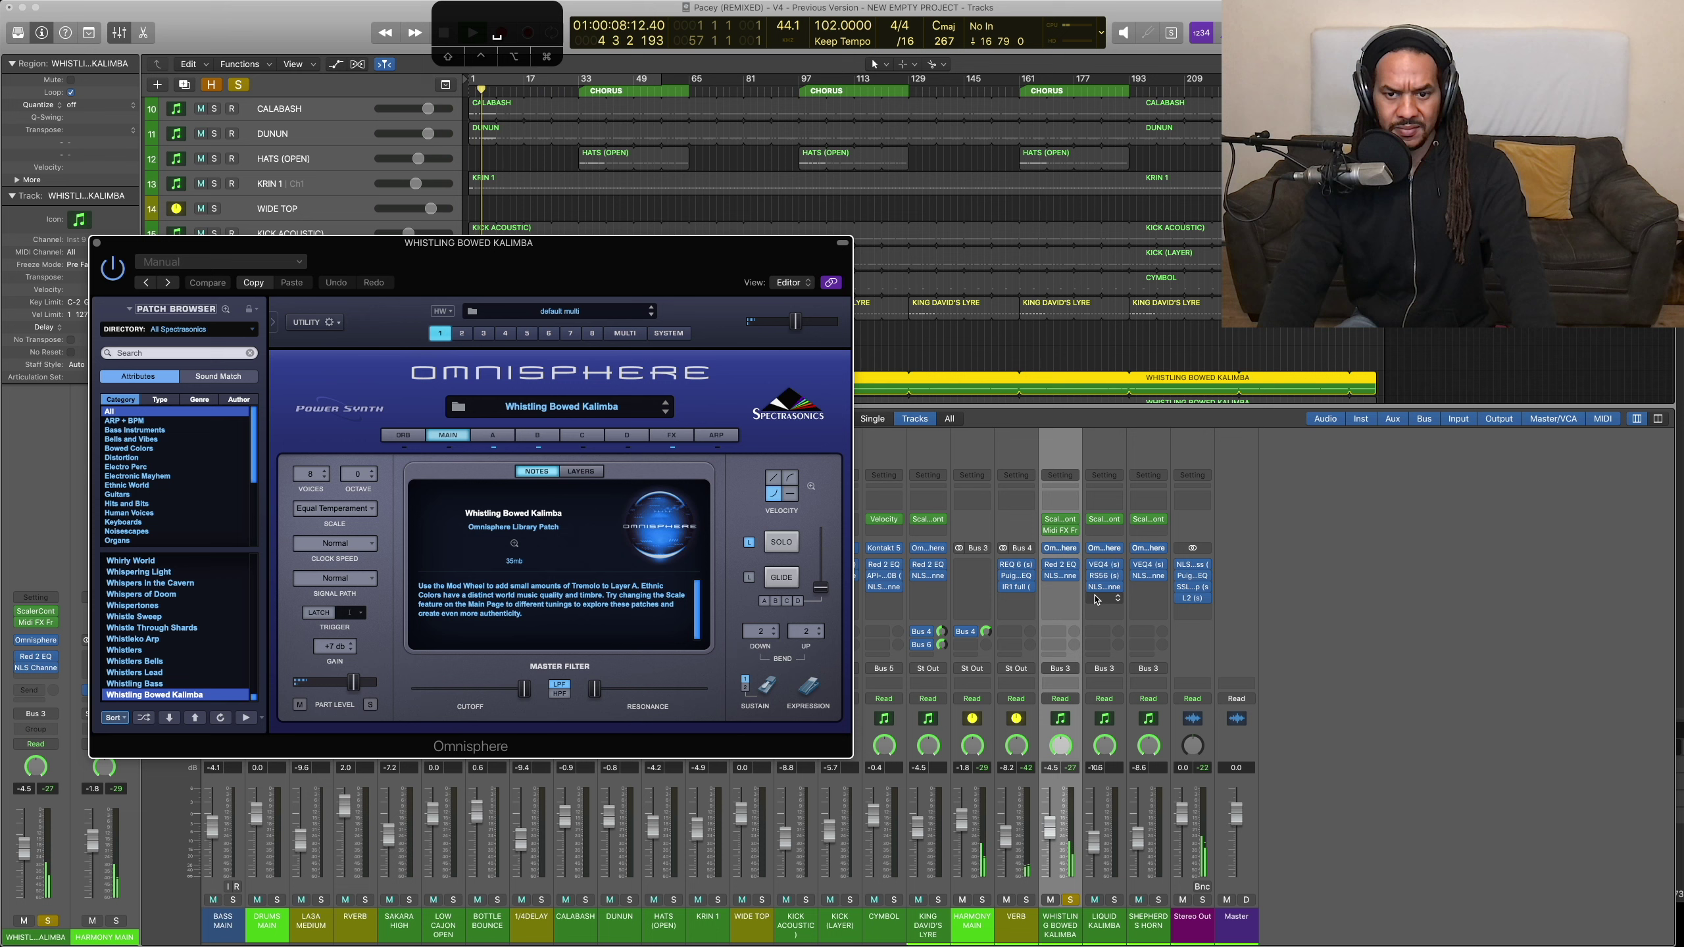
click(1062, 565)
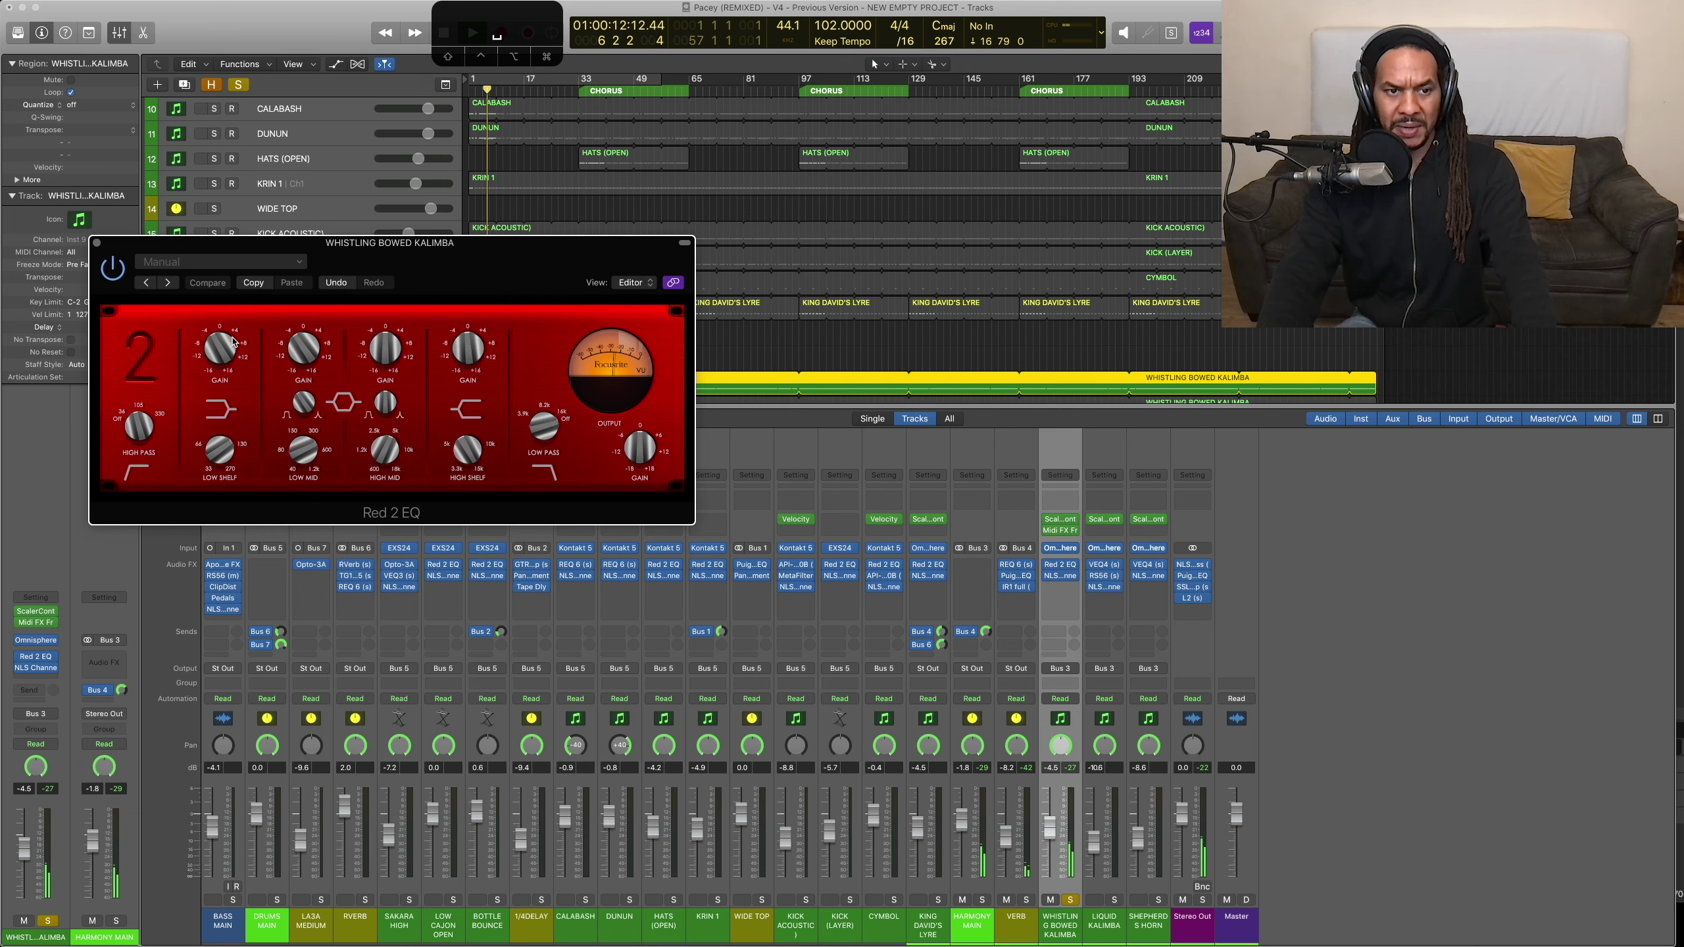
click(233, 900)
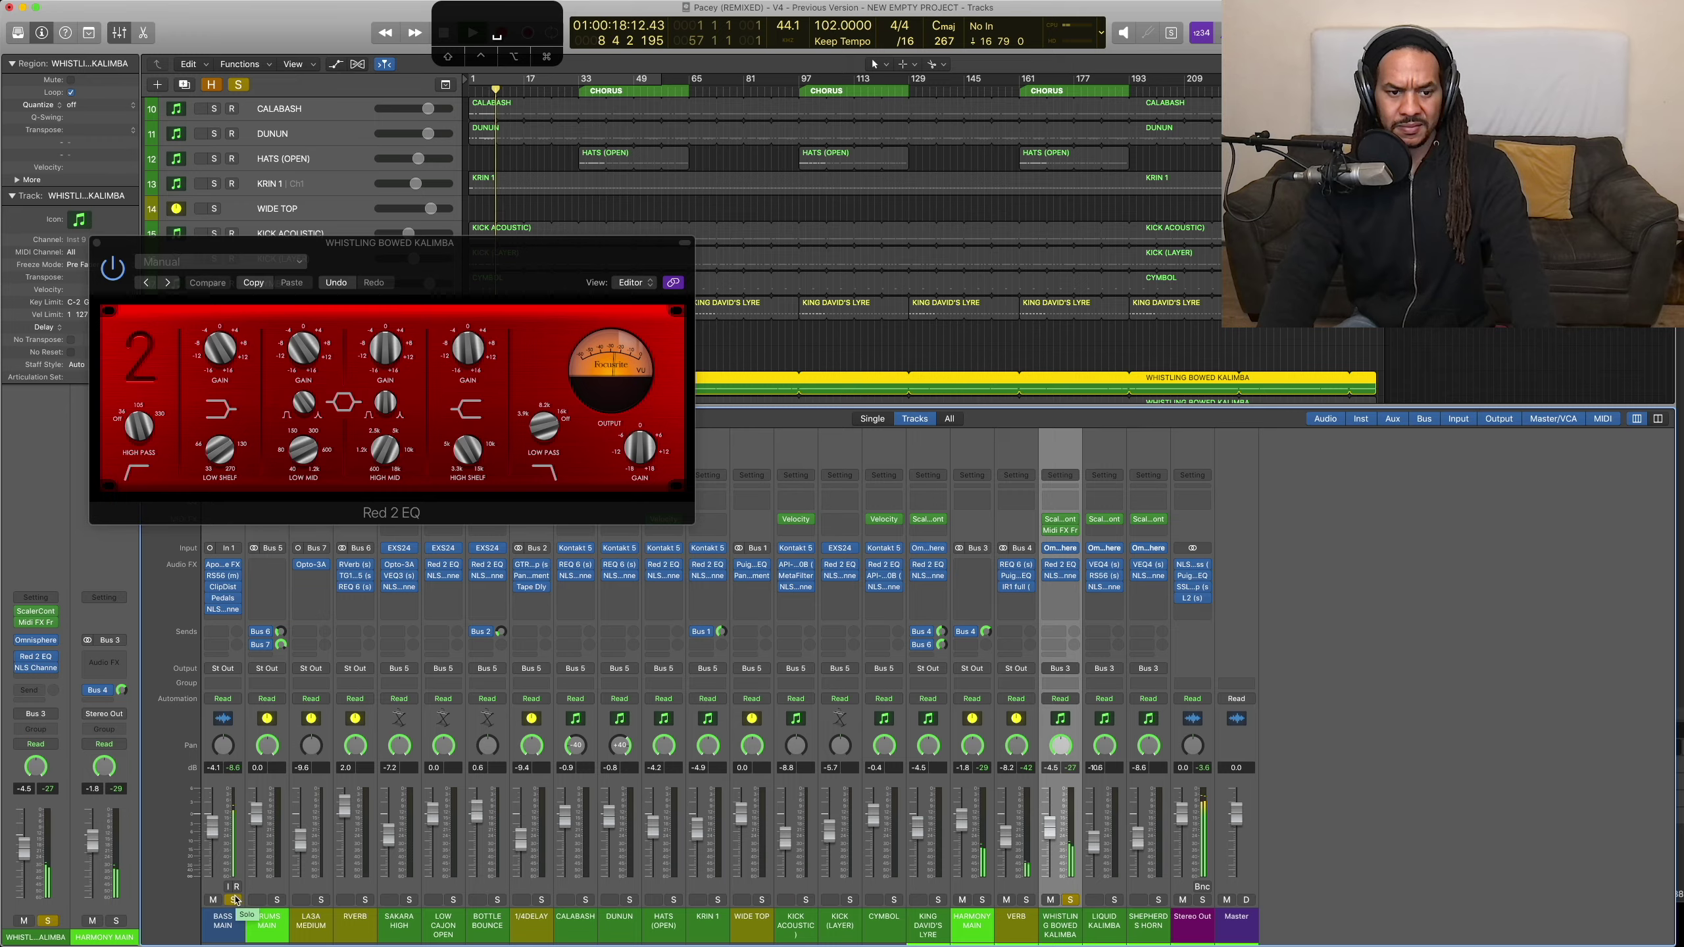
click(1060, 577)
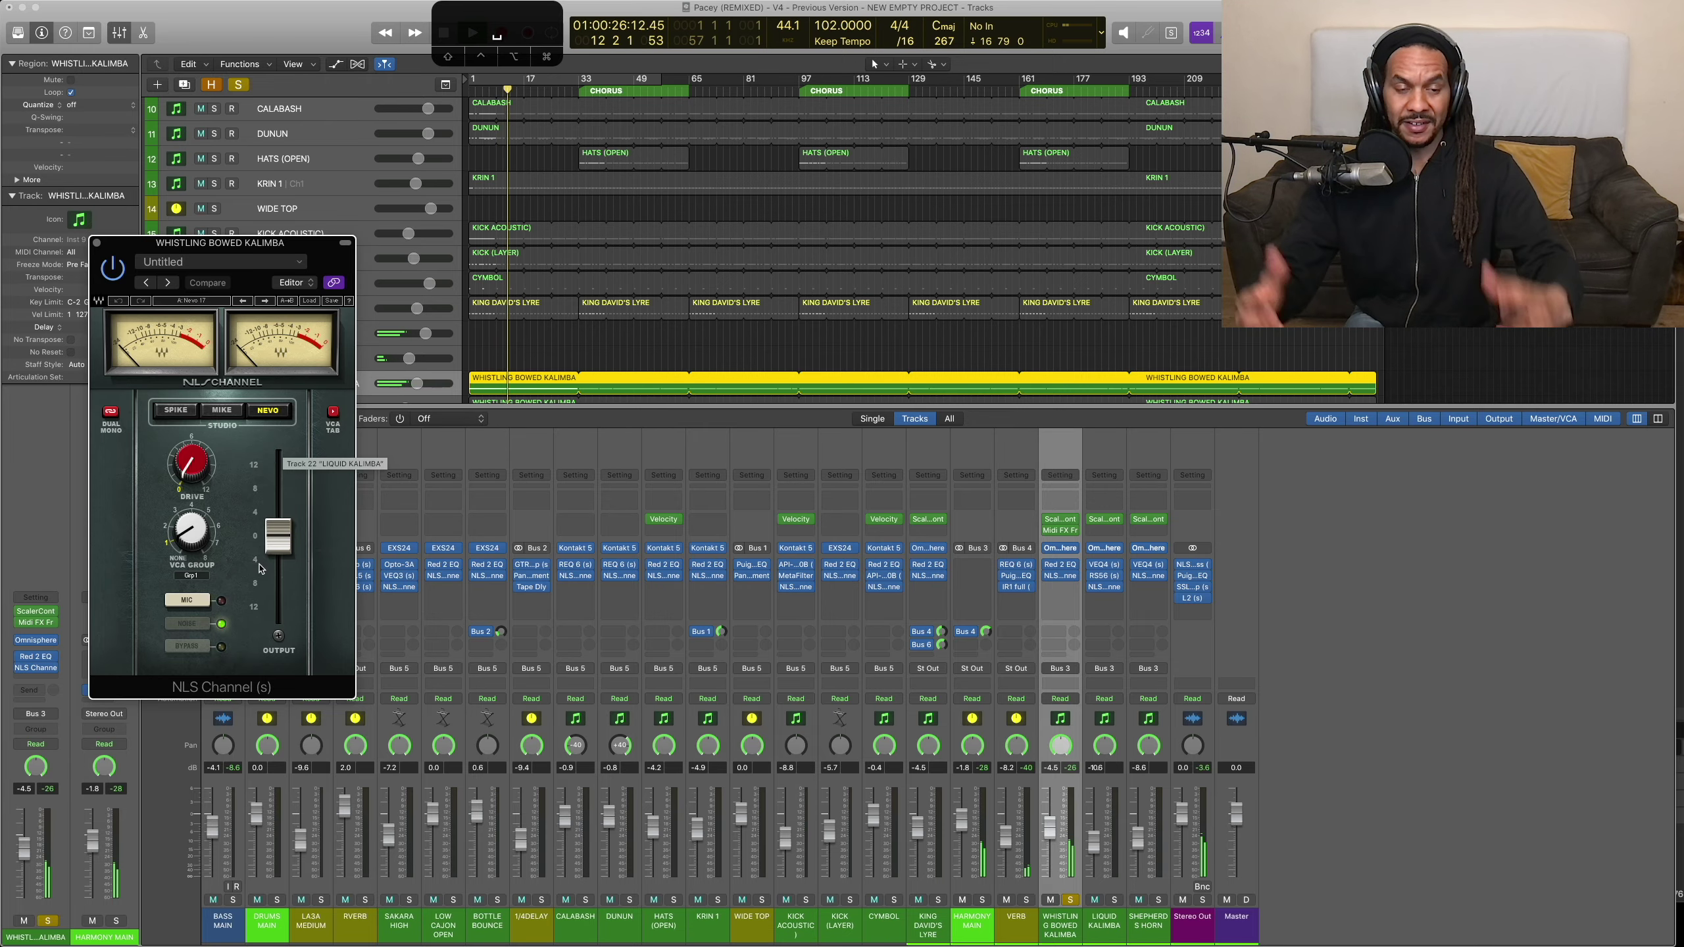
Step: Switch the solo to LIQUID KALIMBA only and review its RS56 tone control and Omnisphere instrument
click(1114, 899)
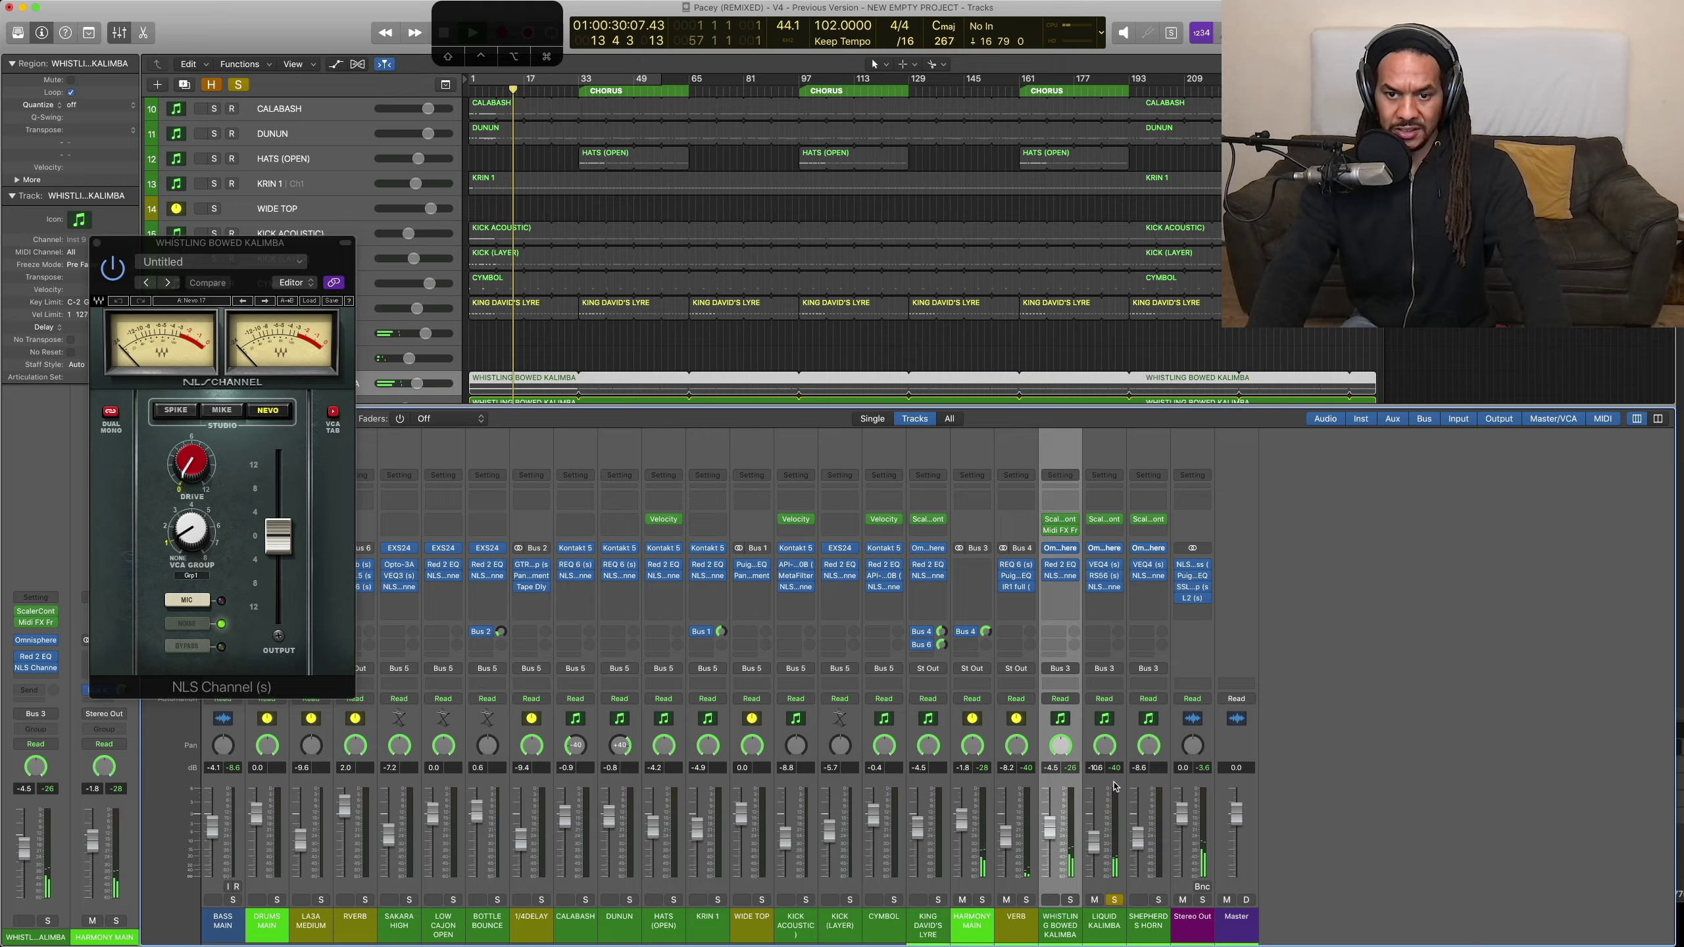
click(1105, 576)
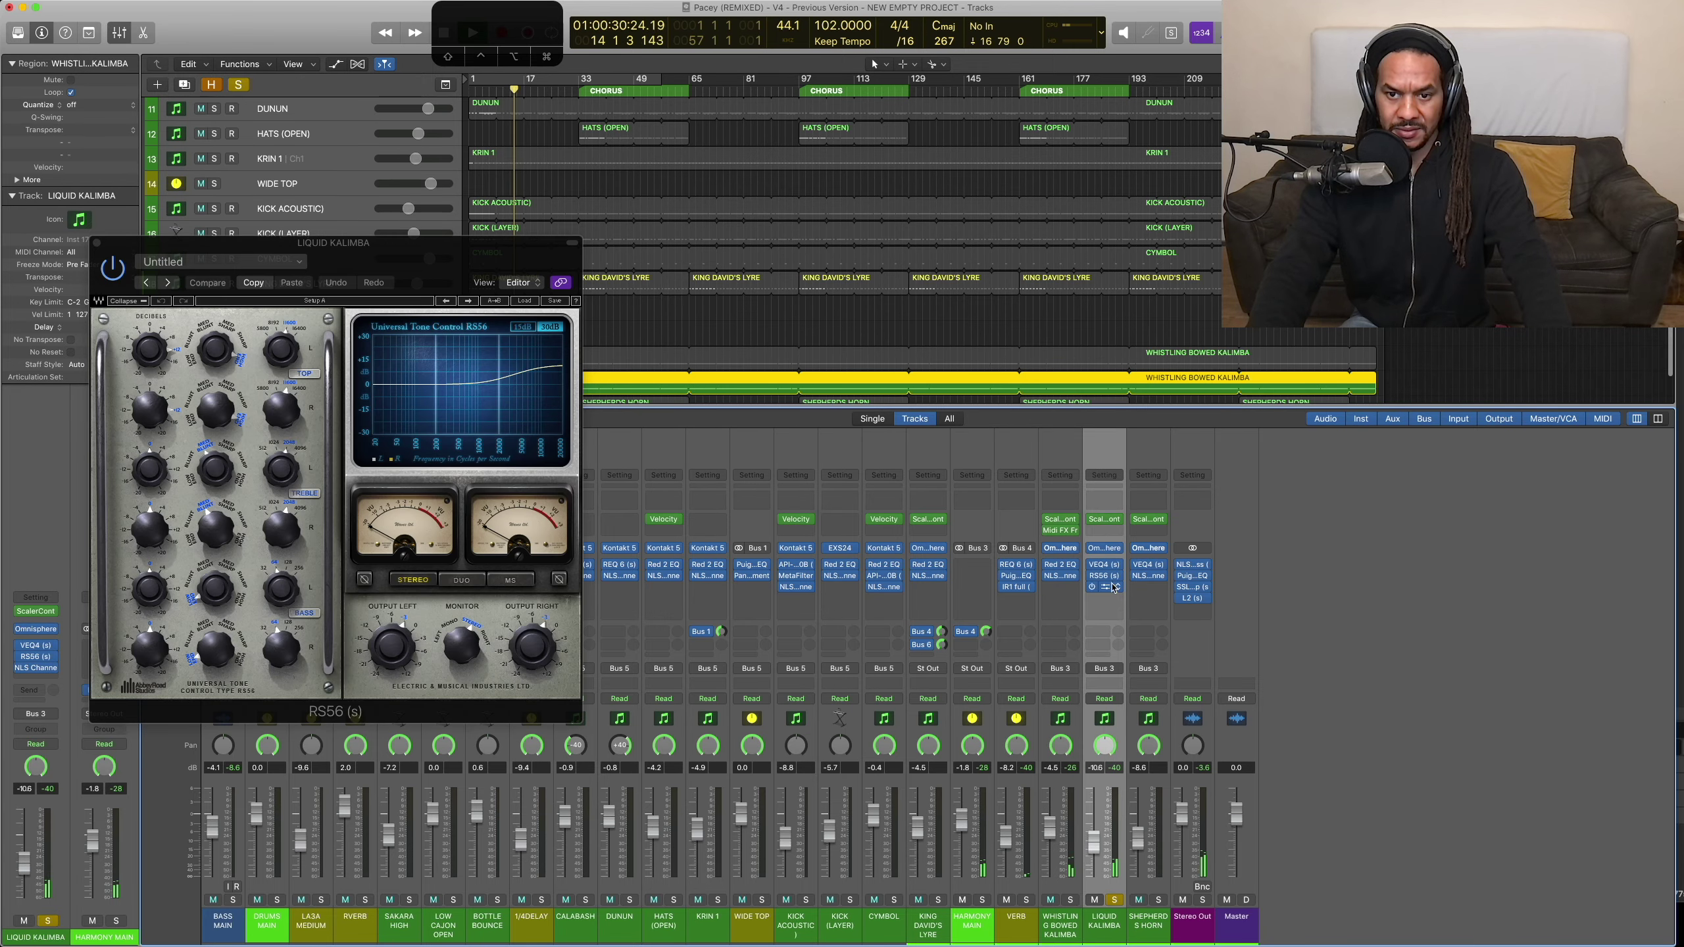
click(1105, 549)
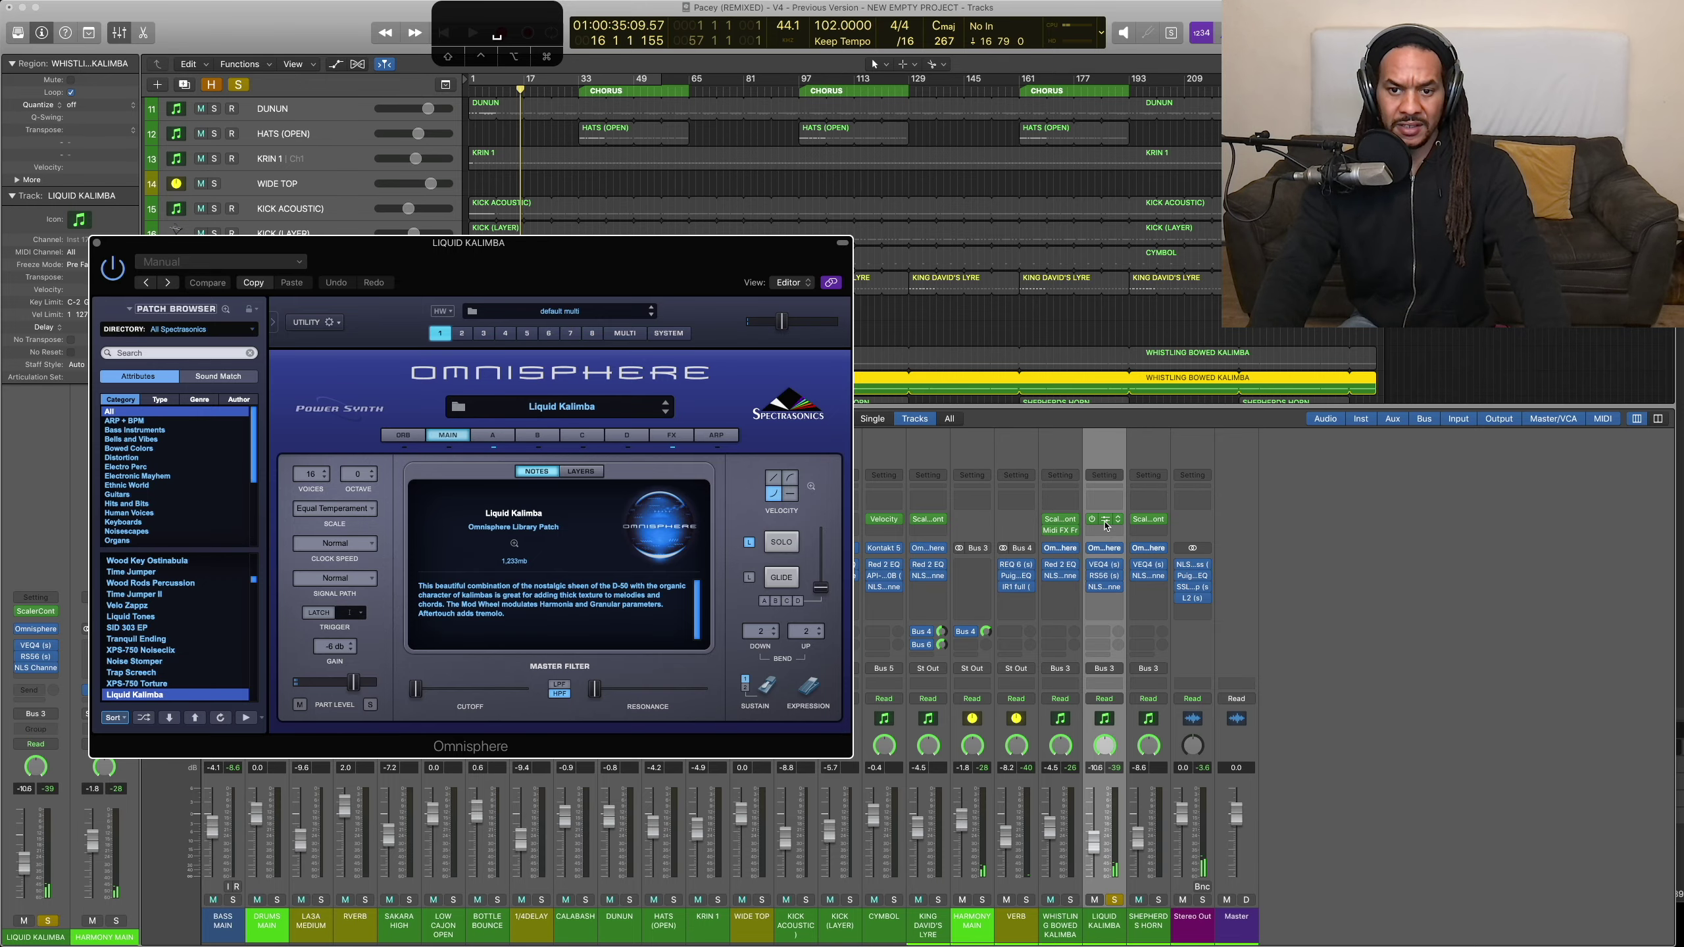
Step: Open LIQUID KALIMBA's ScalerControl, audition the C# min and B maj chords of the E major scale, and play from the start
click(1105, 519)
key(Return)
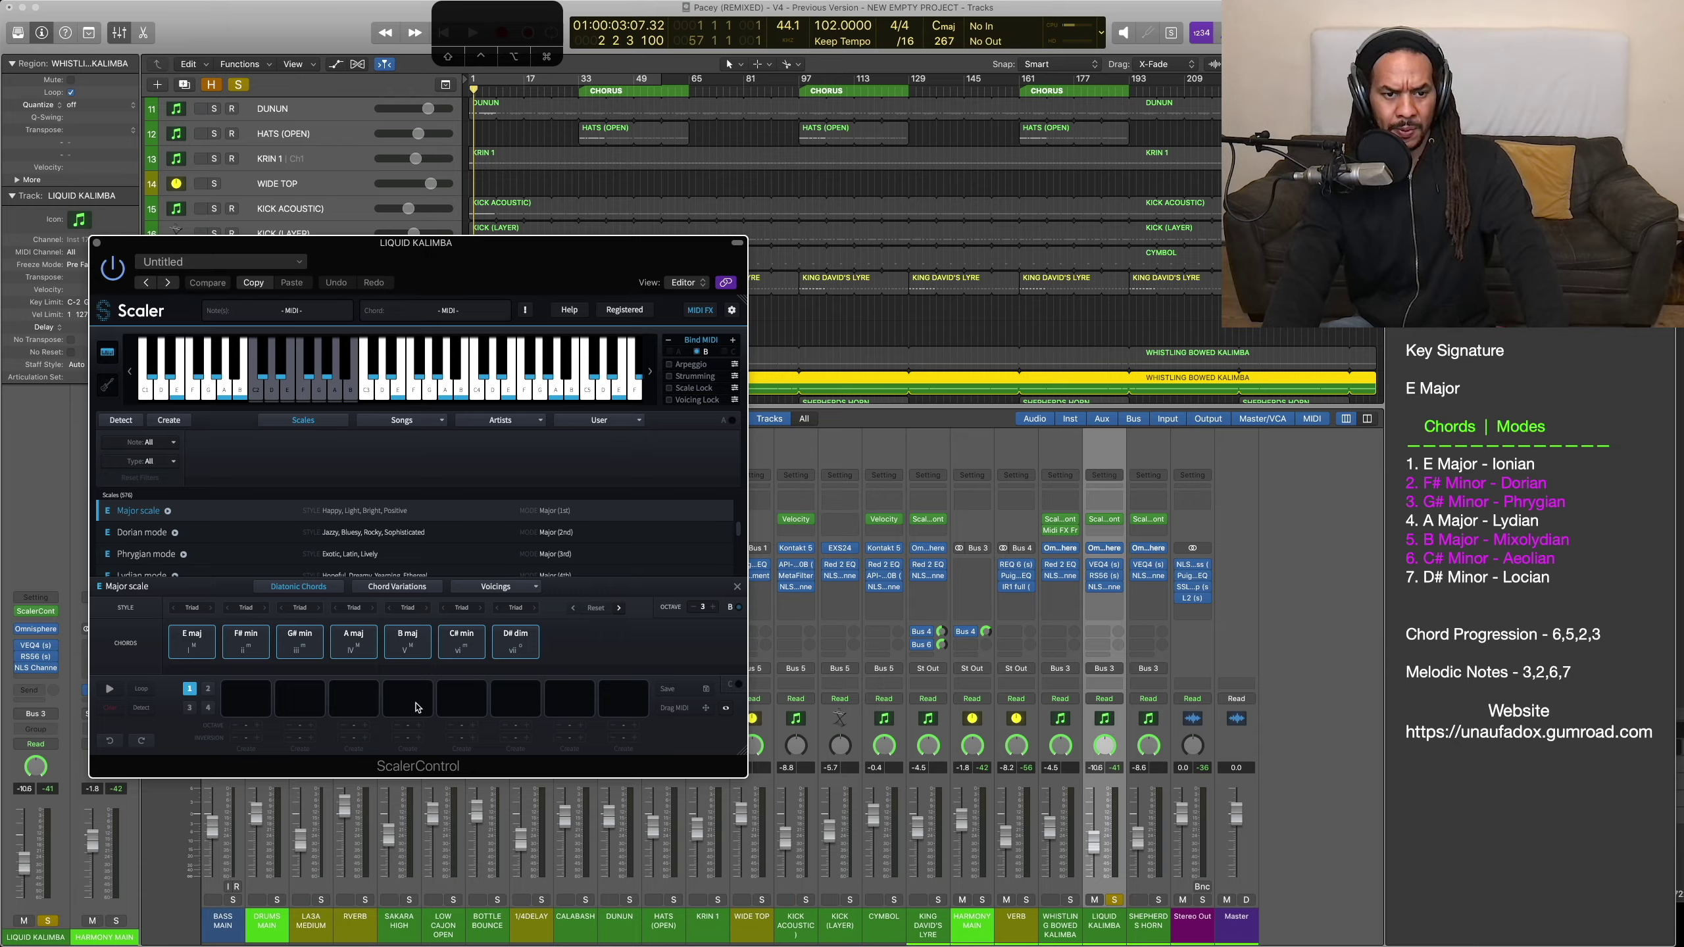
click(471, 648)
click(400, 648)
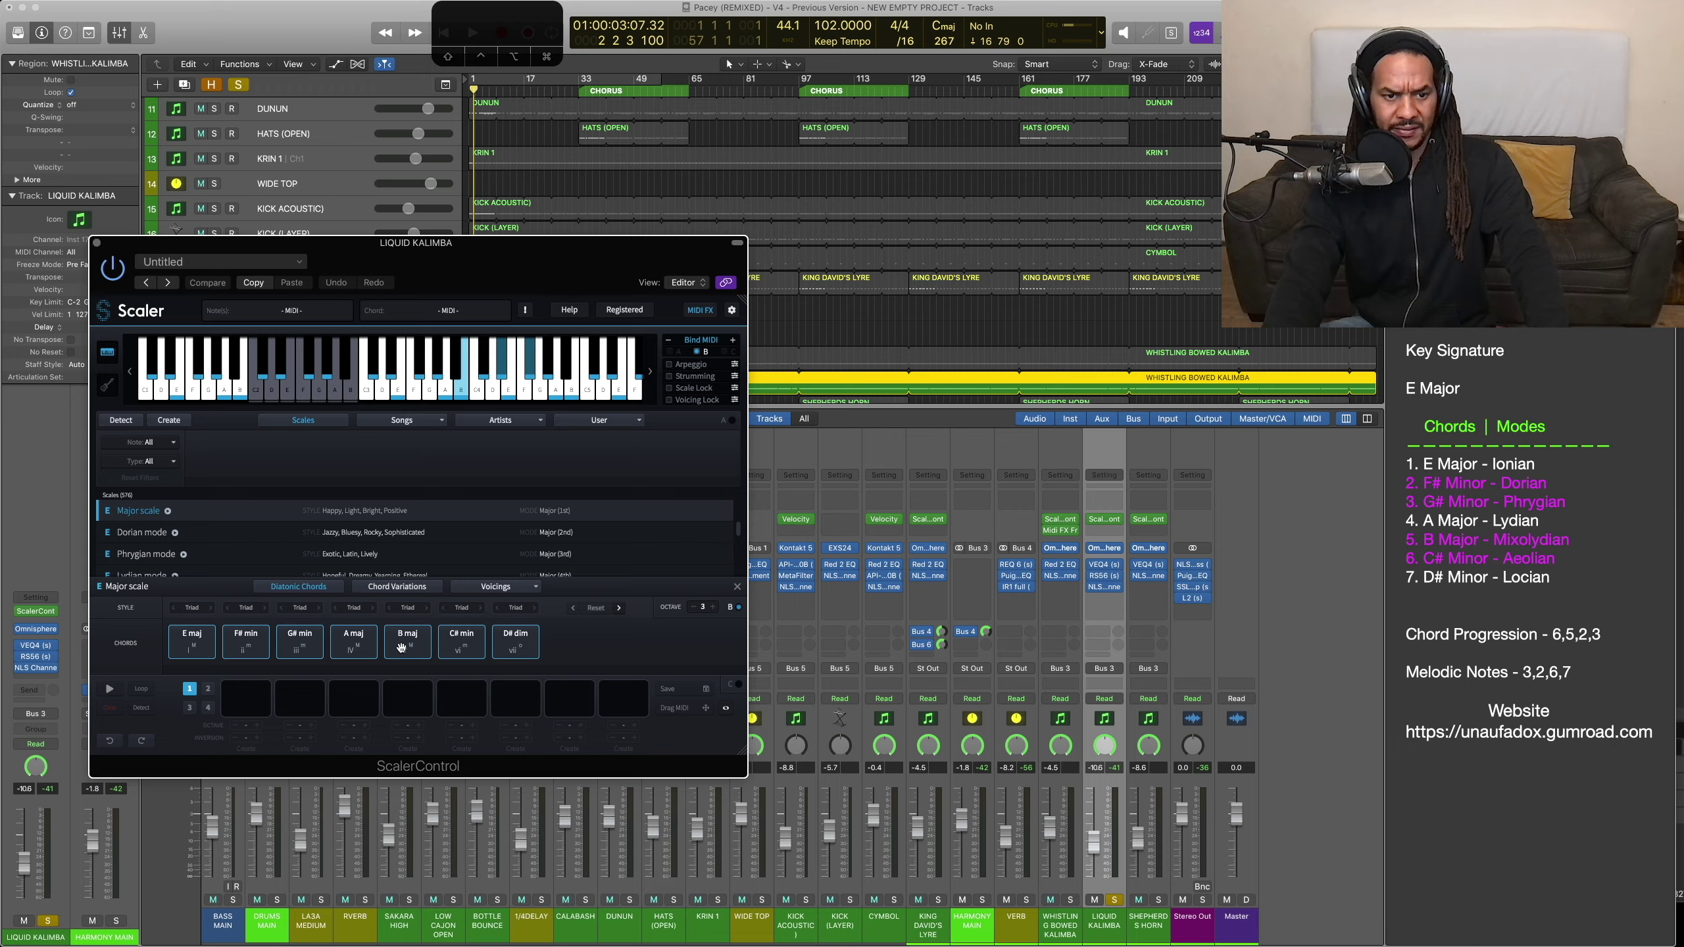
key(space)
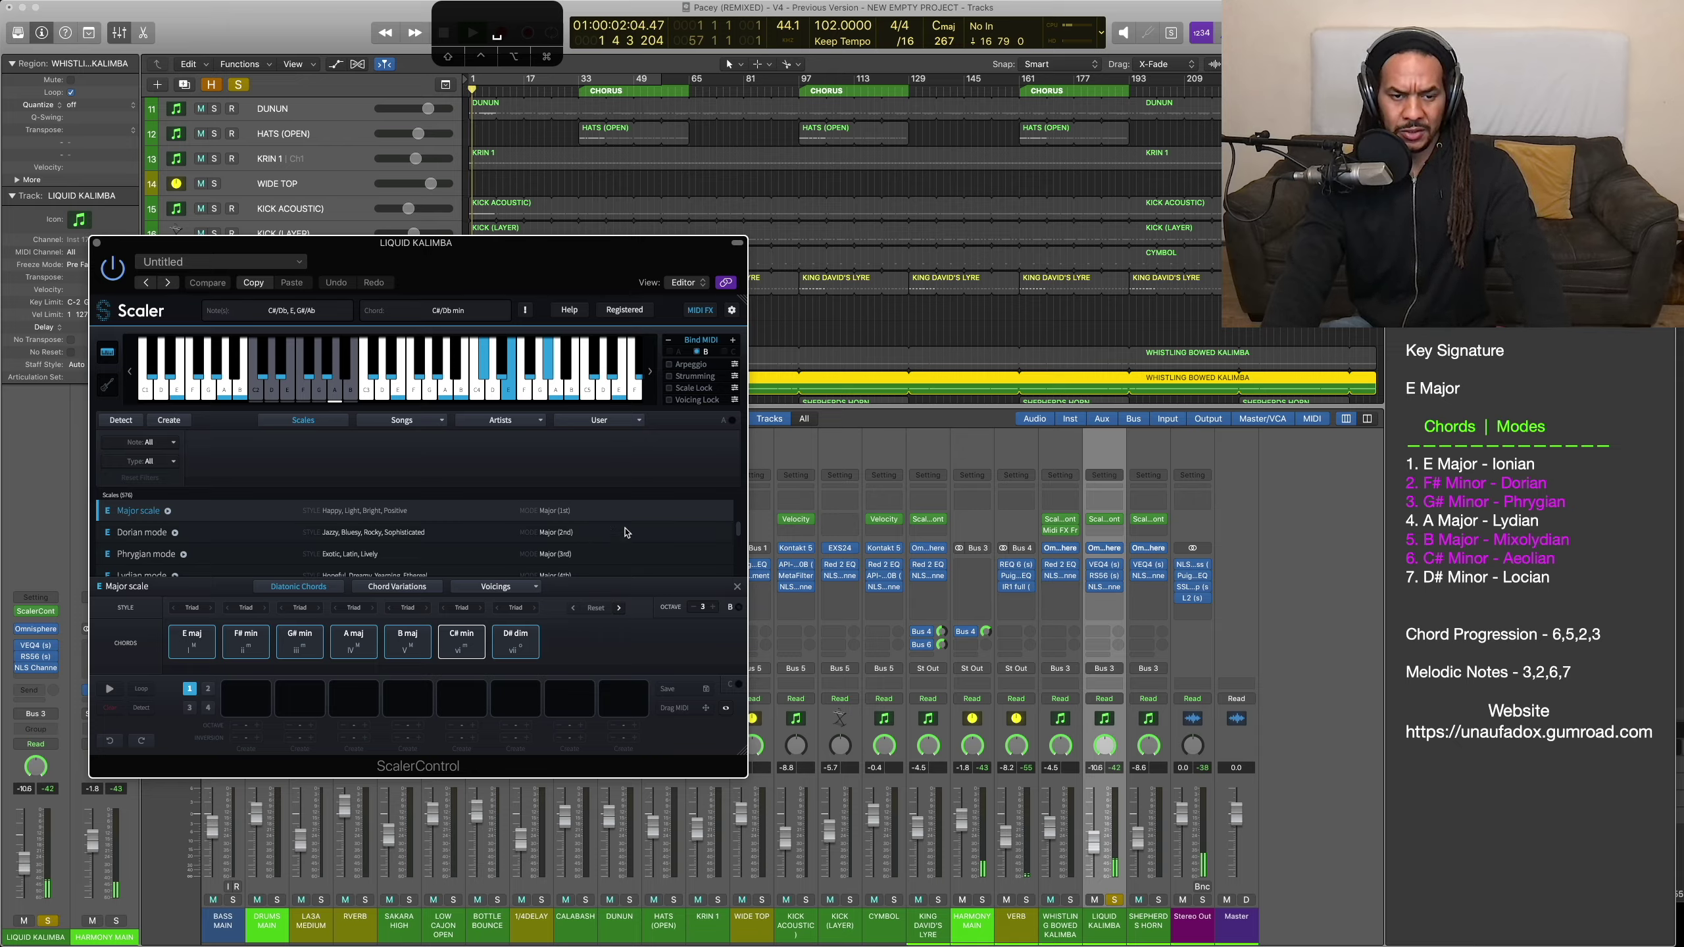
Step: Review LIQUID KALIMBA's VEQ4 and NLS Channel plug-ins, and move the solo to SHEPHERDS HORN
click(1105, 565)
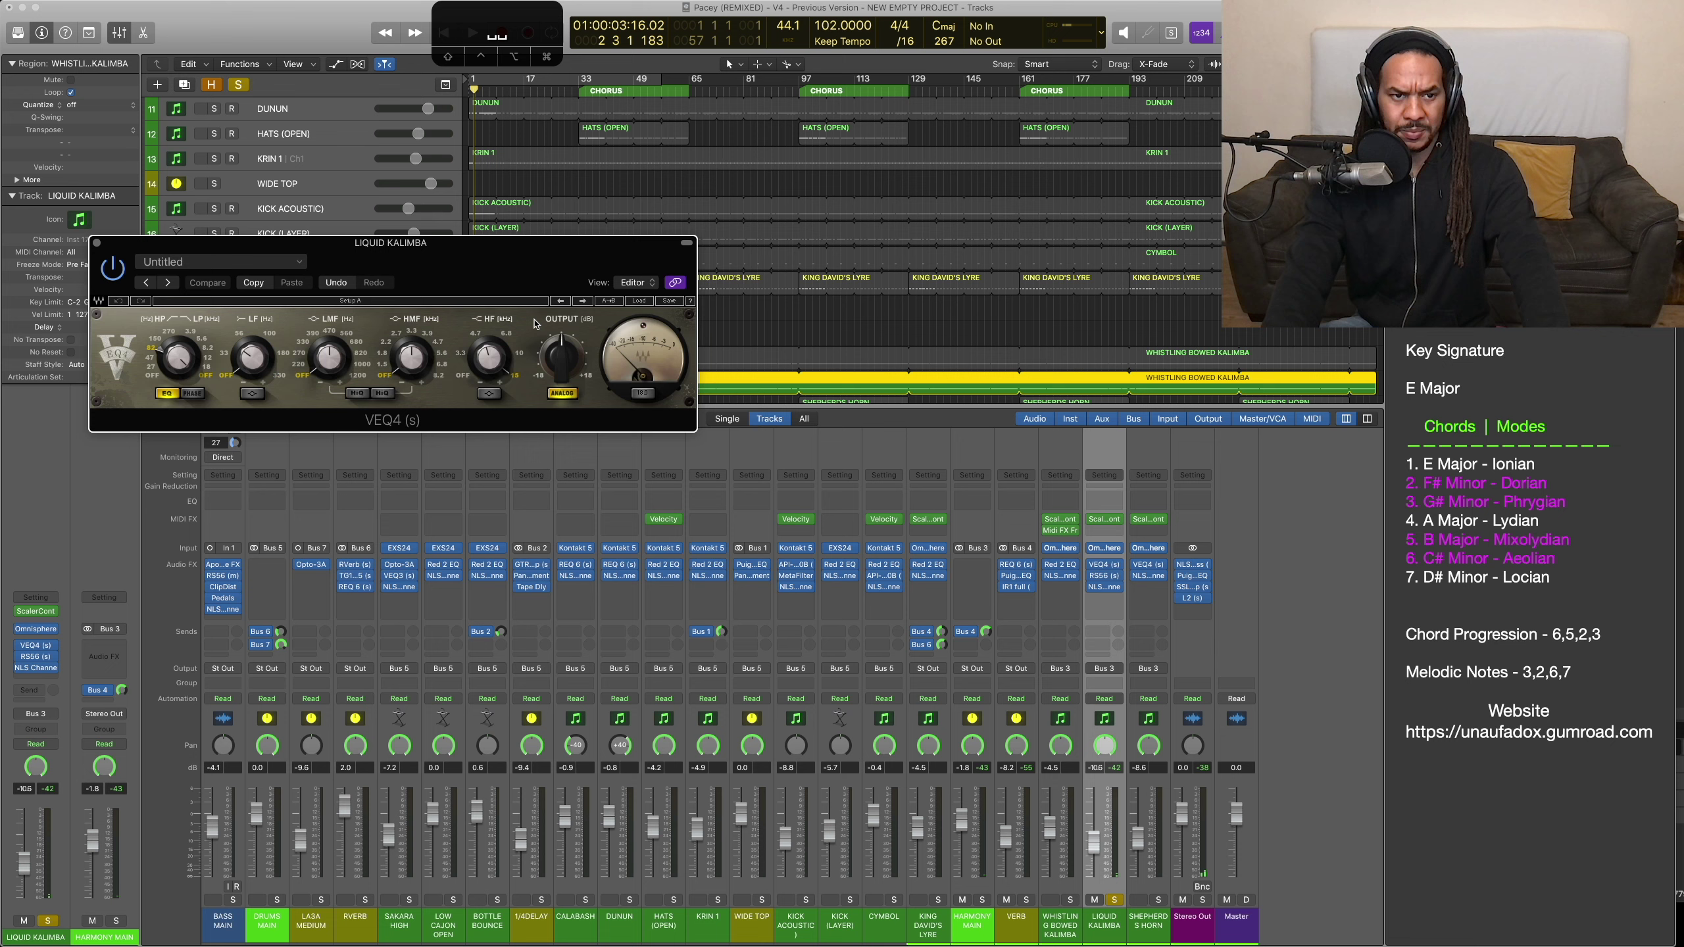
drag(346, 248, 561, 456)
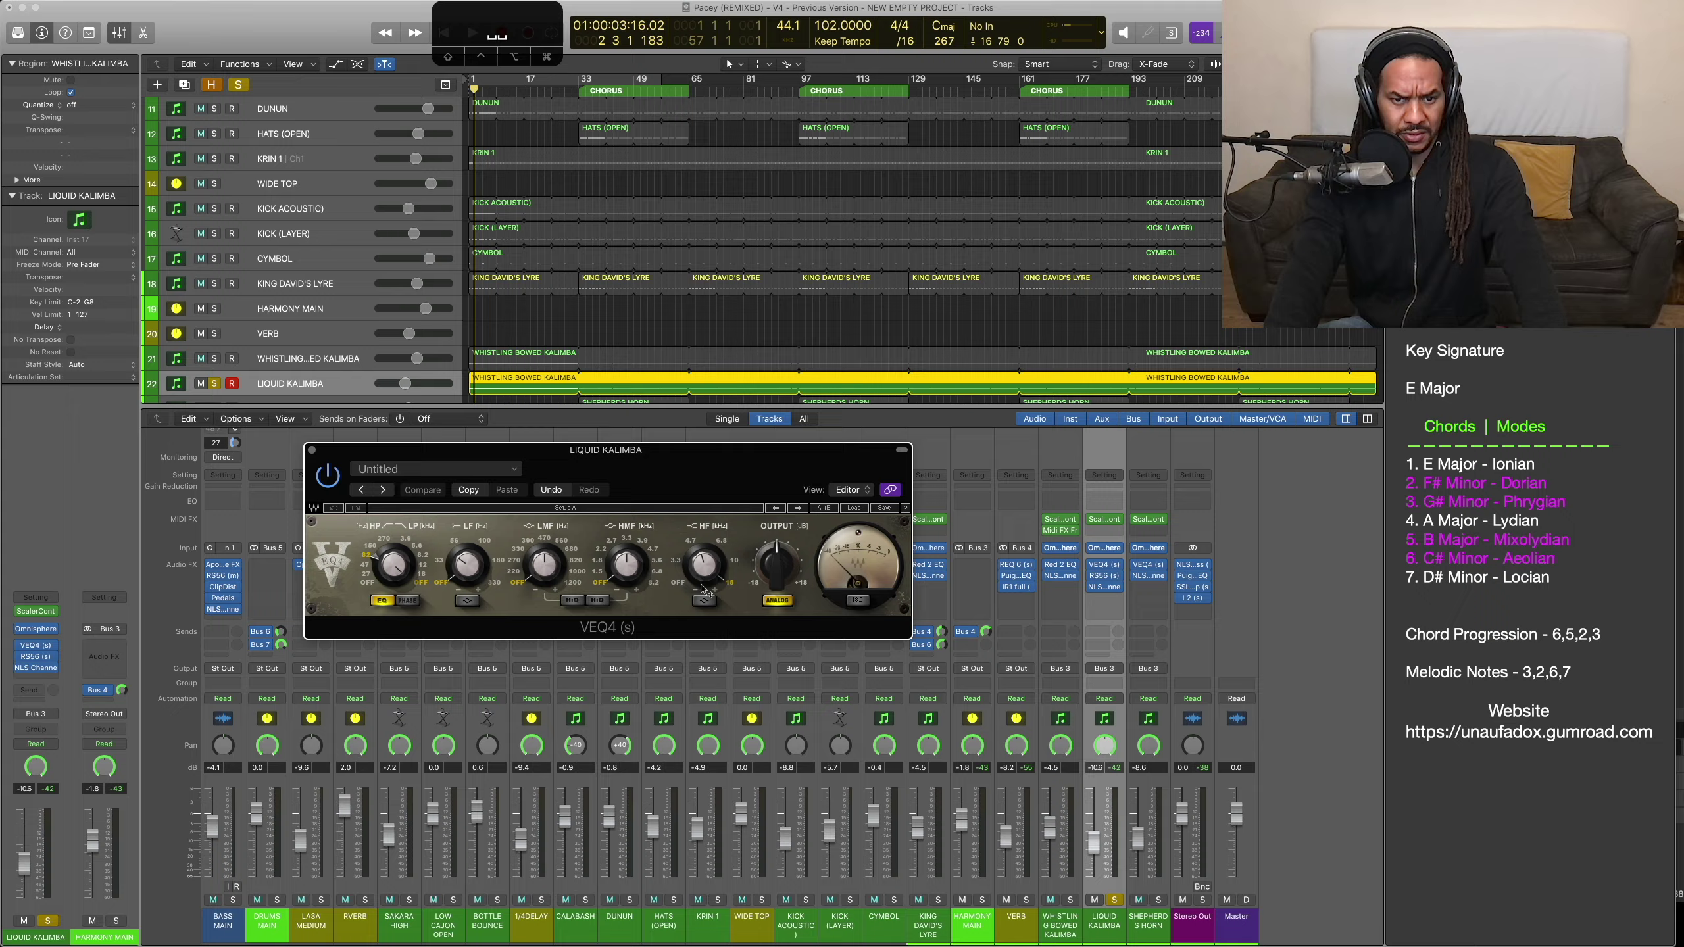
drag(845, 452, 768, 452)
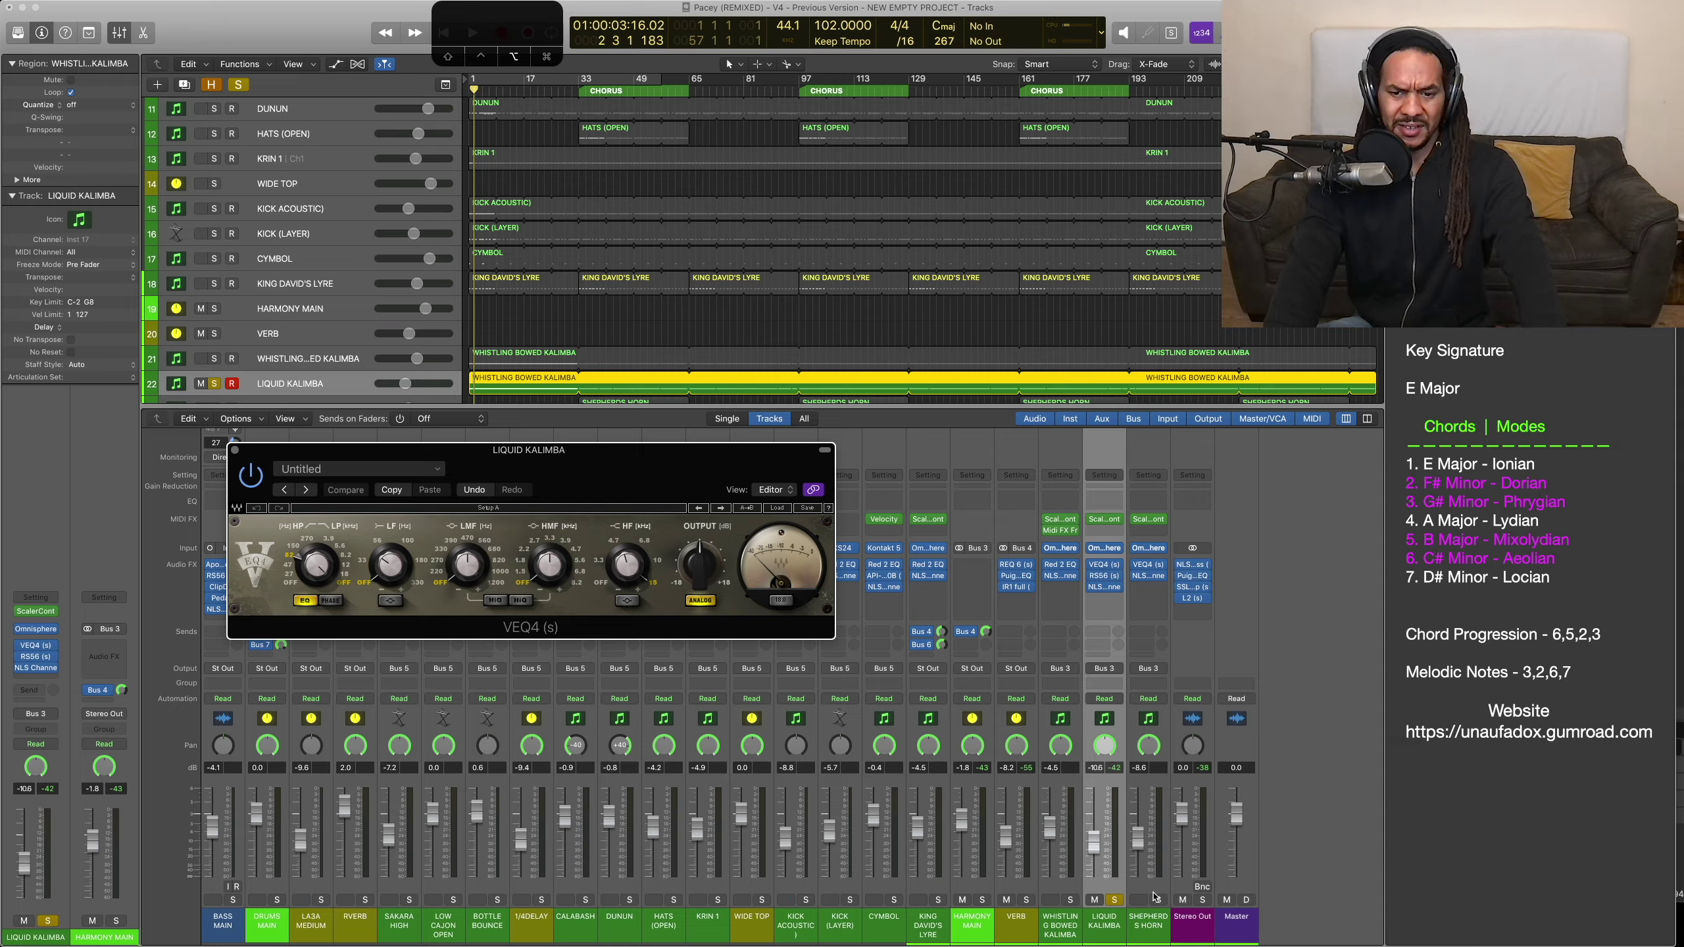
click(1159, 900)
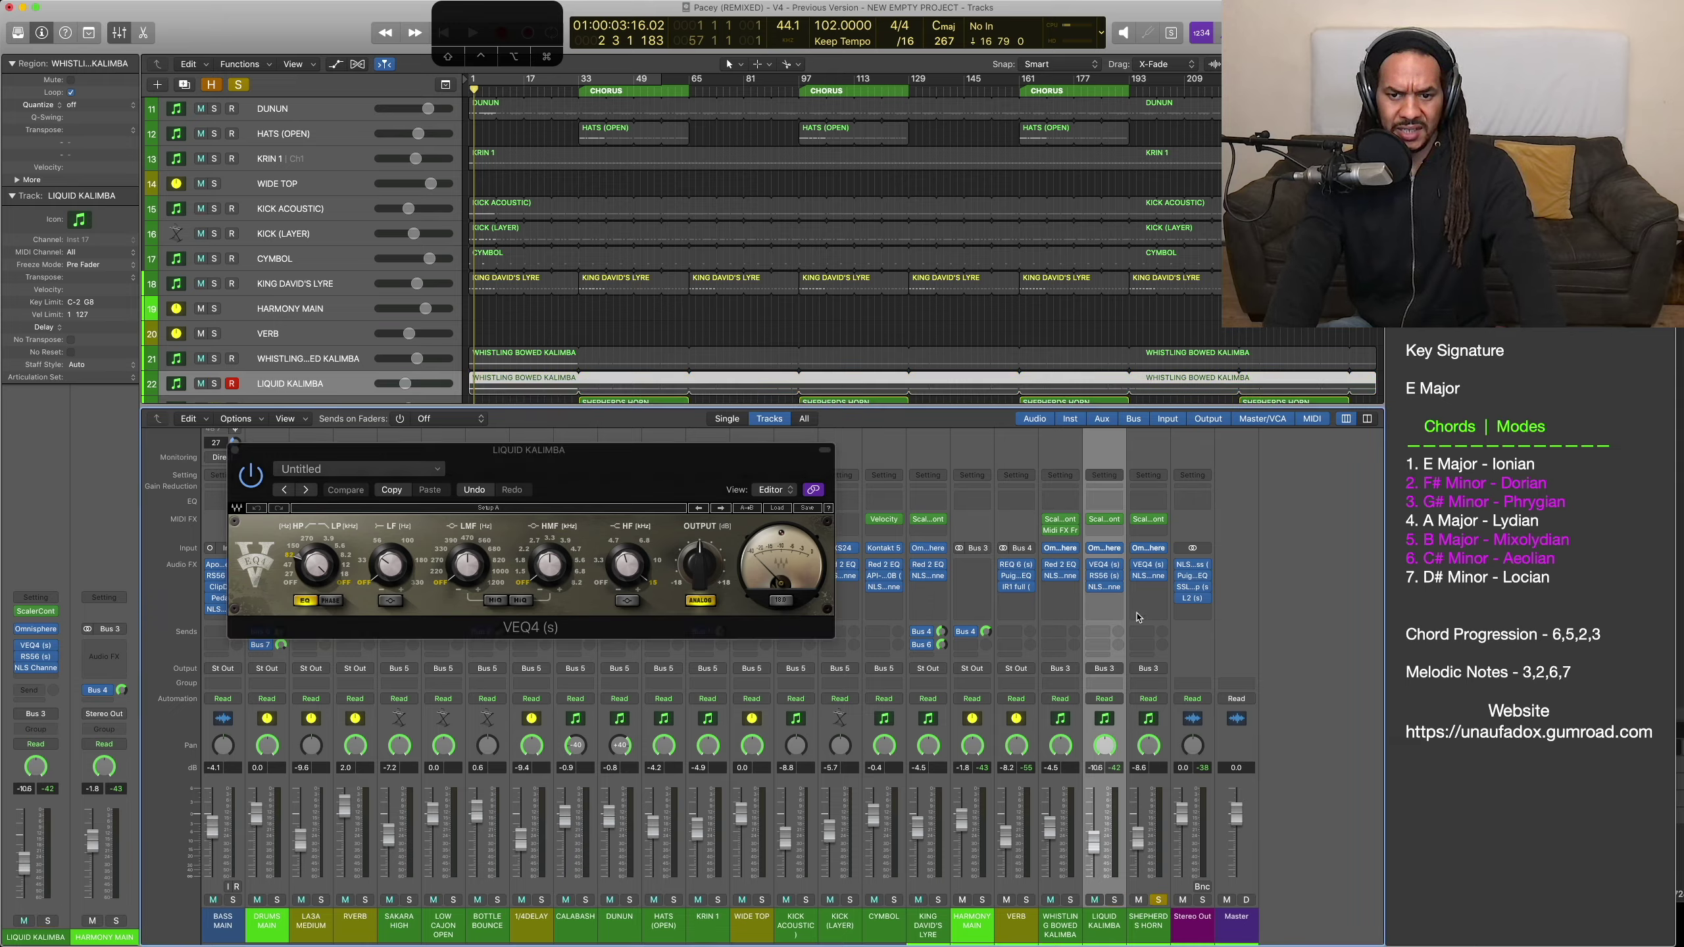
click(1105, 587)
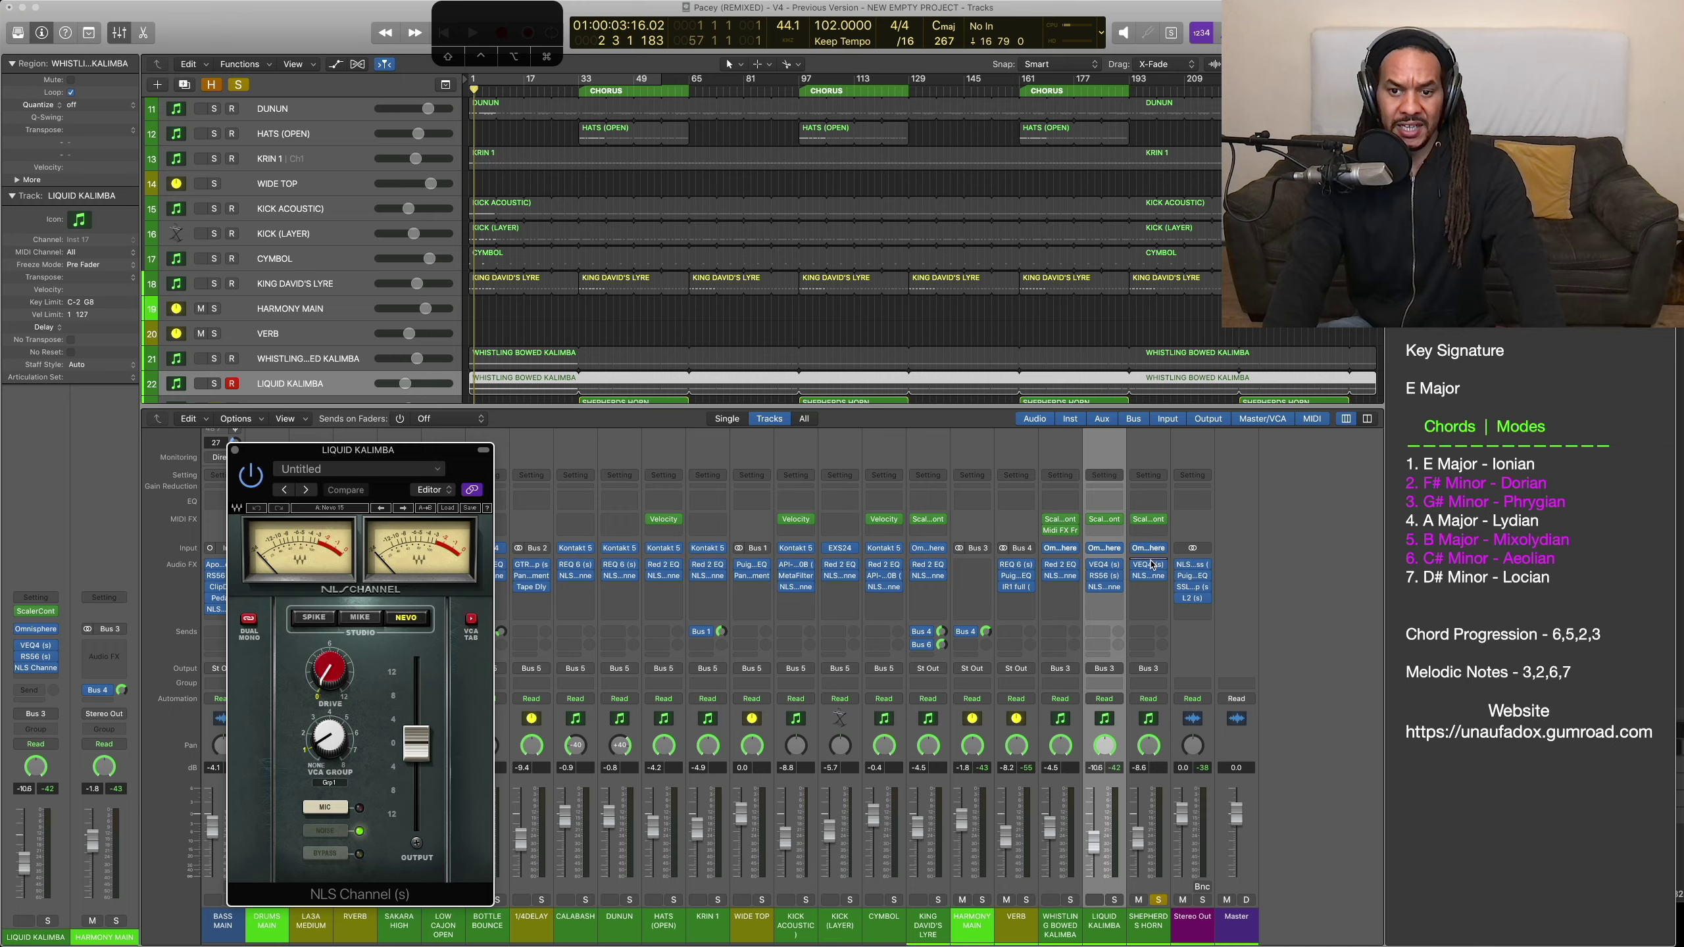
Step: Examine the LMF band of SHEPHERDS HORN's VEQ4, and select the SHEPHERDS HORN channel during playback
click(1152, 566)
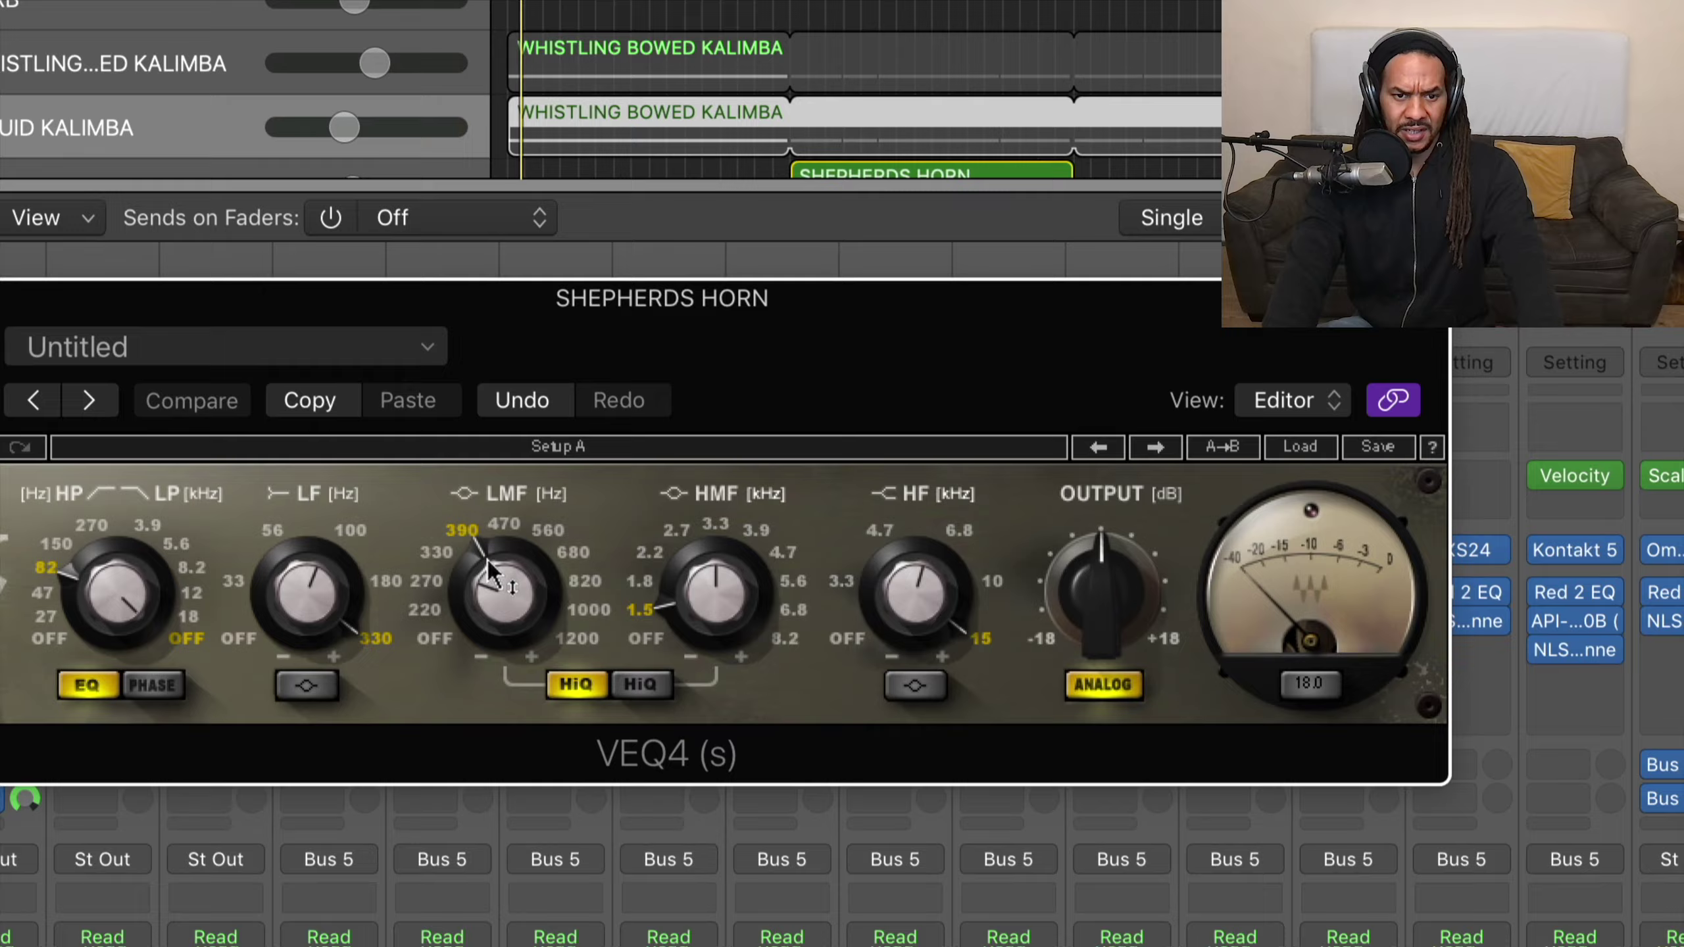
click(502, 583)
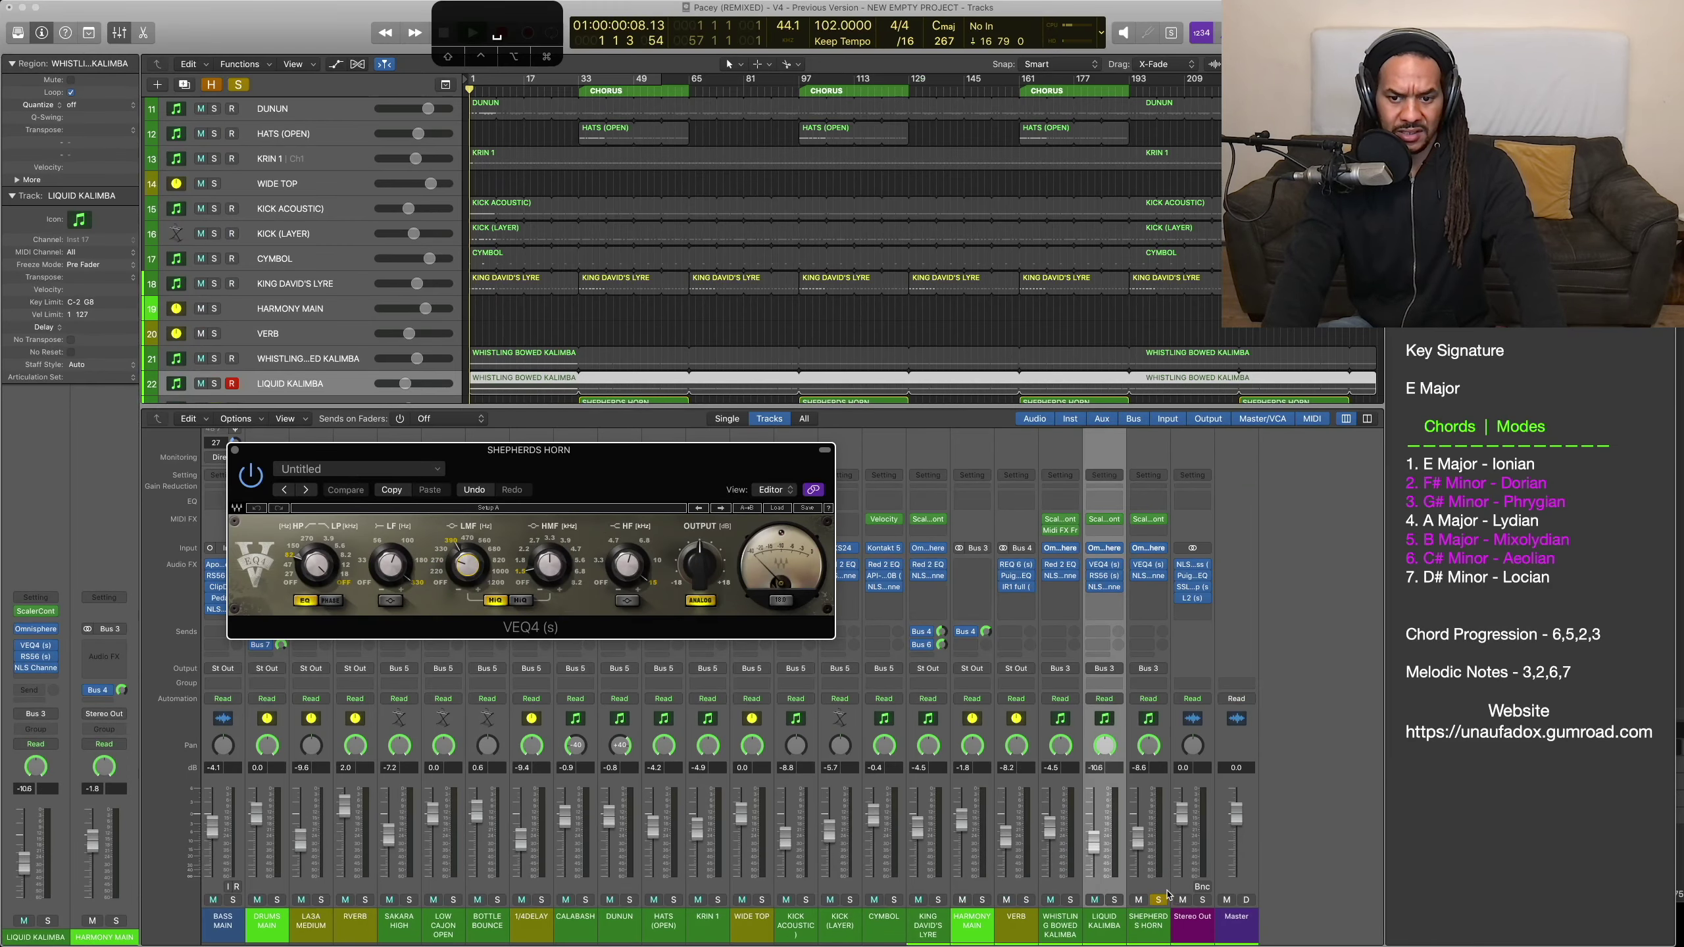
click(1154, 792)
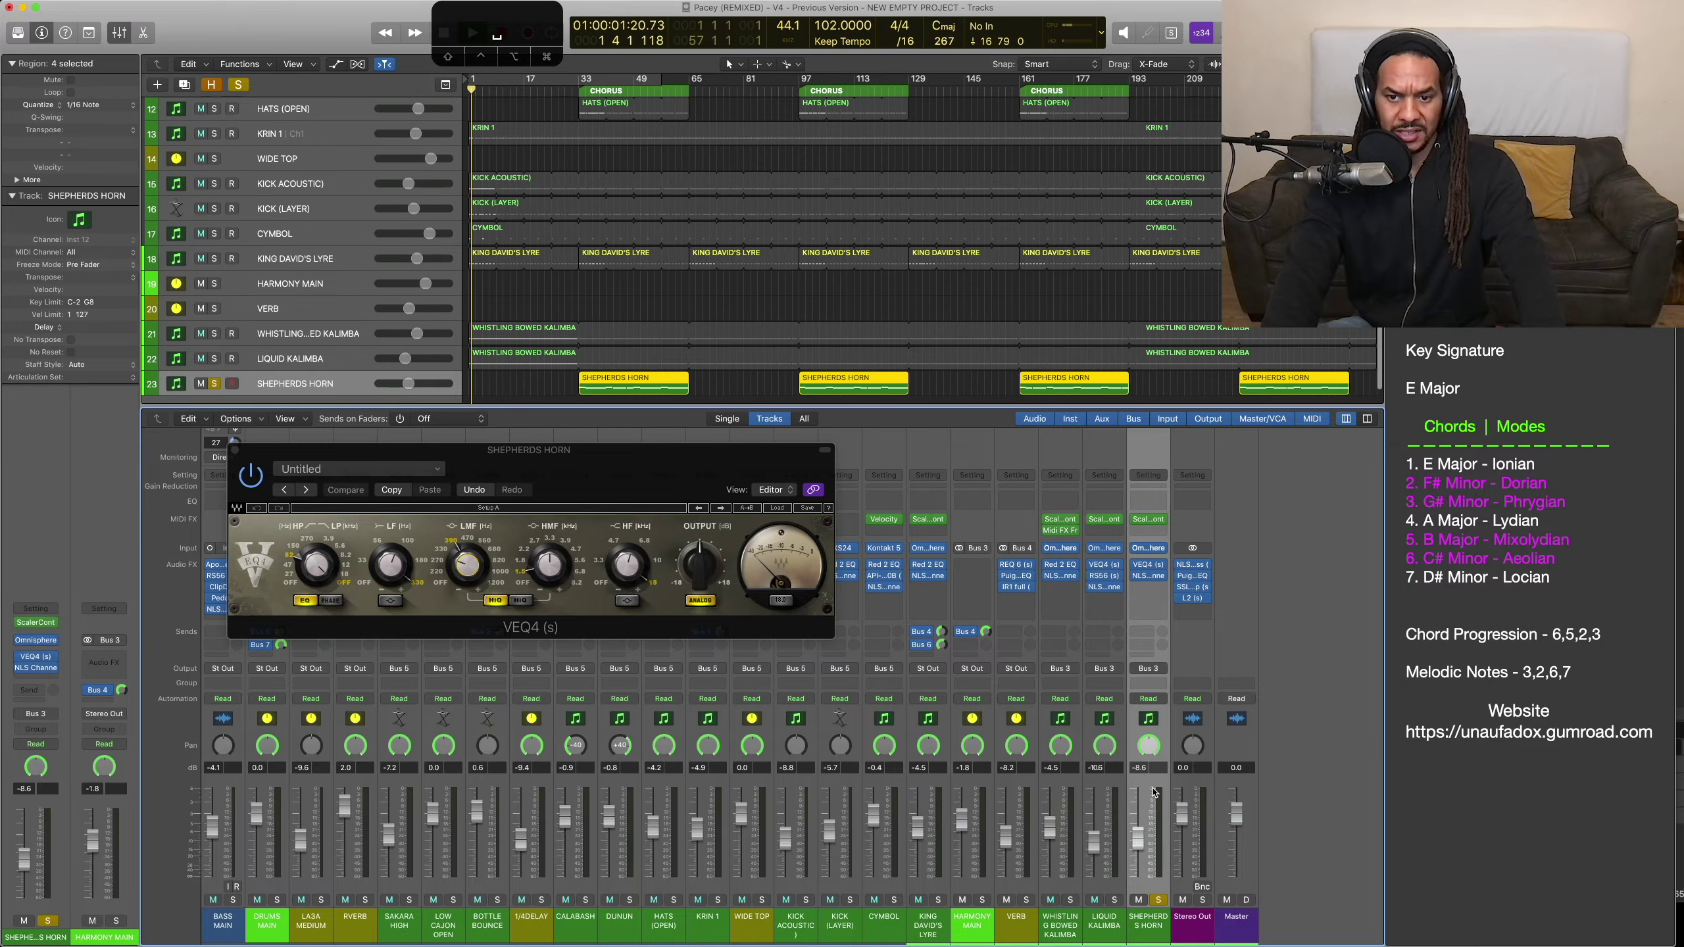
click(1149, 565)
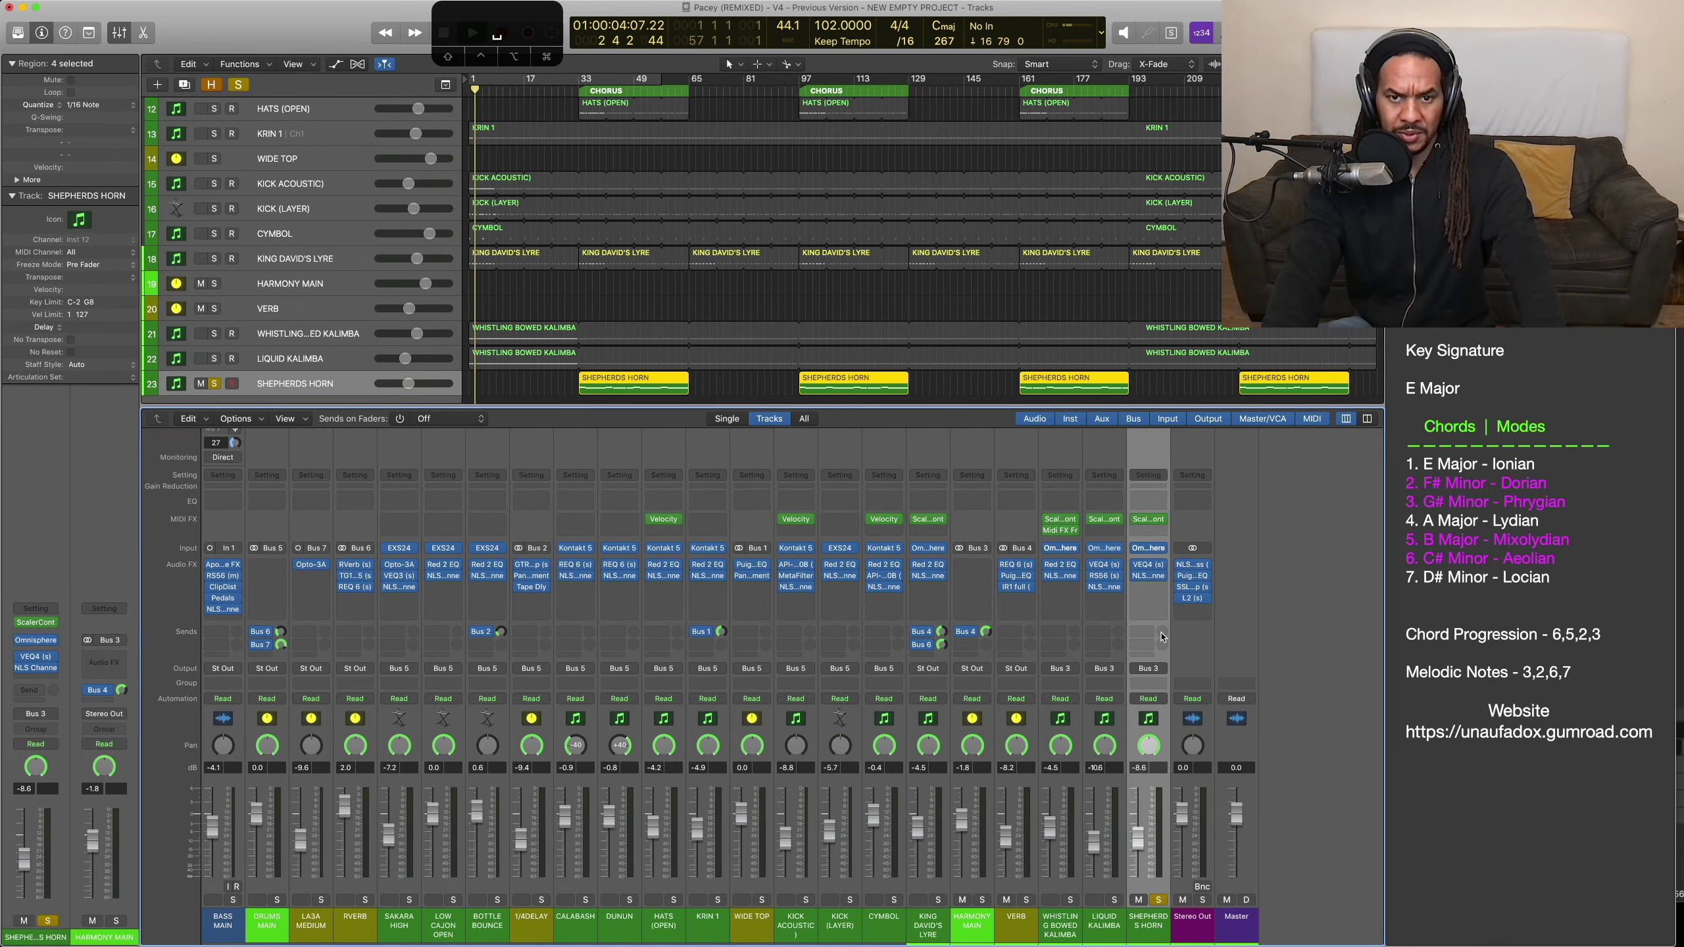
Step: Play SHEPHERDS HORN from the first chorus at bar 33 and check its VEQ4 LMF band against the soloed BASS MAIN
key(shift+Return)
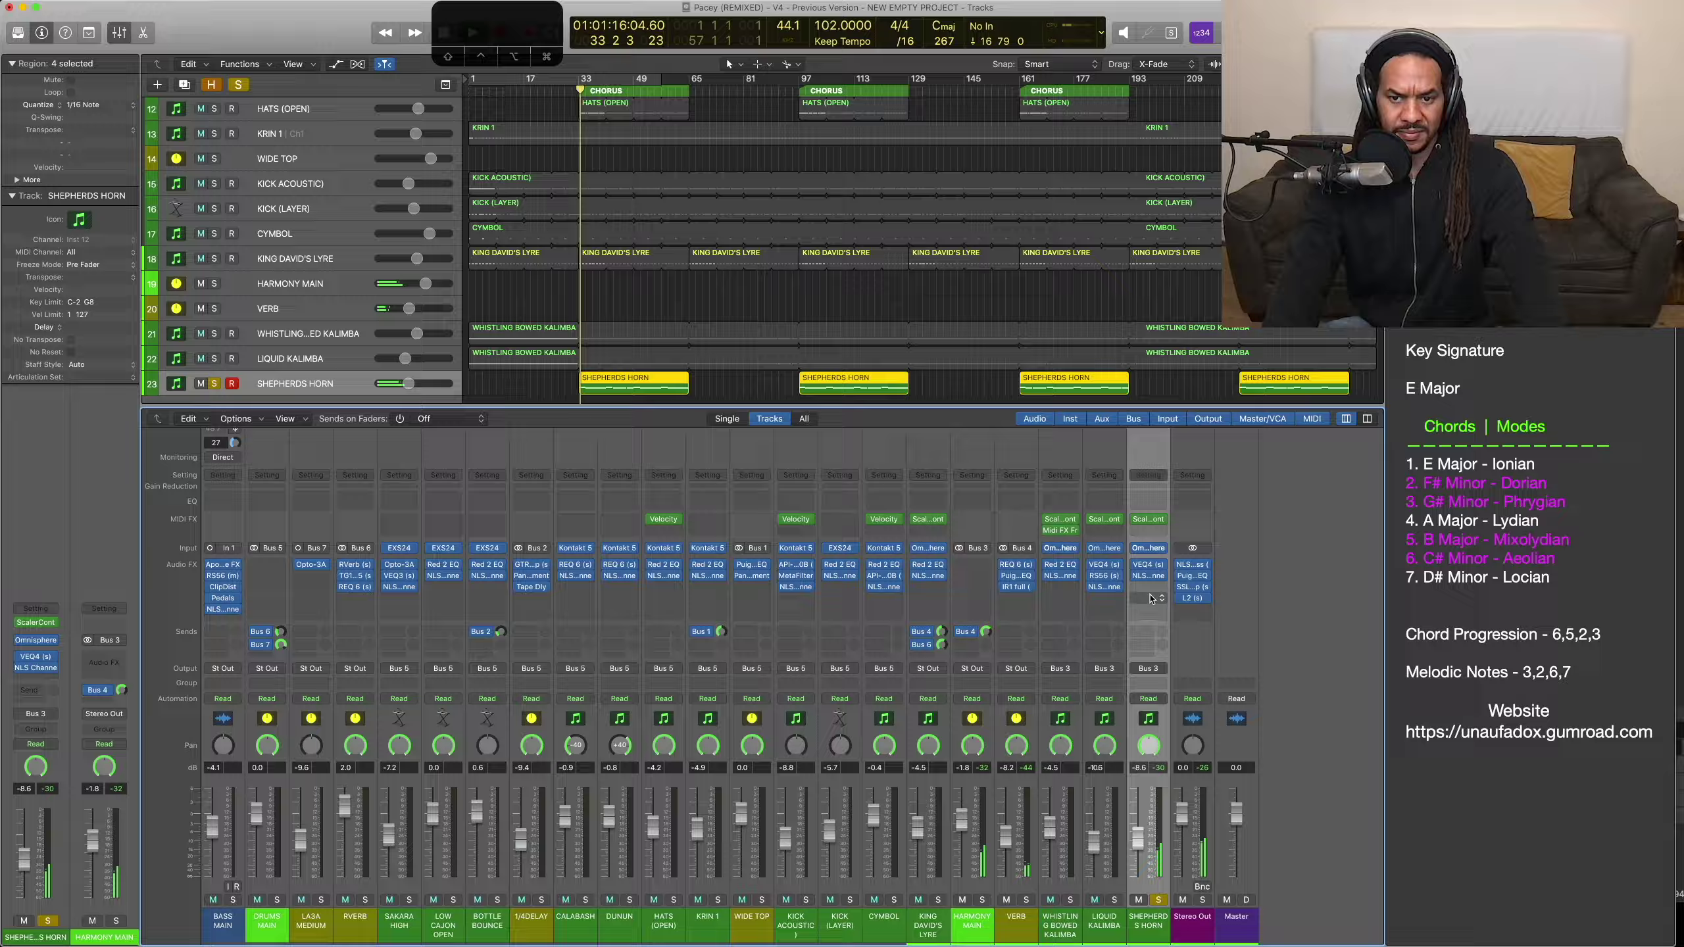
key(v)
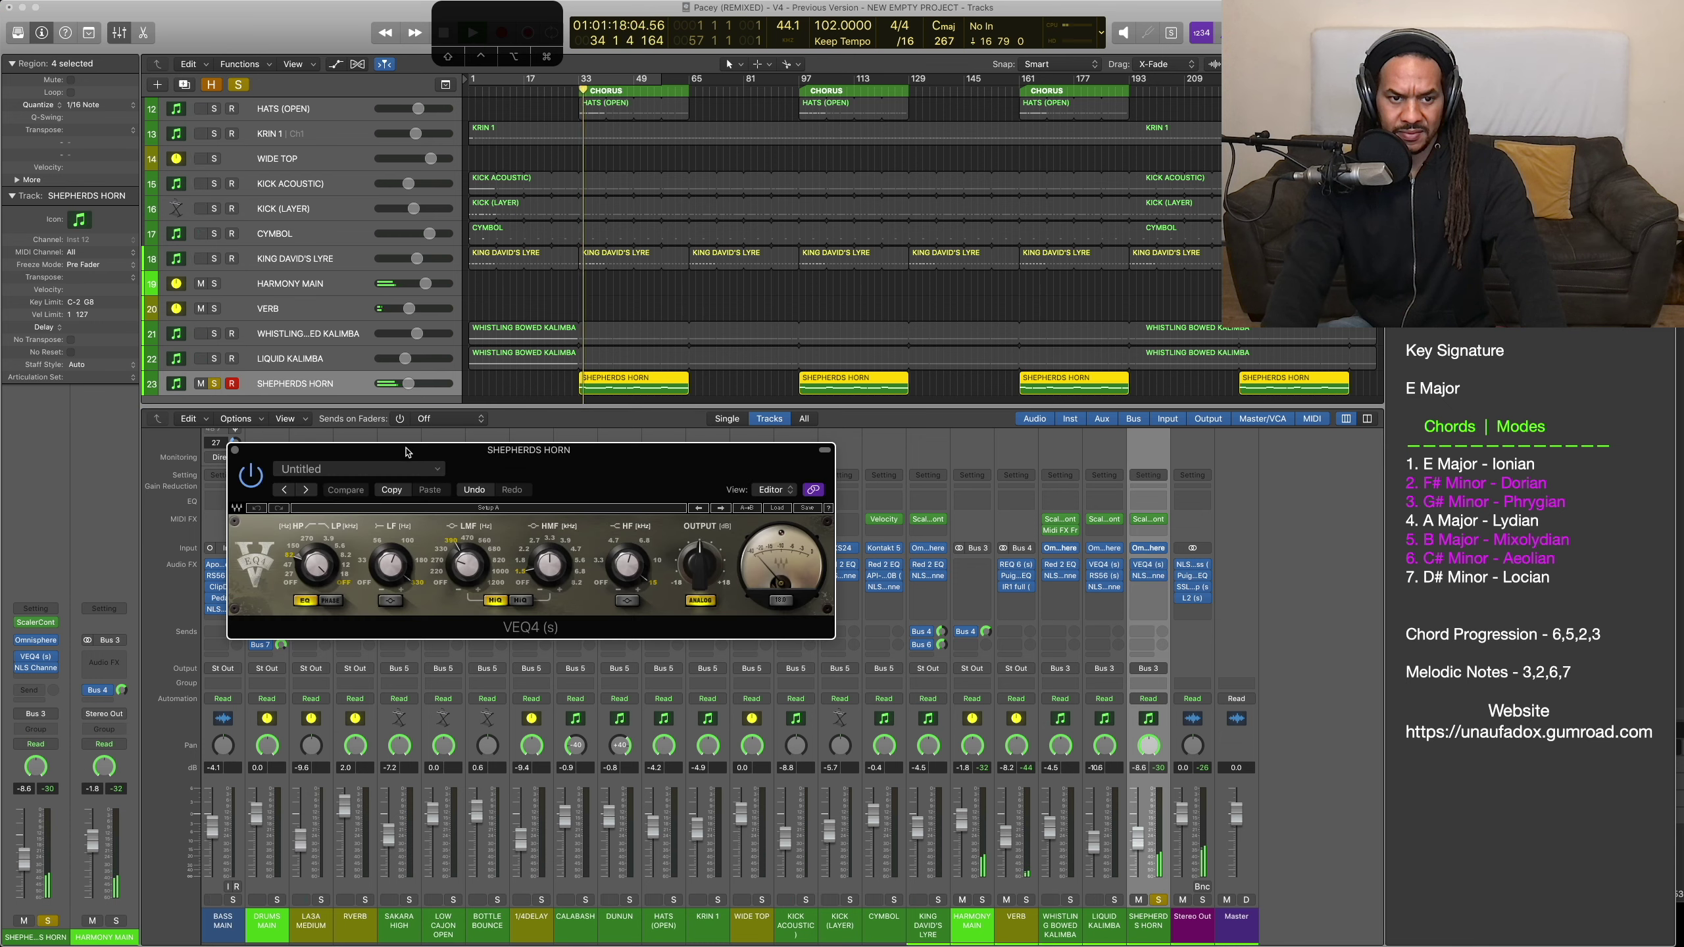
drag(470, 450, 654, 465)
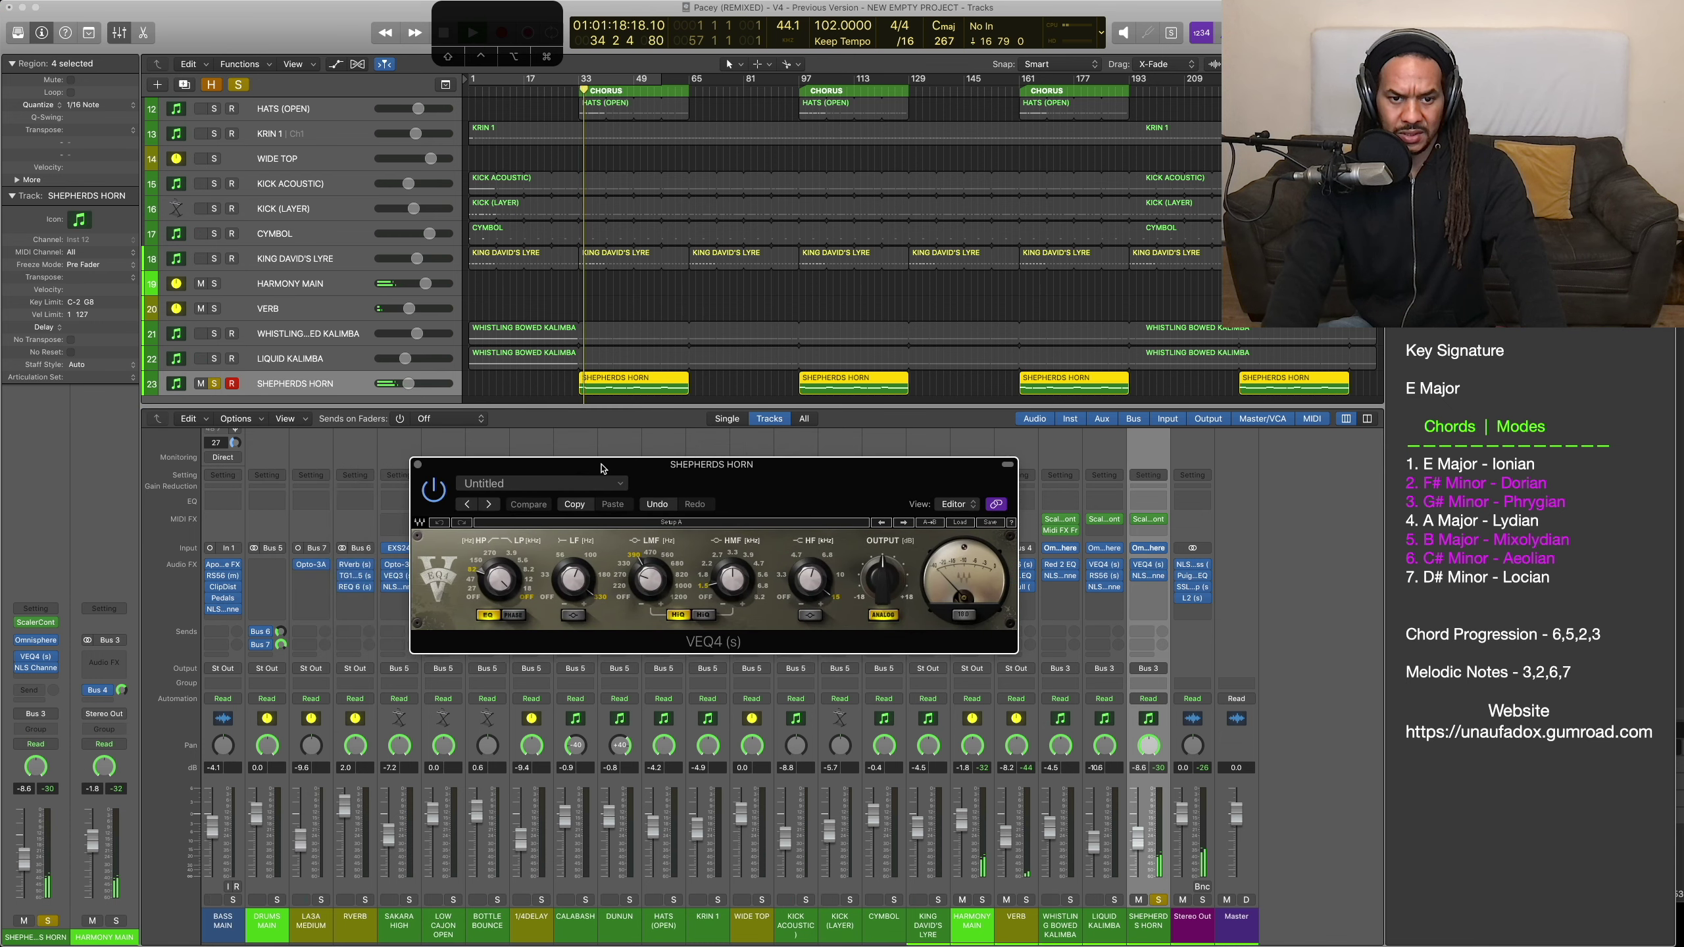
click(627, 601)
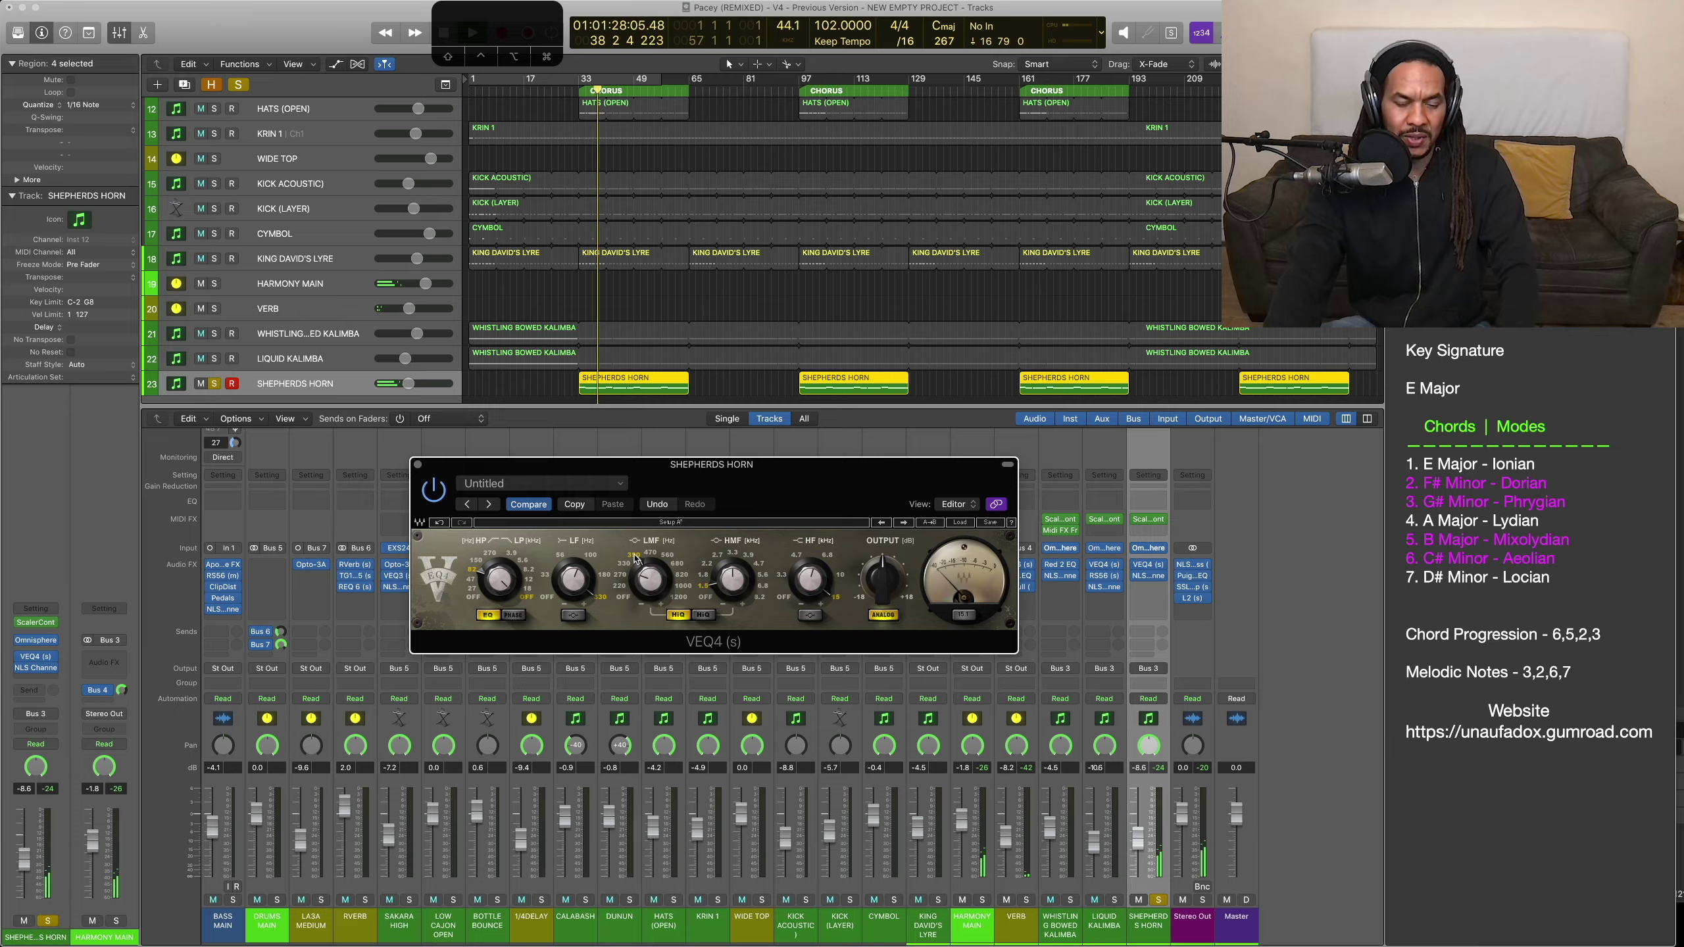
click(251, 875)
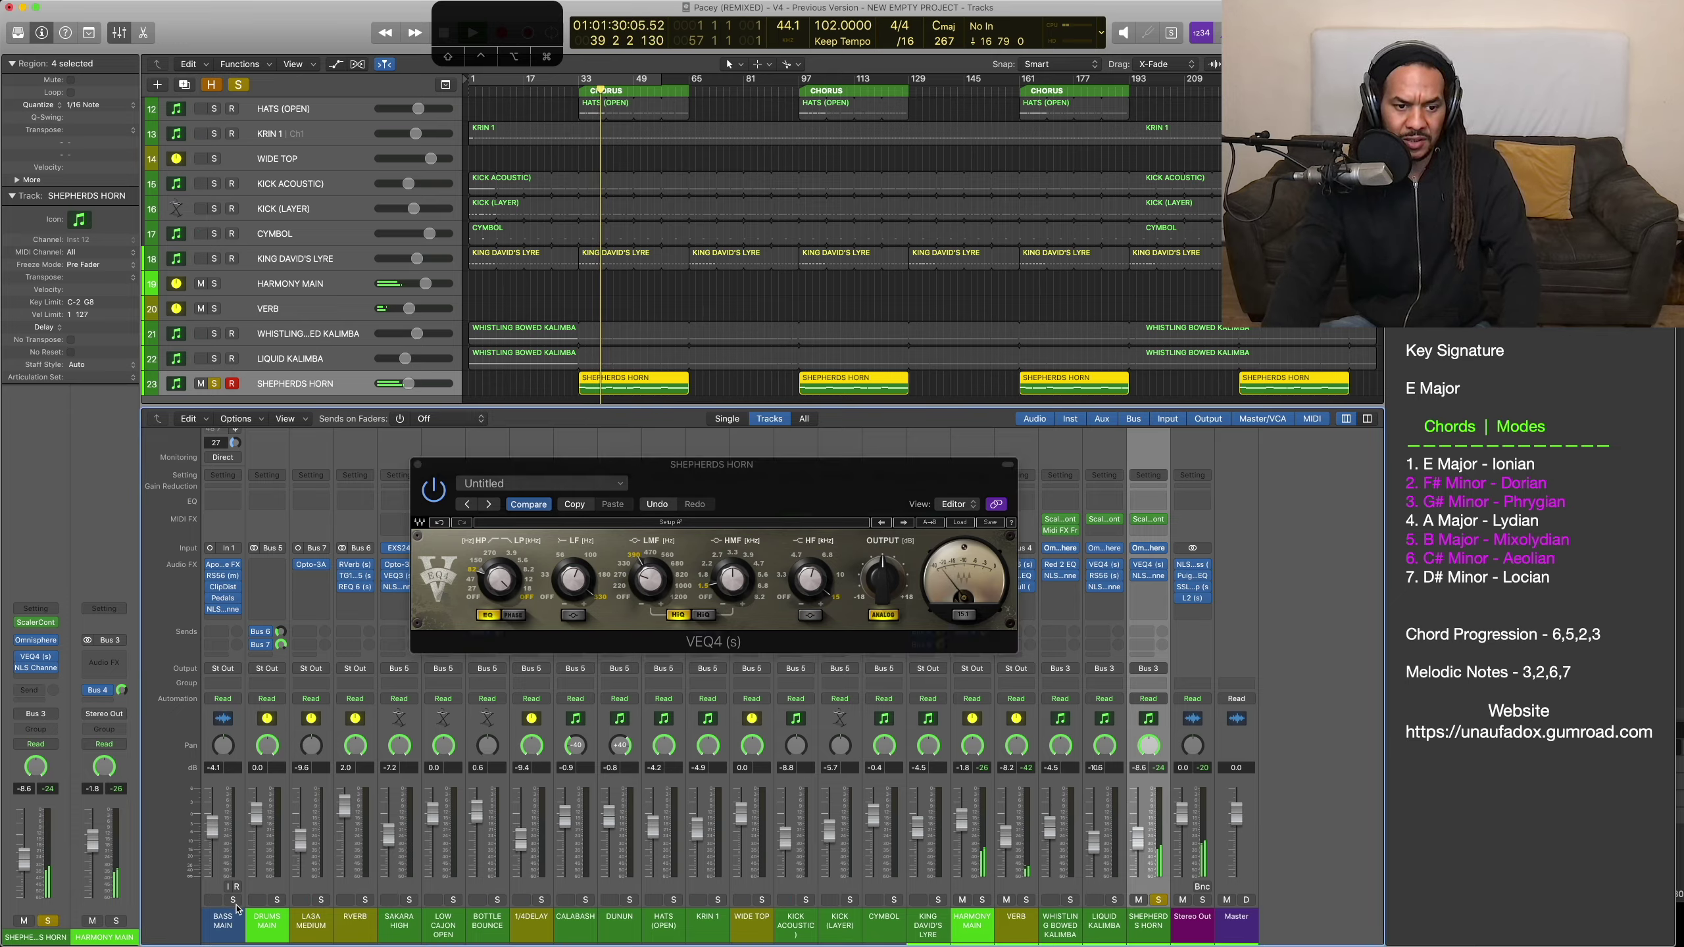
click(624, 601)
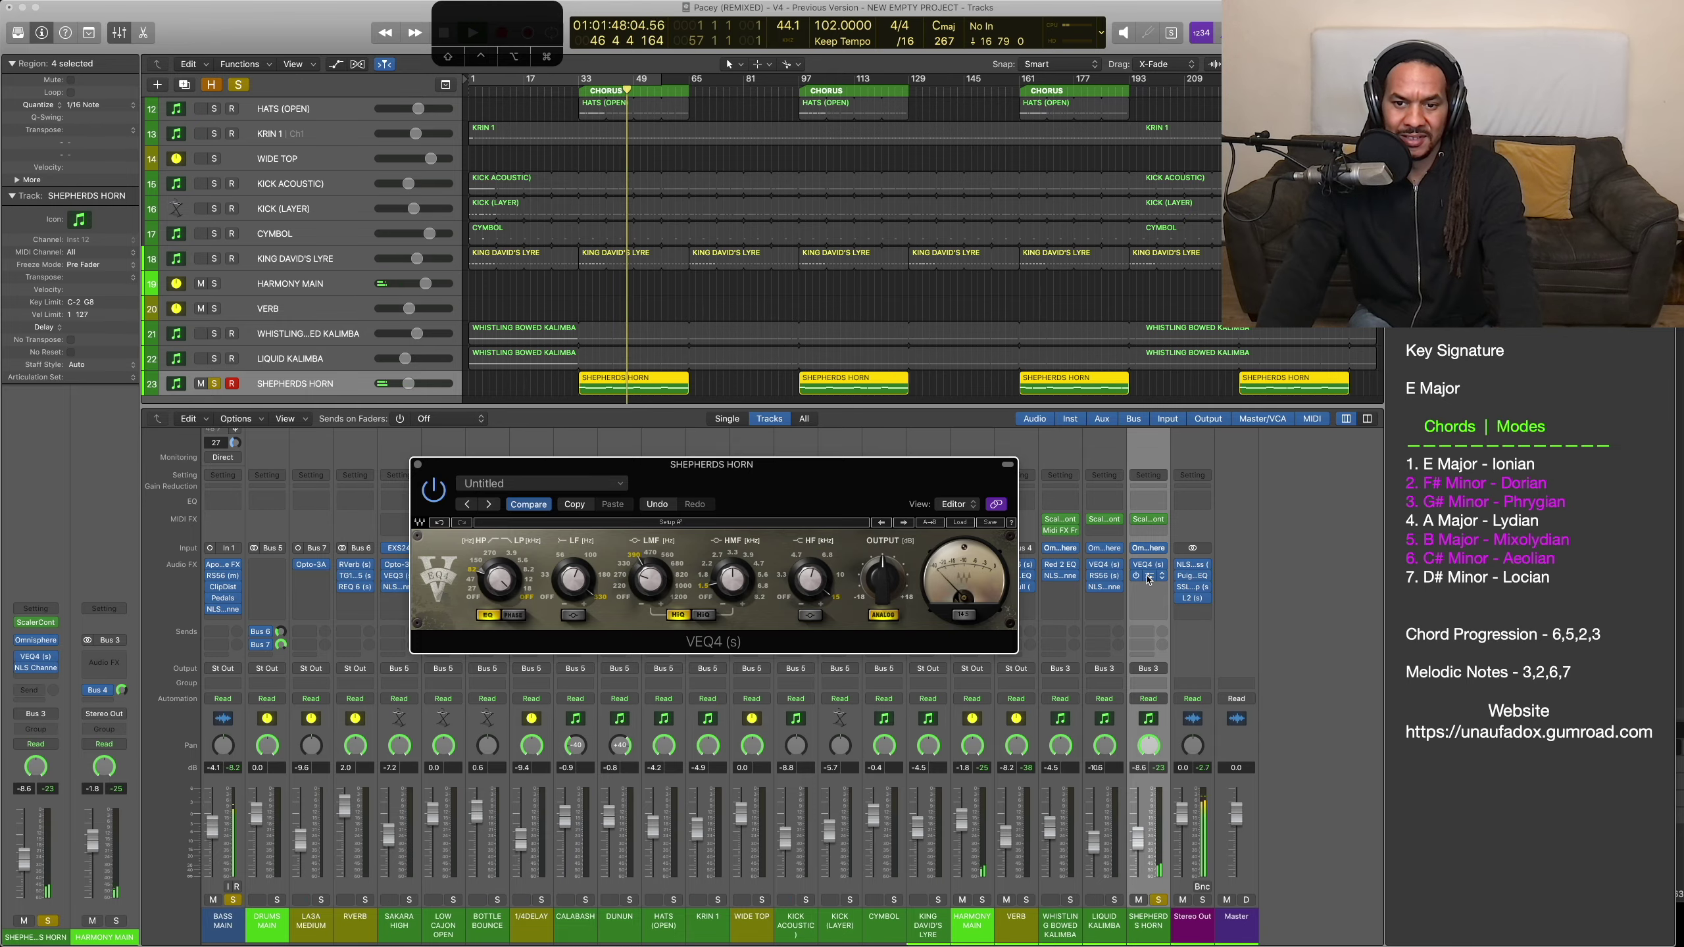
Step: Open SHEPHERDS HORN's NLS Channel and take BASS MAIN out of the solo
click(1151, 576)
click(232, 900)
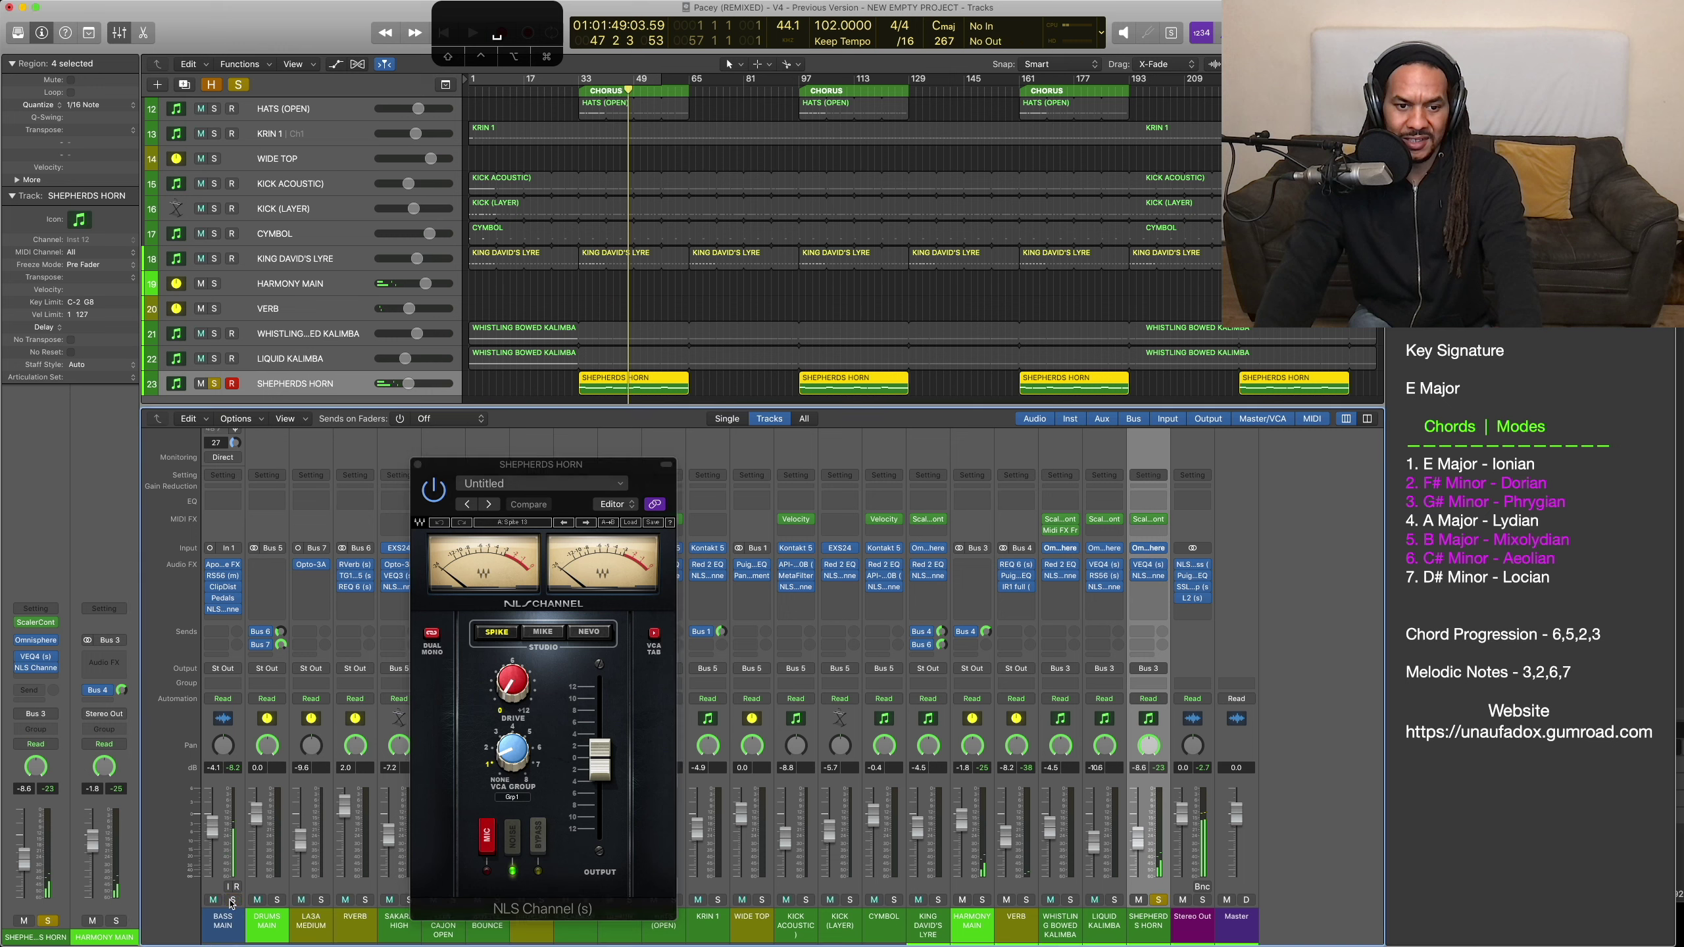
drag(504, 467, 513, 380)
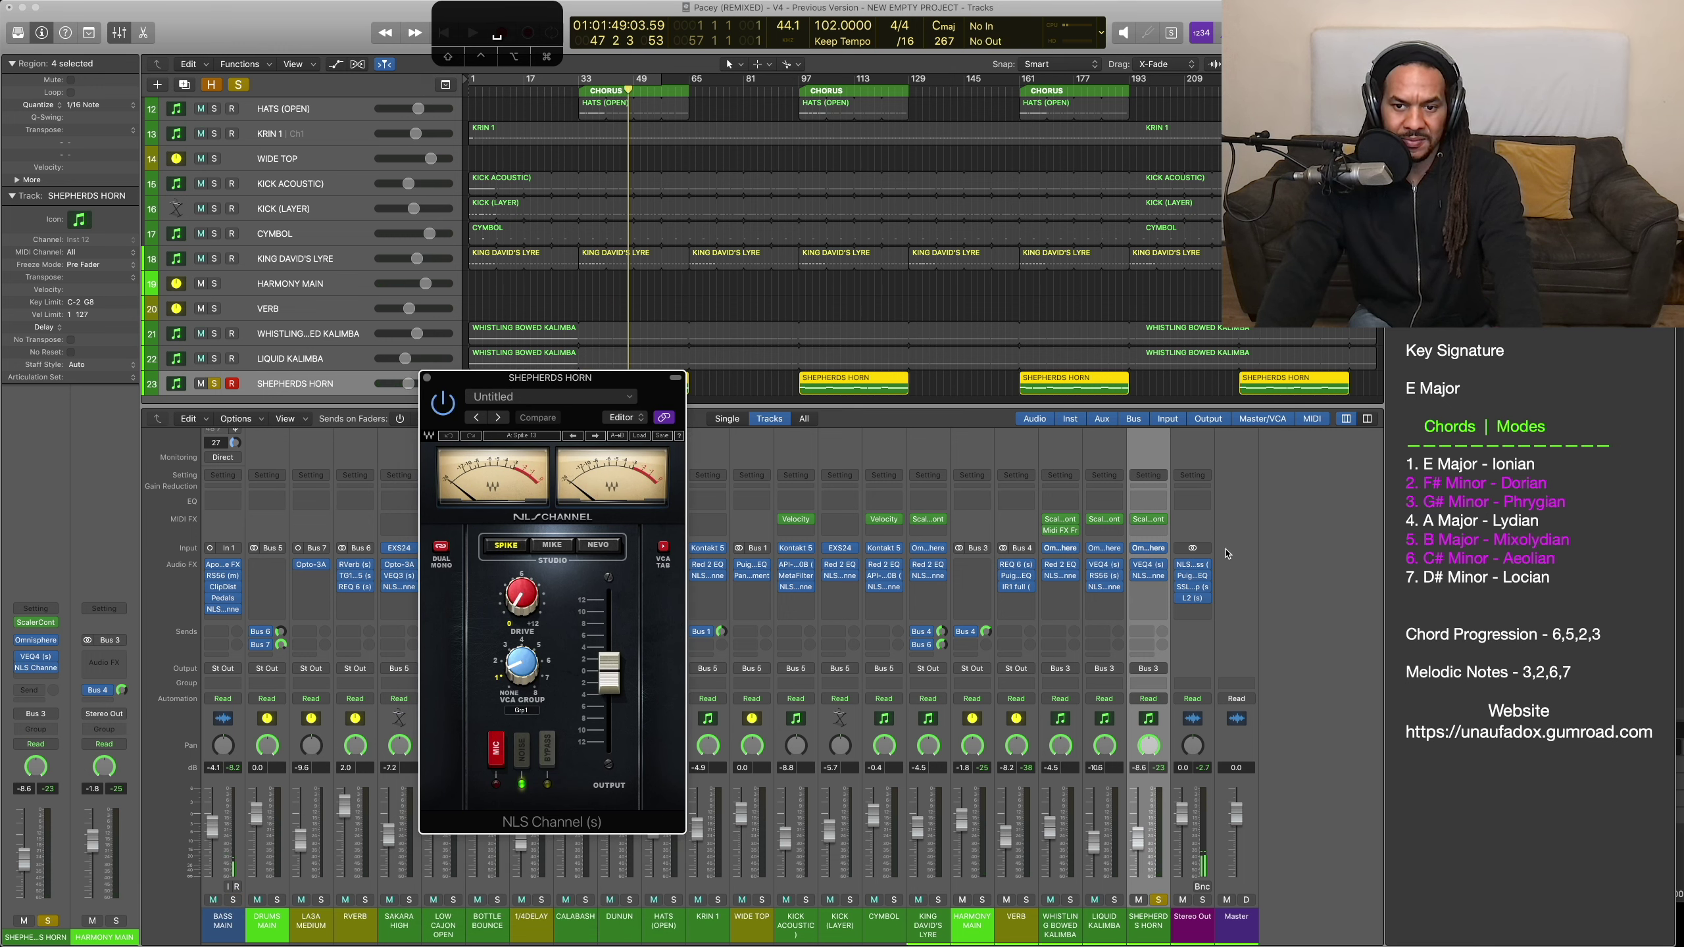
Step: Review Stereo Out's NLS Buss, PuigTec EQP1A and SSLComp, comparing the NLS Buss with CYMBOL's NLS Channel
click(1204, 568)
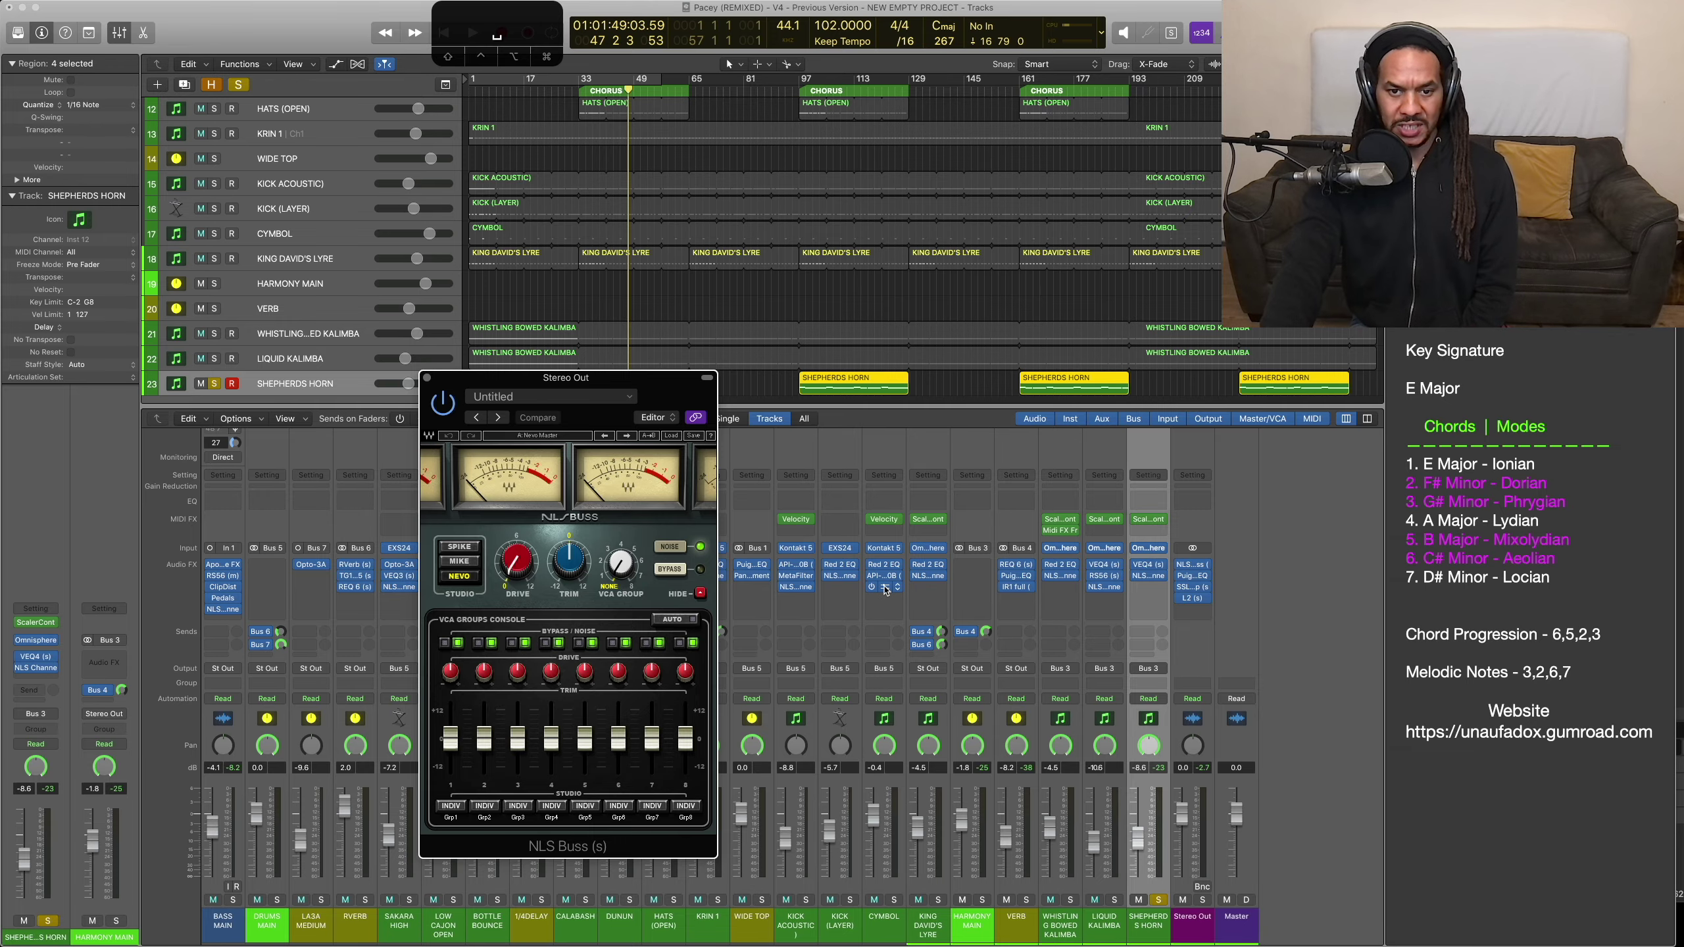
click(894, 588)
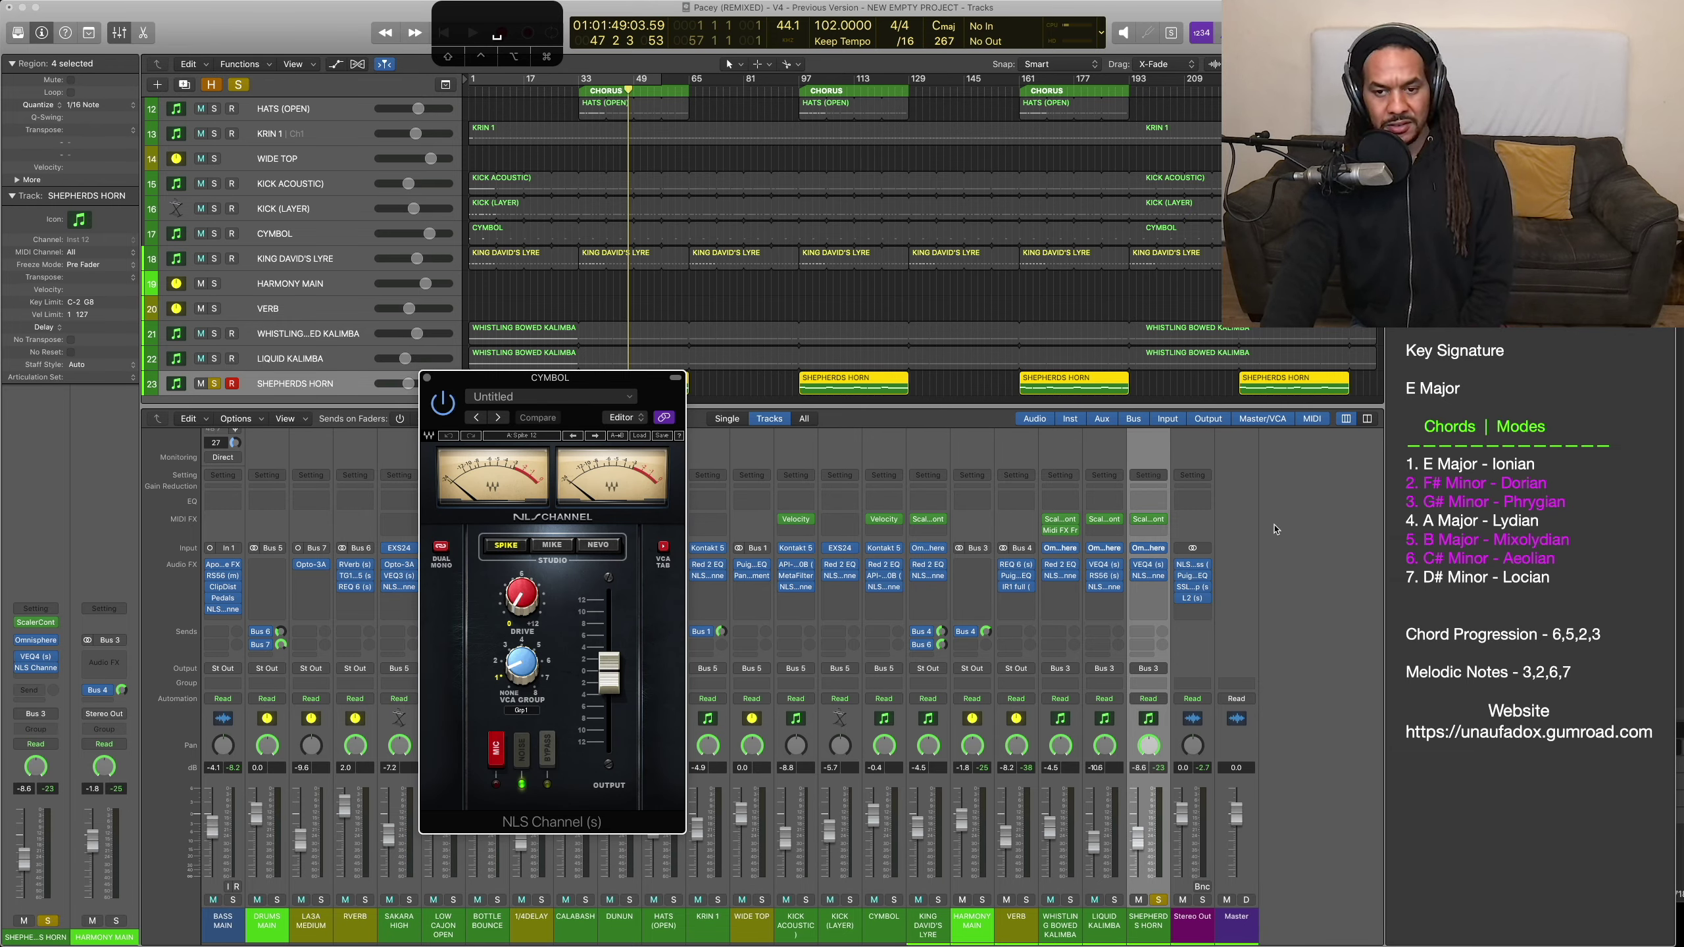
click(1193, 565)
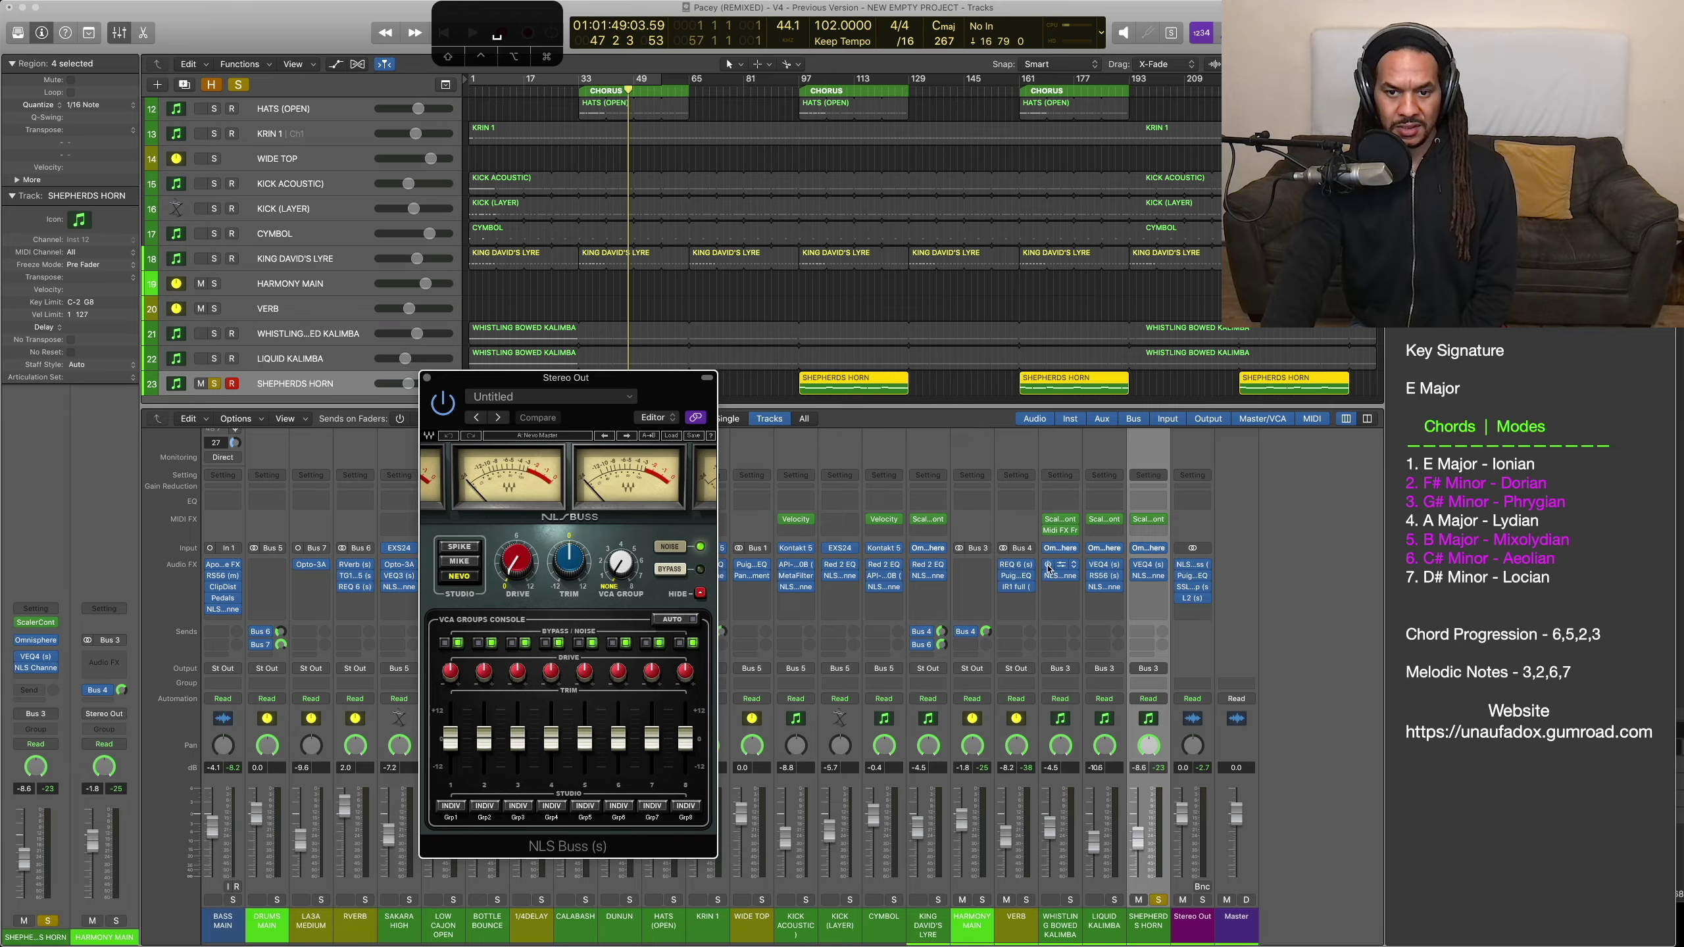
click(1194, 577)
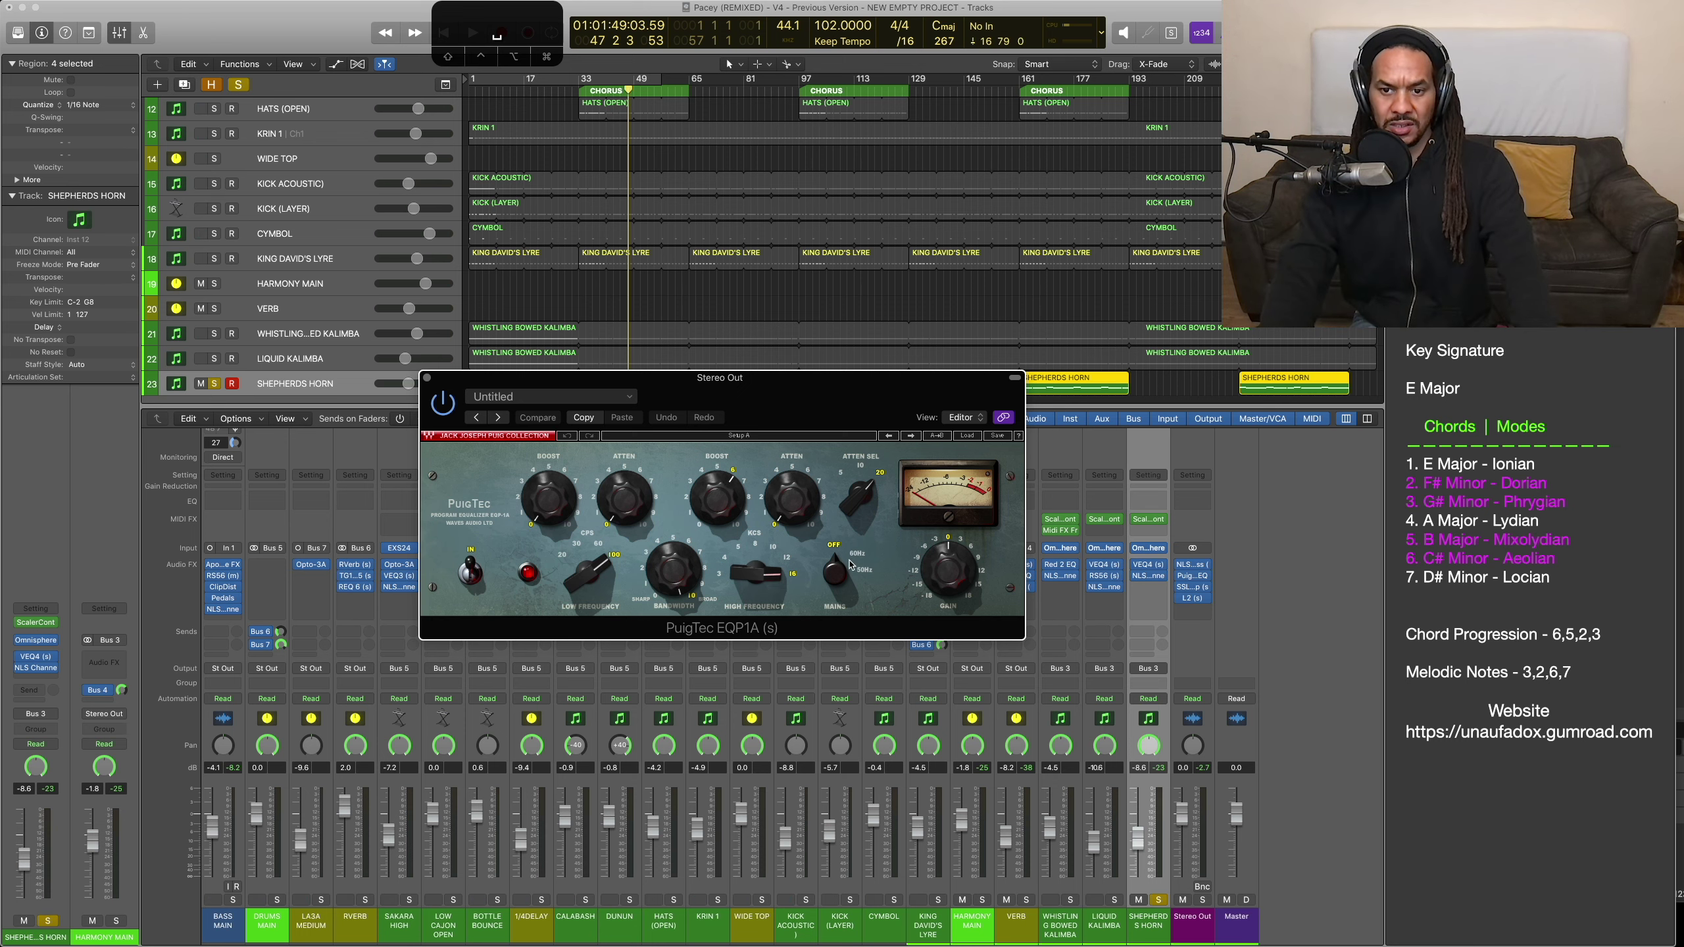
click(1193, 587)
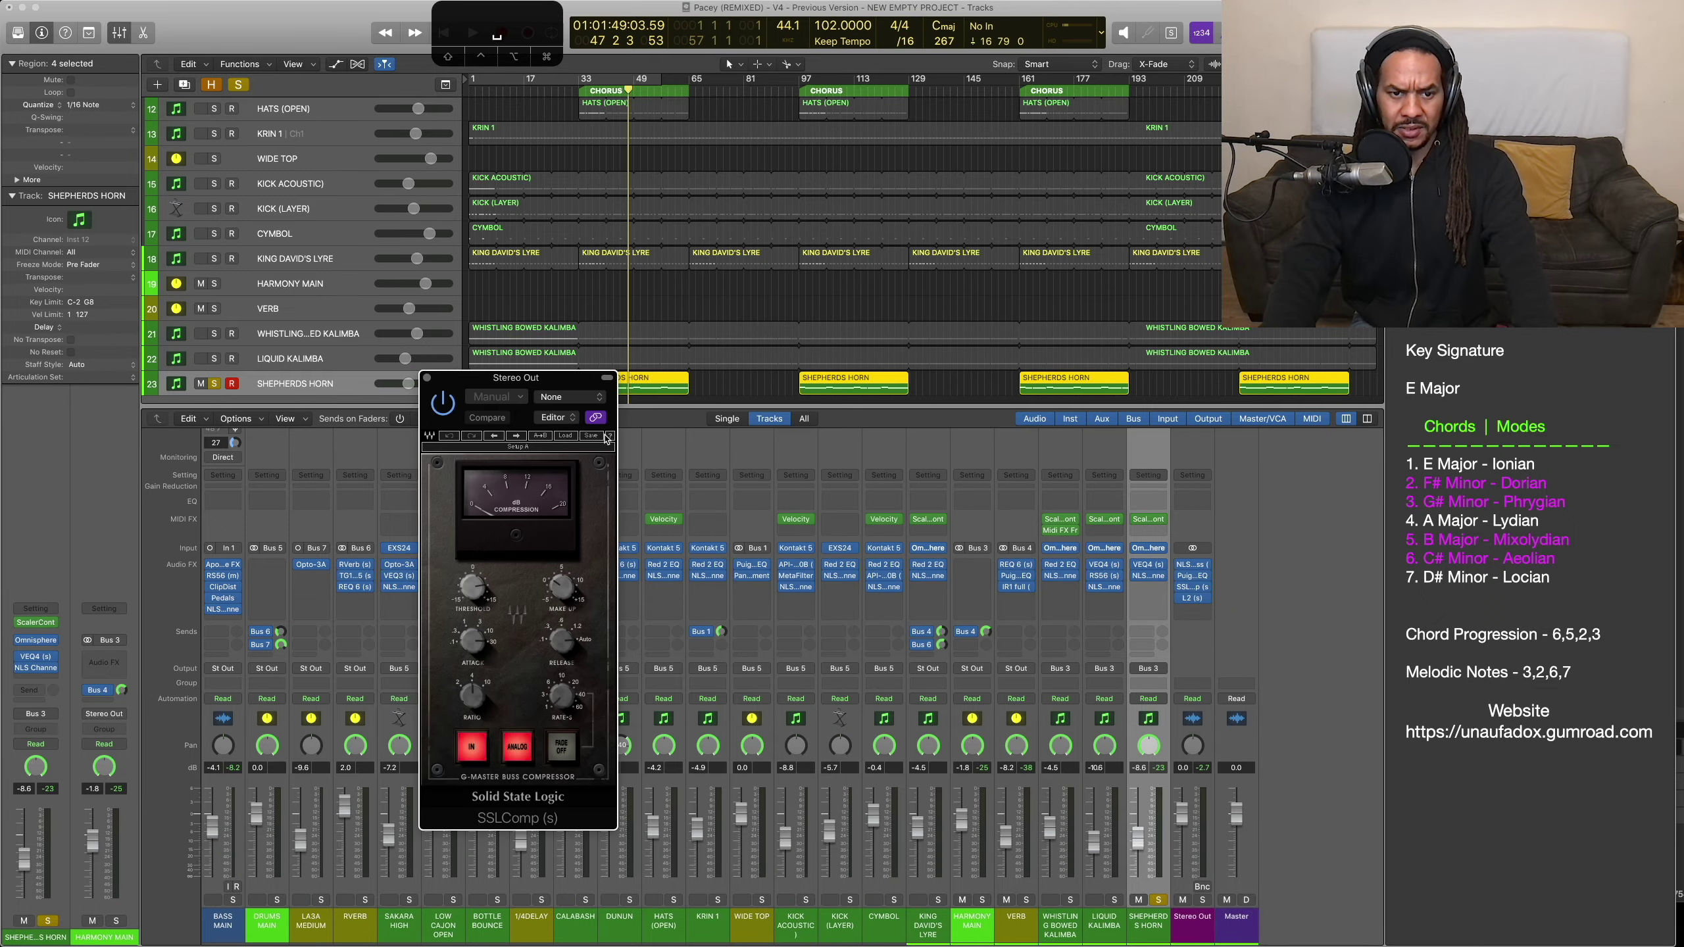
Step: Take SHEPHERDS HORN out of the solo and play the full mix from the start while checking Stereo Out's SSLComp
key(space)
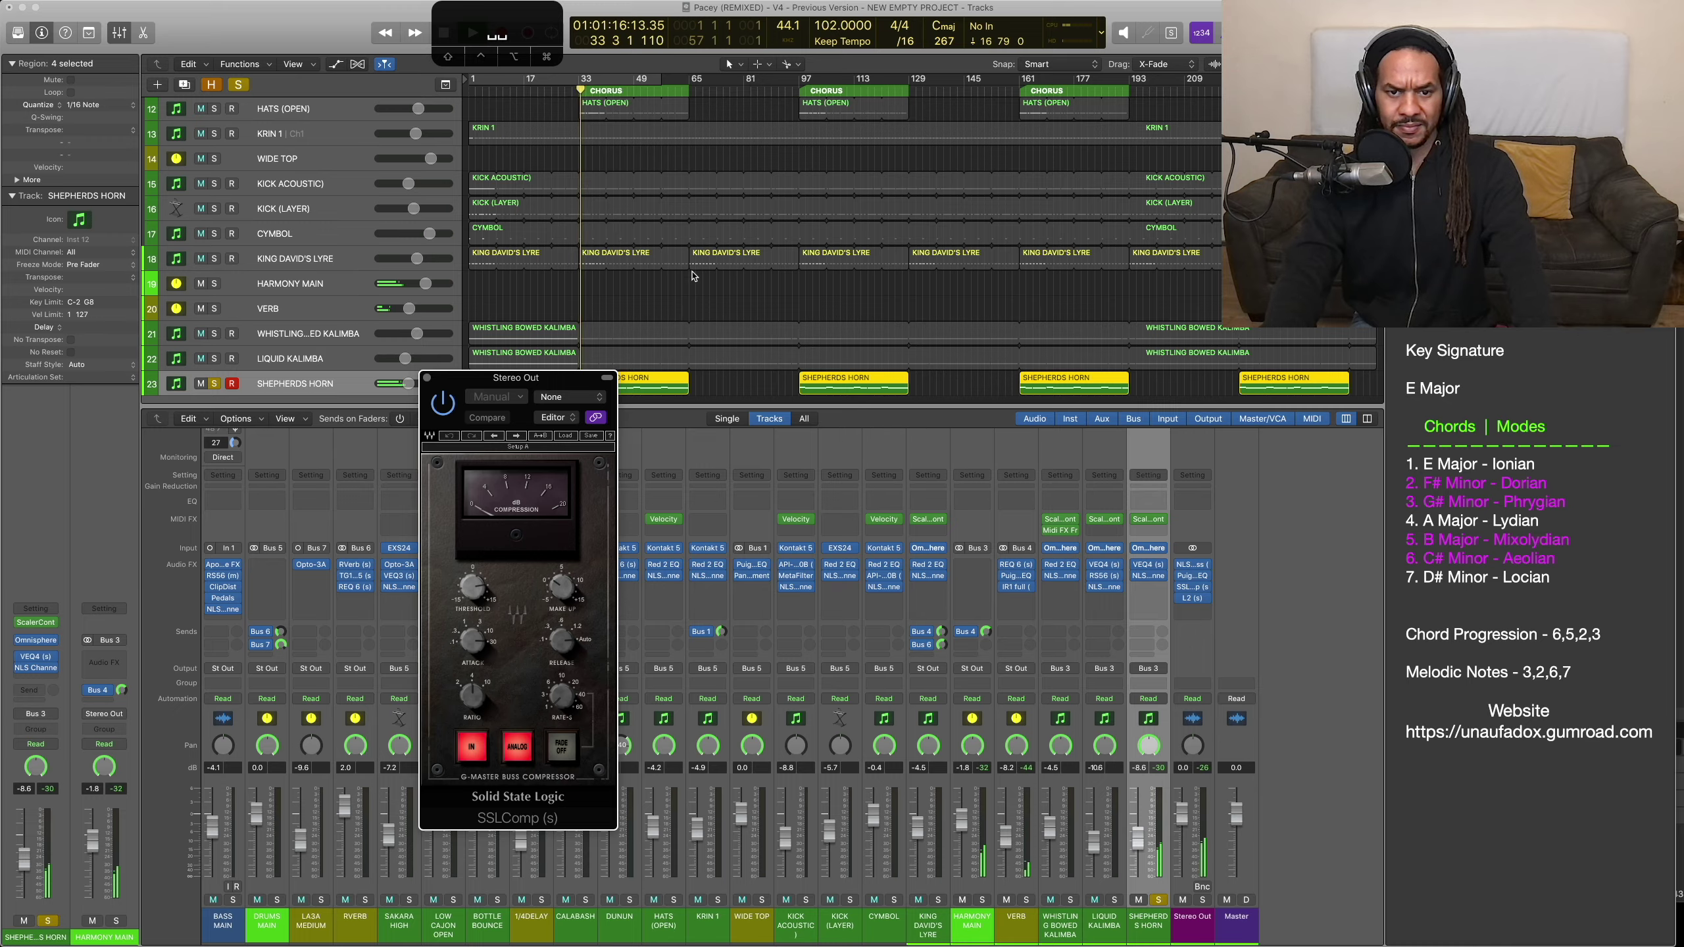
click(214, 384)
key(0)
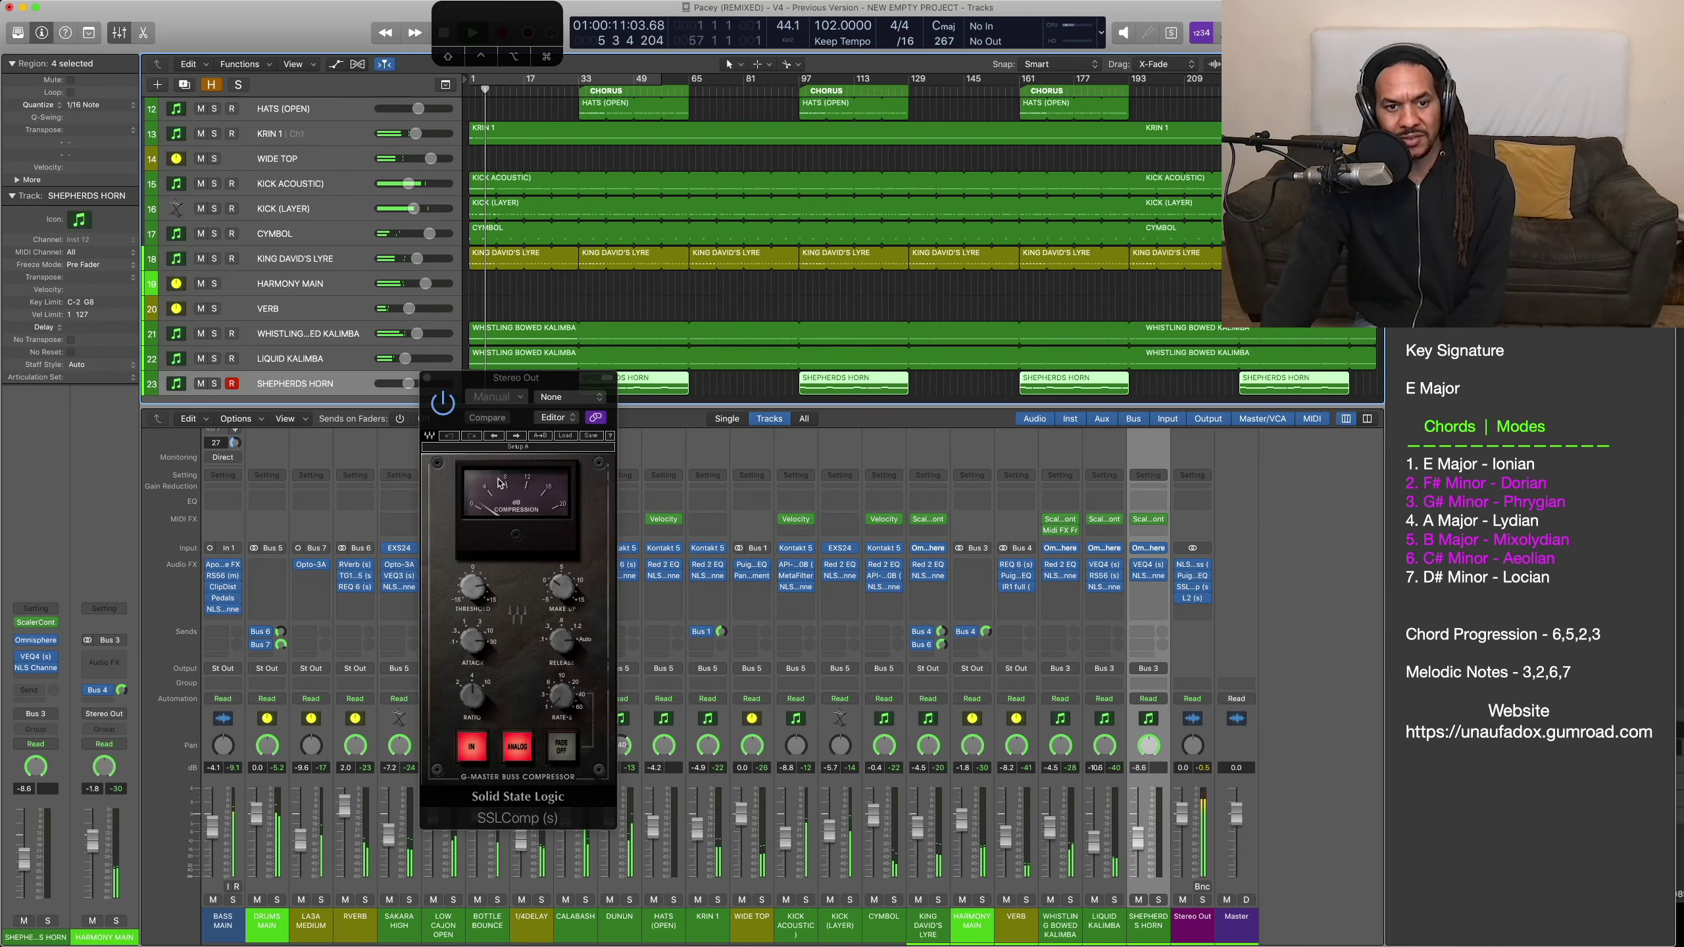
click(446, 415)
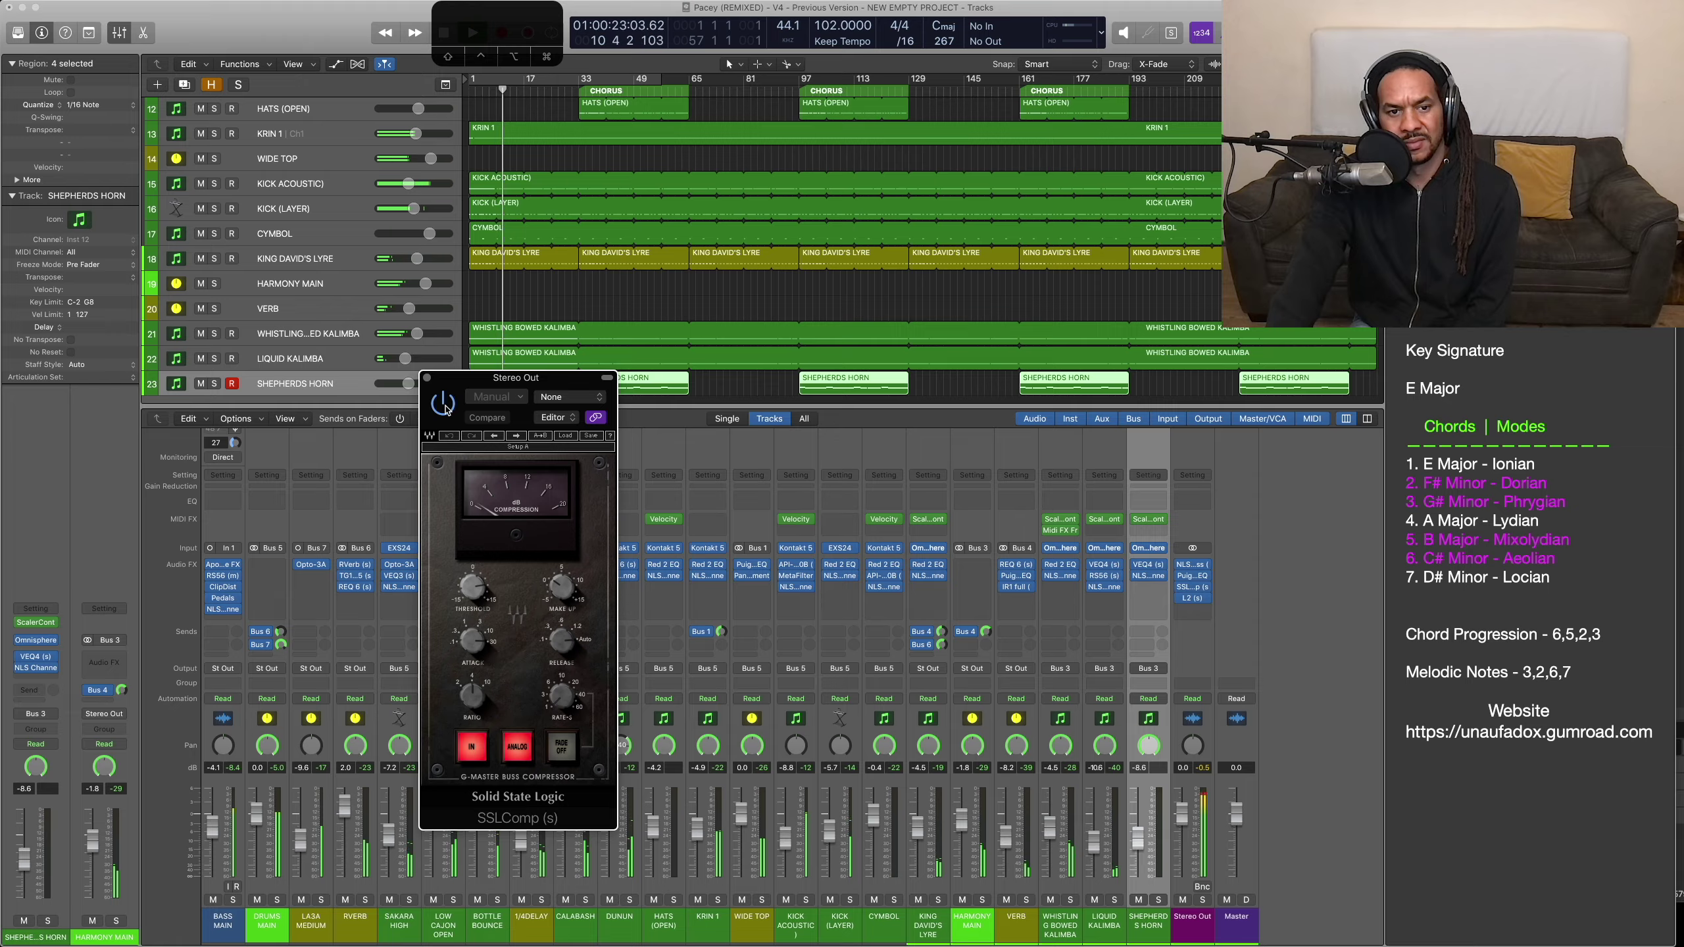
key(space)
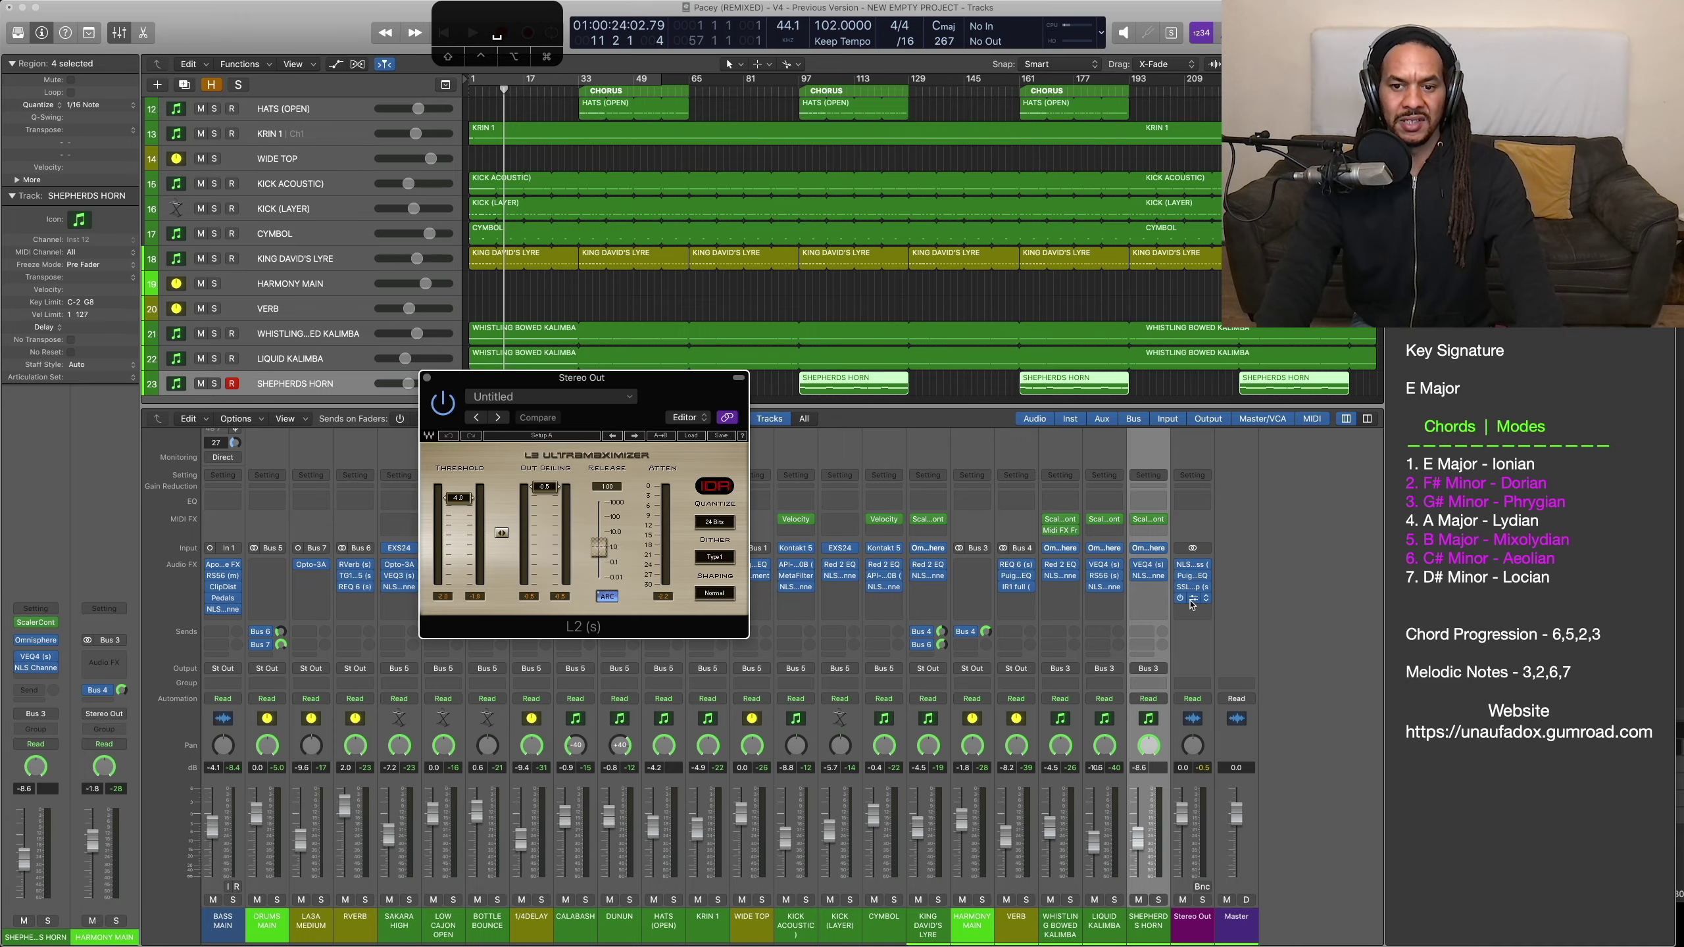
Step: Play the mix from the start while examining Stereo Out's L2 Ultramaximizer, and close the plug-in window
key(space)
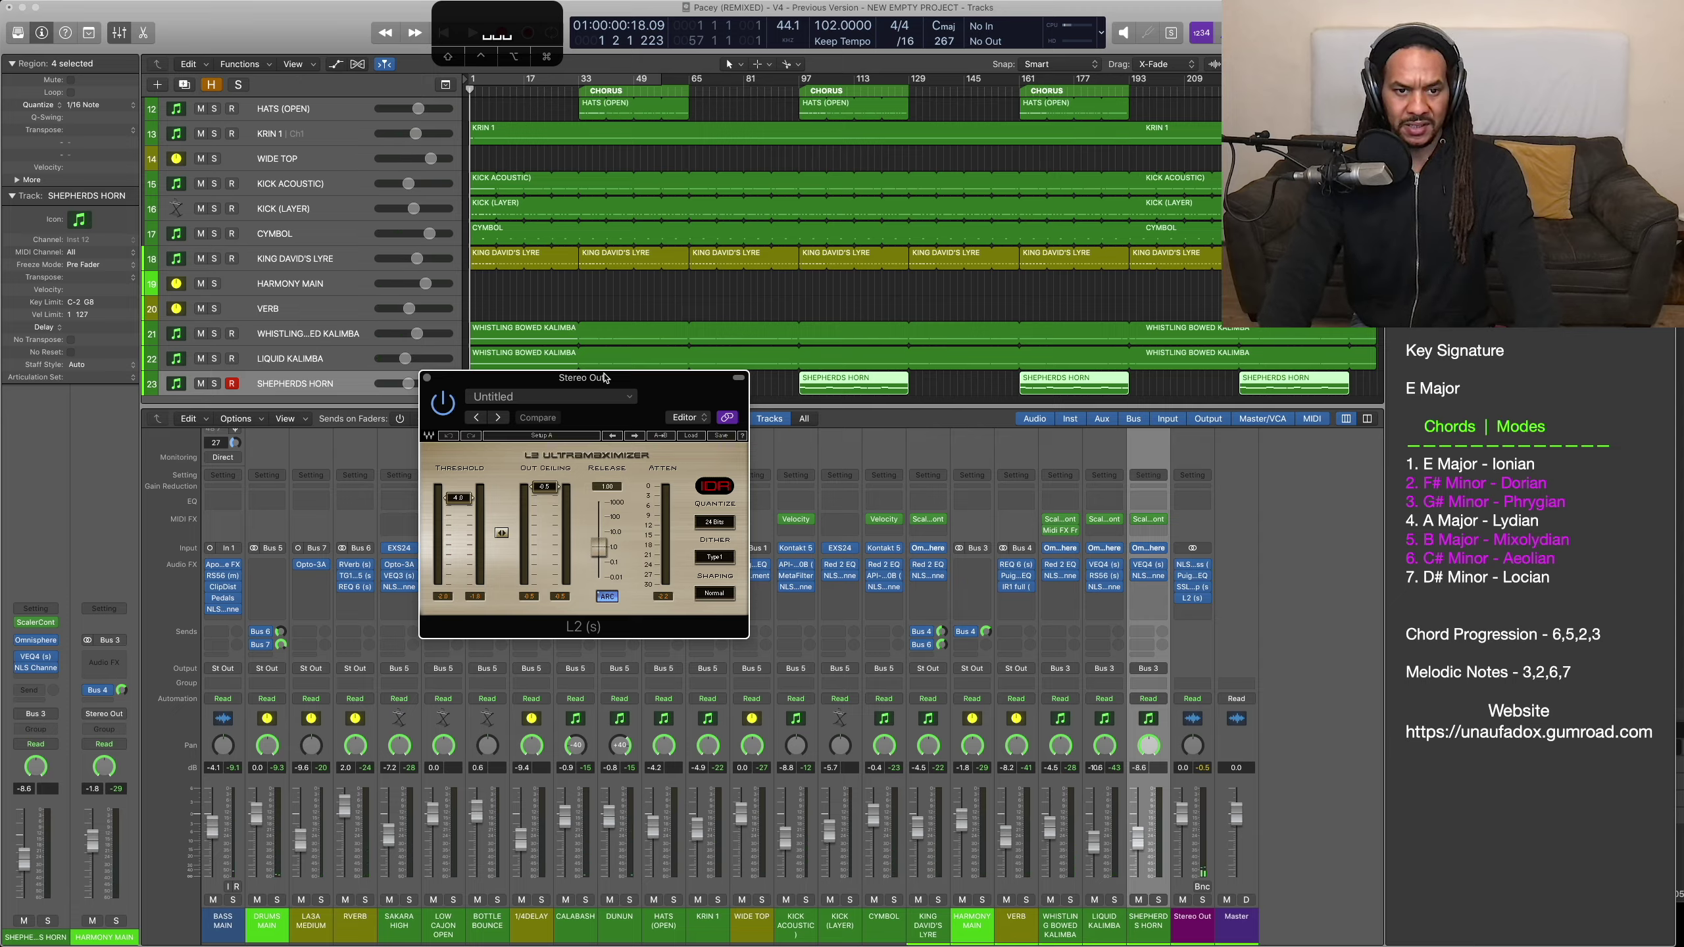
drag(605, 379, 797, 553)
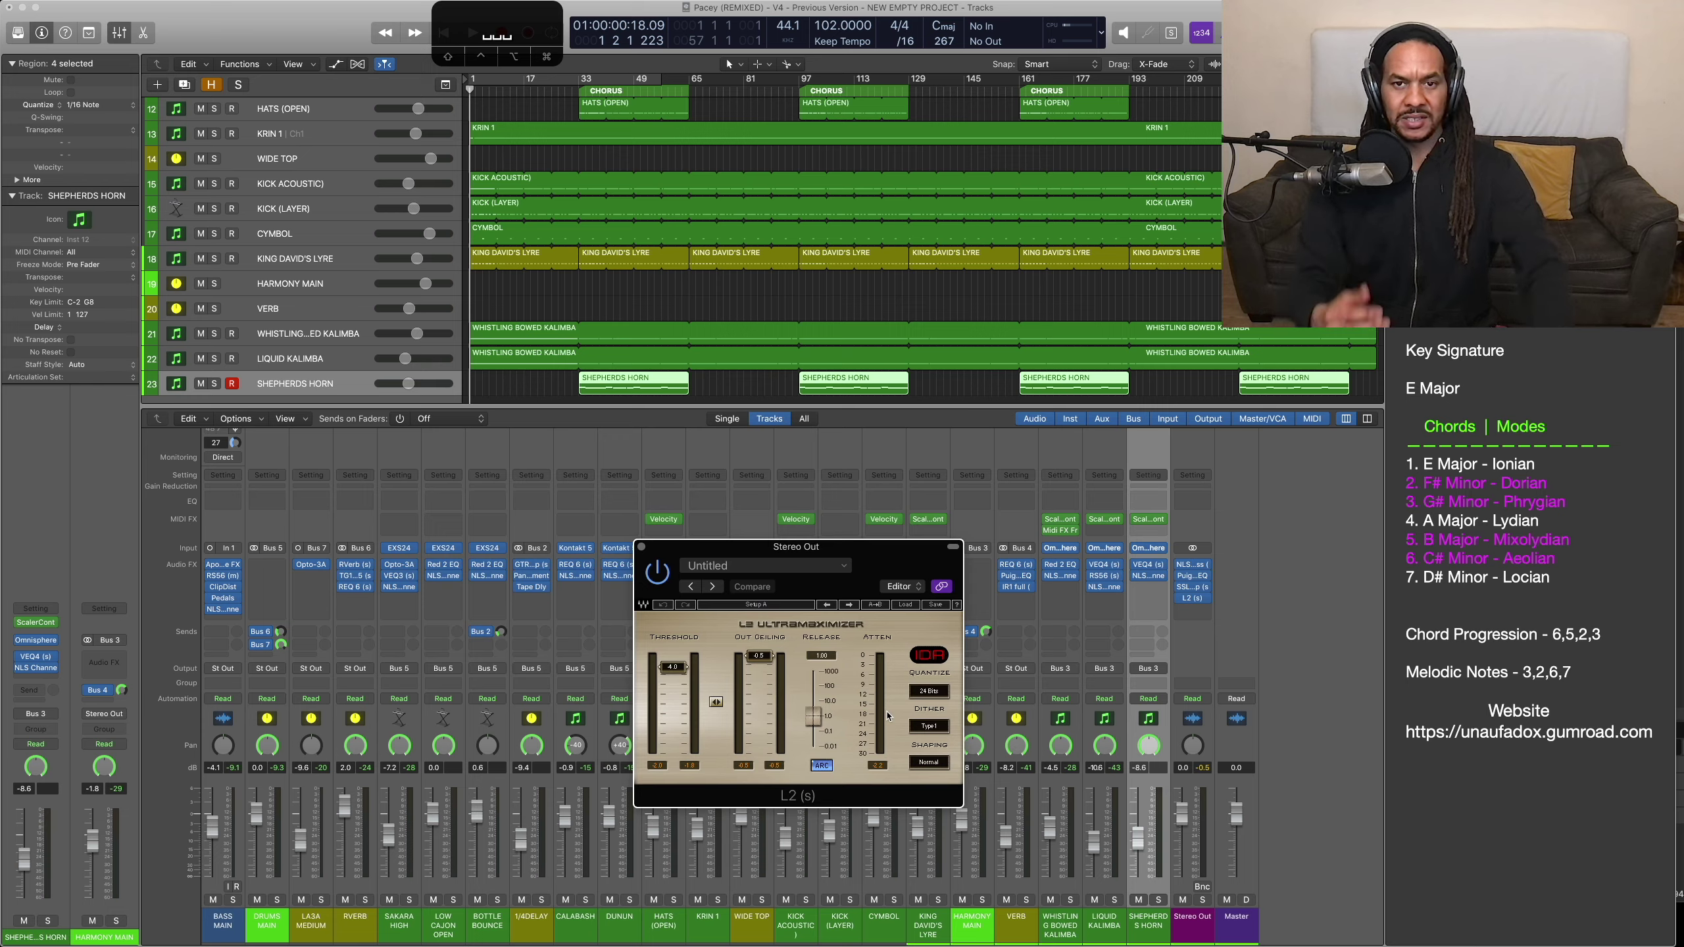
key(space)
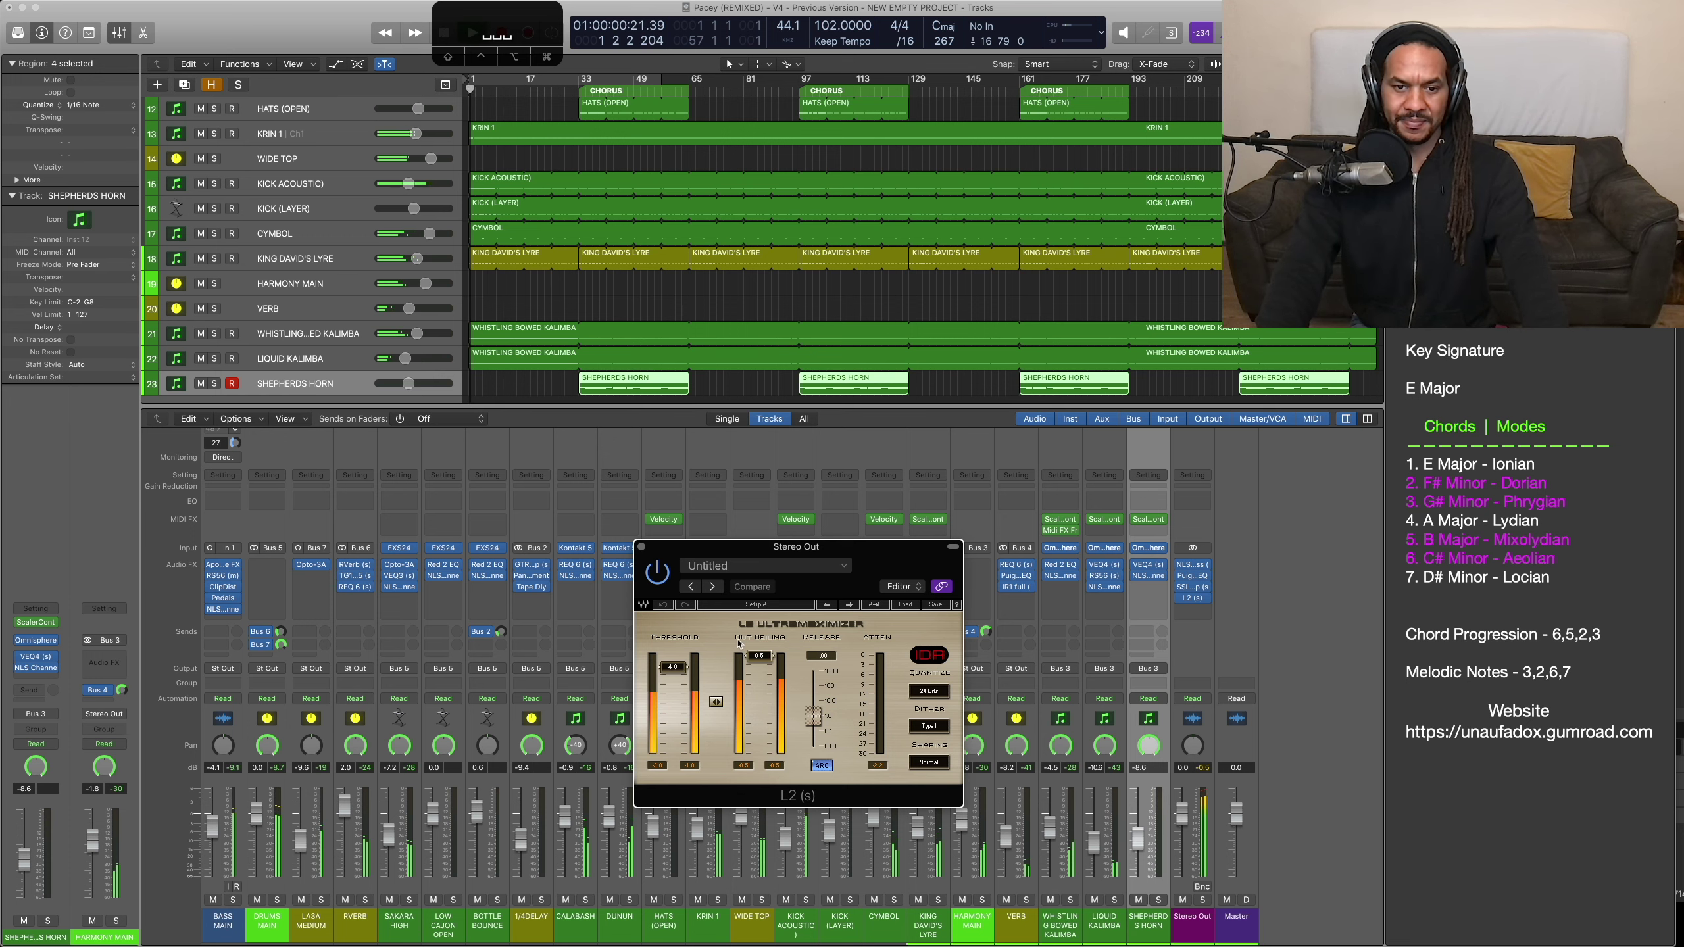
click(641, 546)
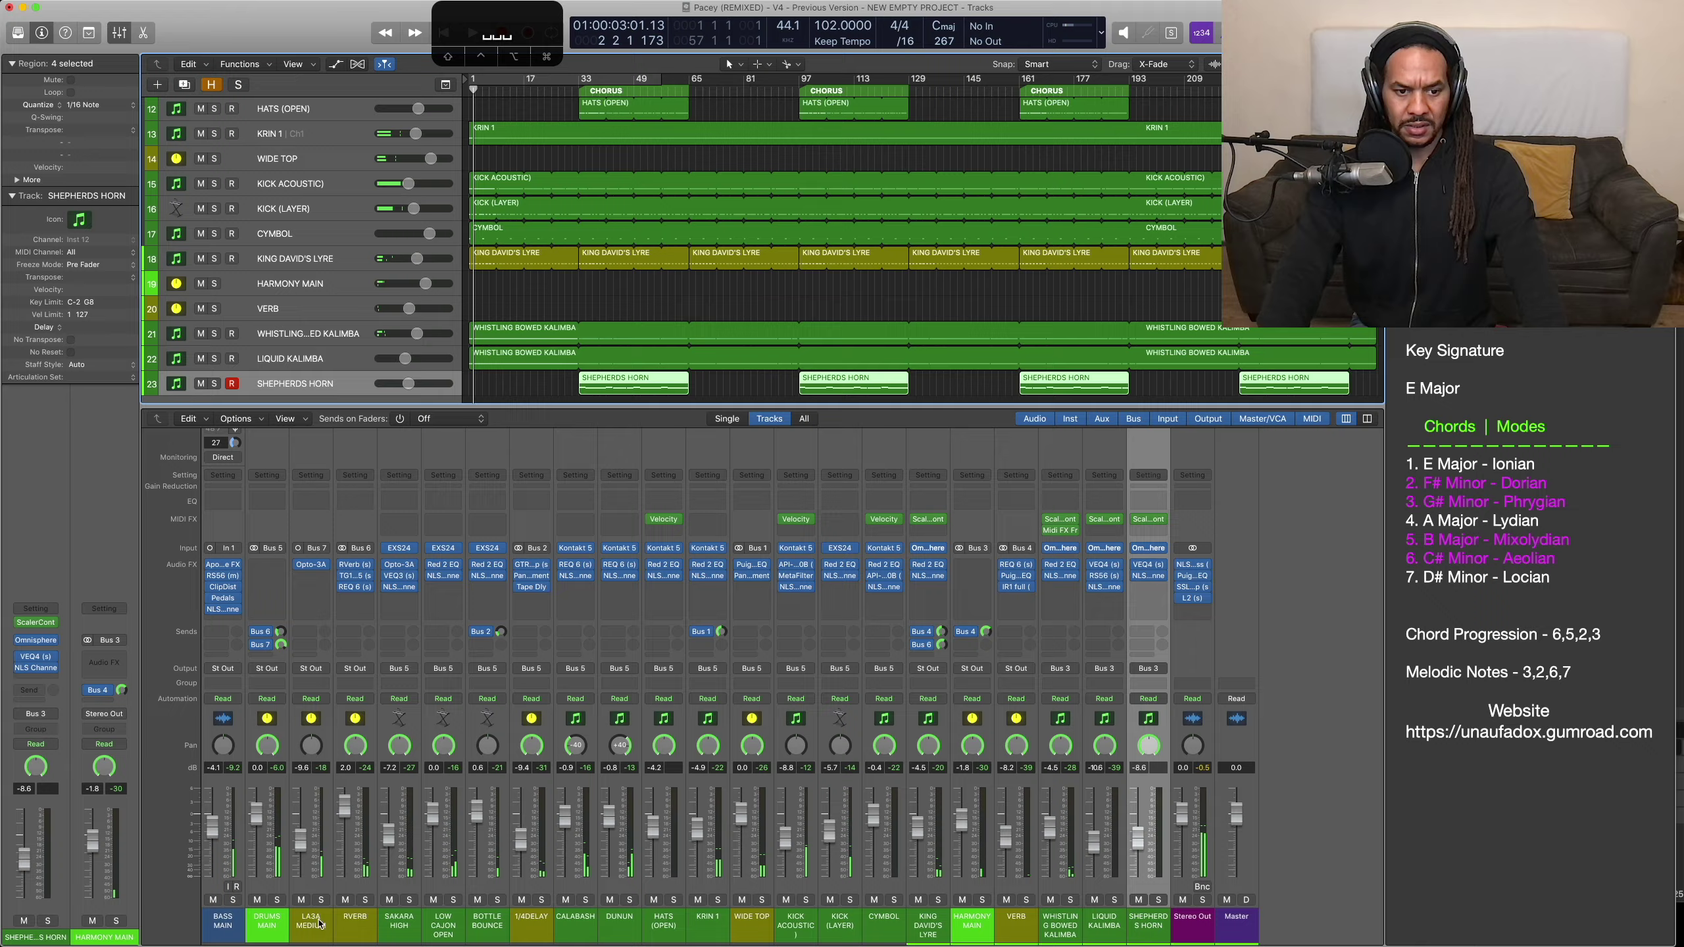
Step: Solo SAKARA HIGH and open its EXS24 instrument clear of the track list during playback
click(408, 921)
key(s)
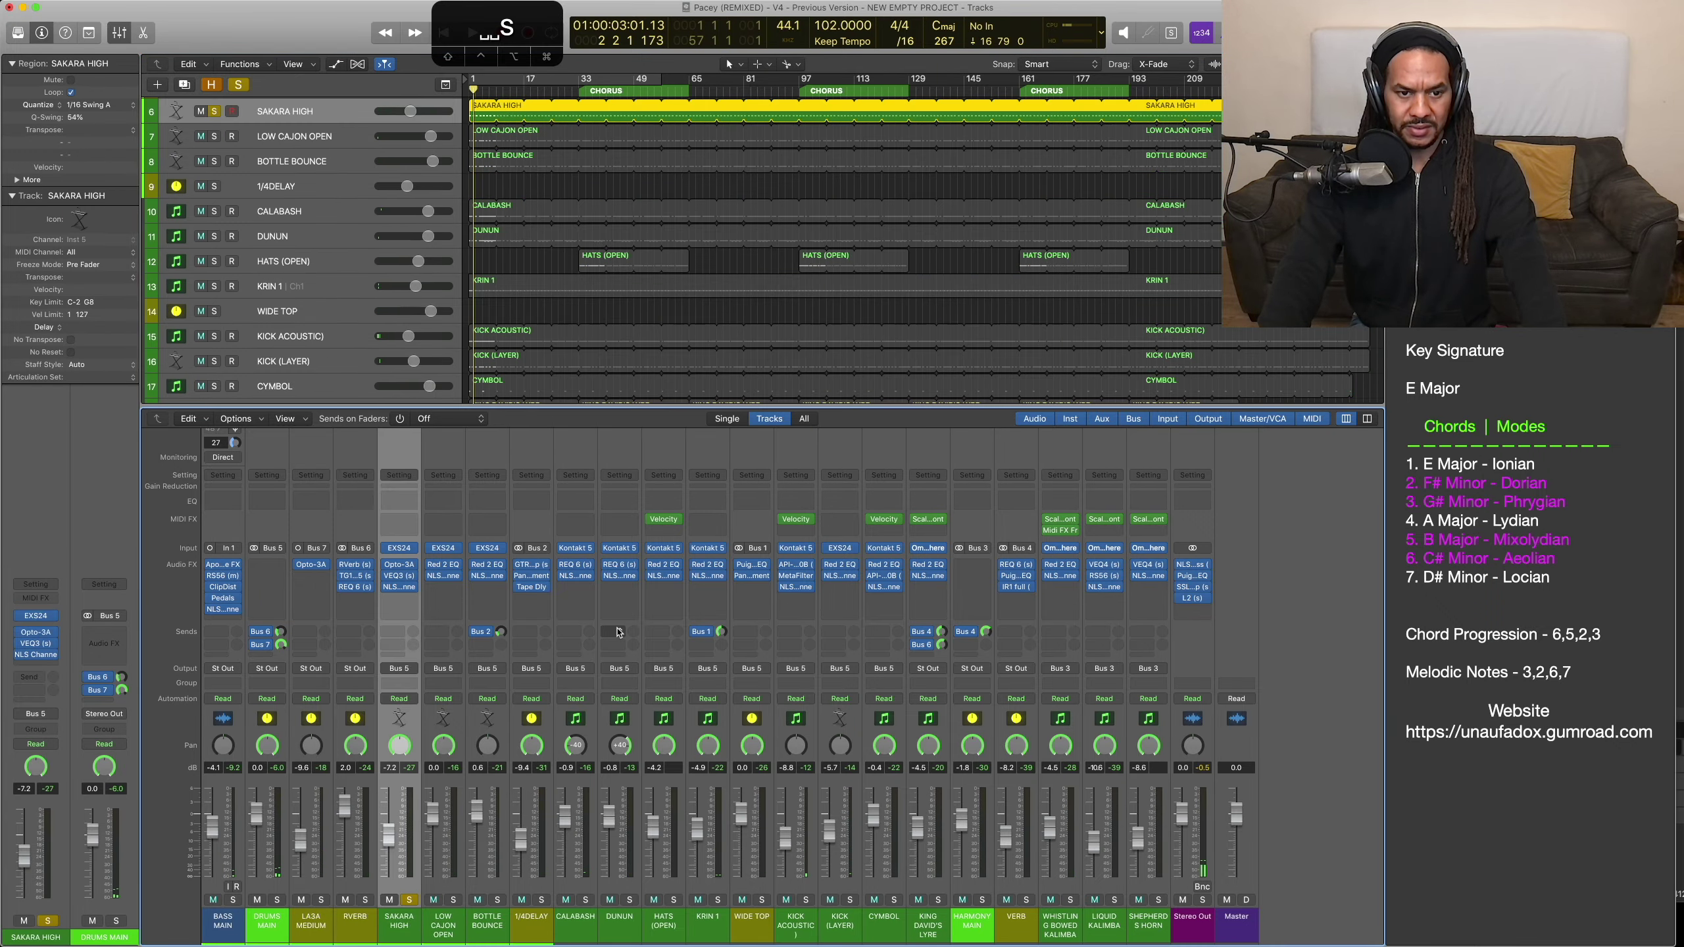
click(399, 548)
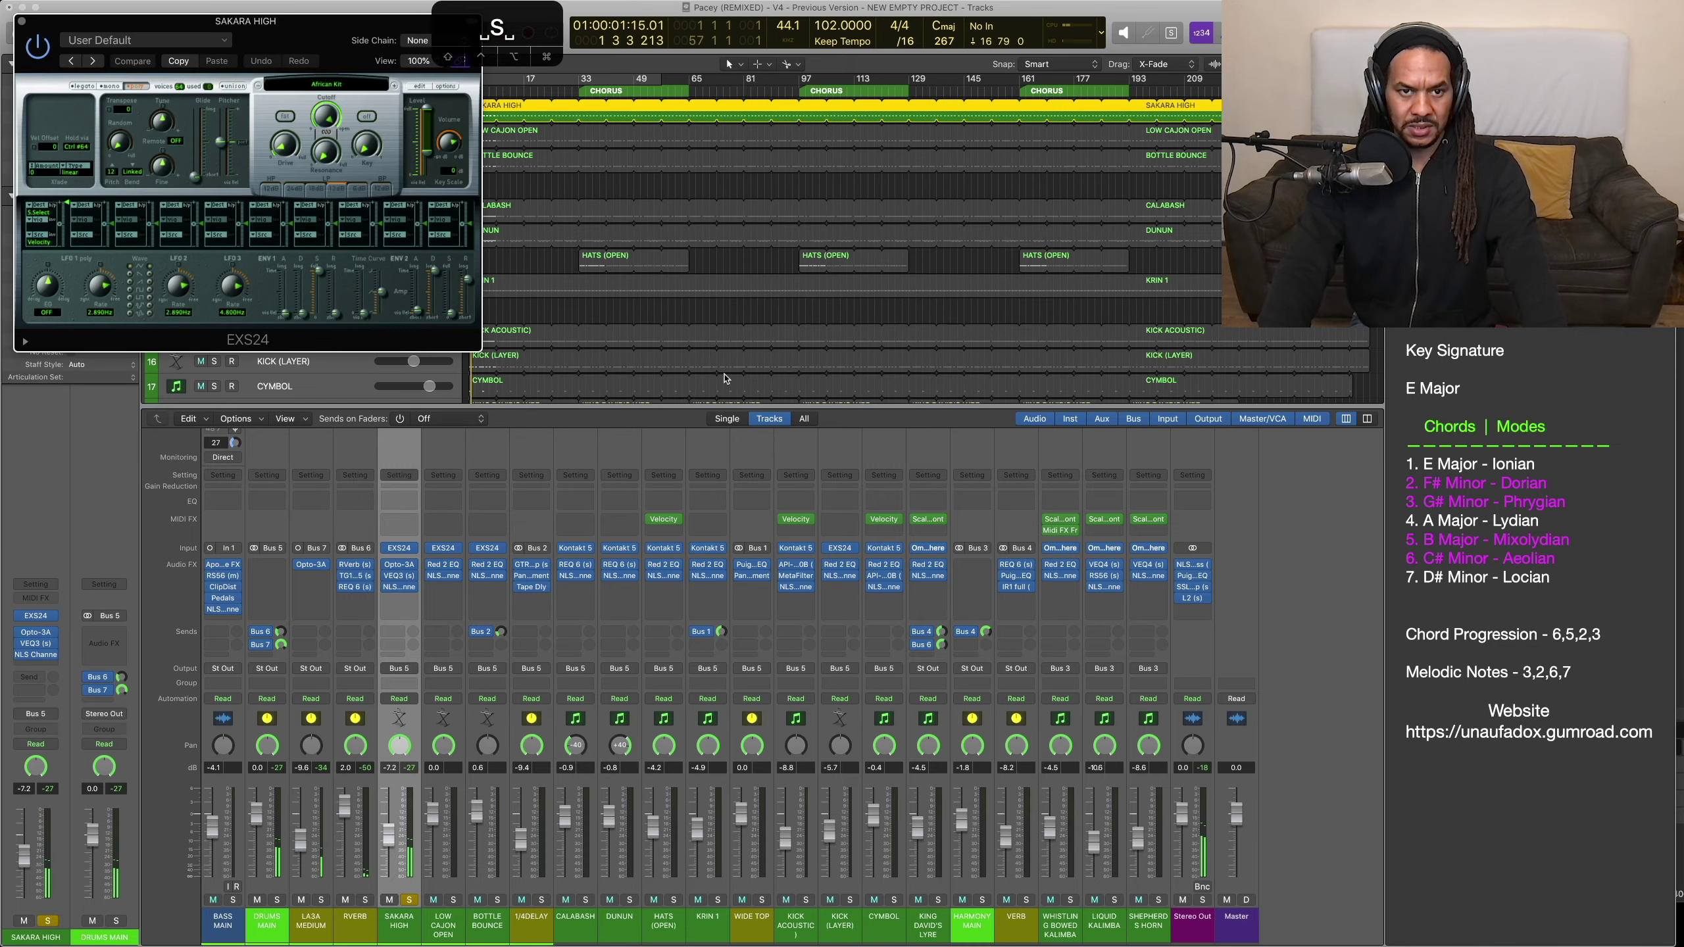
drag(266, 39, 1067, 442)
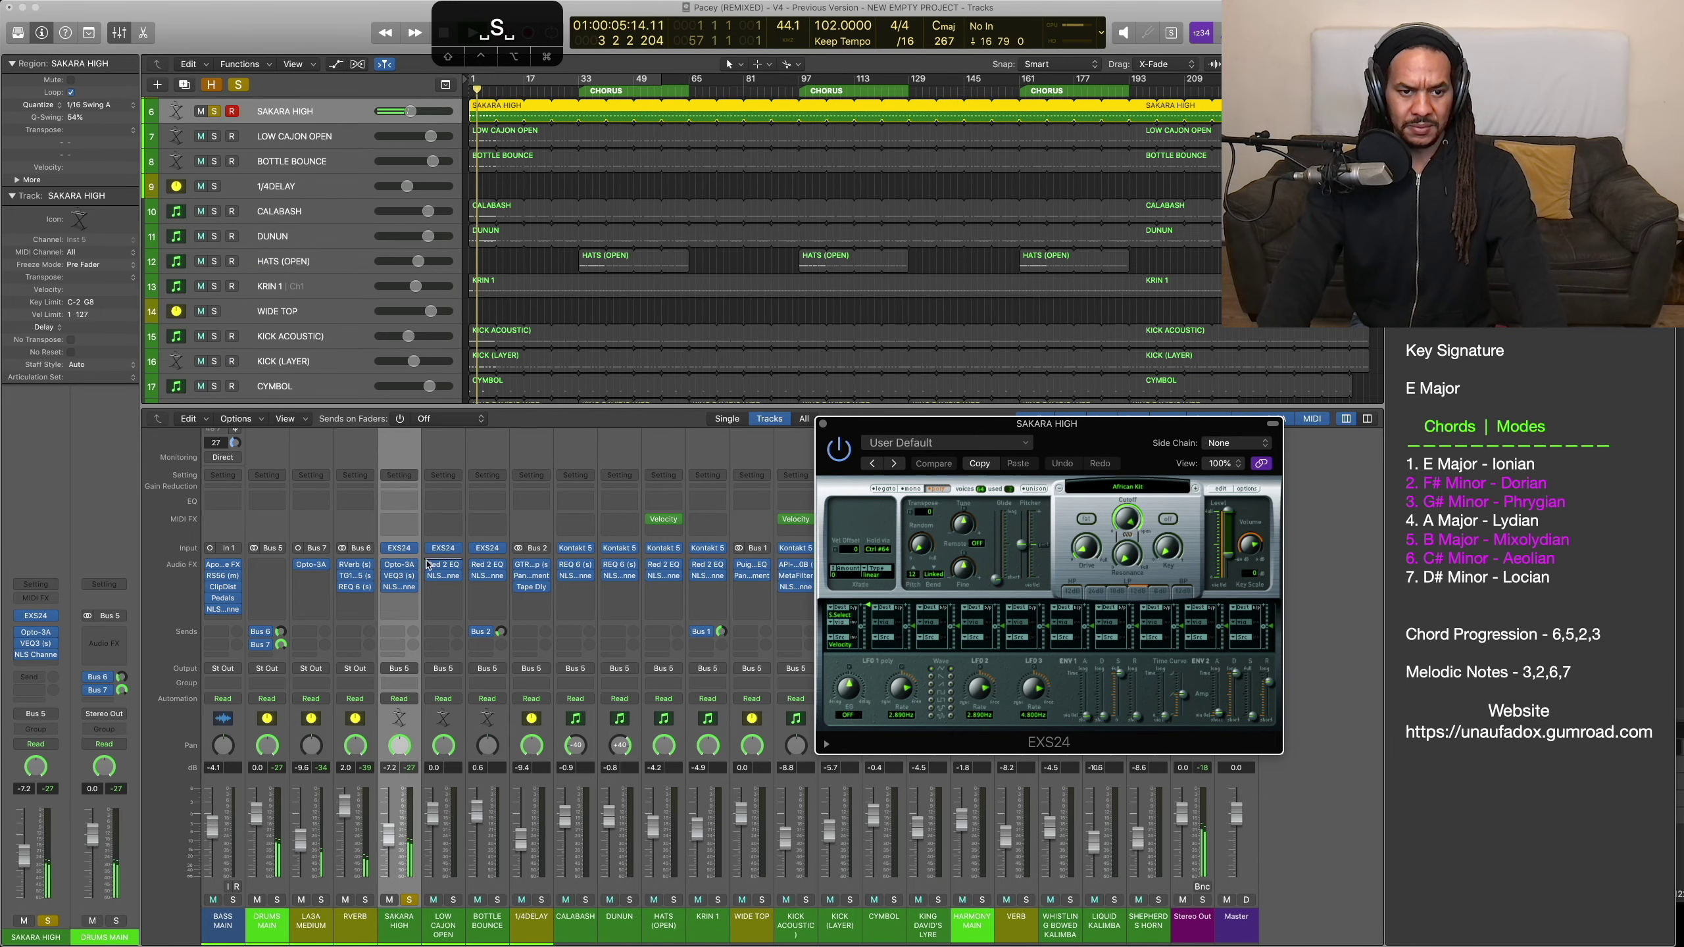
Step: Examine SAKARA HIGH's Opto-3A compressor and VEQ3 equalizer while playing the soloed track from the start
click(402, 567)
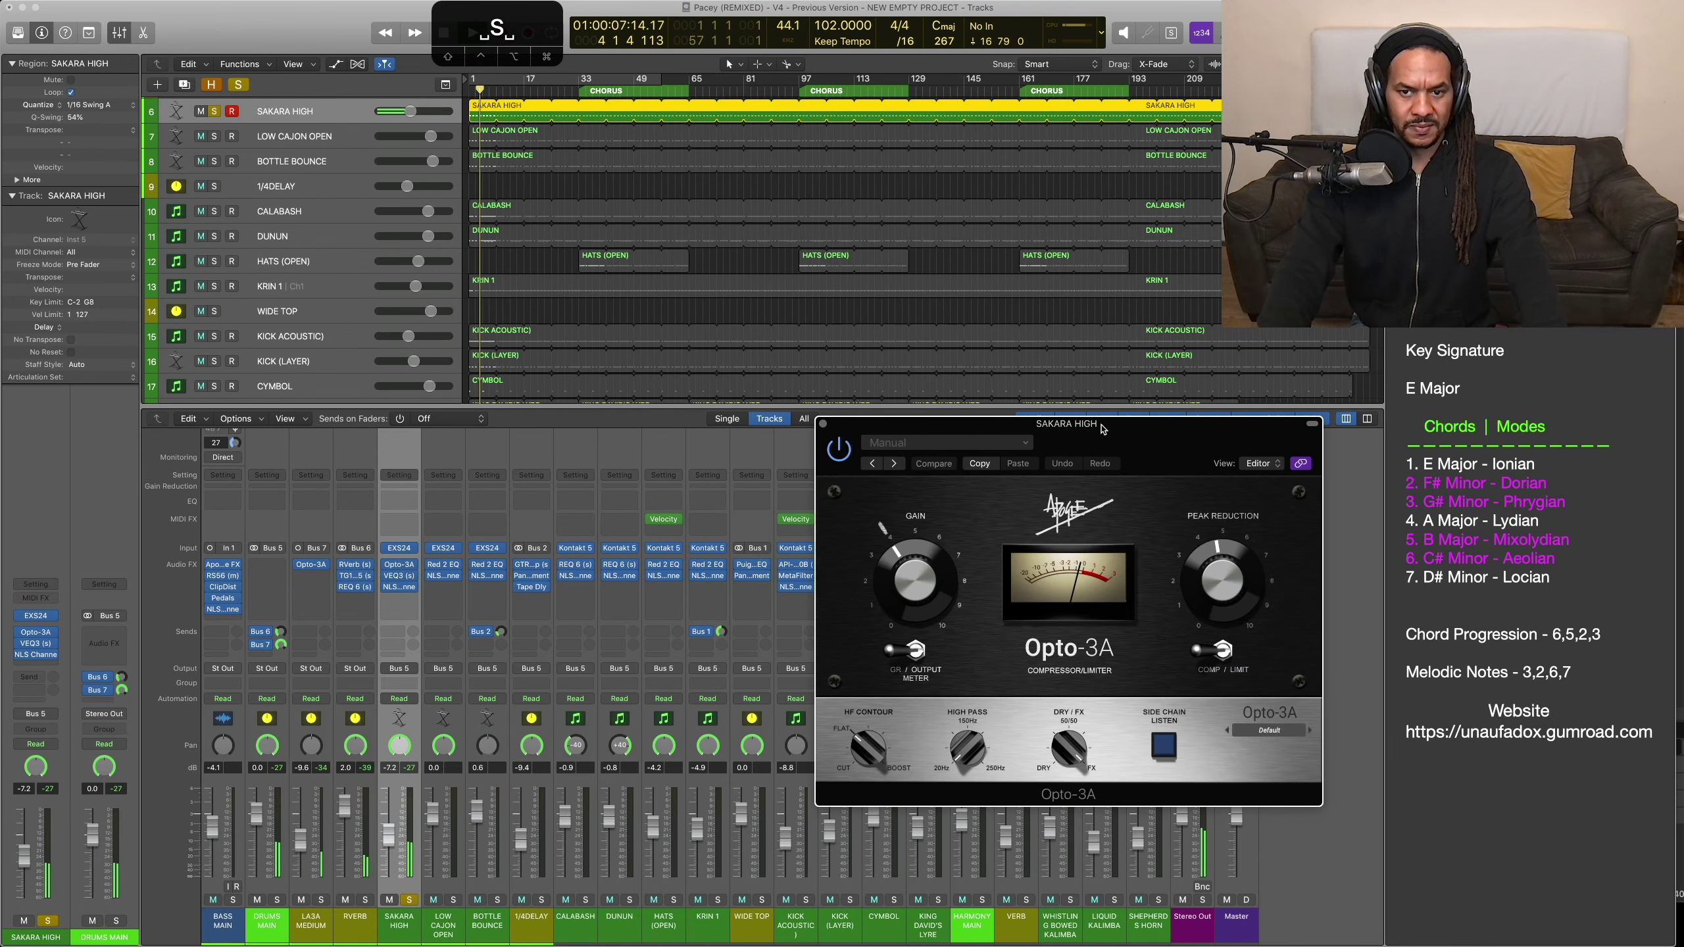
drag(1107, 433, 981, 457)
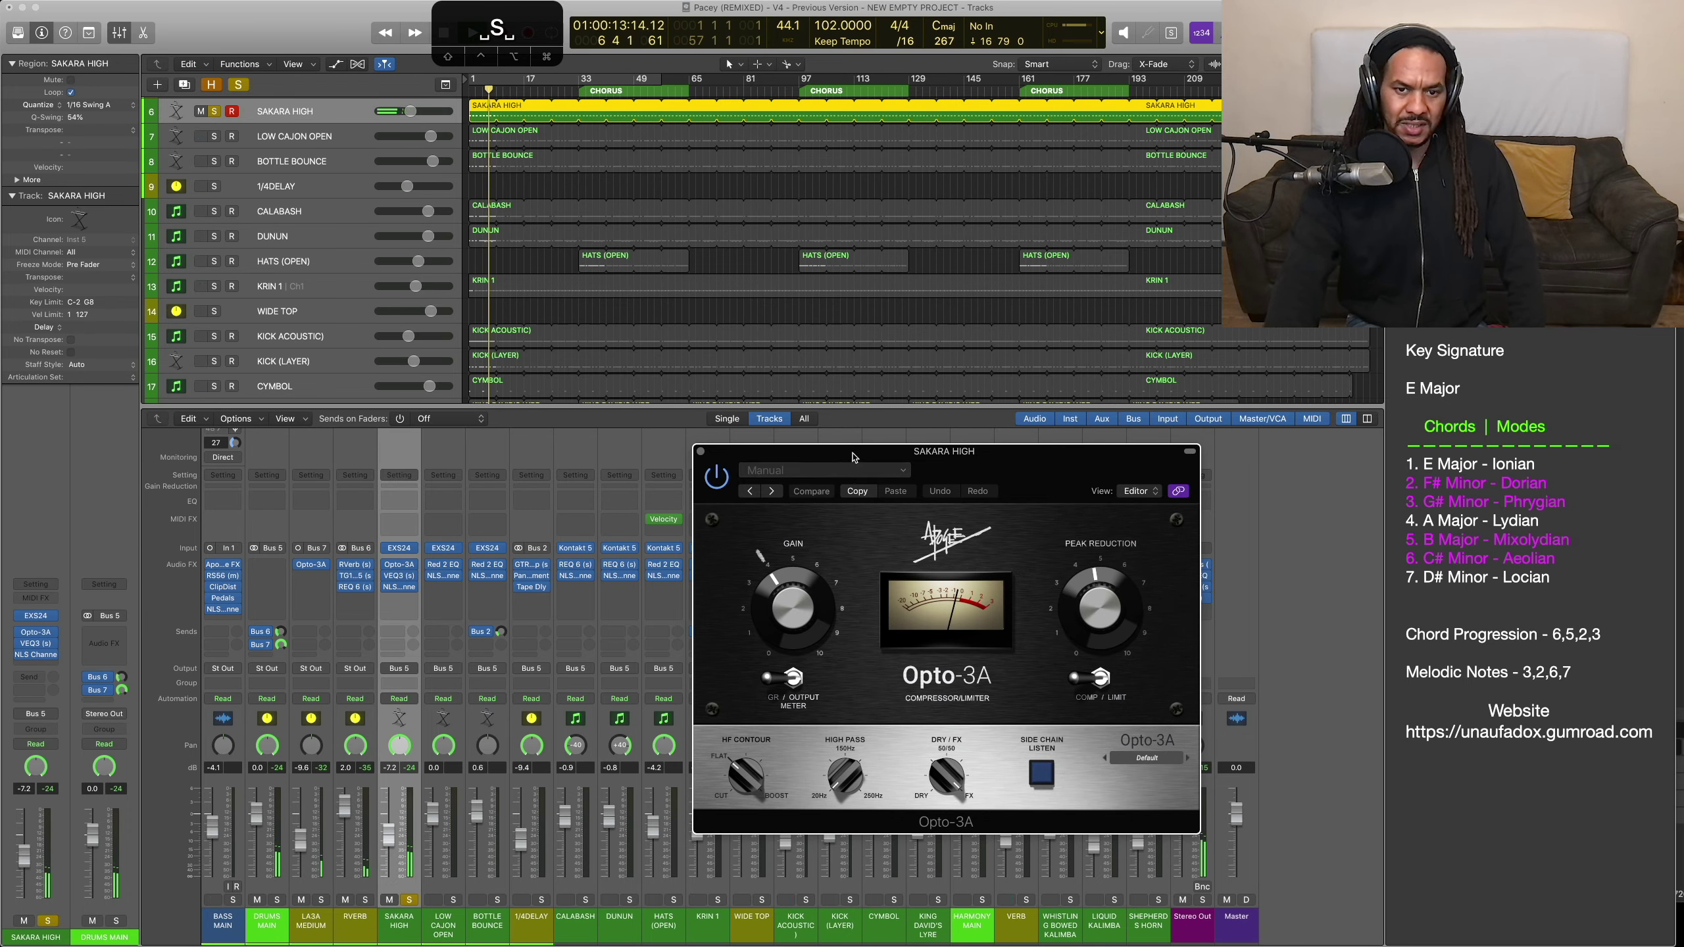
mouse_move(402, 580)
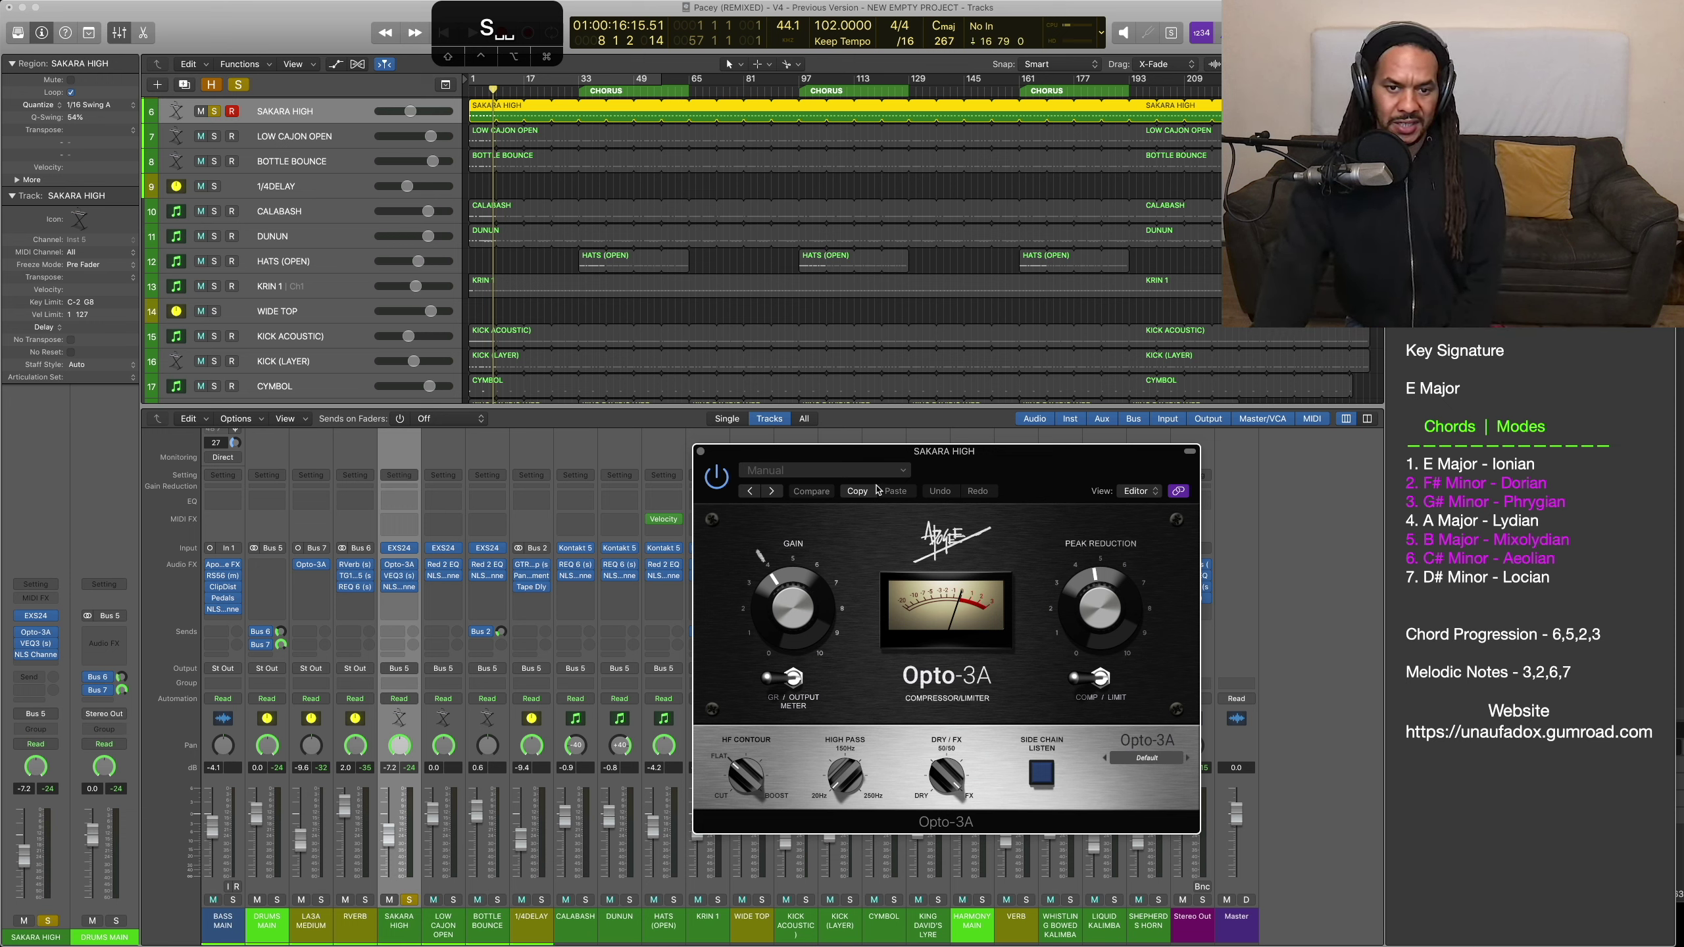
drag(927, 458, 887, 419)
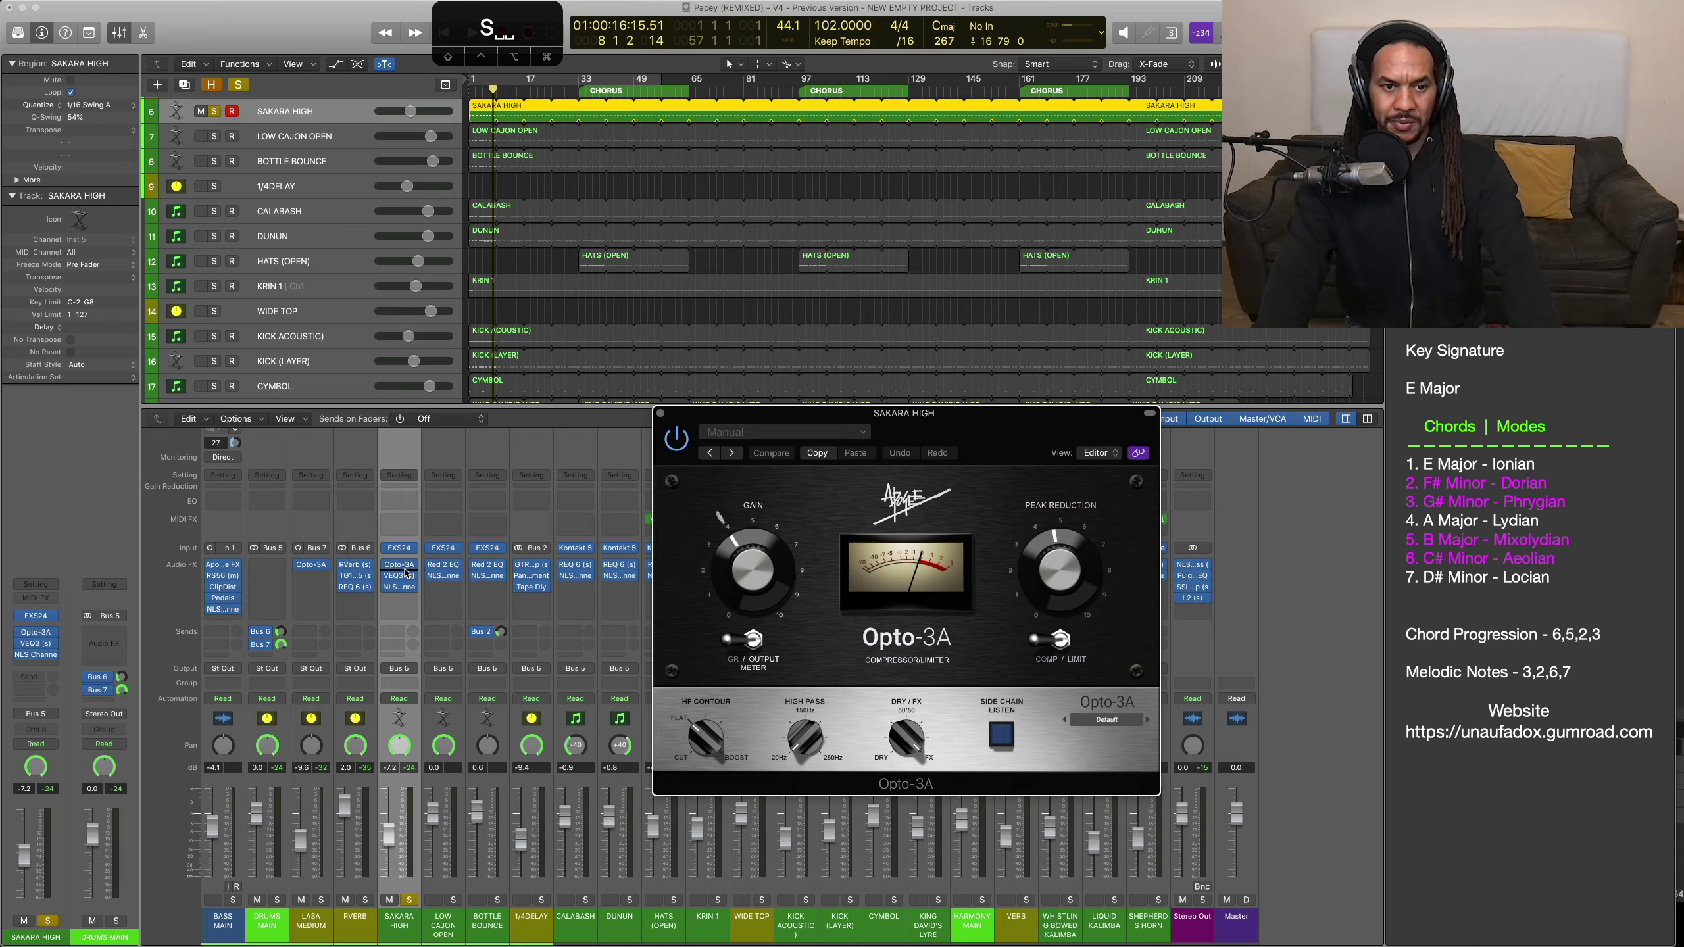
key(space)
key(space)
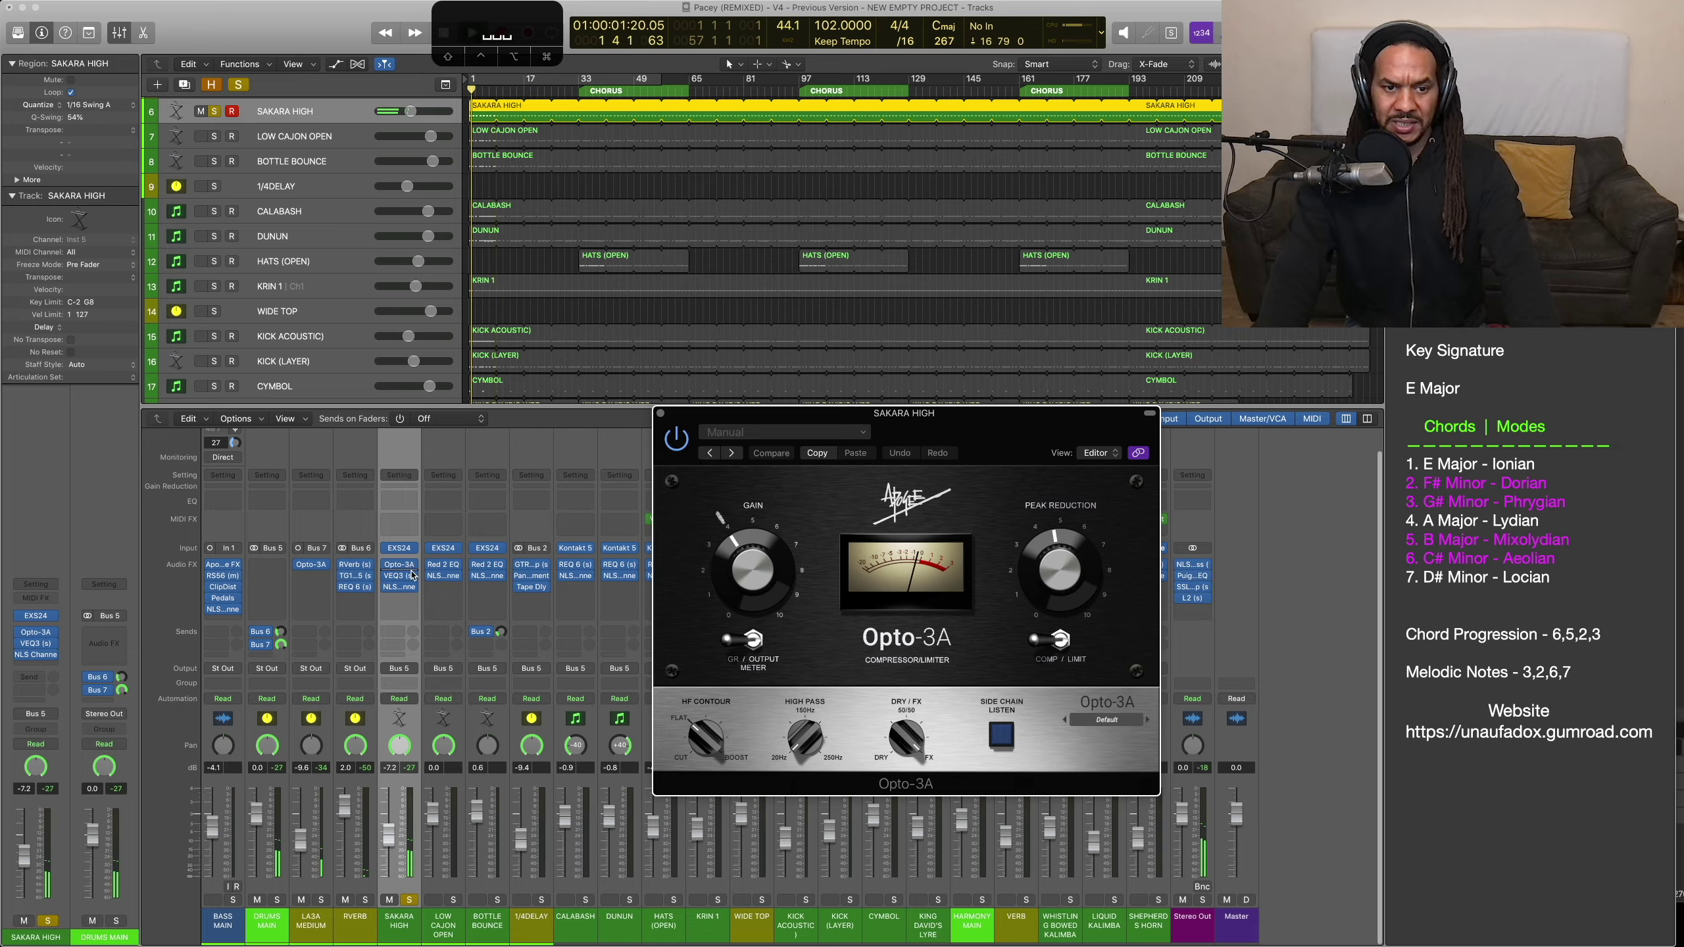
click(402, 578)
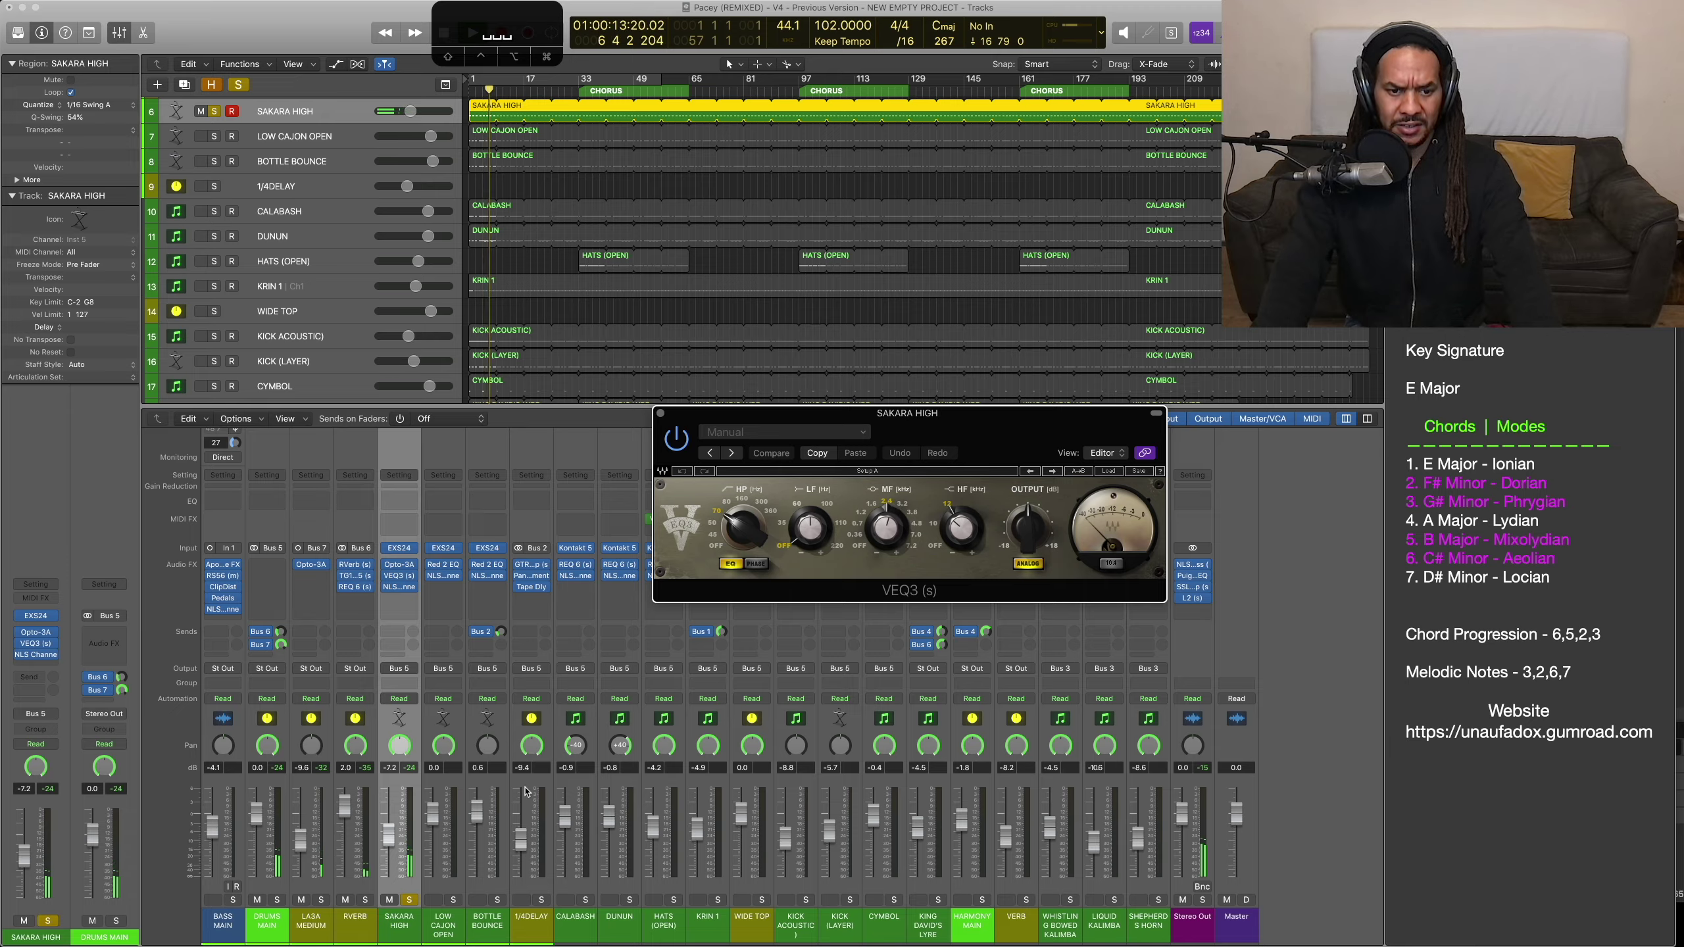
Step: Solo LOW CAJON OPEN together with SAKARA HIGH and review its NLS Channel and Red 2 EQ
alt+click(453, 899)
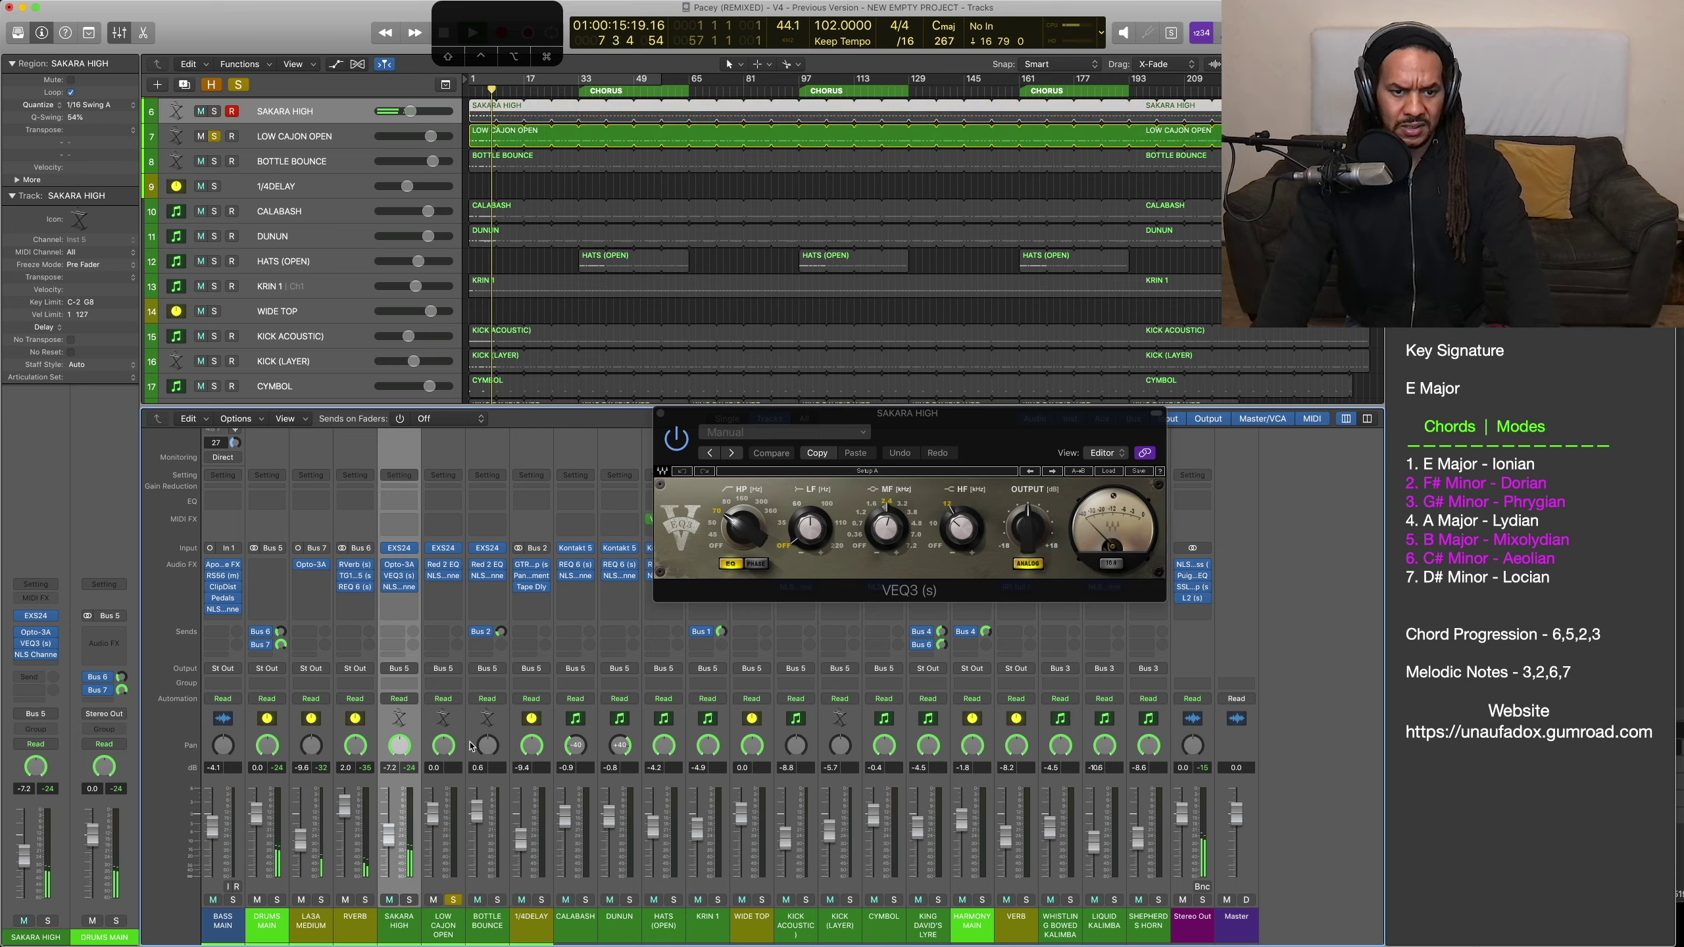
click(409, 900)
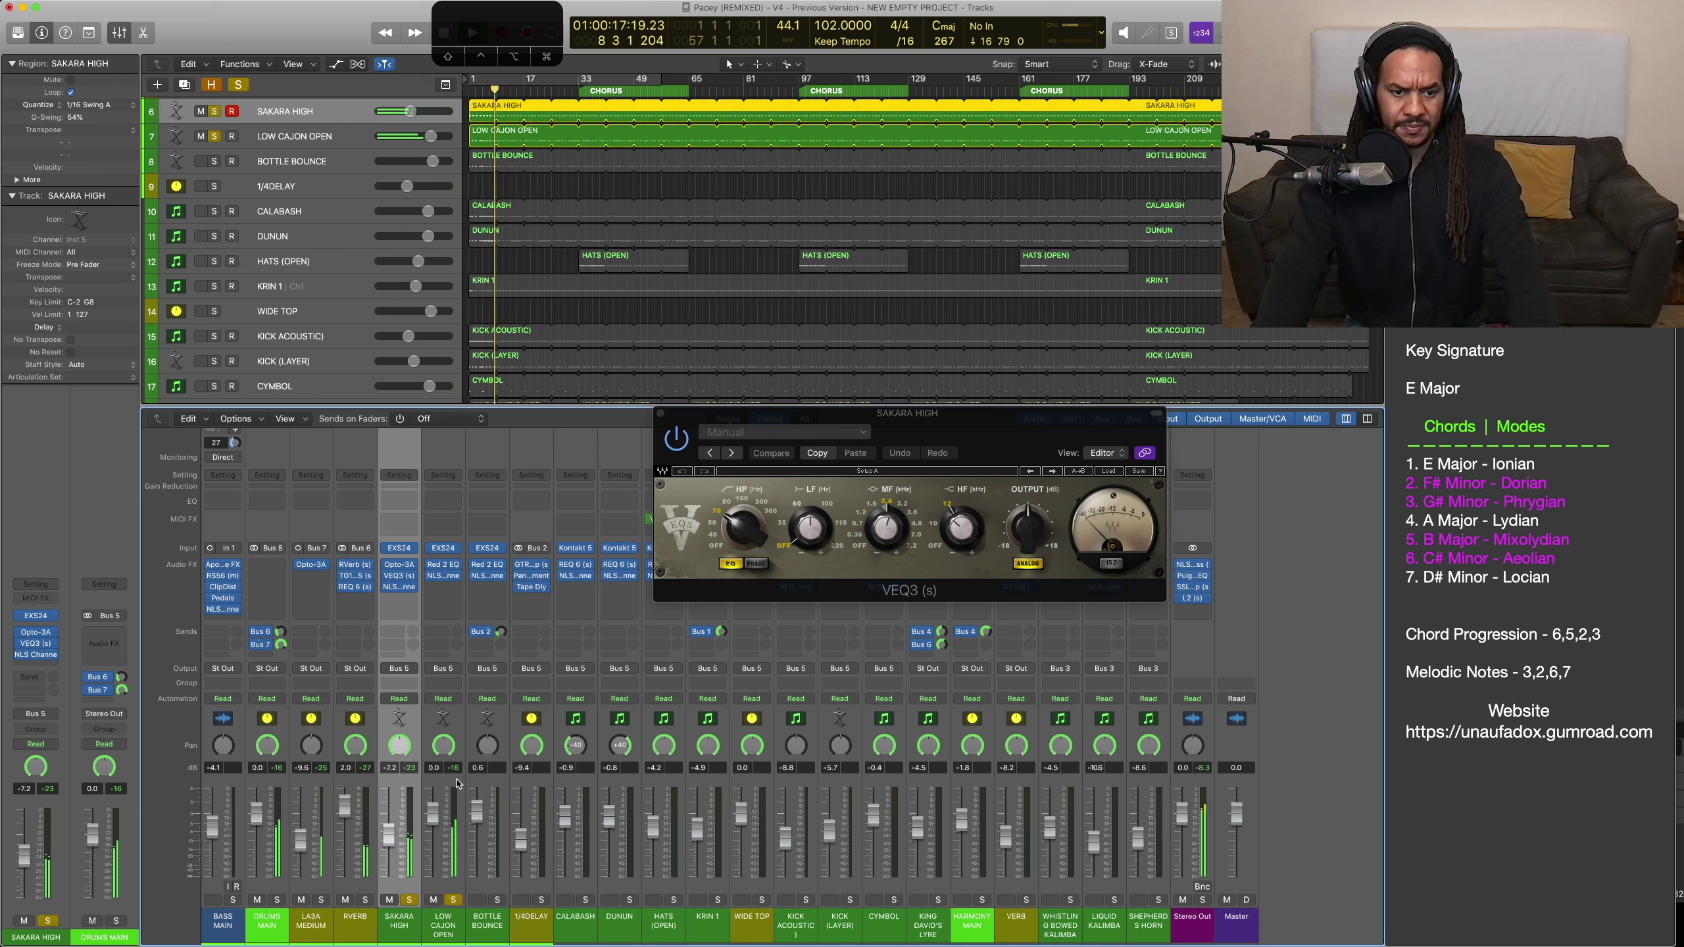
click(457, 784)
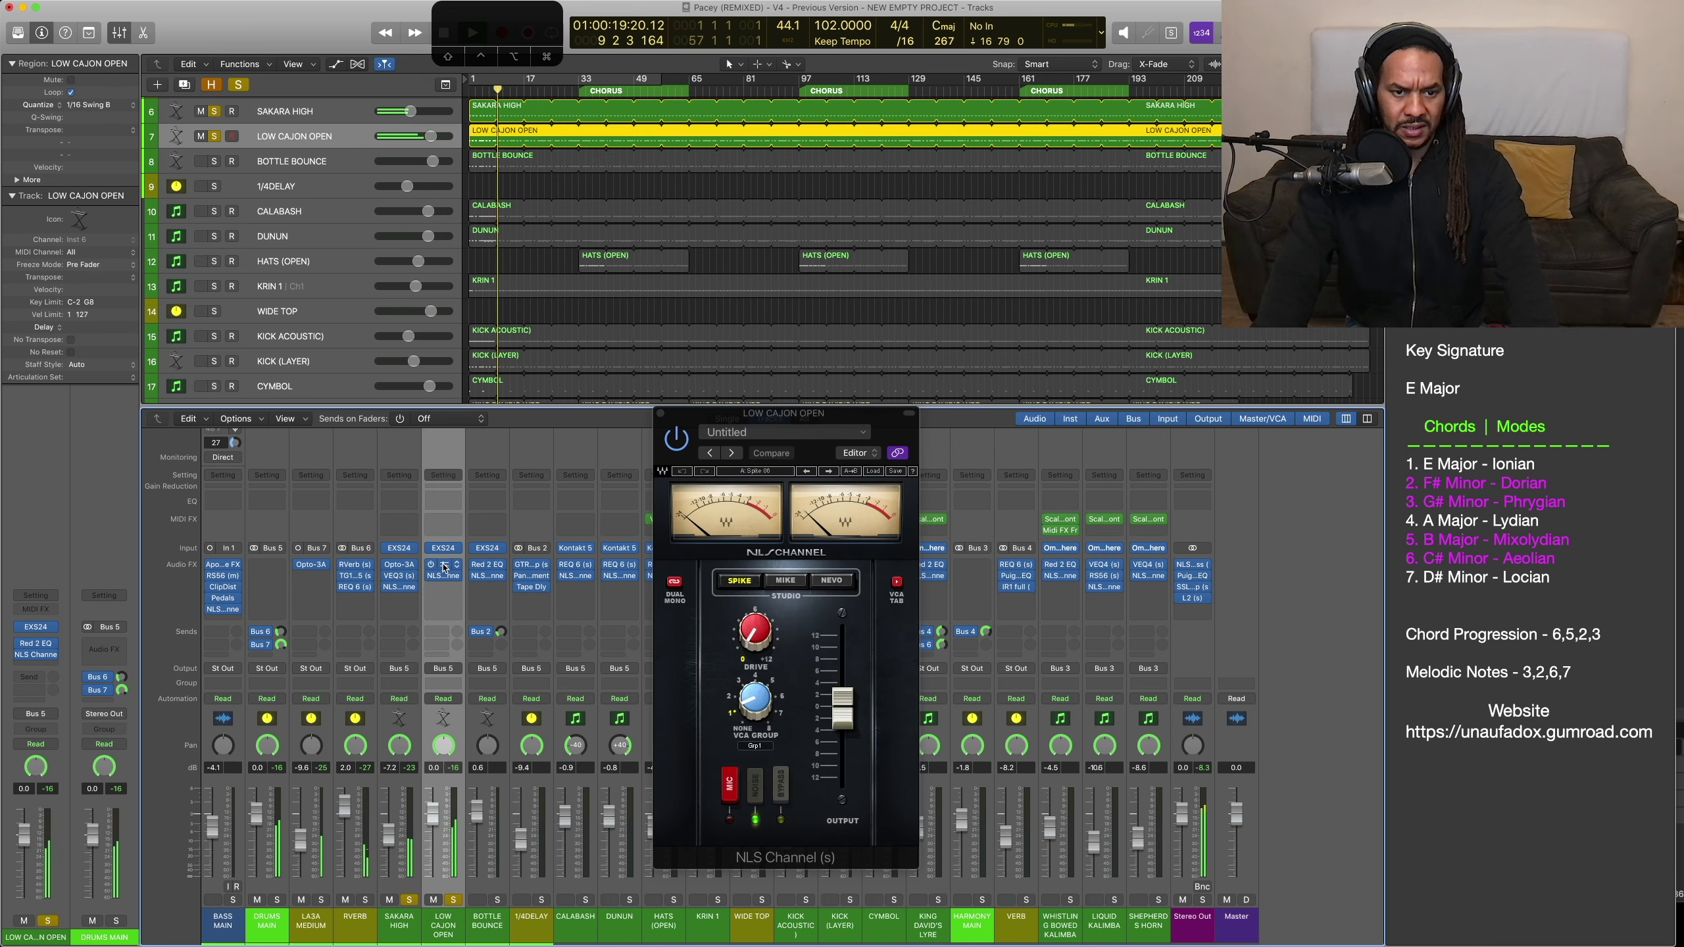
click(444, 565)
drag(891, 432, 802, 321)
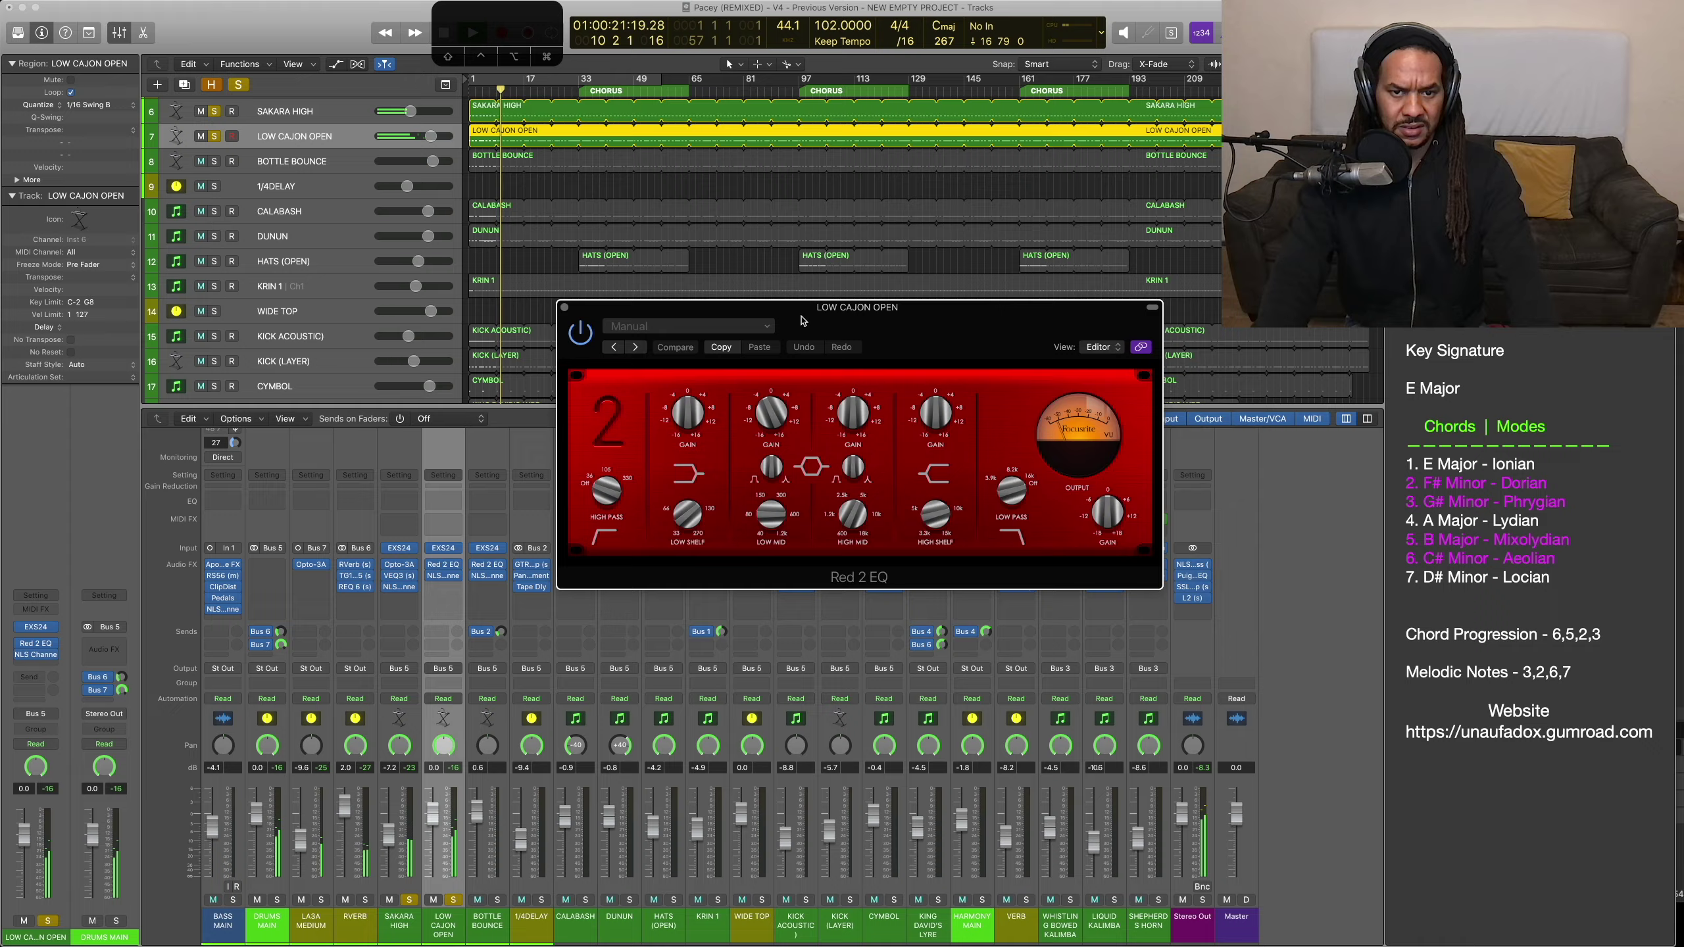
Step: Add BOTTLE BOUNCE to the soloed drums and review its Red 2 EQ and NLS Channel
click(498, 899)
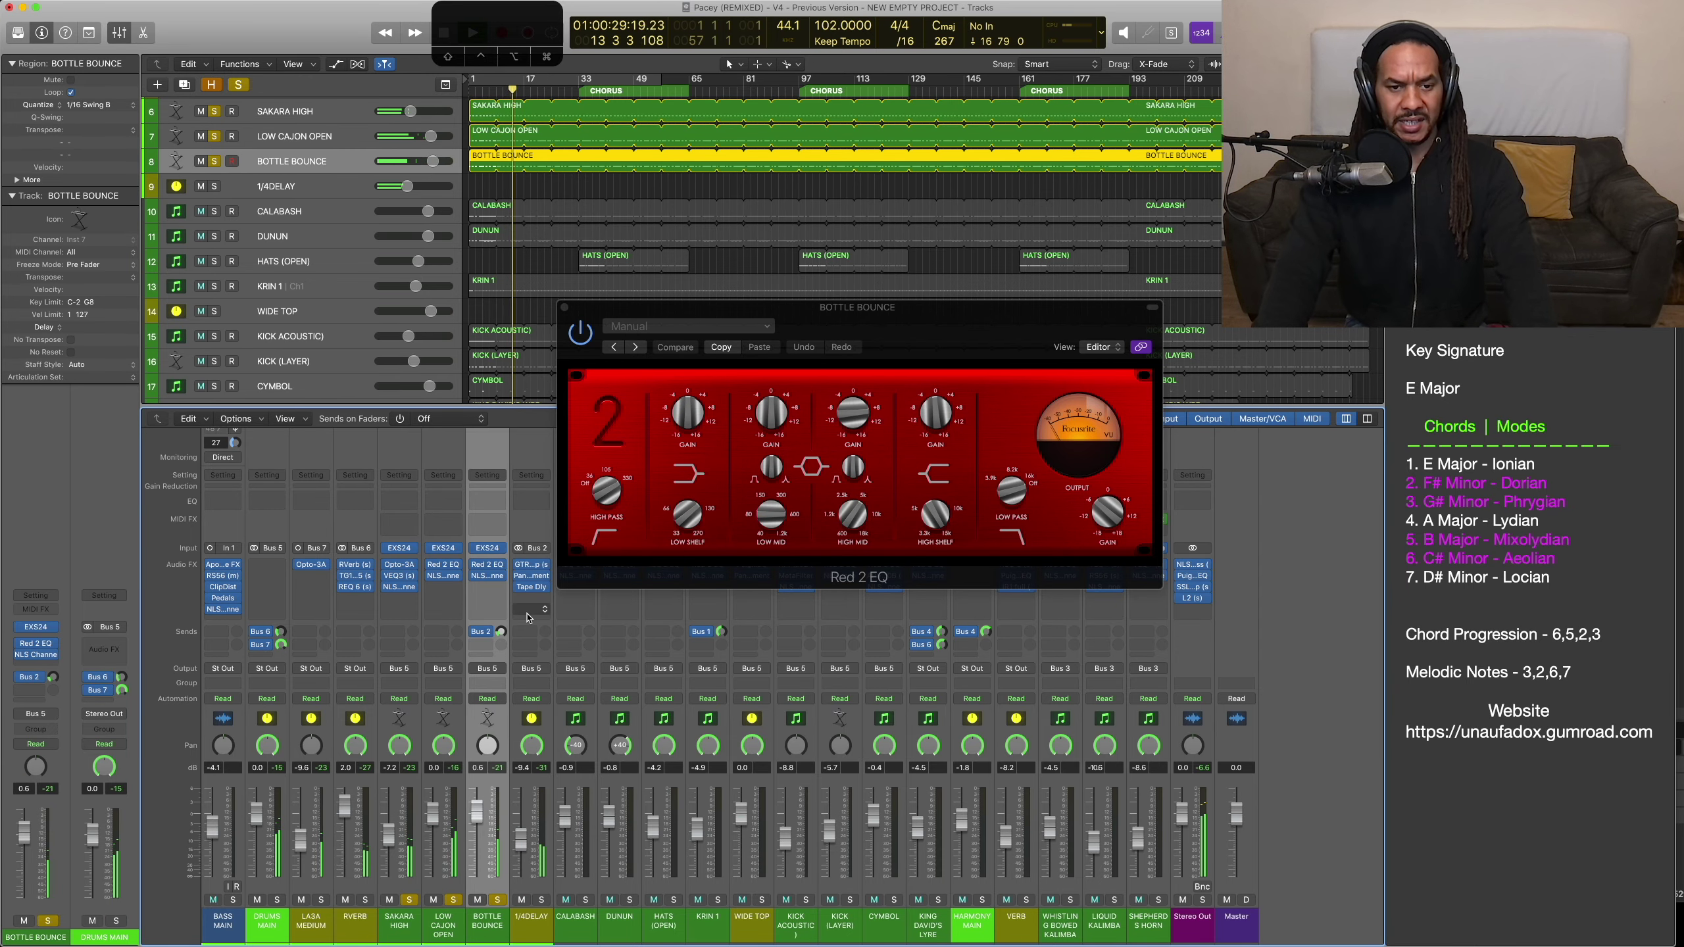
click(491, 567)
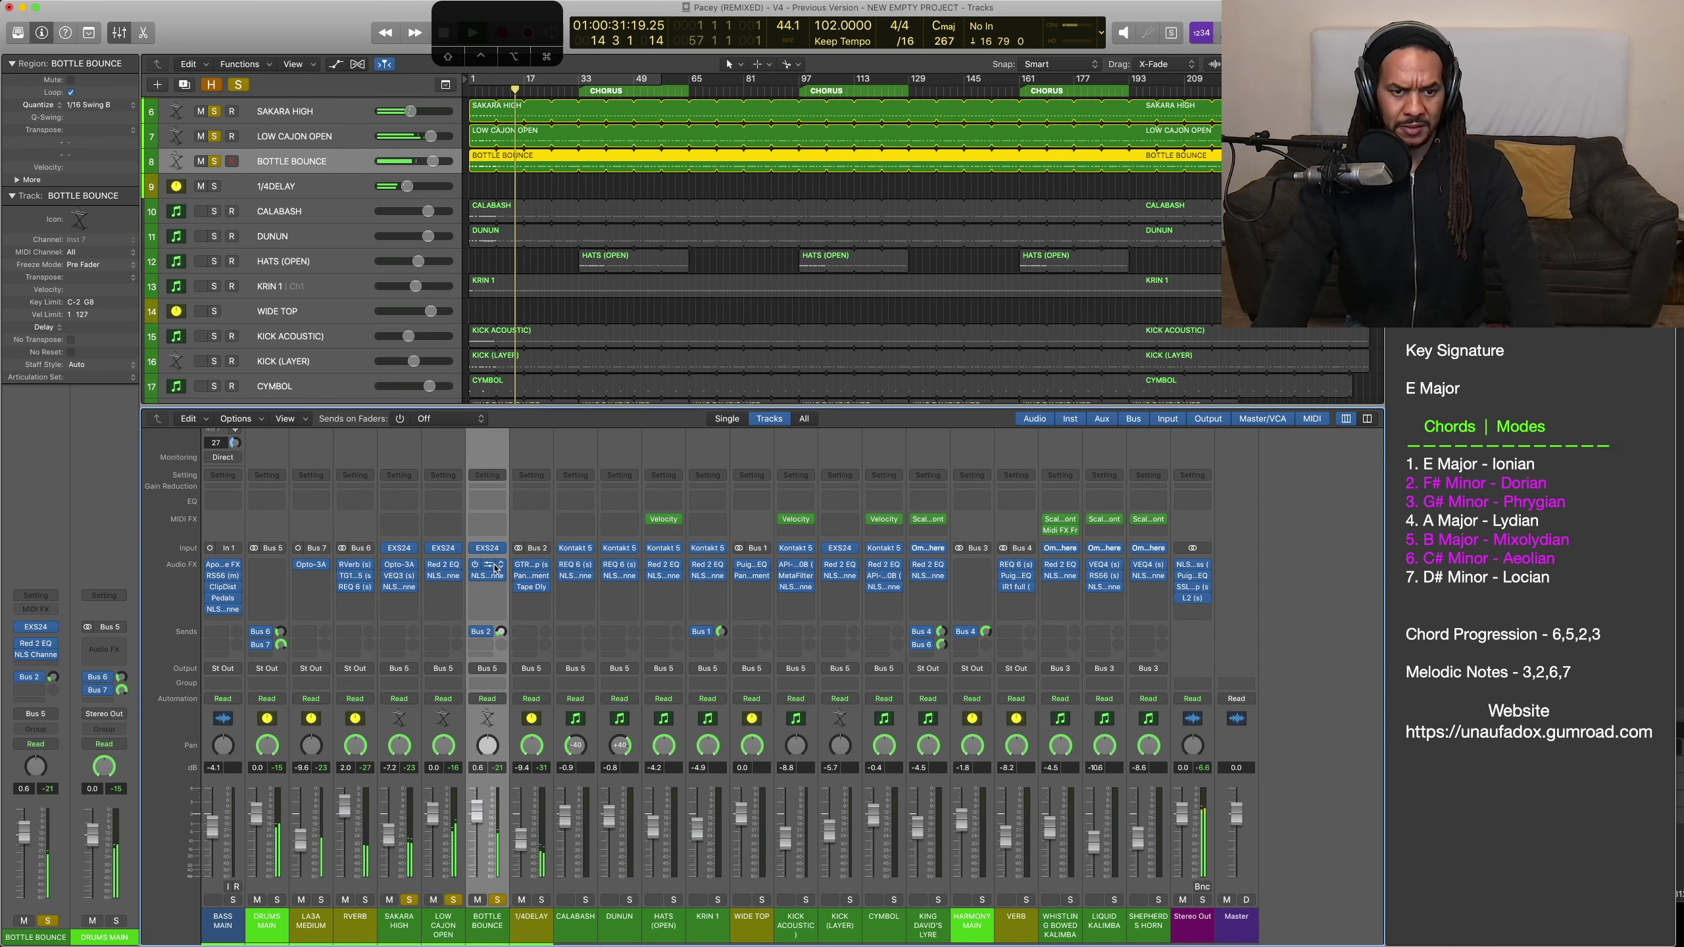
click(491, 565)
click(491, 576)
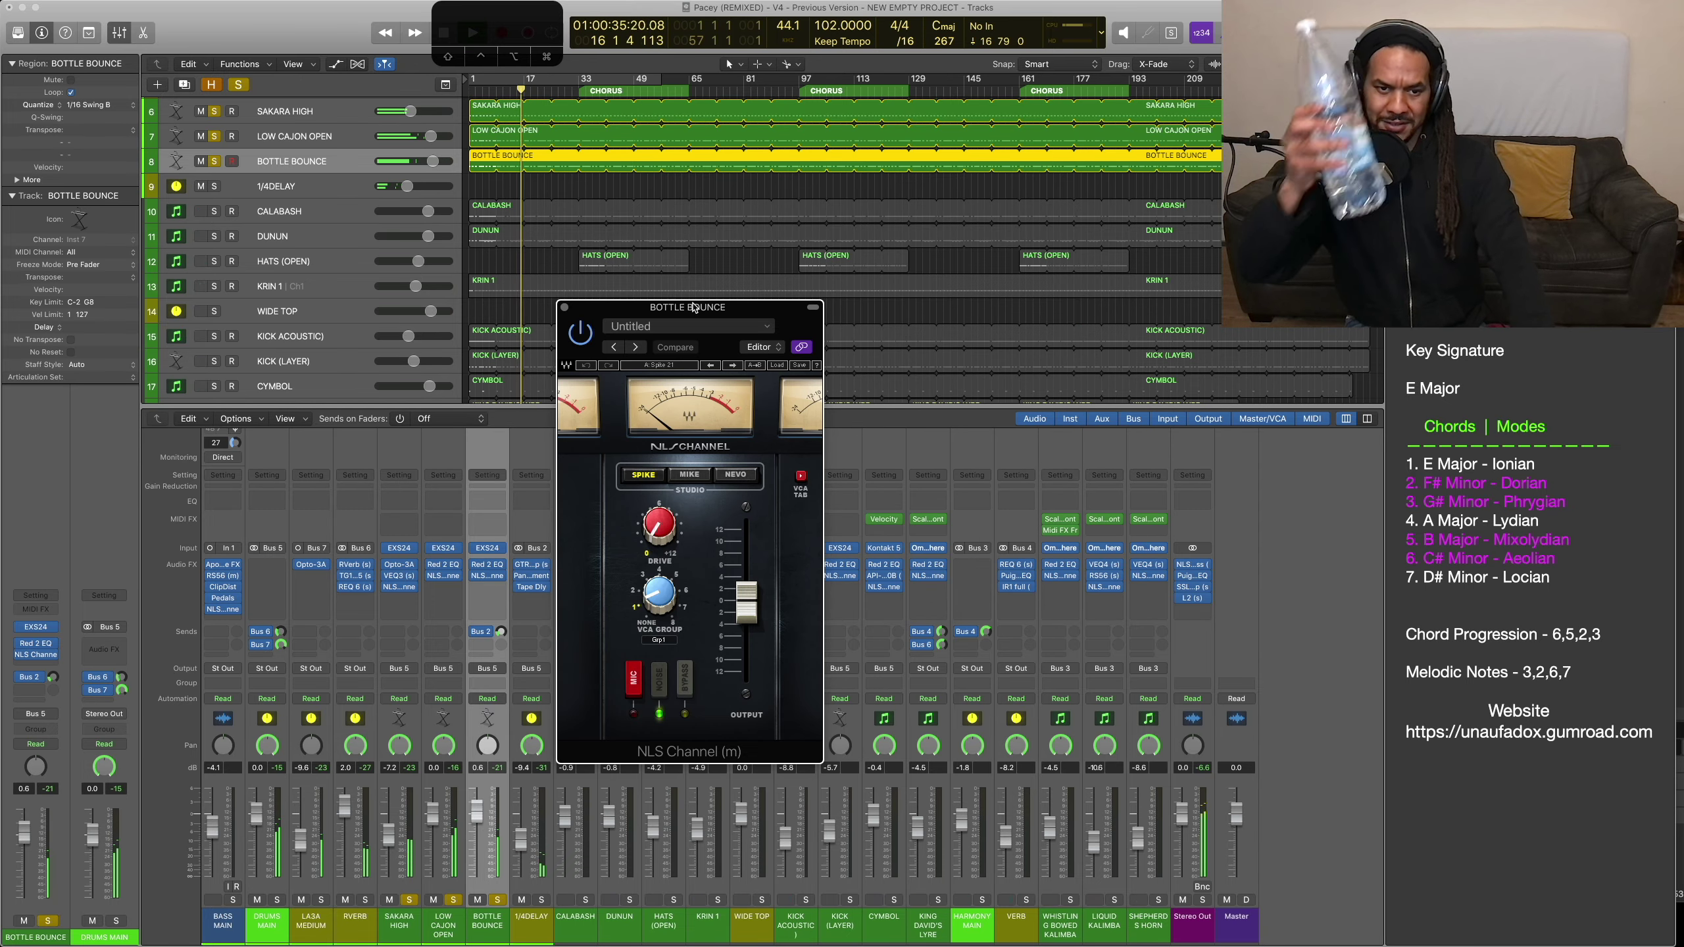
drag(693, 307, 985, 235)
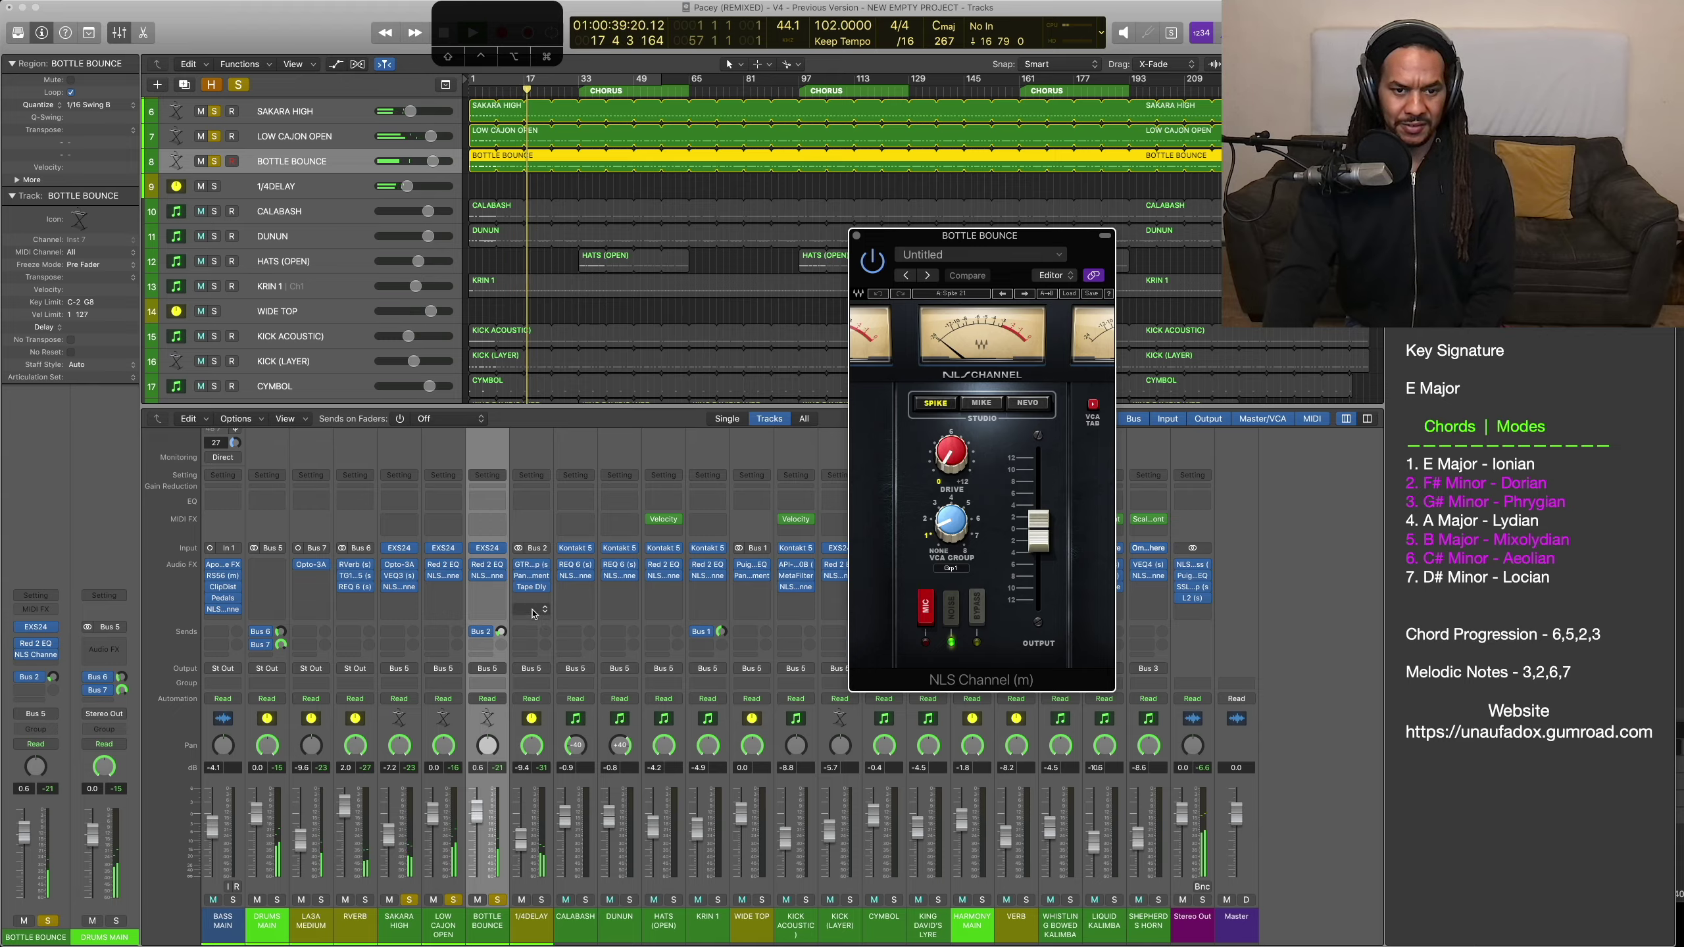
Step: Review the Panagement, GTR Amp and Tape Delay effects on the 1/4DELAY channel
click(531, 575)
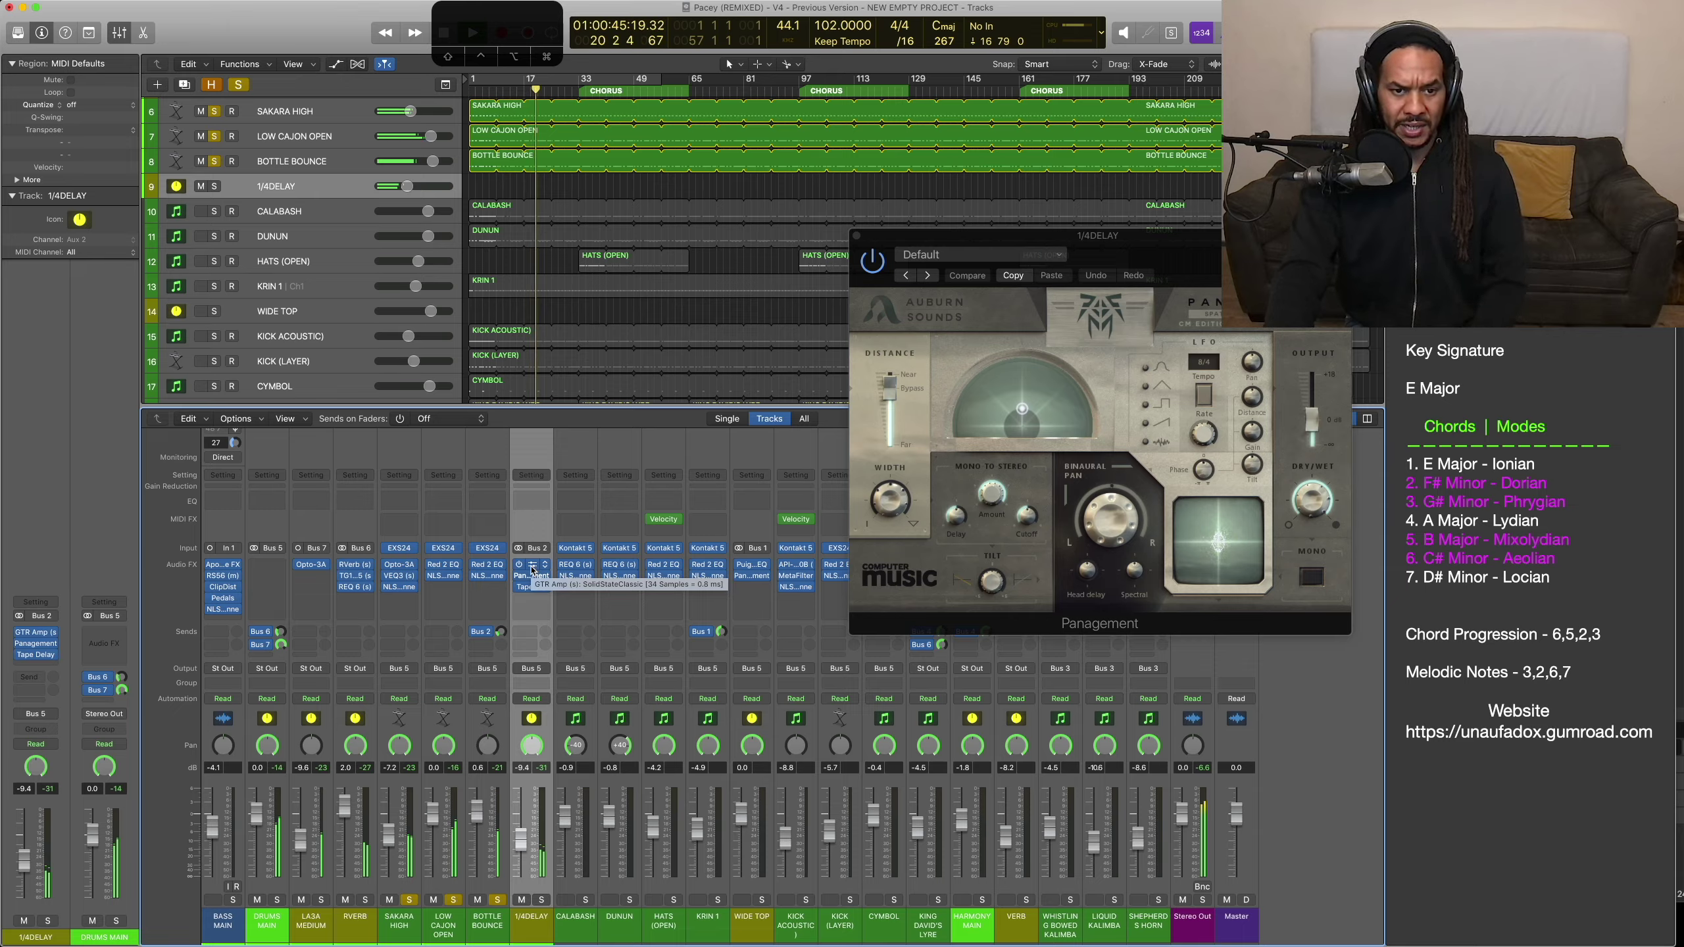
click(531, 564)
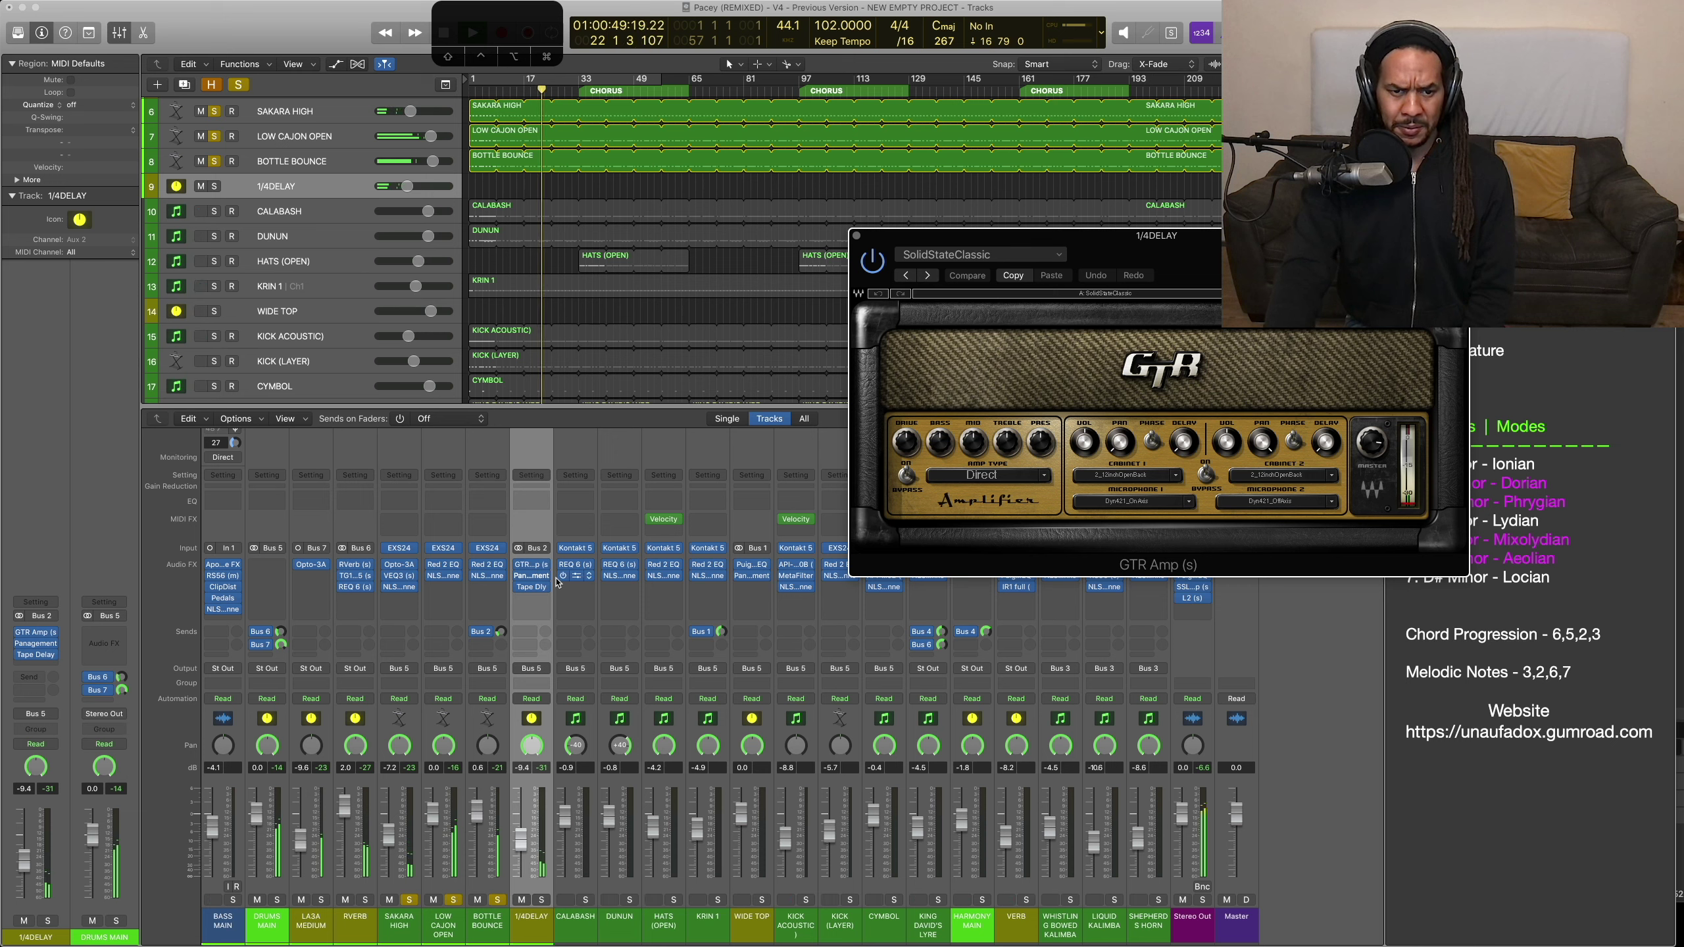
click(531, 586)
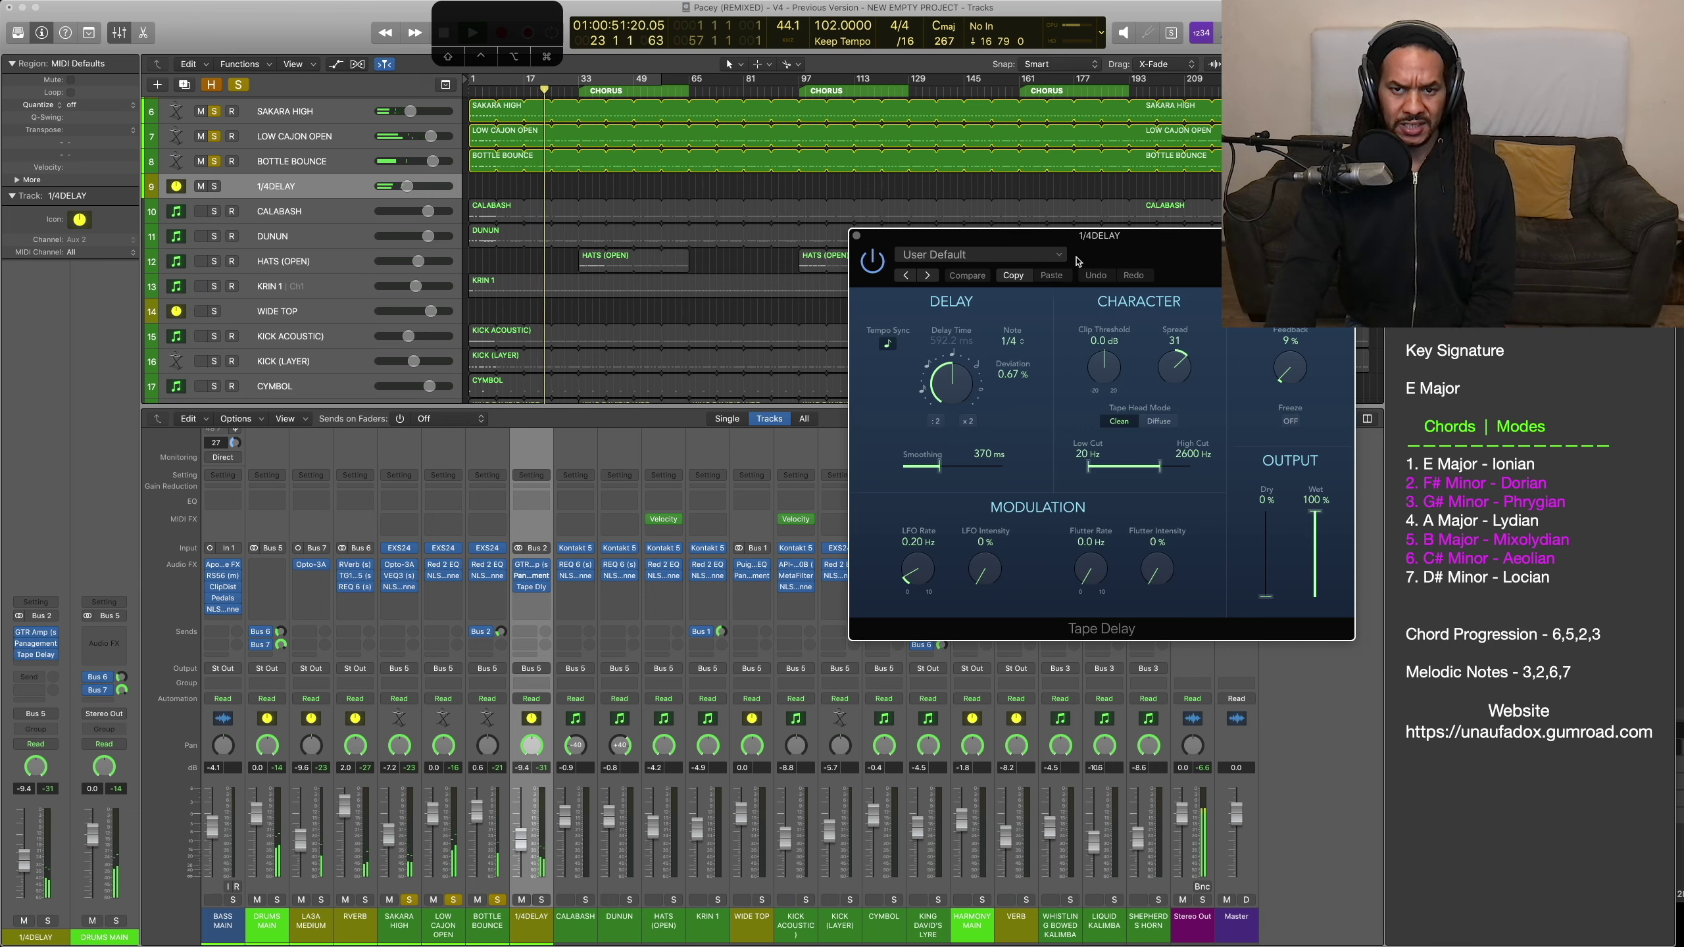
drag(1073, 240, 982, 88)
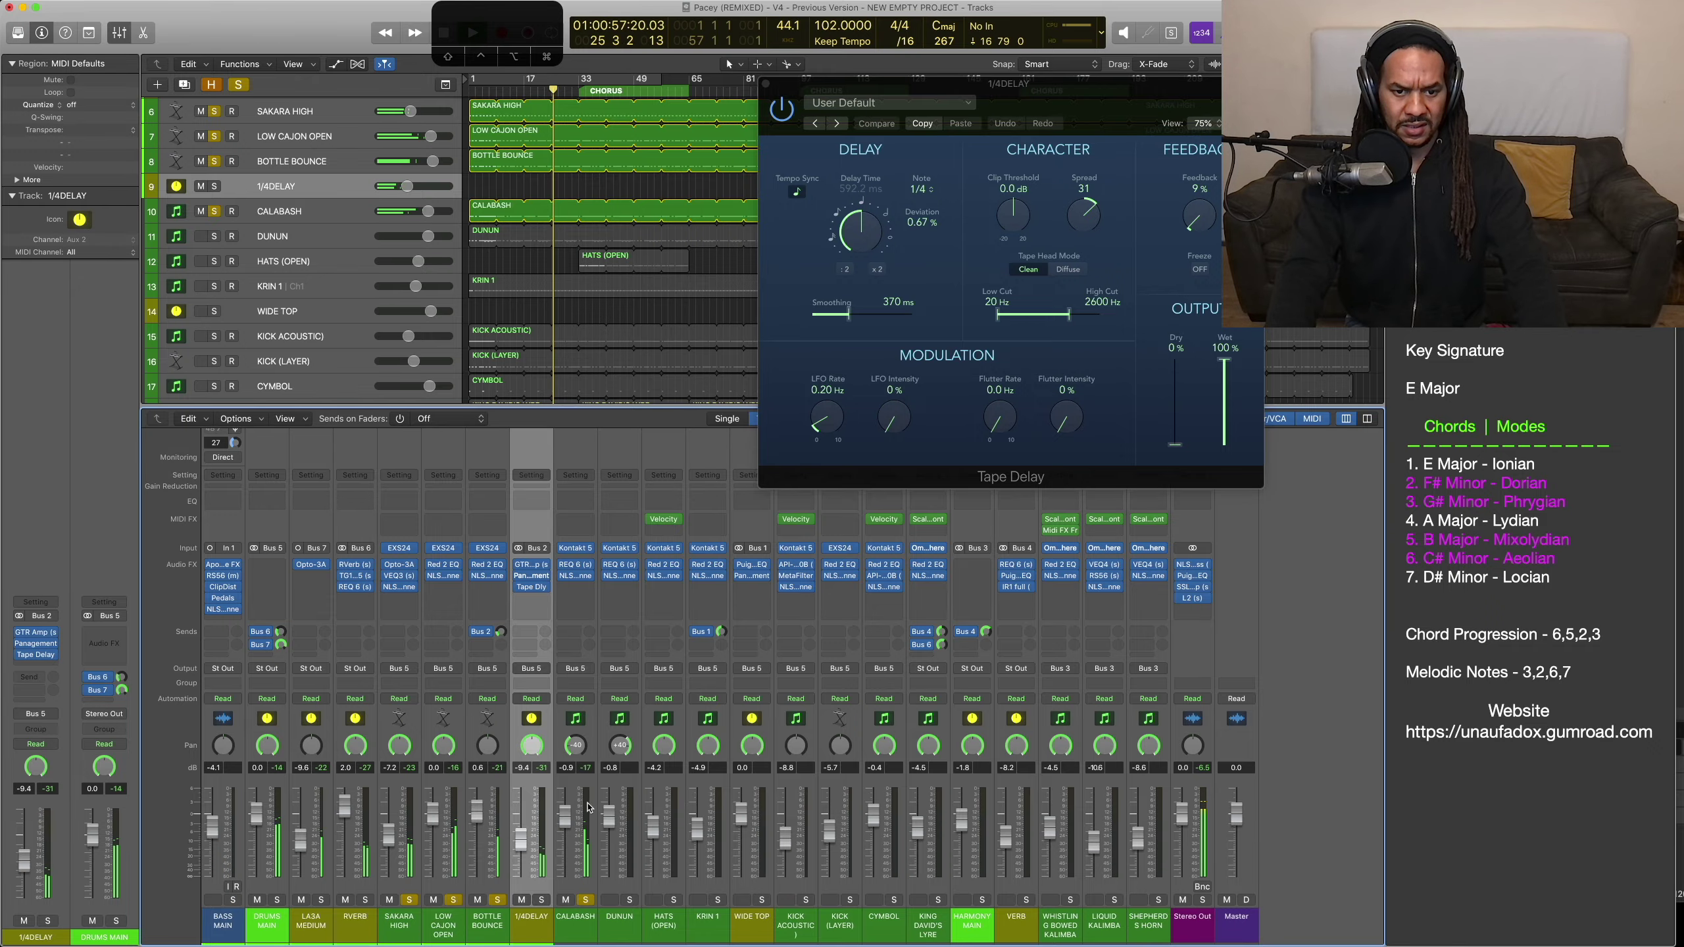
Step: Add CALABASH to the soloed drums and review its REQ 6, NLS Channel and Kontakt 5 instrument
click(586, 899)
click(578, 568)
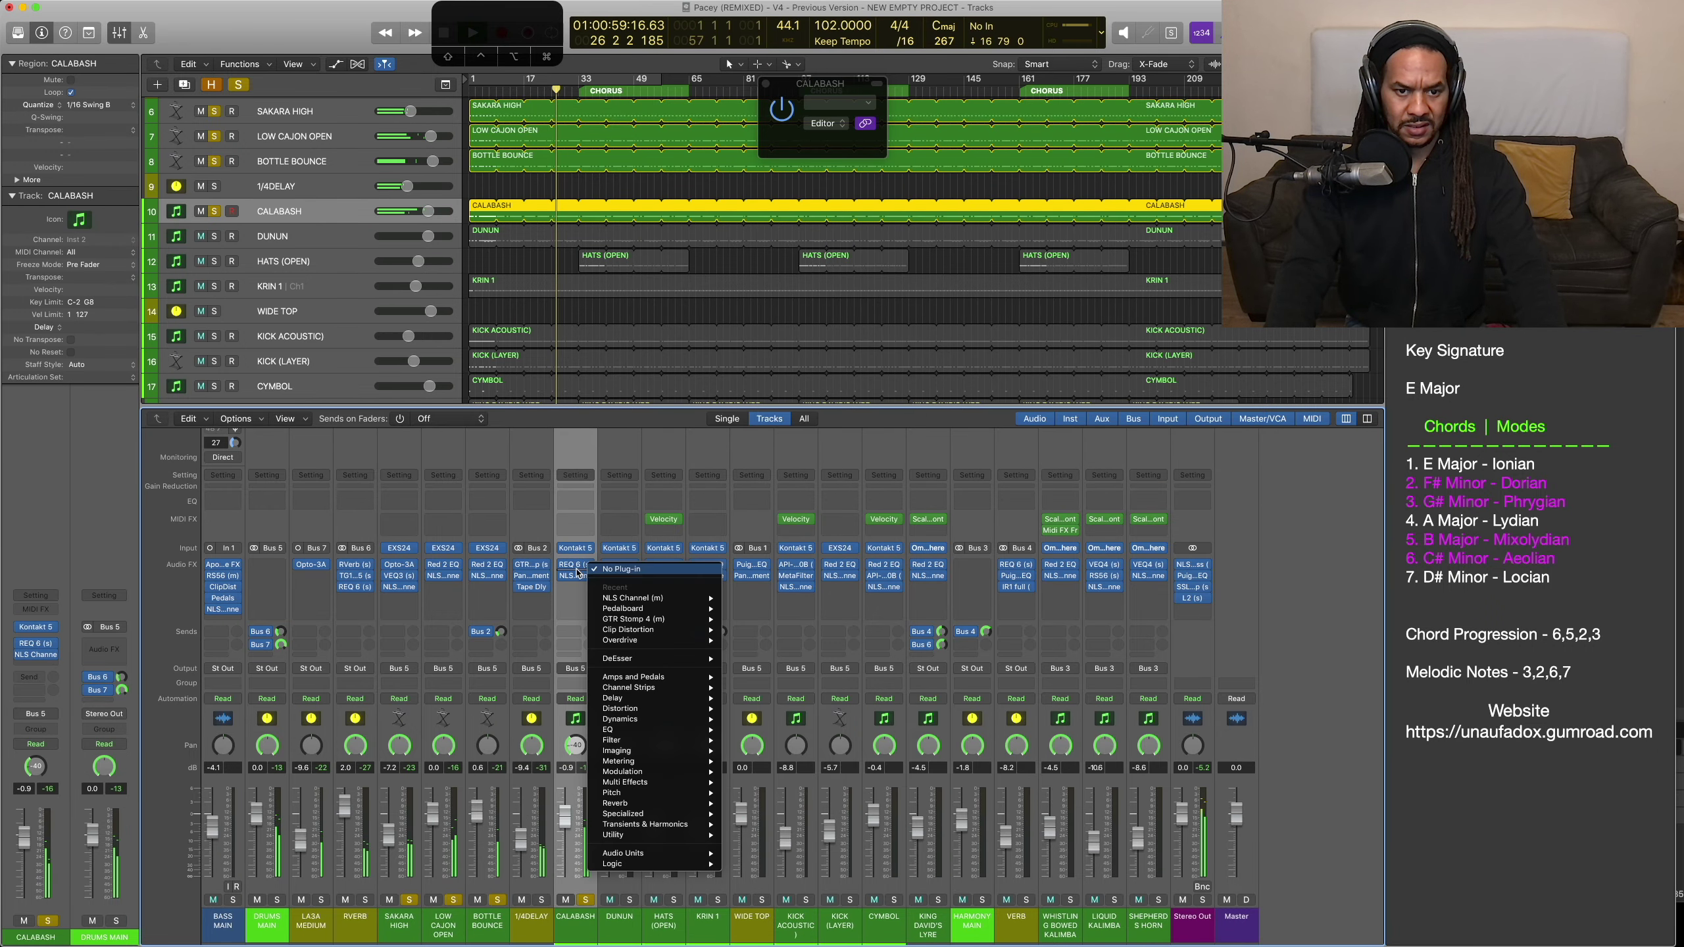
click(577, 567)
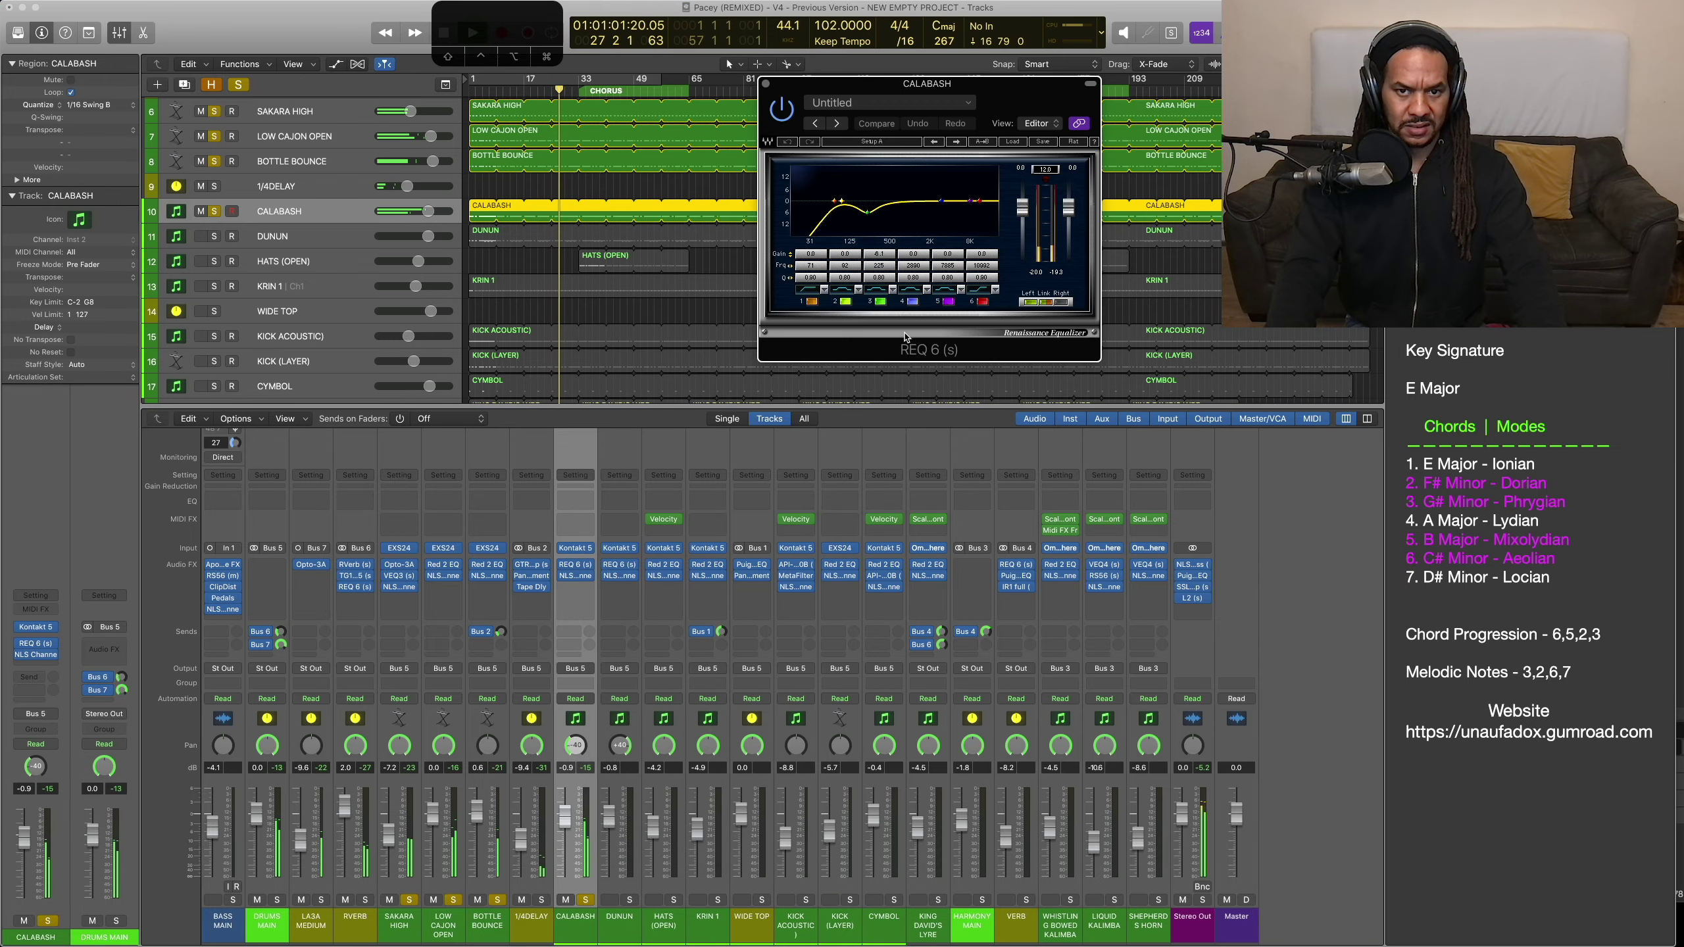
click(582, 578)
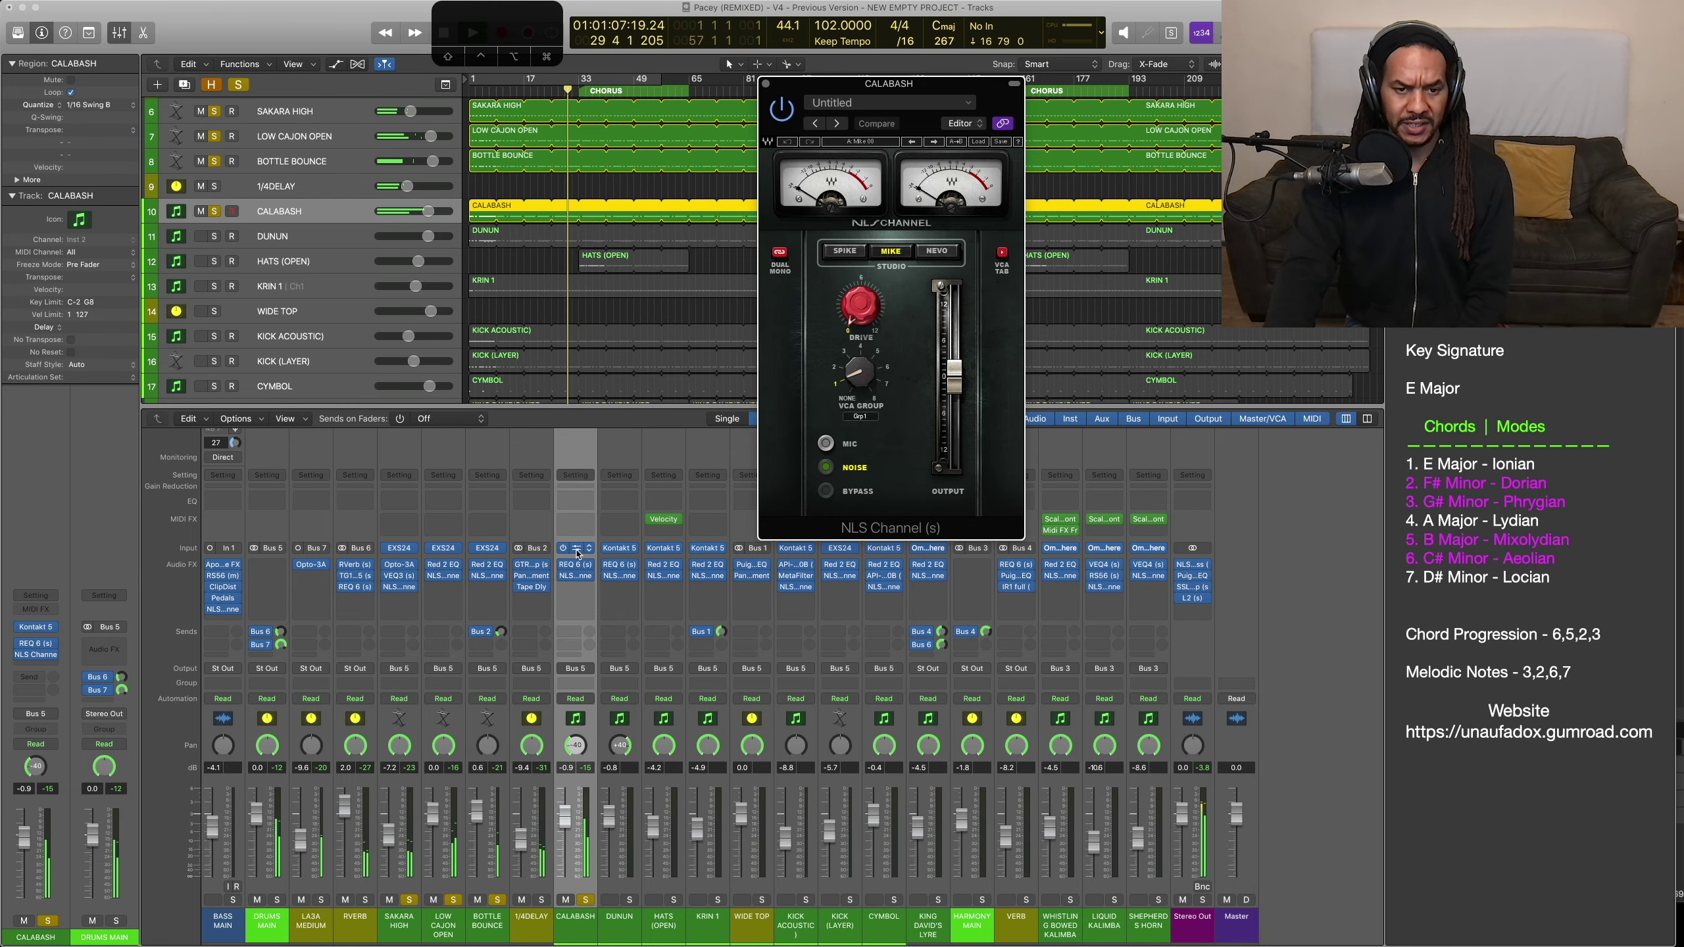
click(577, 554)
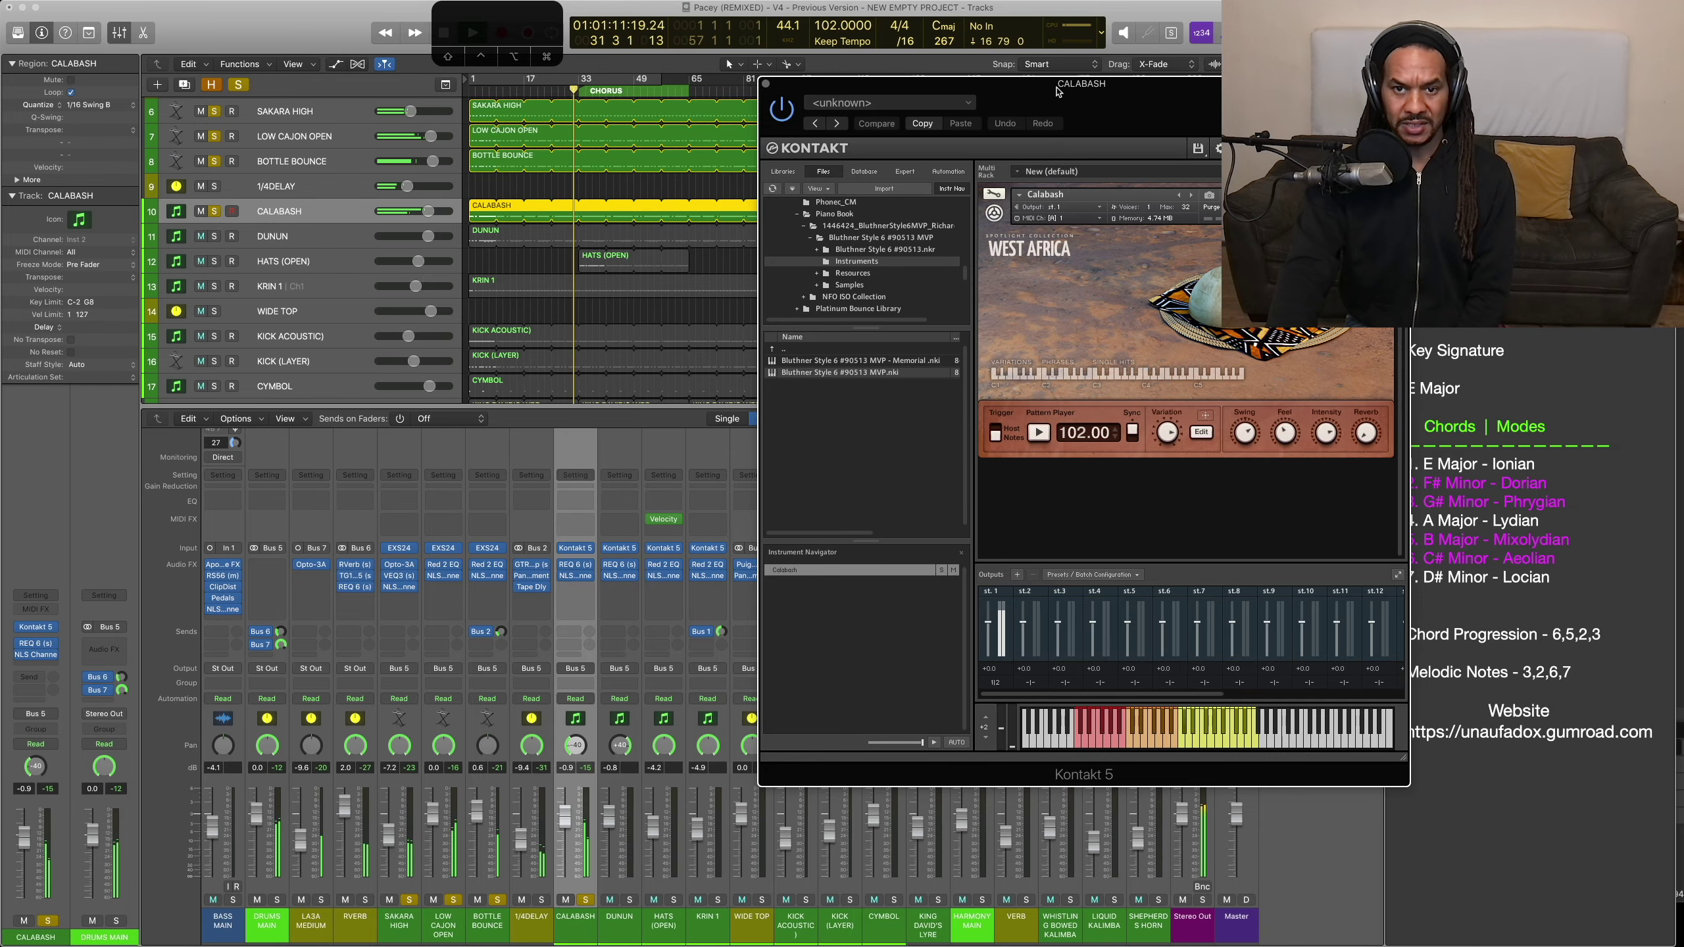
drag(1059, 91, 1179, 123)
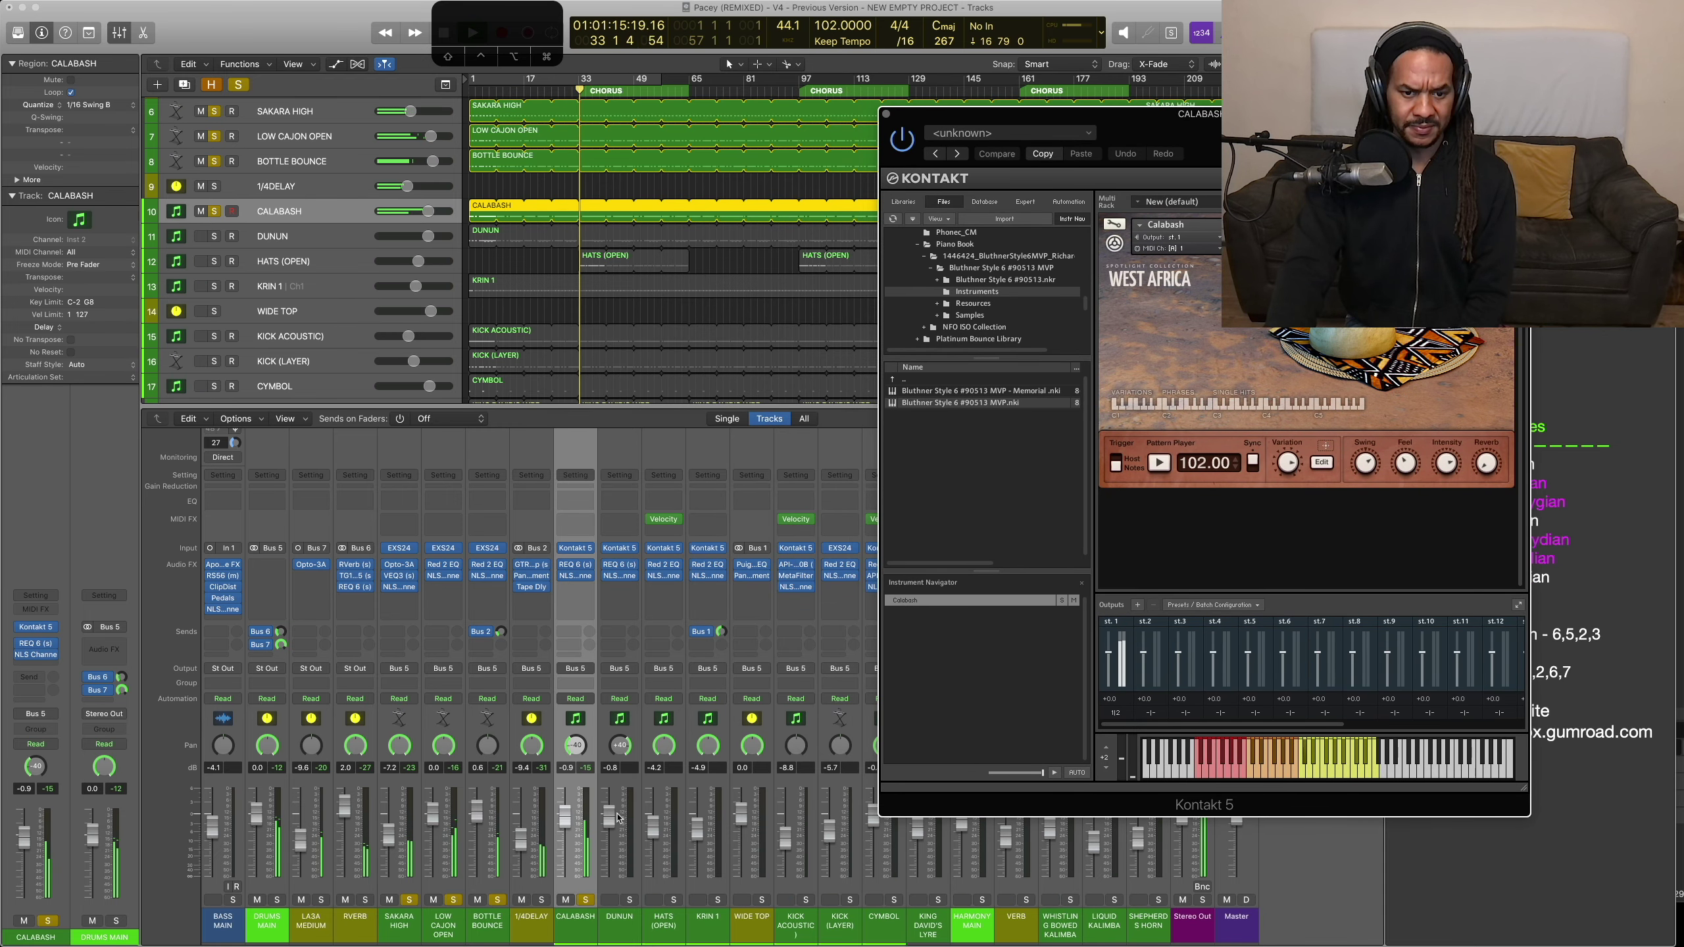
Step: Add DUNUN to the soloed drums, review its Kontakt 5 instrument and REQ 6, and briefly audition them with BASS MAIN
click(629, 900)
click(628, 753)
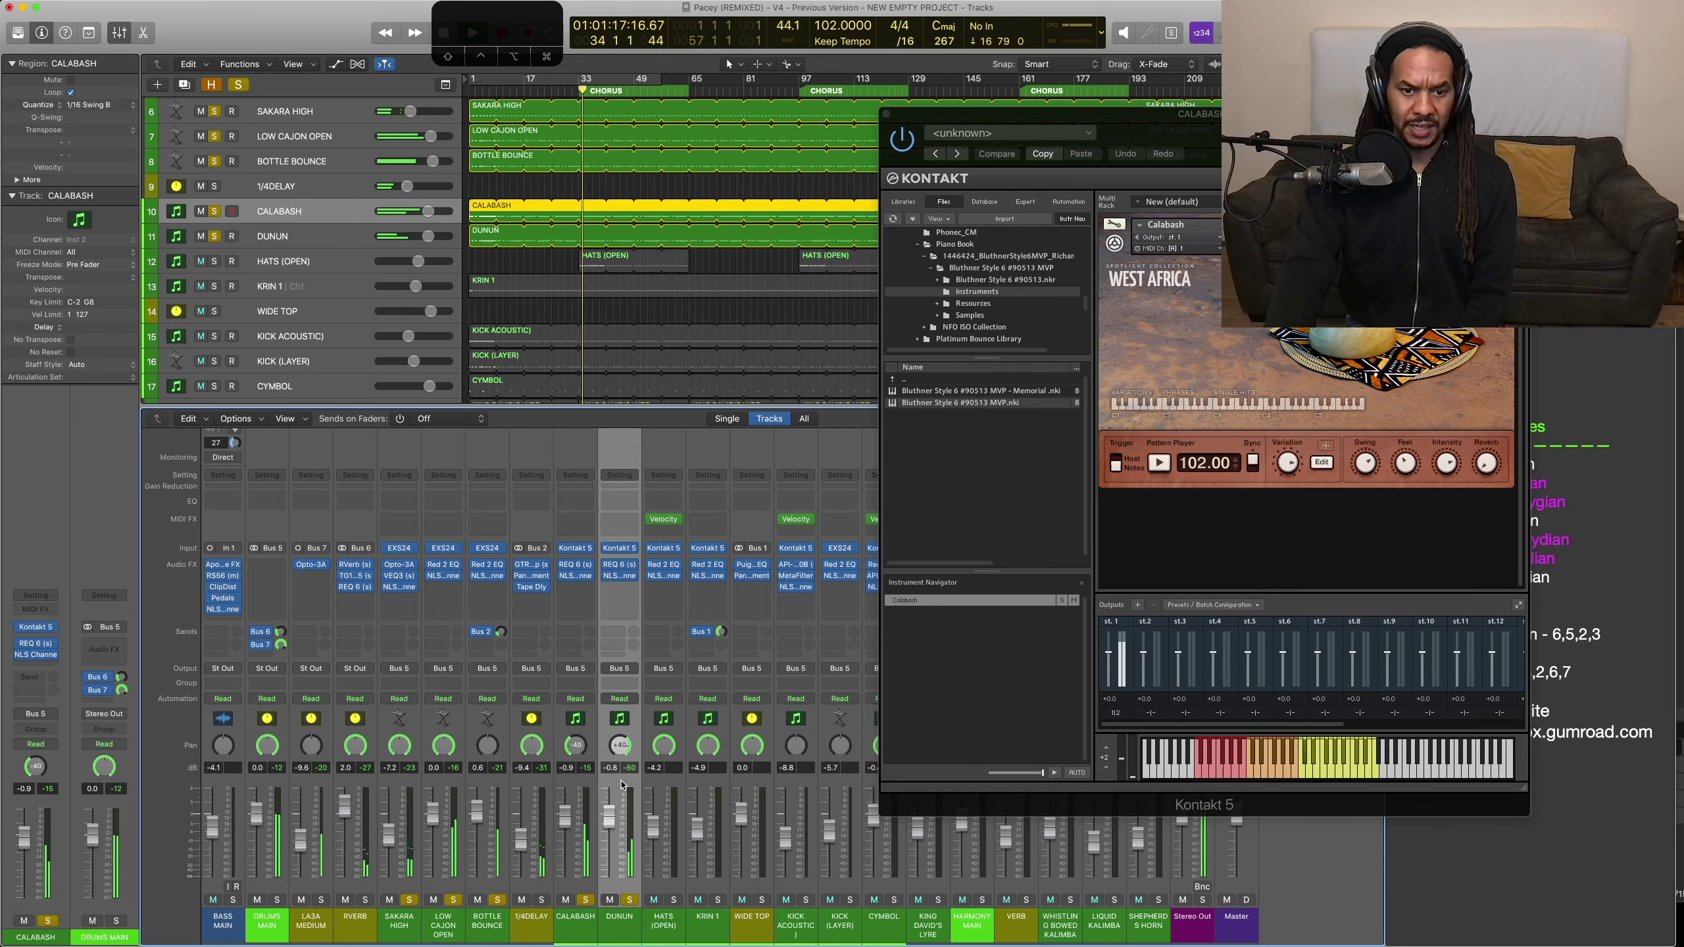
mouse_move(1423, 129)
mouse_down()
mouse_move(431, 174)
mouse_move(1298, 133)
mouse_move(1247, 179)
mouse_move(1246, 277)
mouse_move(648, 246)
mouse_move(455, 216)
mouse_up()
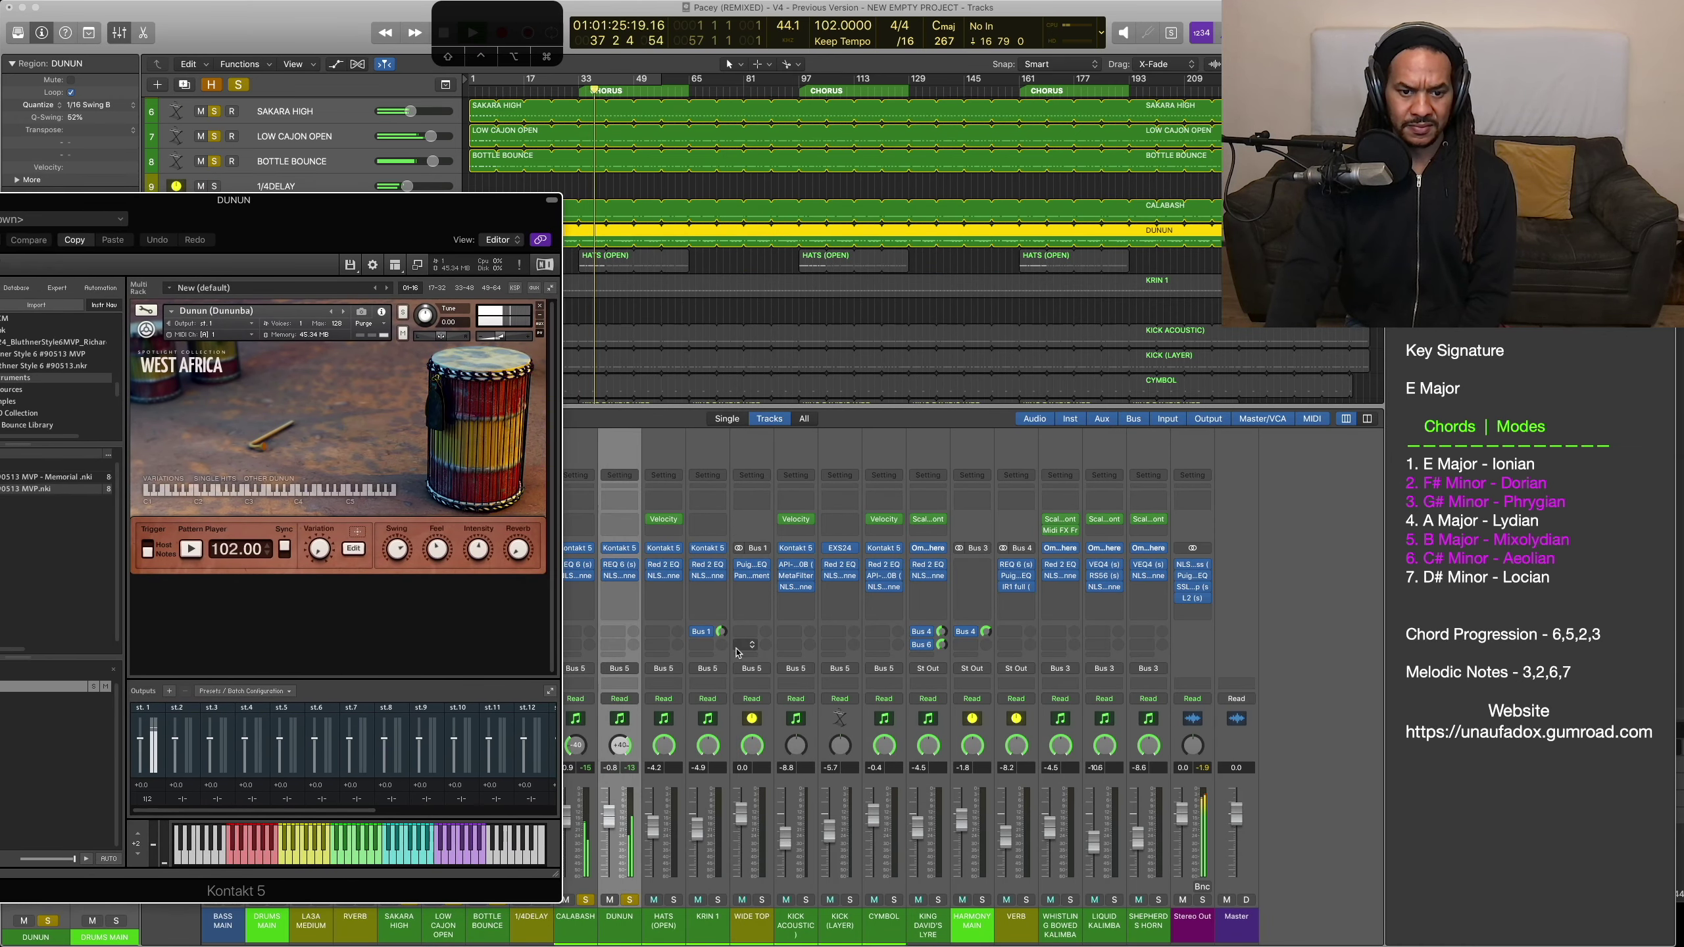
click(621, 565)
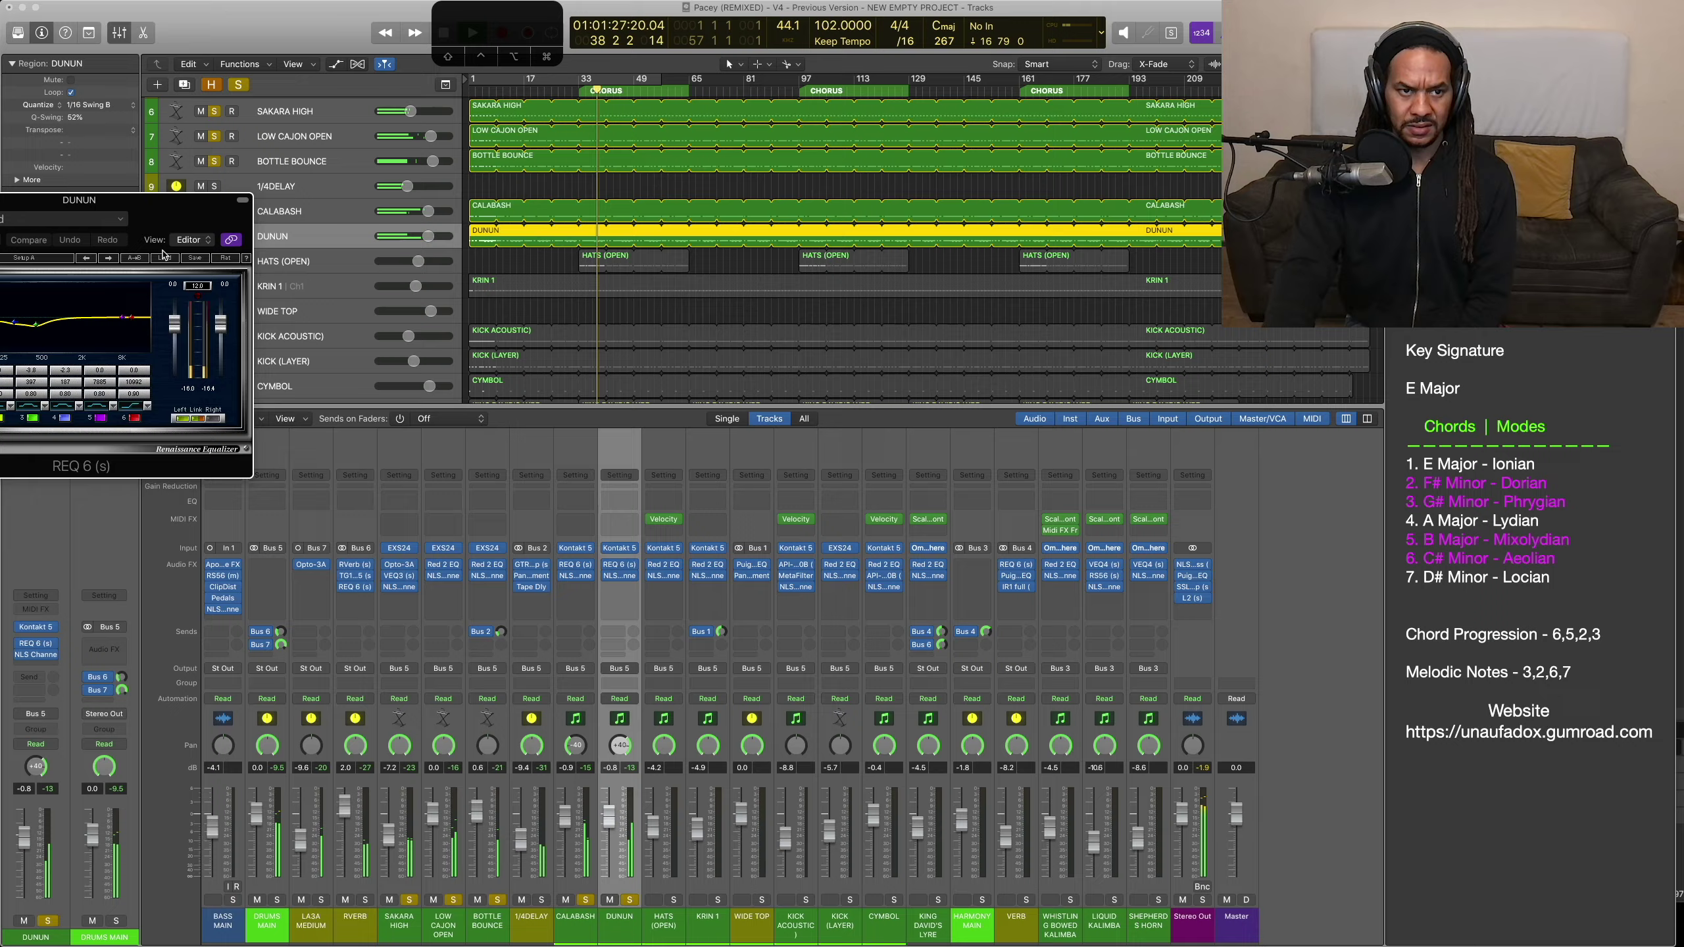
drag(137, 213, 377, 204)
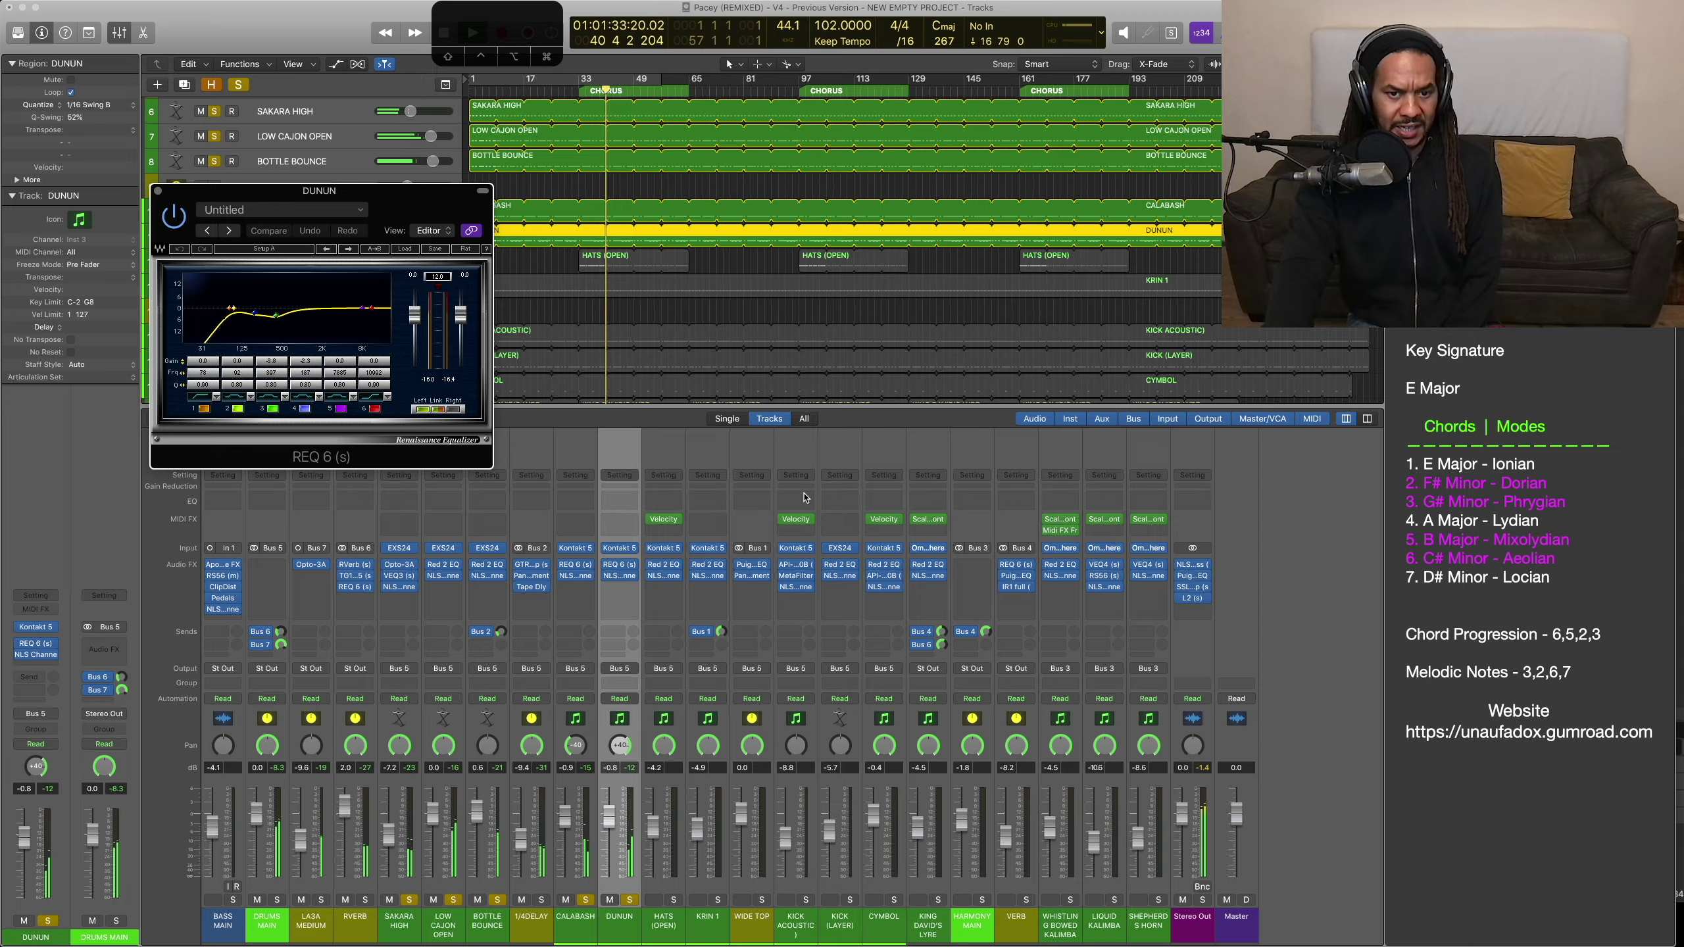
click(234, 900)
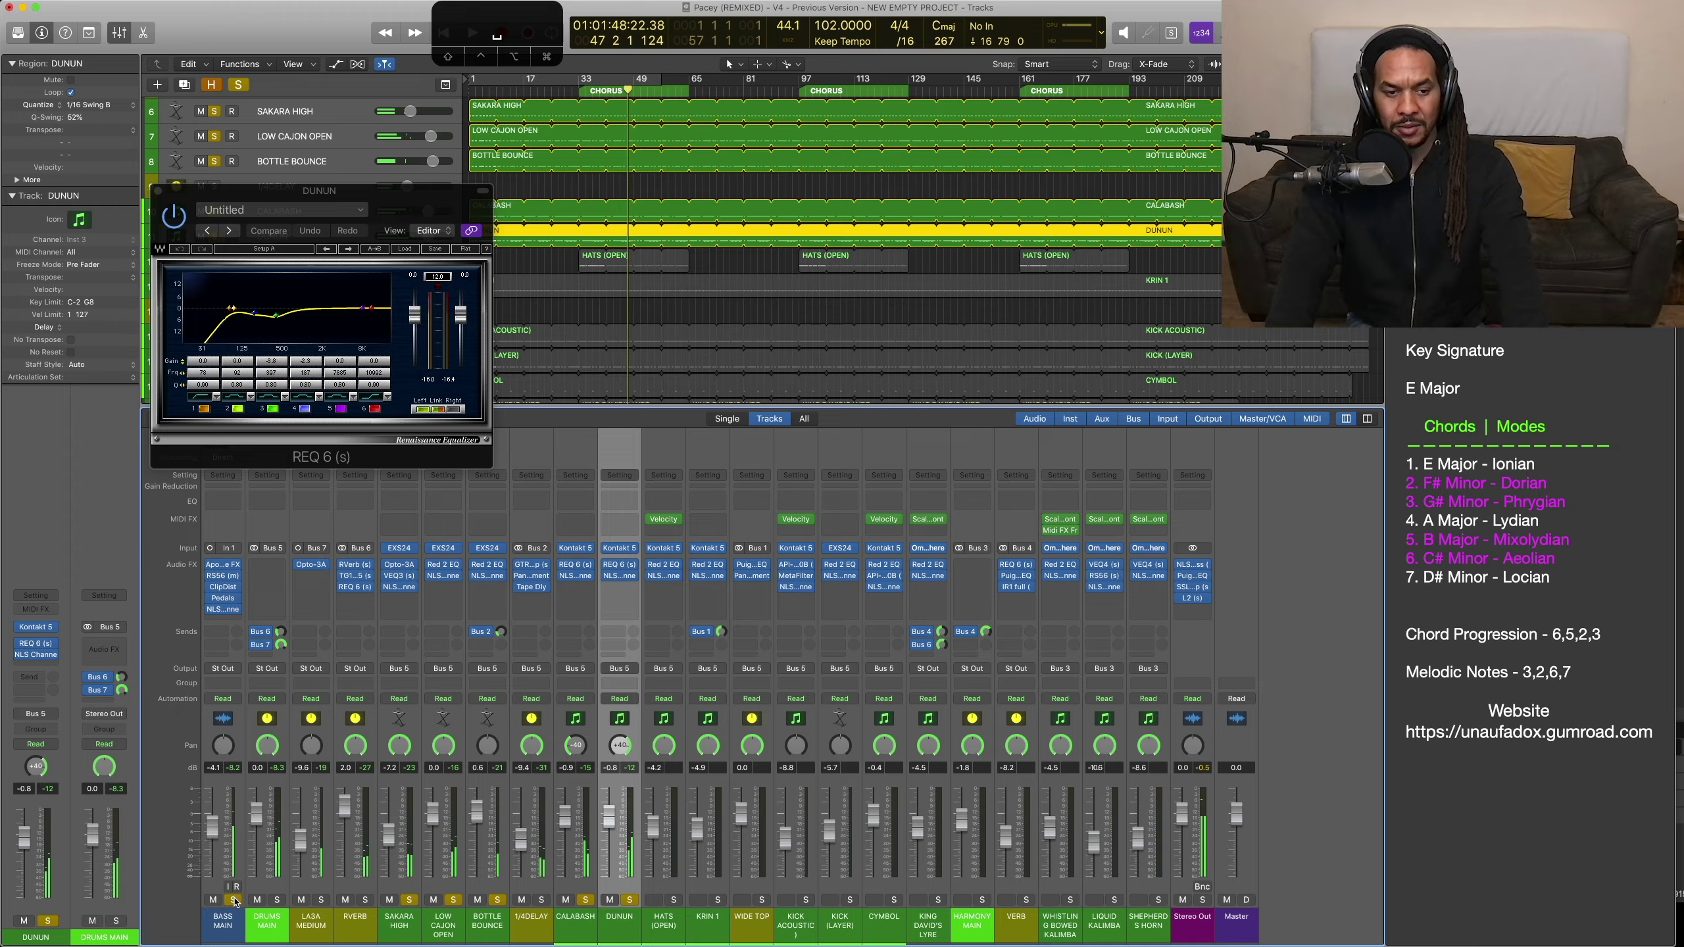
click(233, 900)
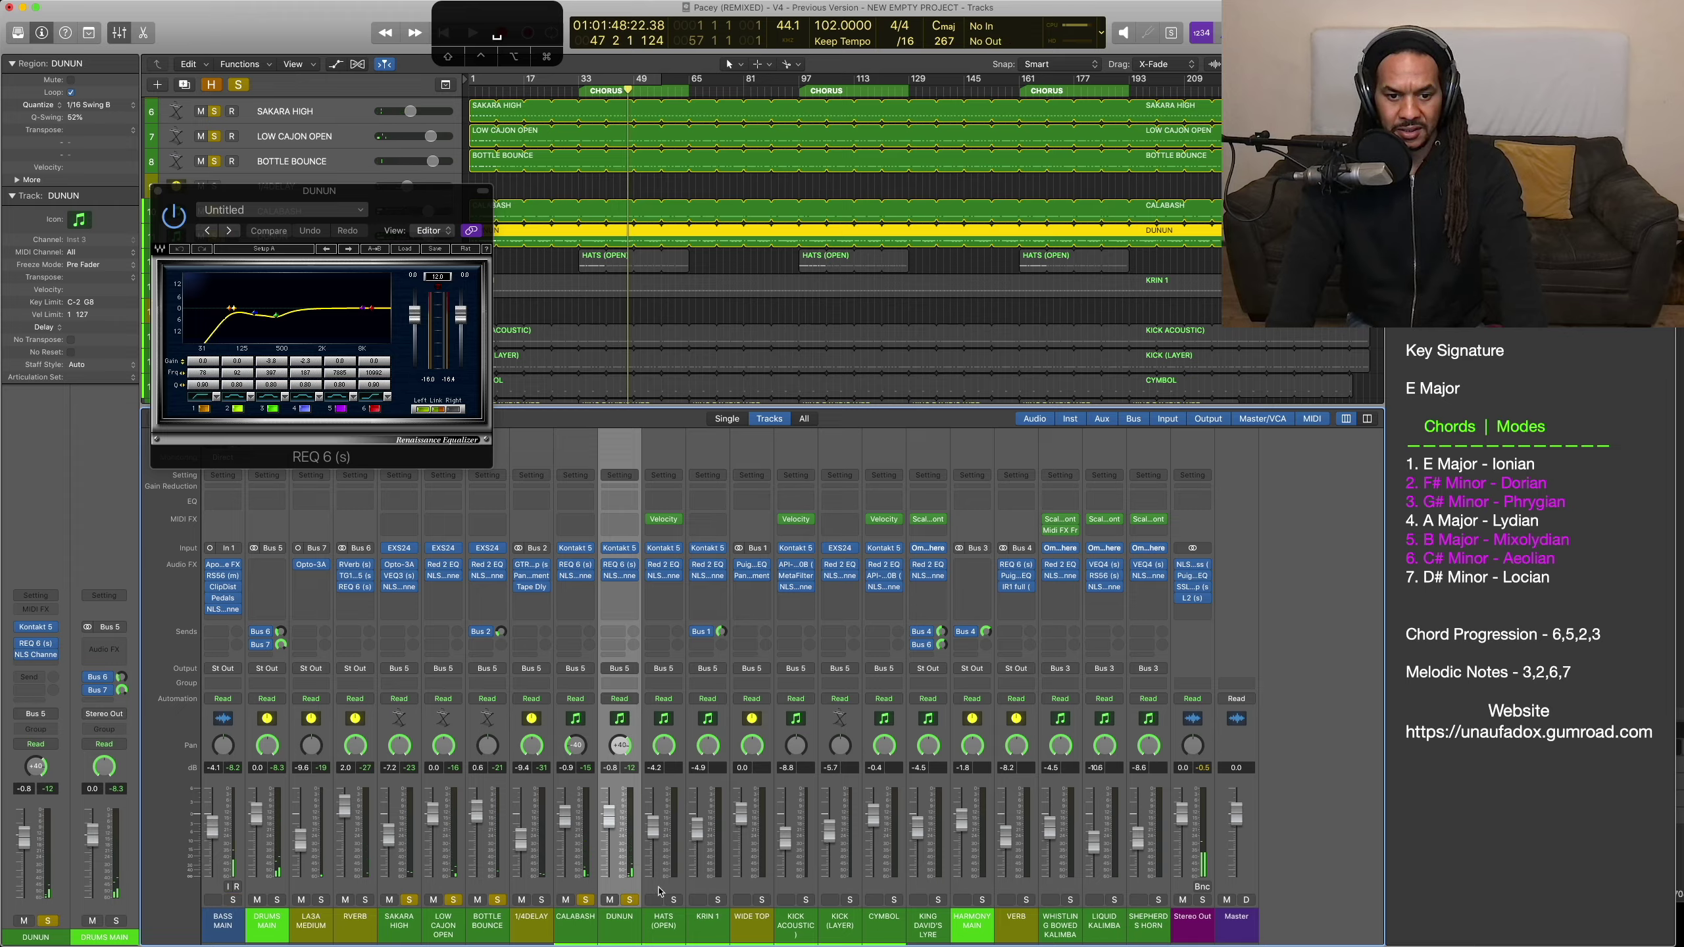
Step: Add HATS (OPEN) to the soloed drums, review its Red 2 EQ and Kontakt 5 drum kit, and audition it from the first chorus
click(674, 900)
click(674, 920)
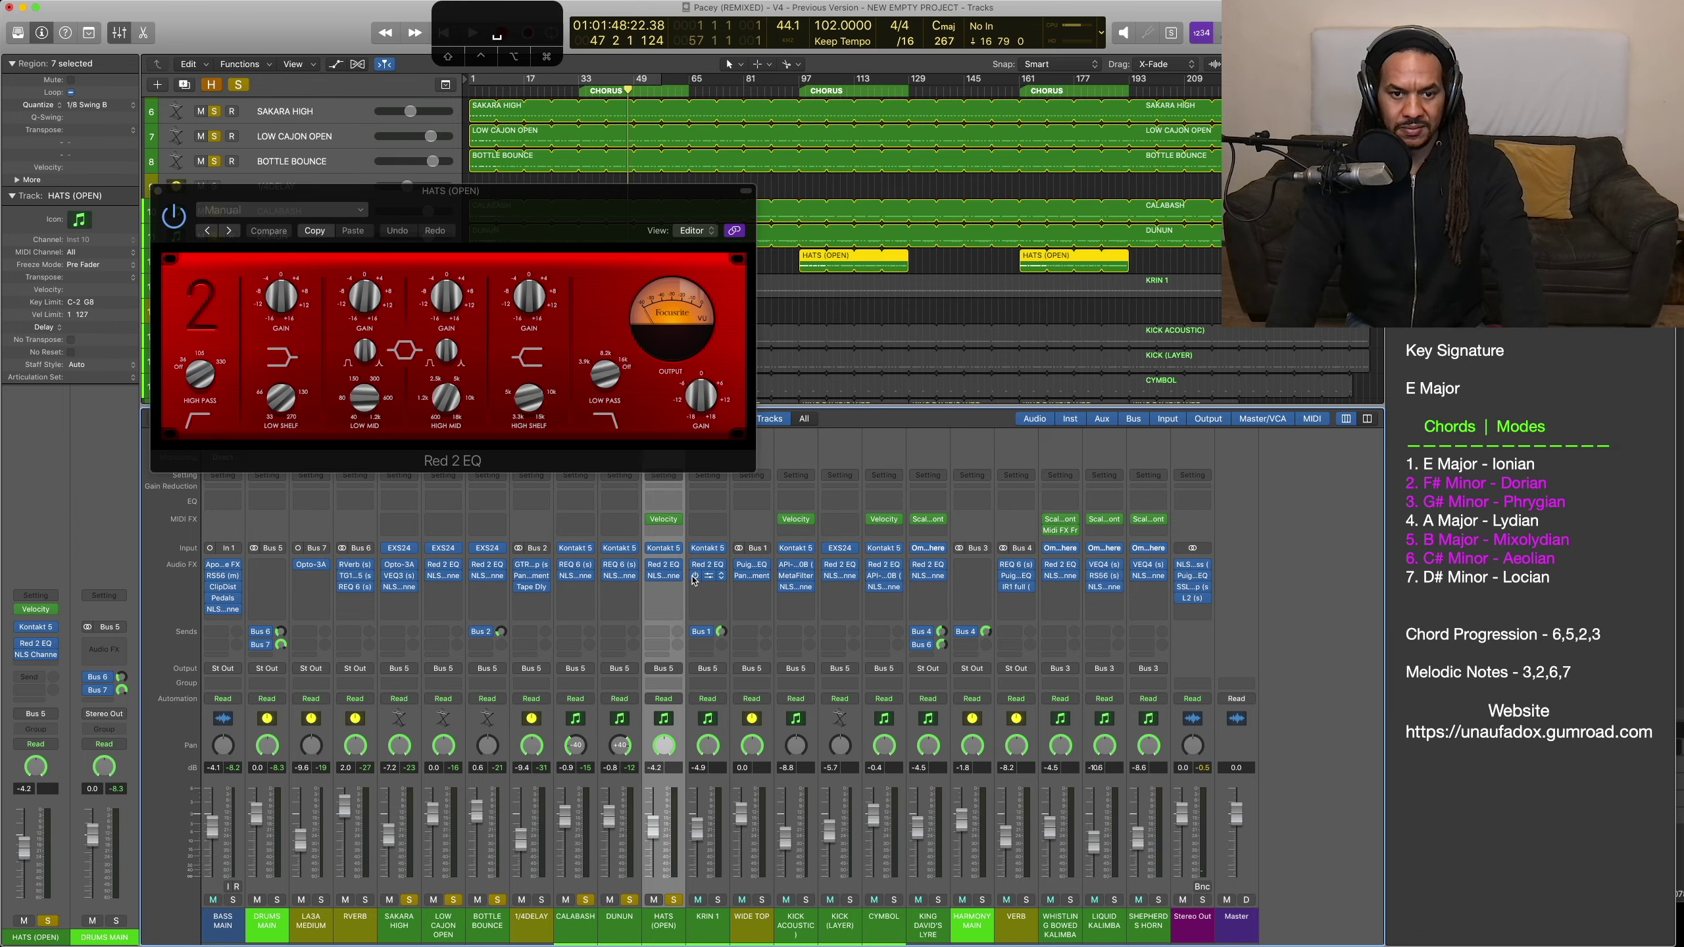
key(Return)
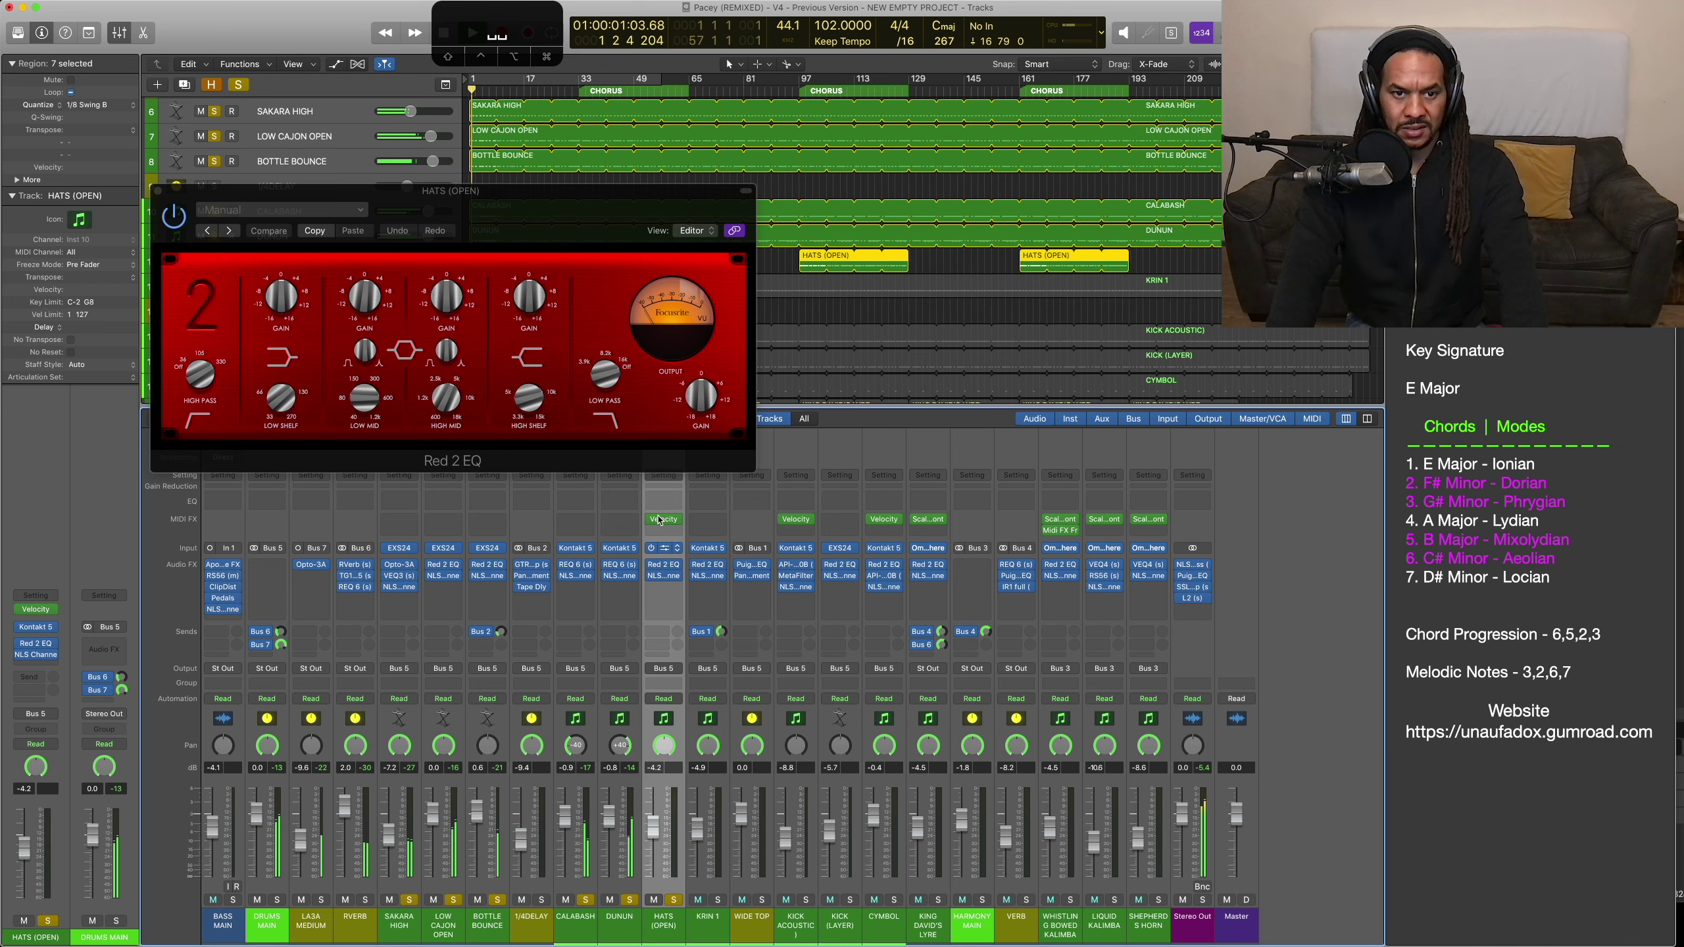
click(664, 548)
drag(681, 190, 545, 125)
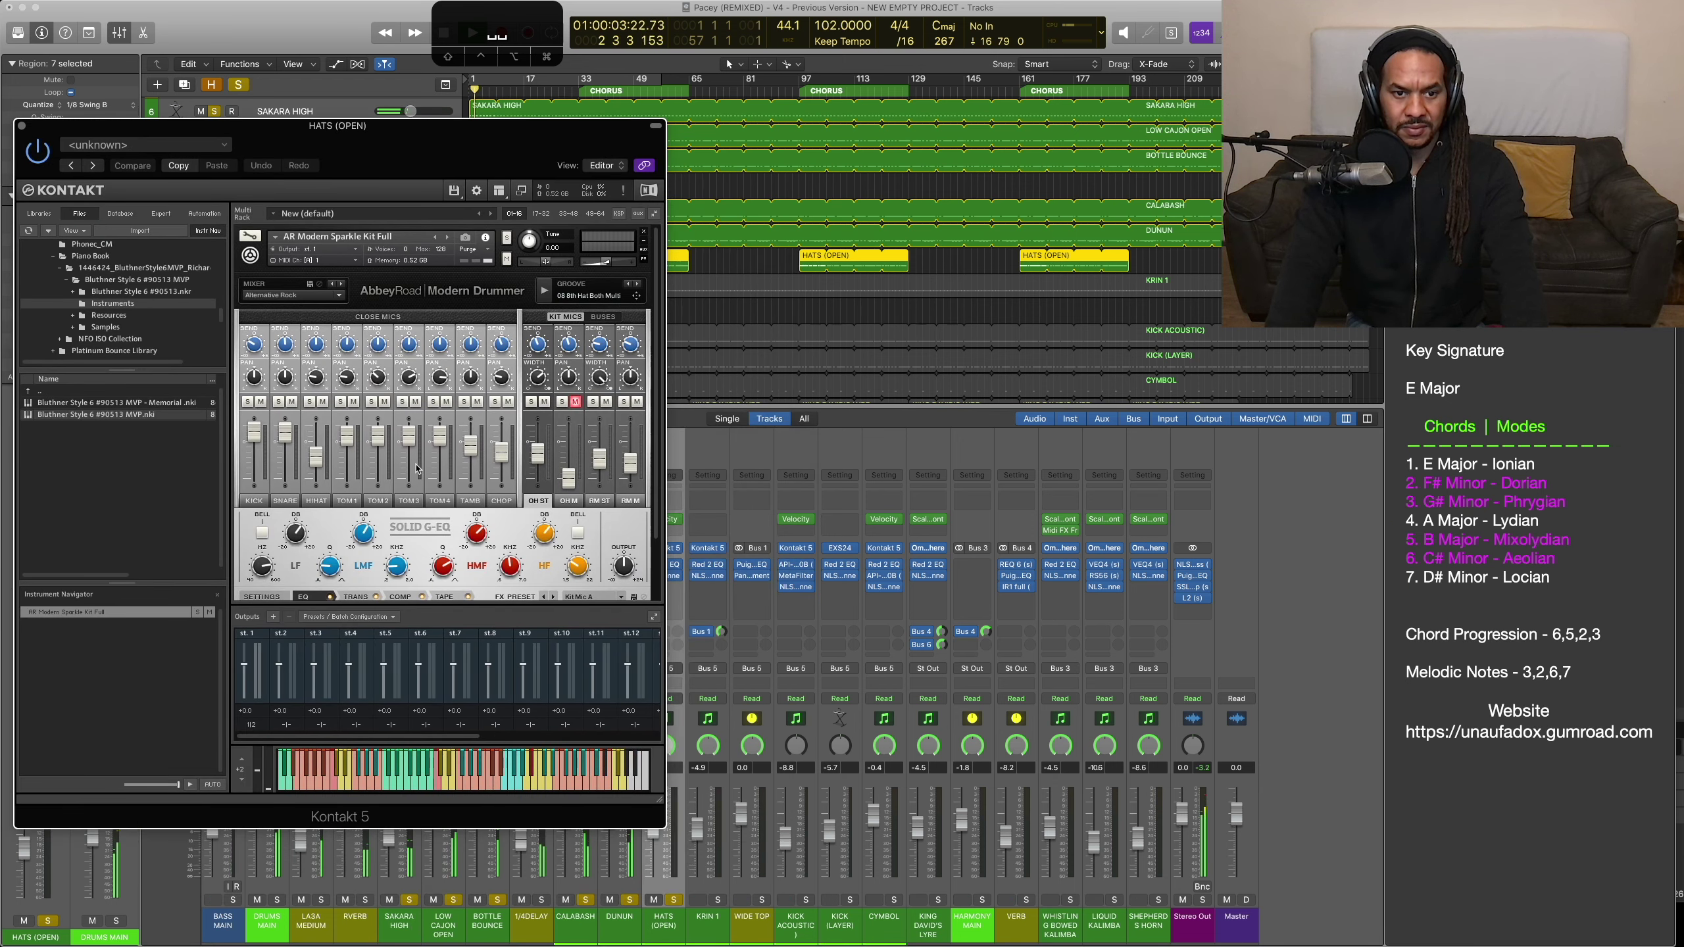
scroll(400, 592, down, 3)
click(428, 546)
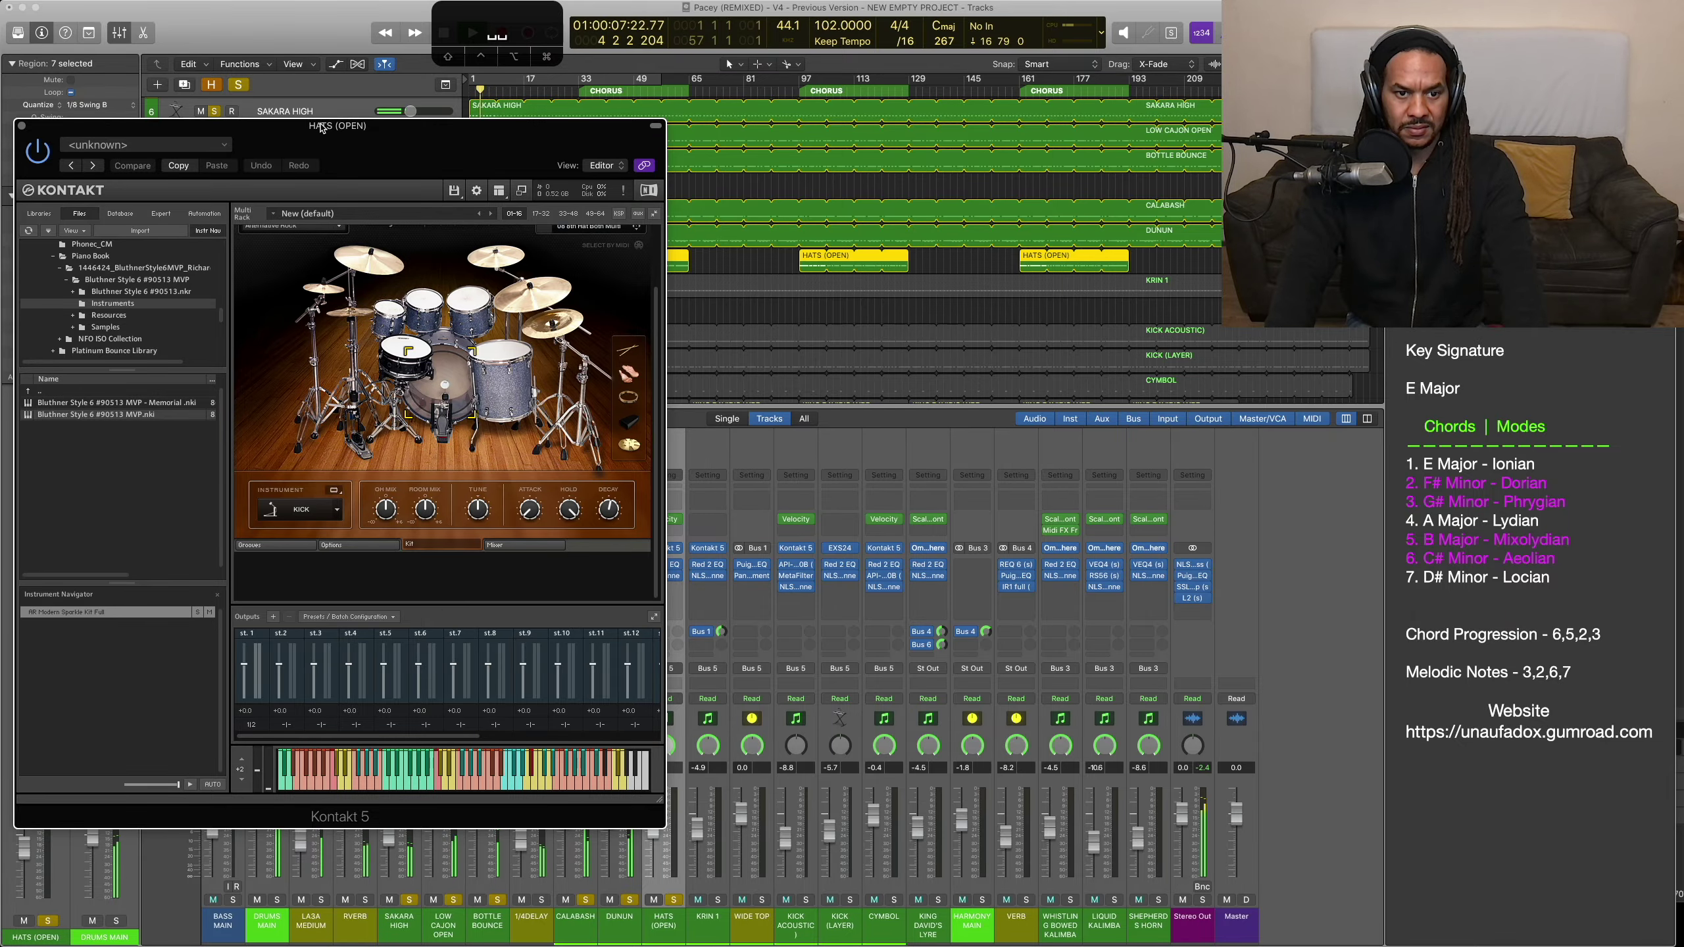
drag(322, 128, 201, 184)
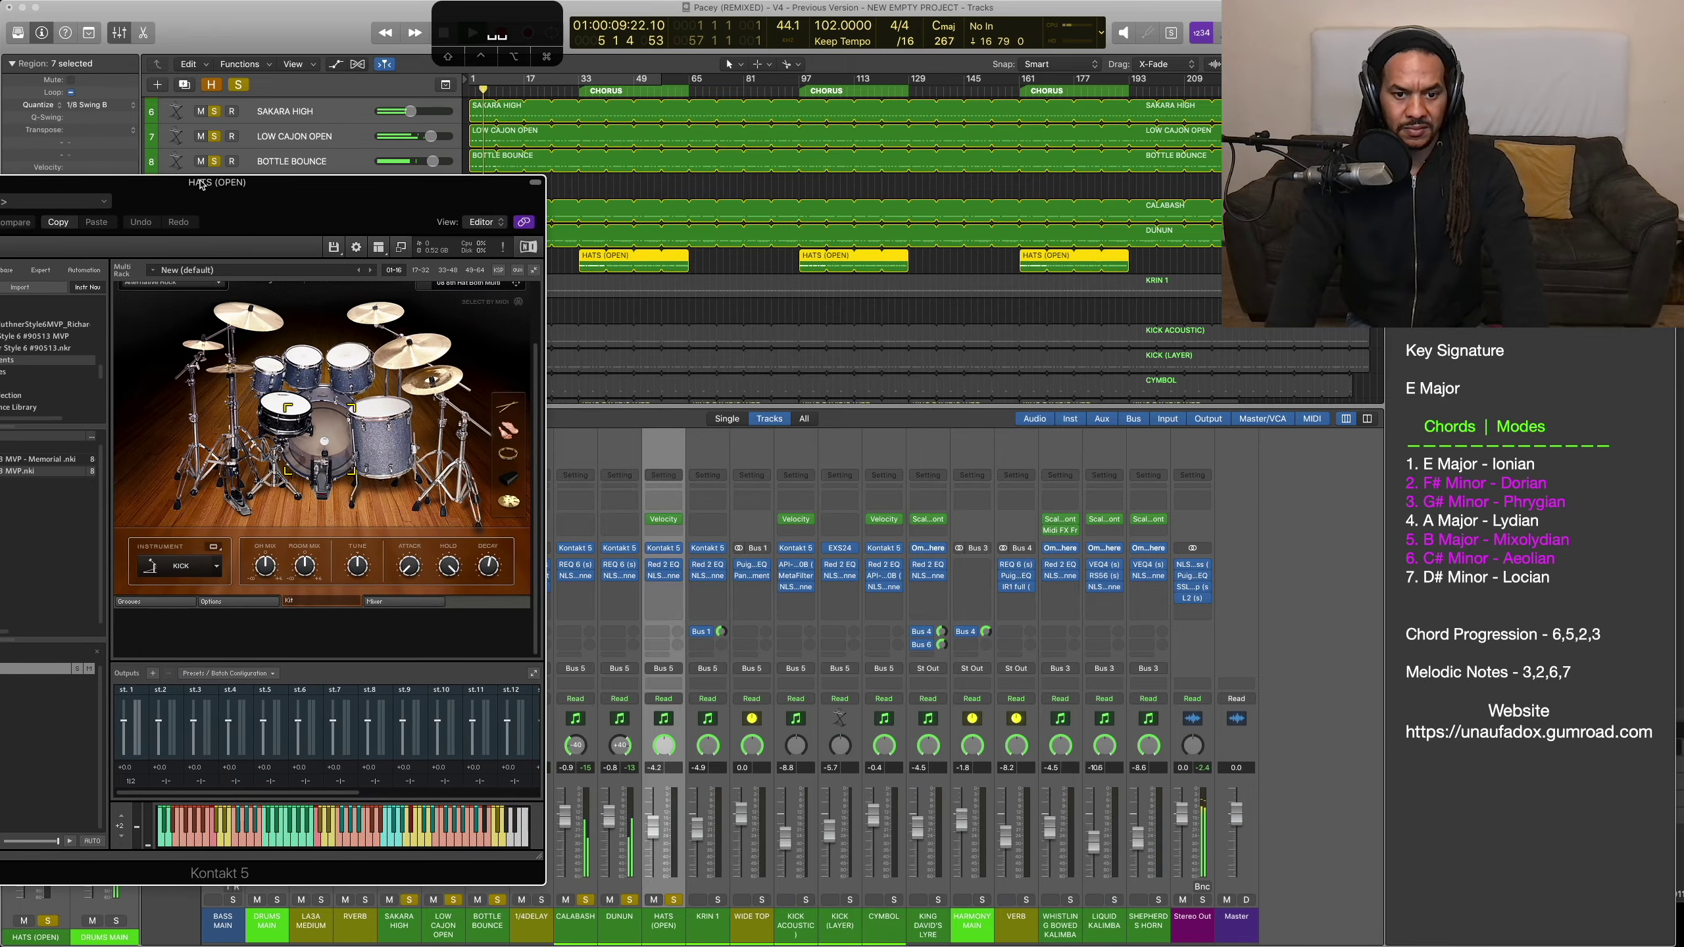
scroll(708, 220, down, 5)
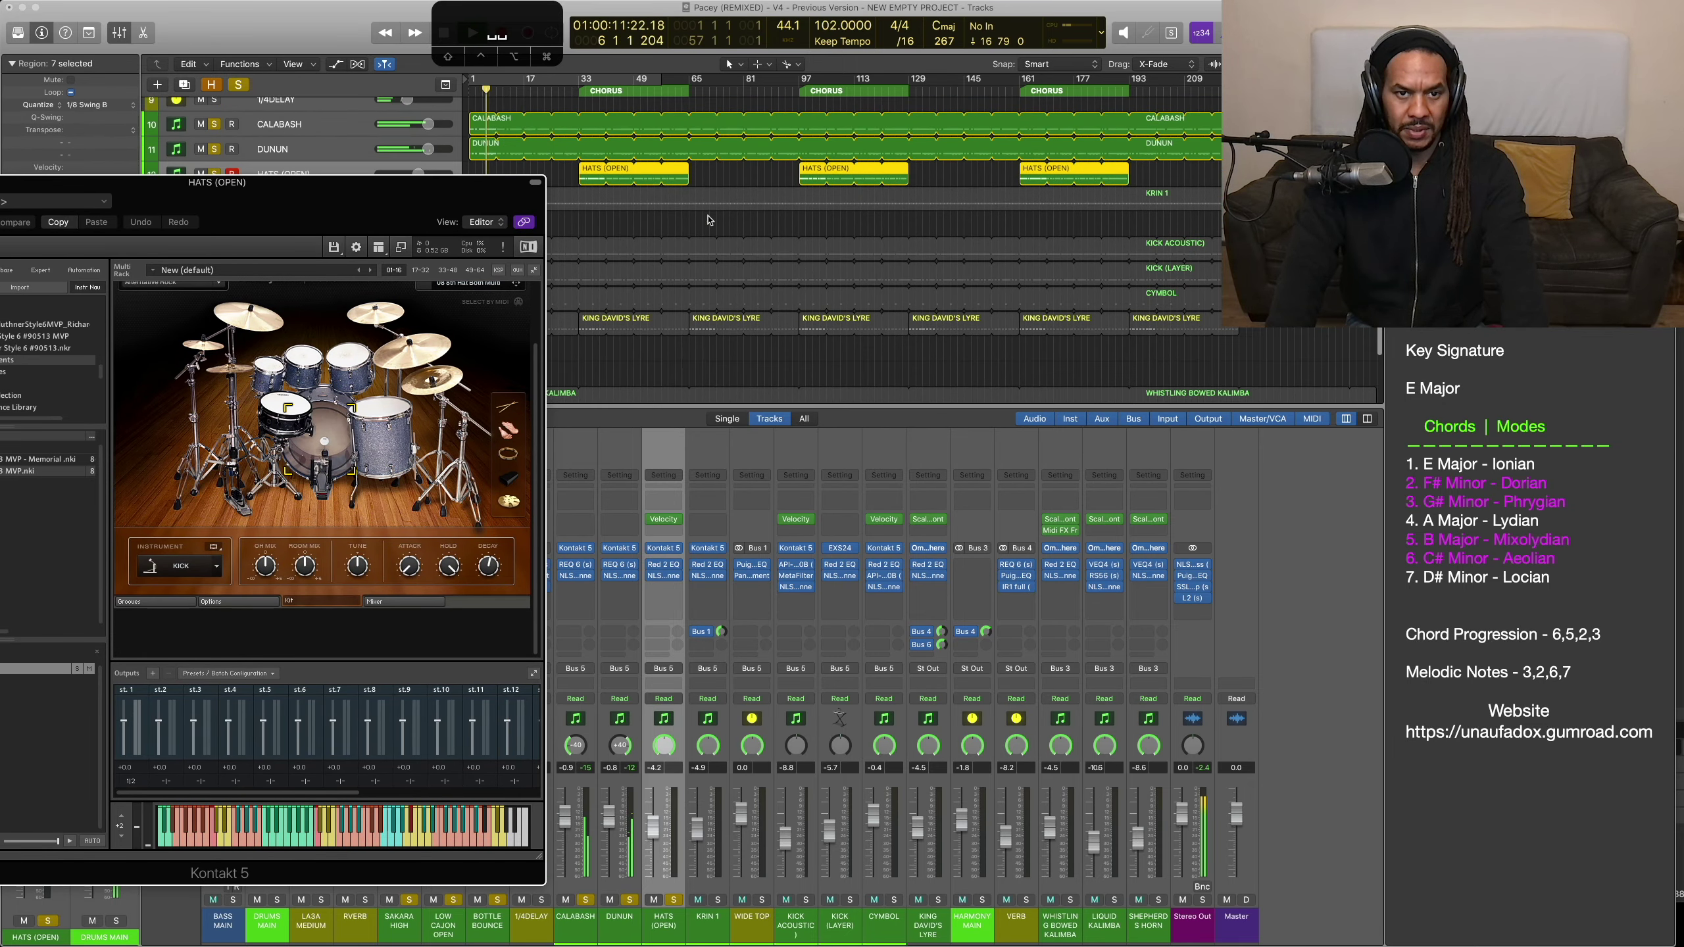
key(alt+period)
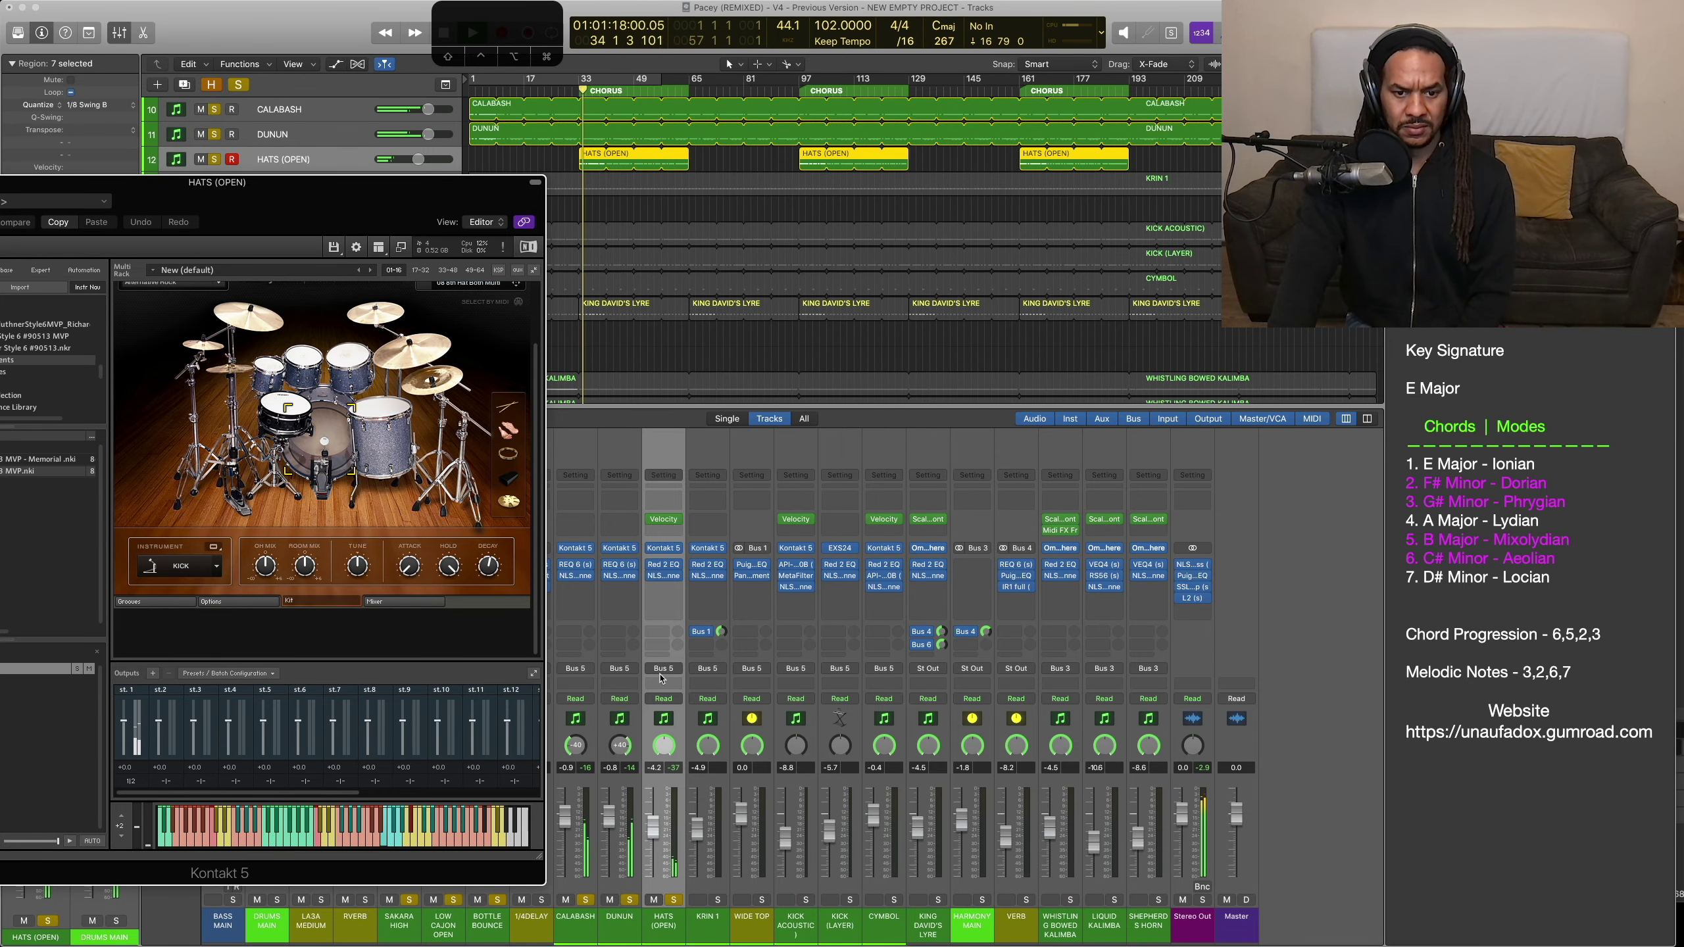
Step: Add KRIN 1 to the soloed drums and review its Kontakt 5 instrument, Red 2 EQ and NLS Channel
click(718, 899)
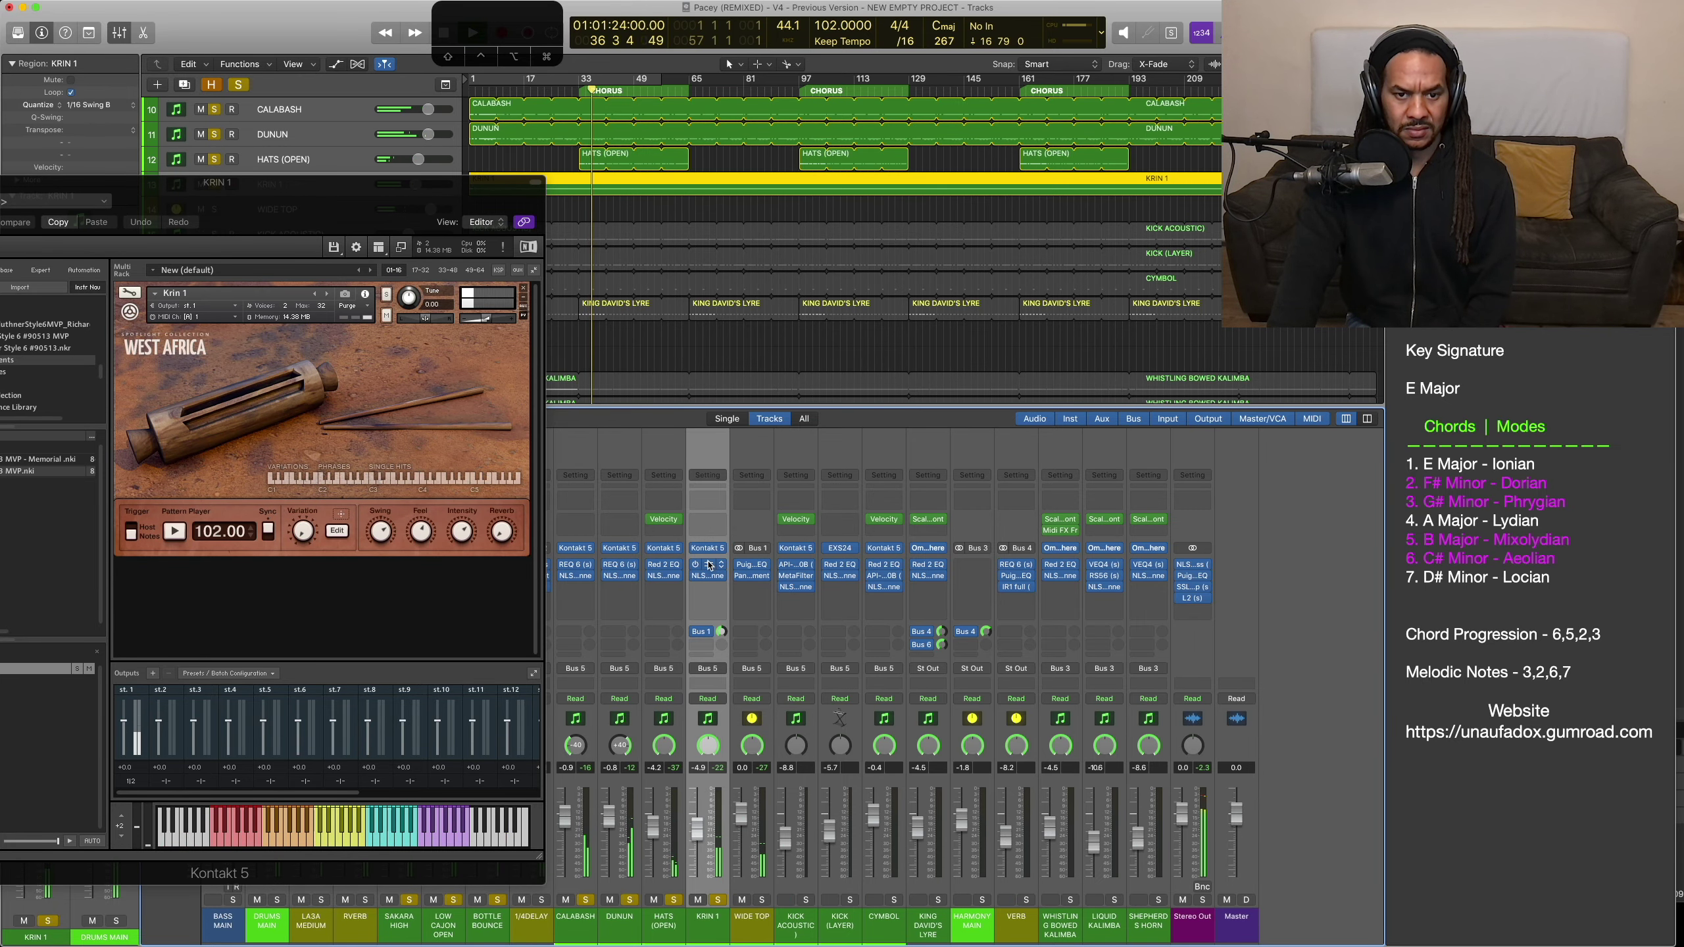
click(707, 564)
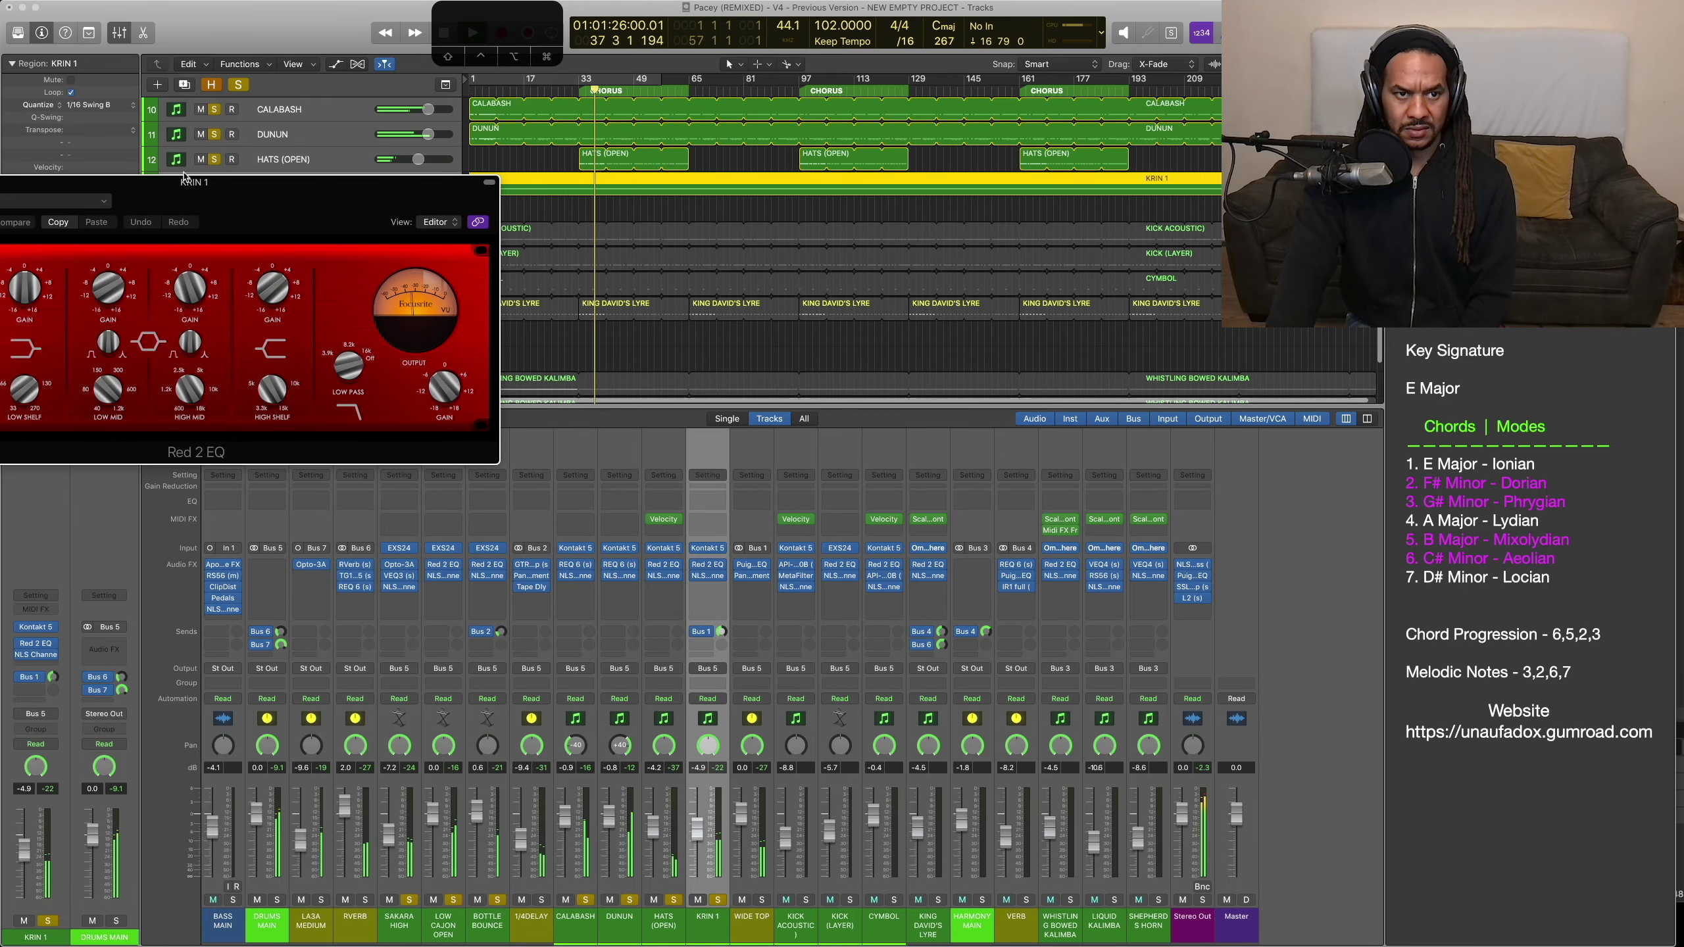
drag(184, 180, 342, 307)
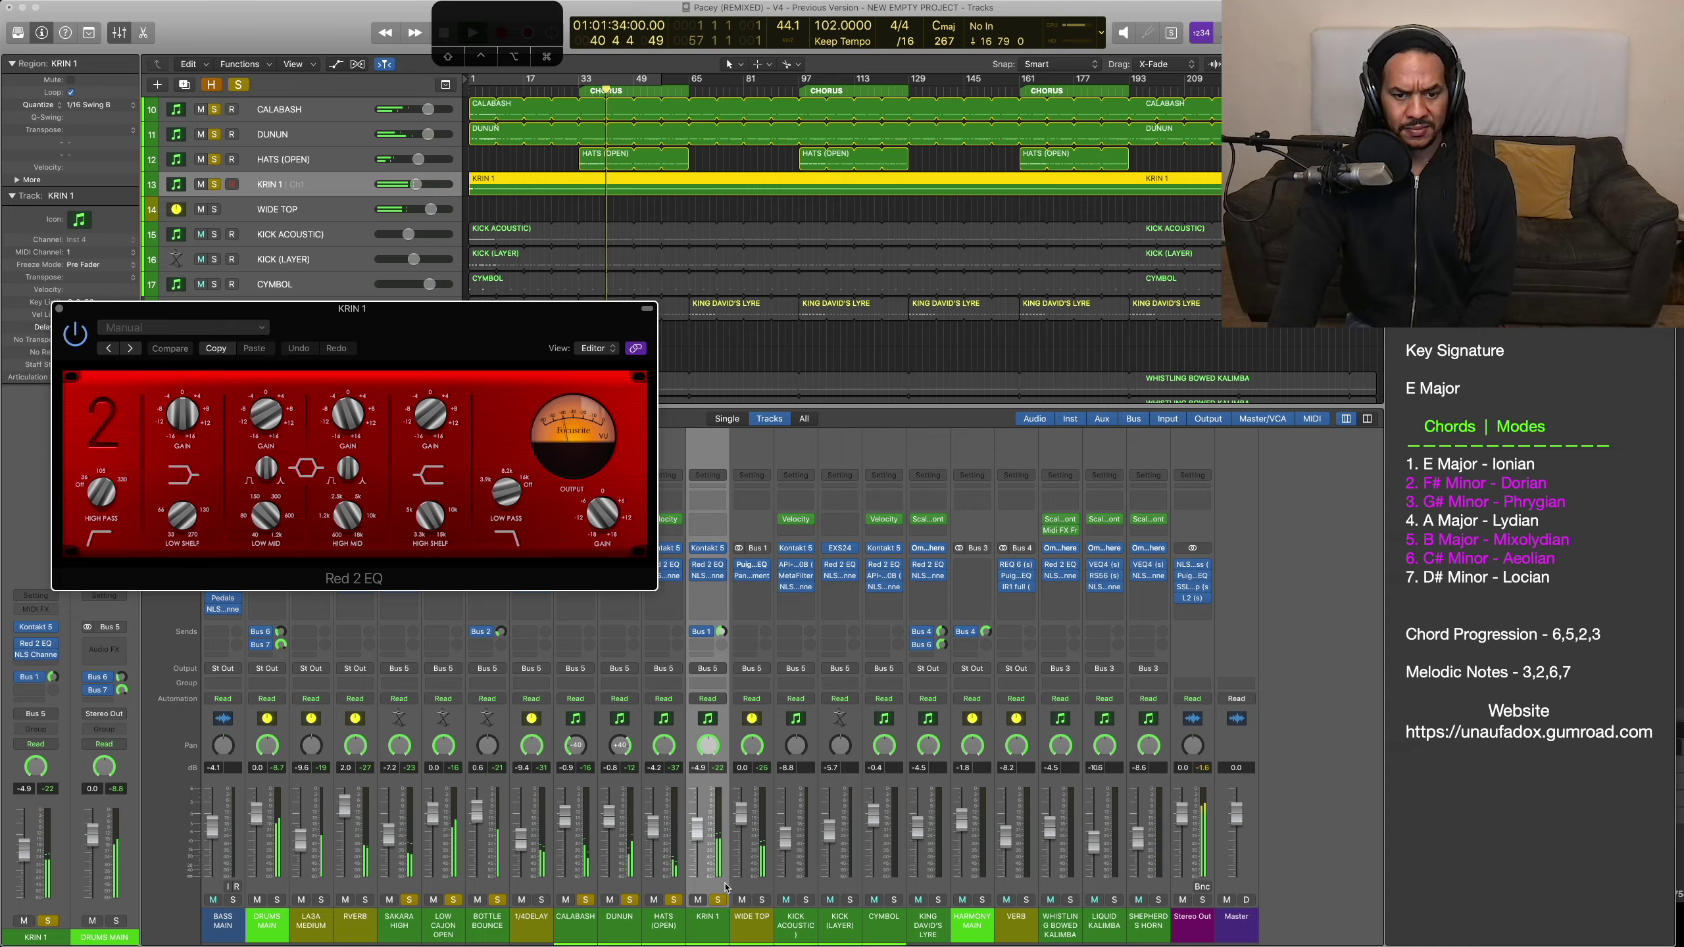
click(718, 579)
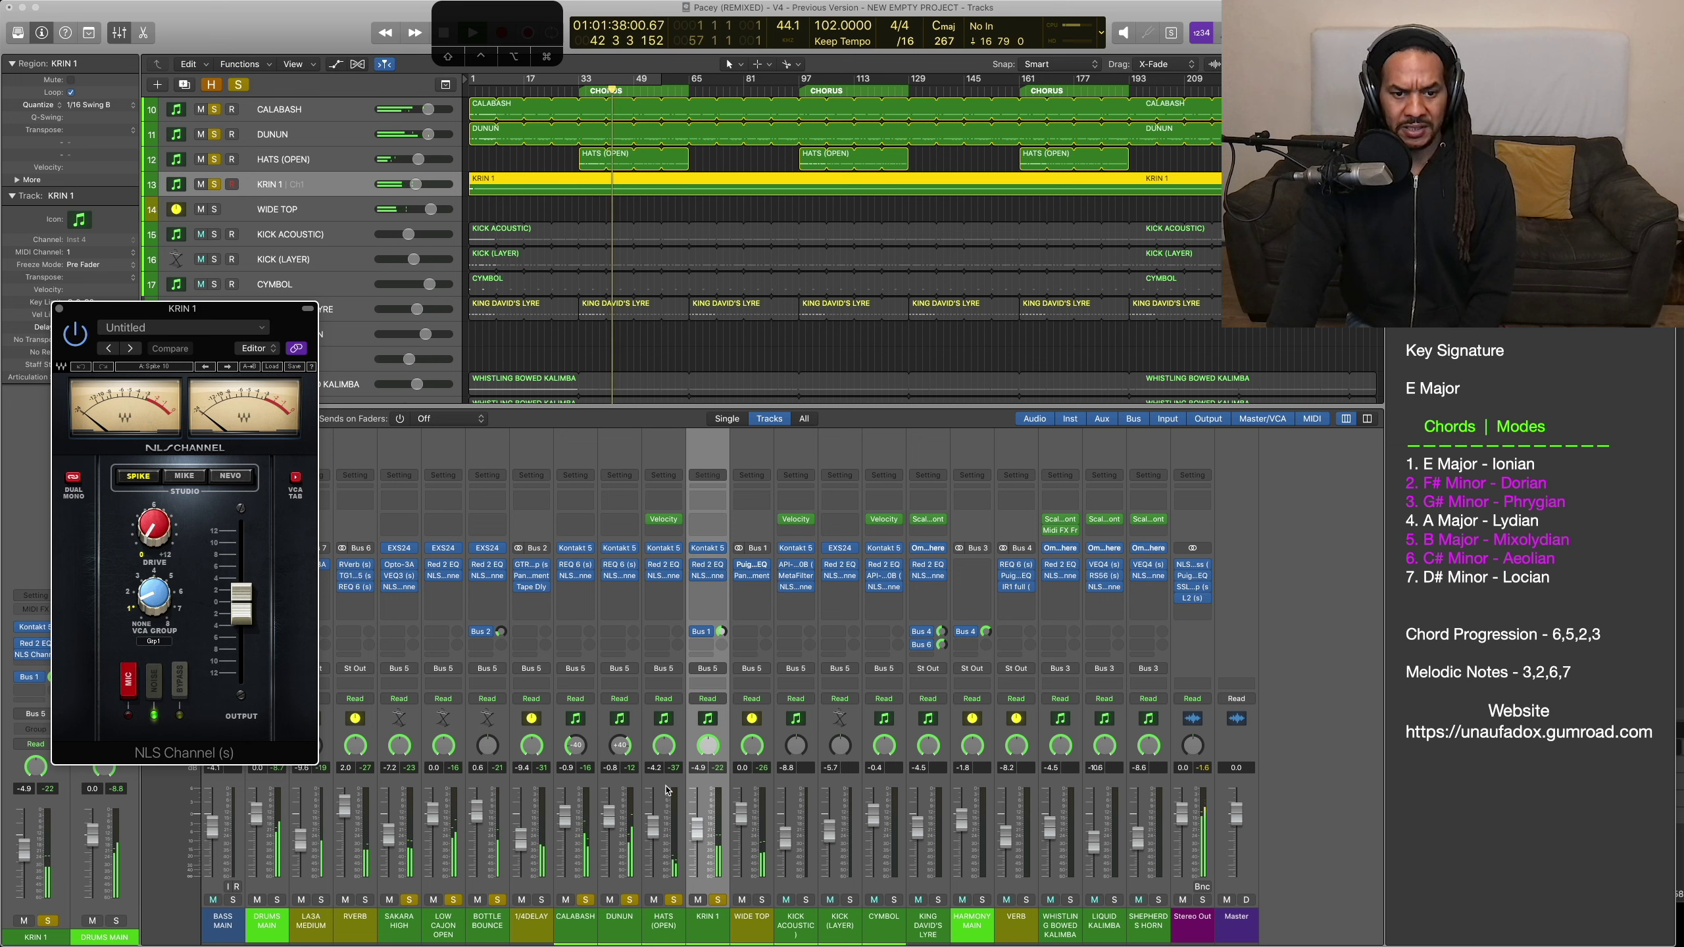
Step: Review the Red 2 EQ settings on the HATS (OPEN) channel
click(684, 783)
click(669, 566)
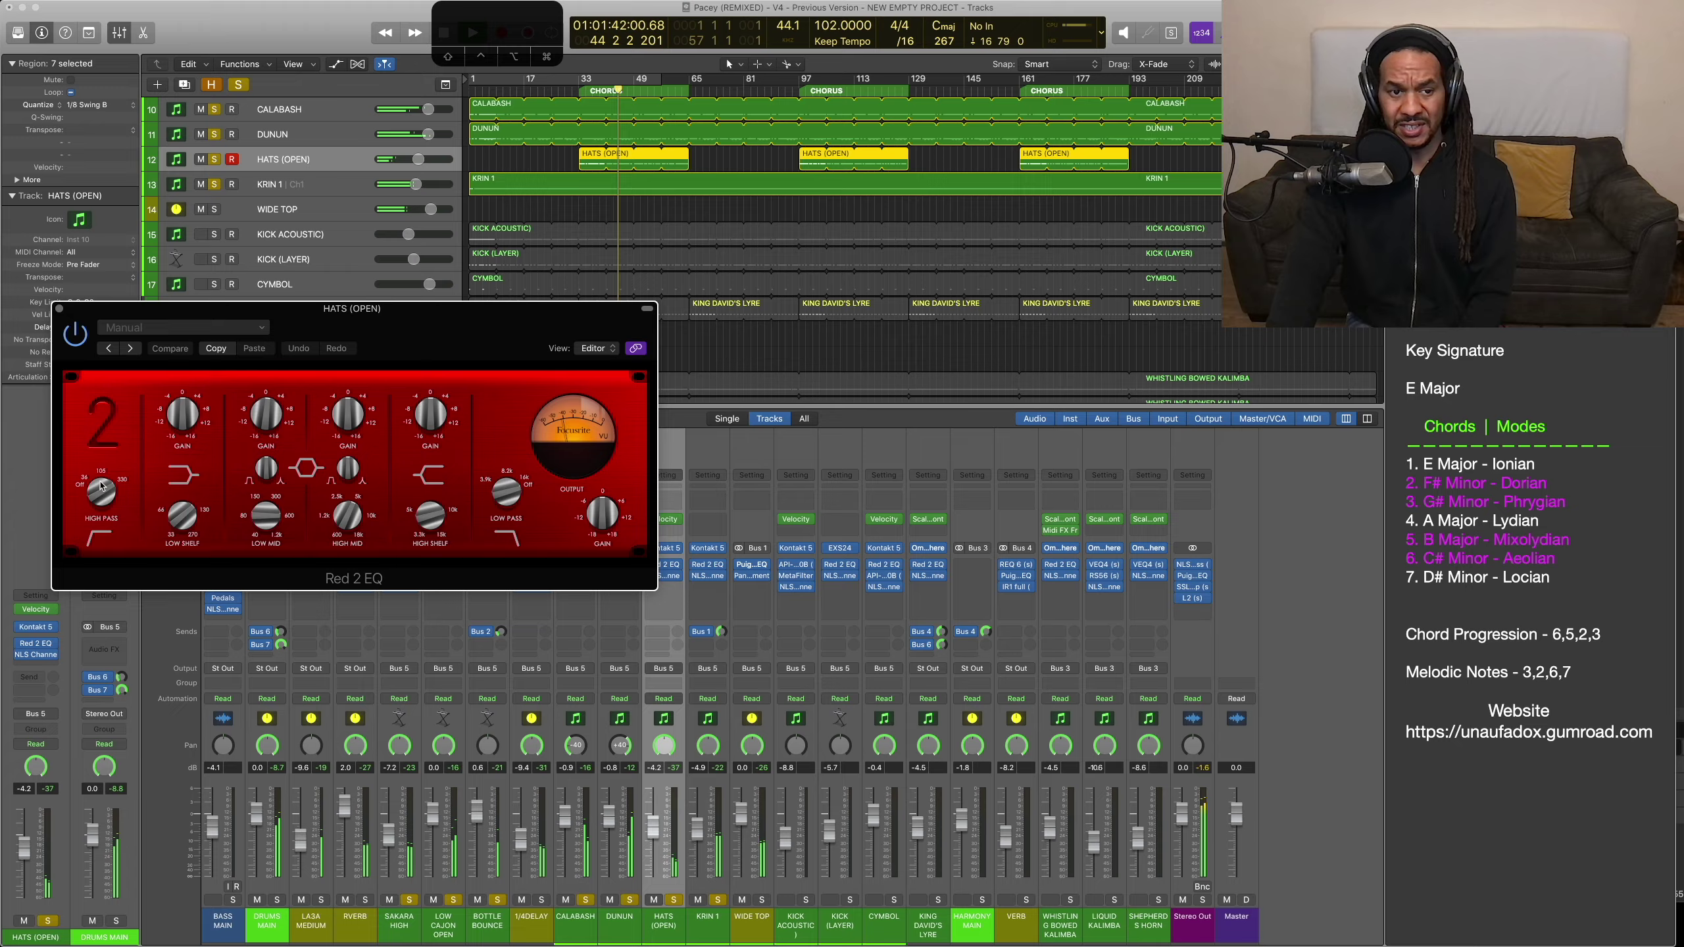
drag(443, 324, 356, 228)
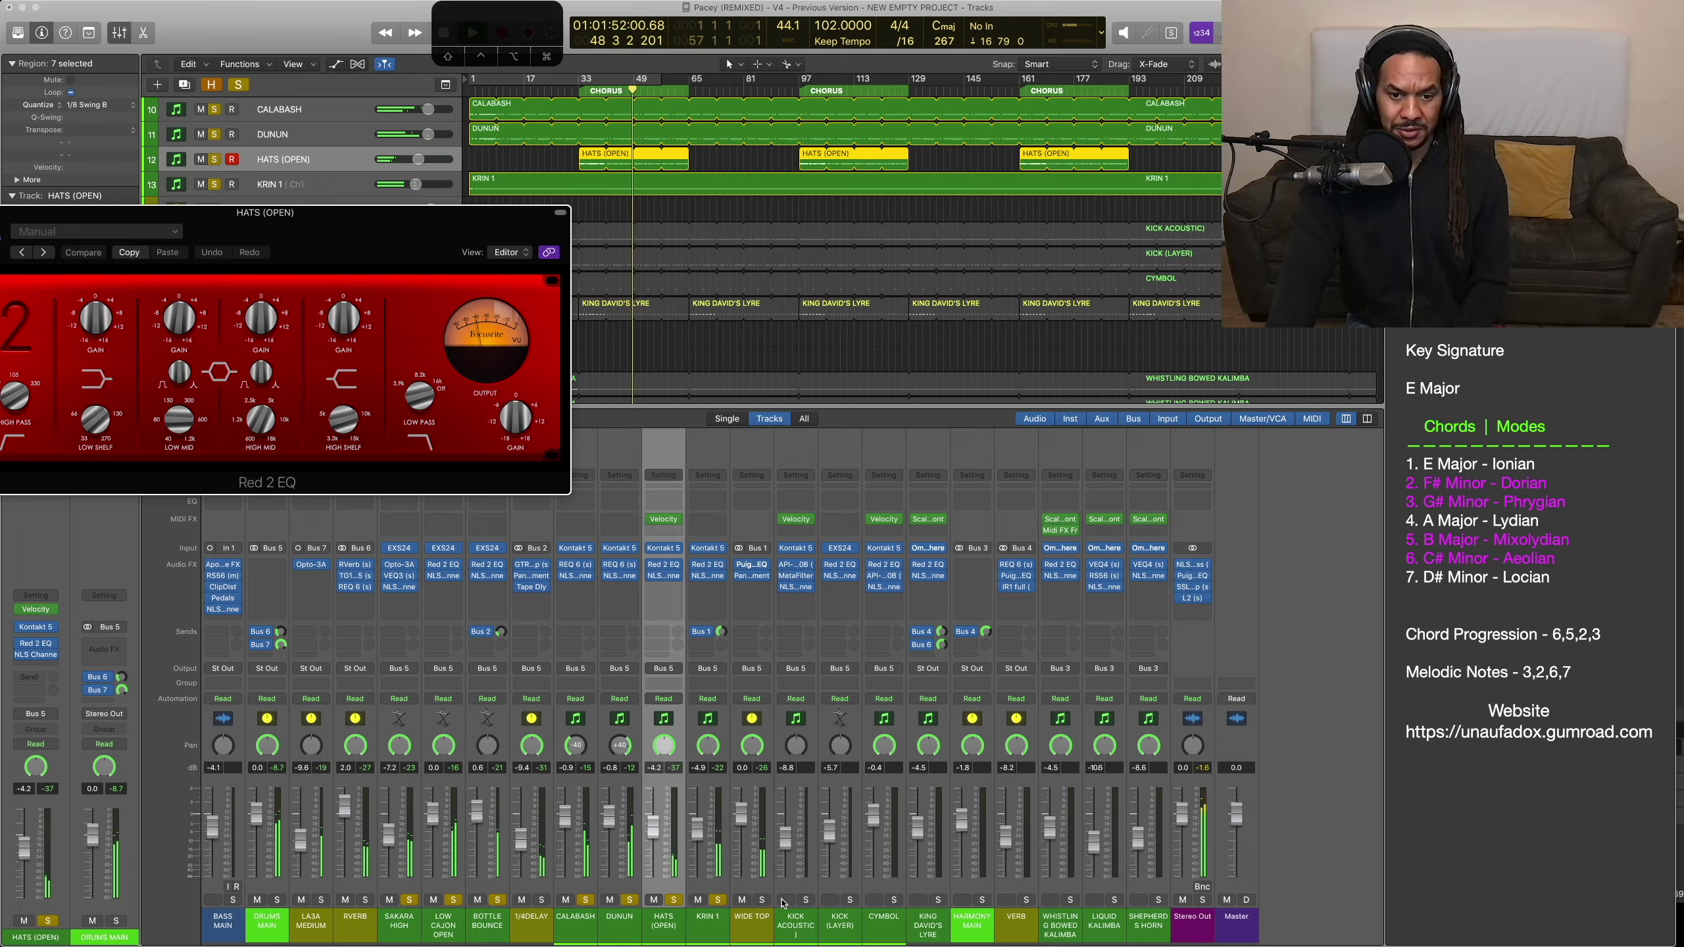
Step: Solo WIDE TOP on its own, add KRIN 1, and remove the WIDE TOP solo to compare the two channels
click(761, 920)
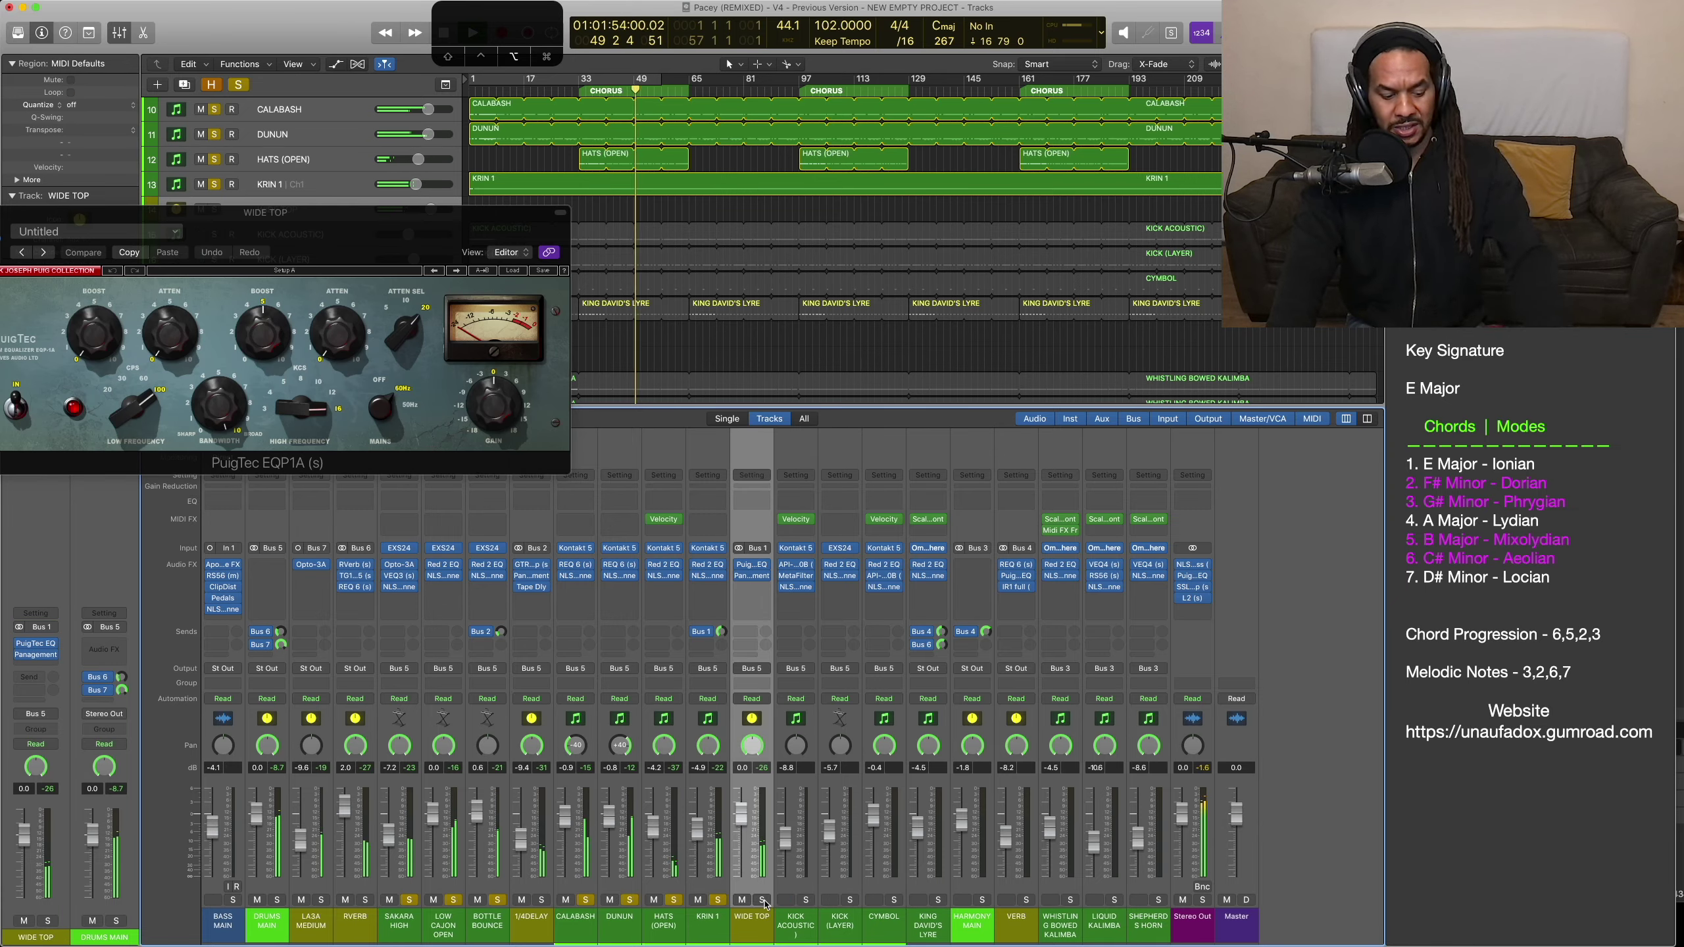
click(762, 900)
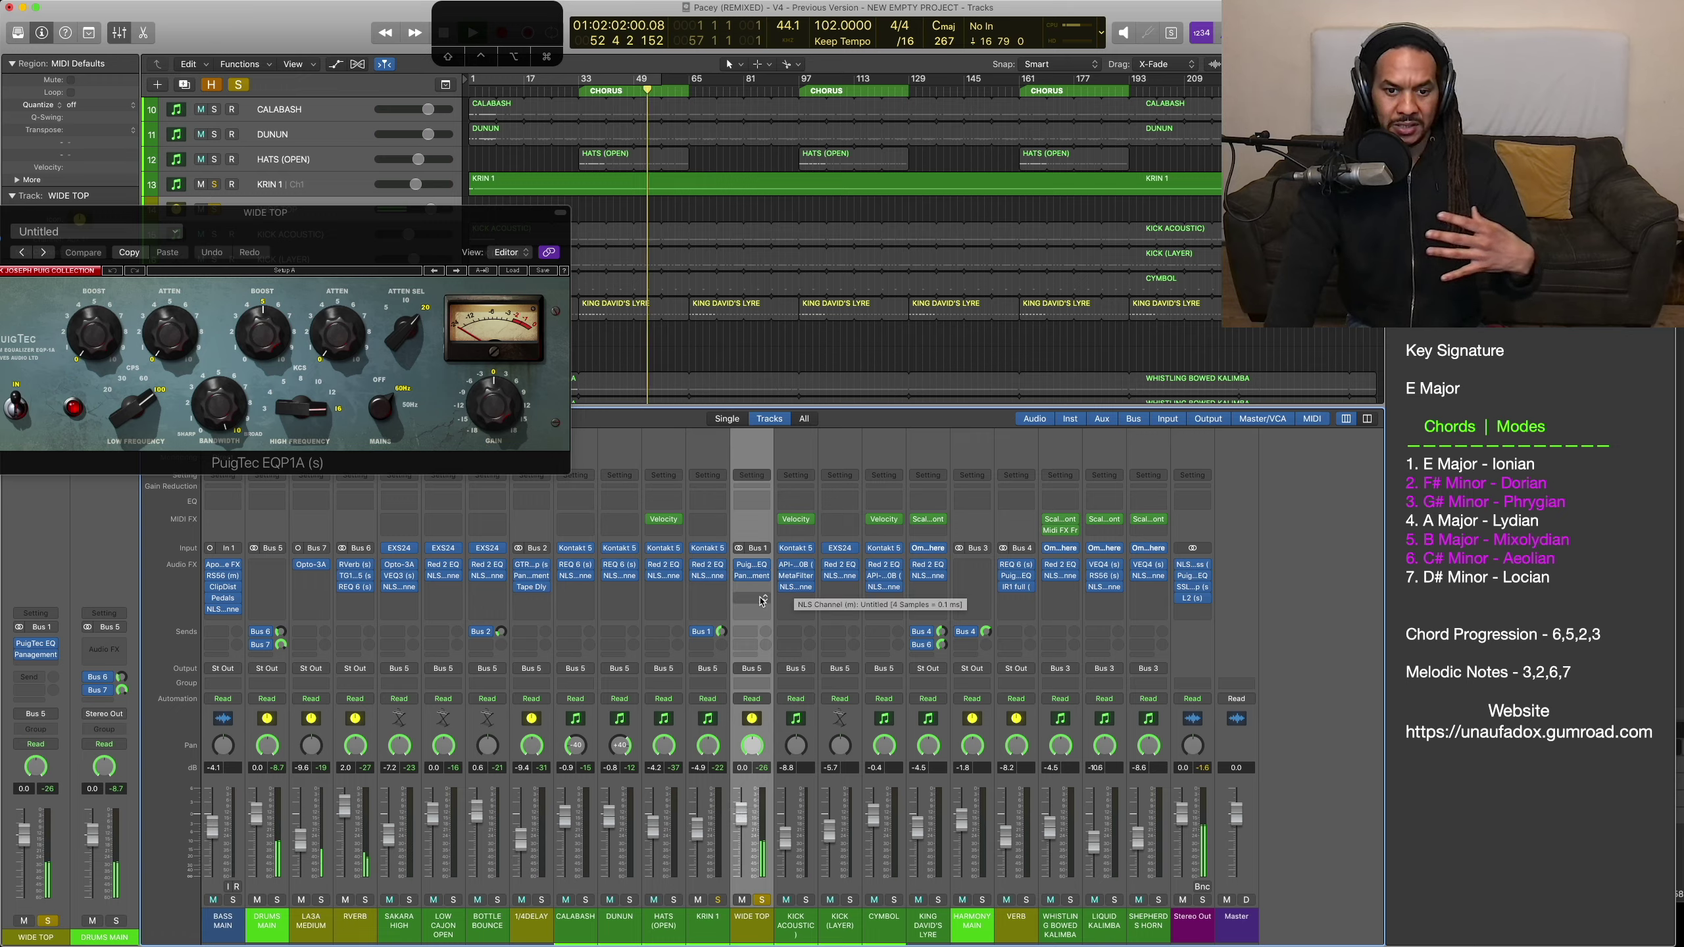
click(718, 900)
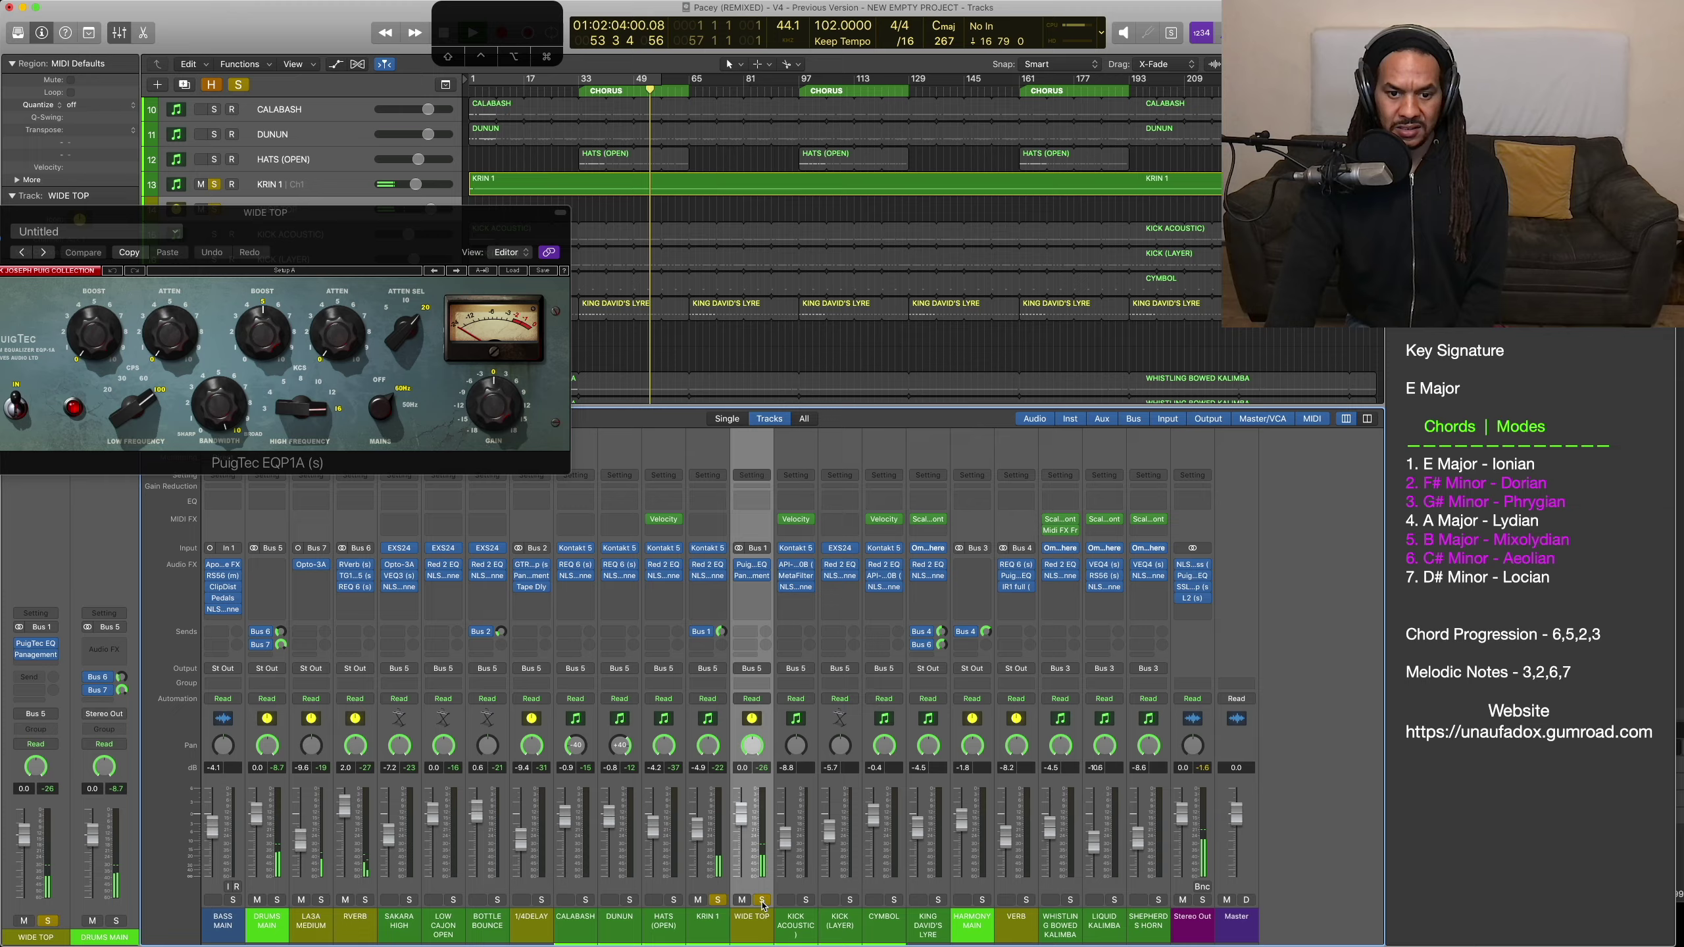
click(762, 899)
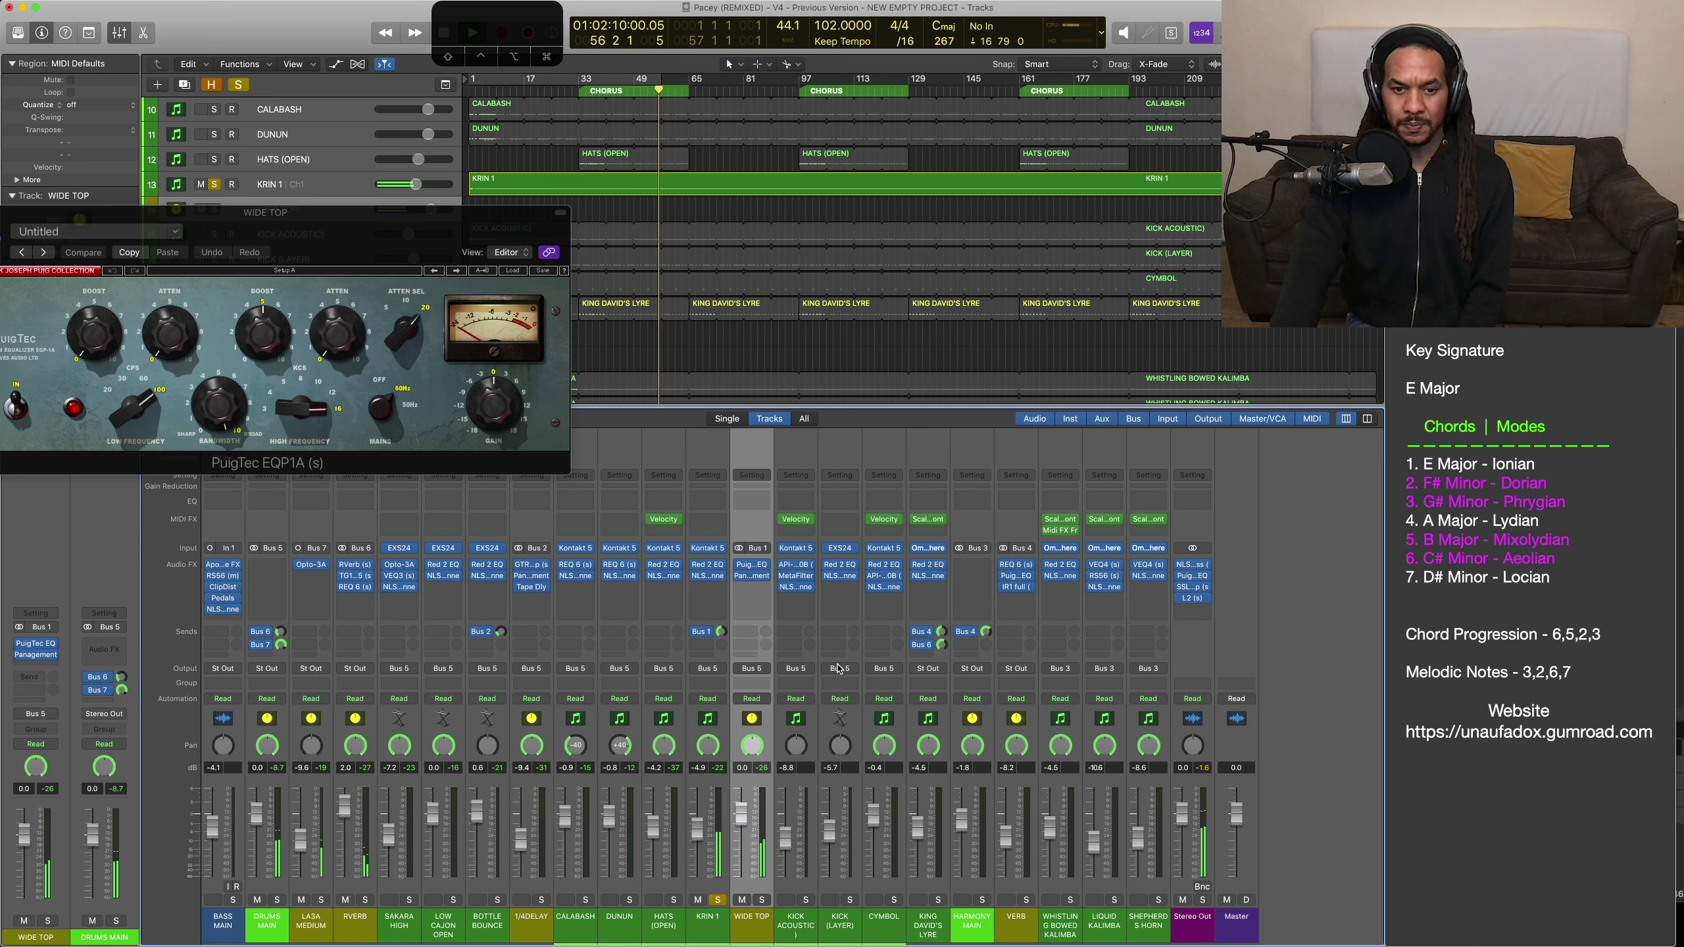
Step: Review the Red 2 EQ on KRIN 1 and the PuigTec EQP1A and Panagement effects on WIDE TOP
click(757, 569)
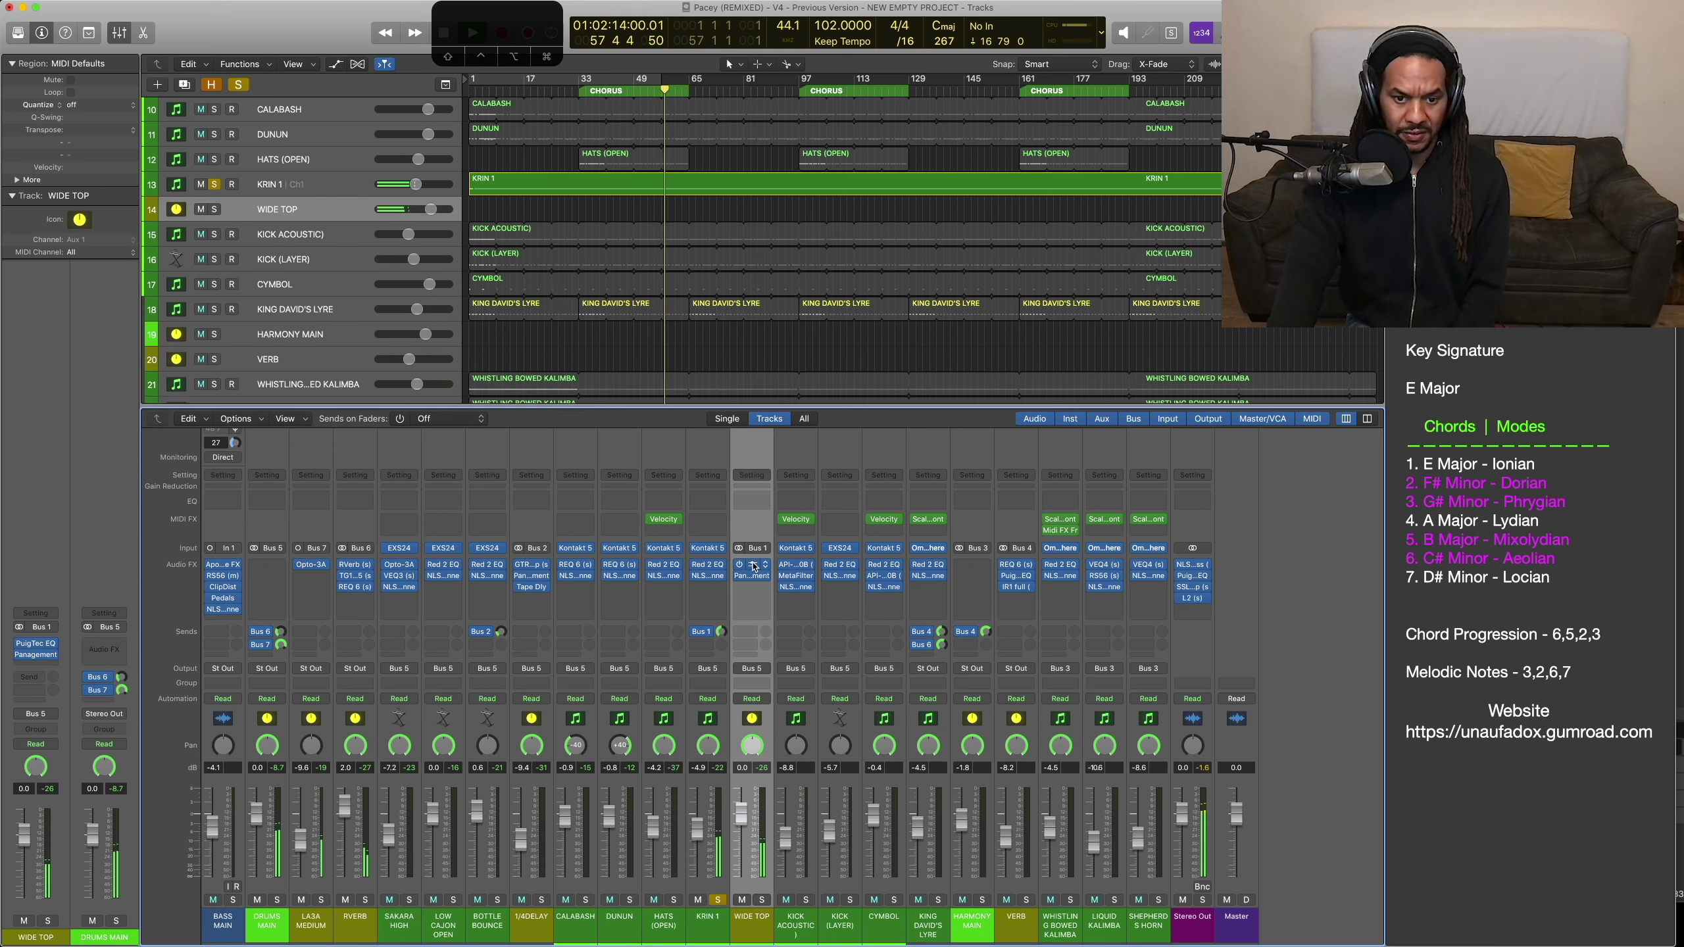
click(707, 565)
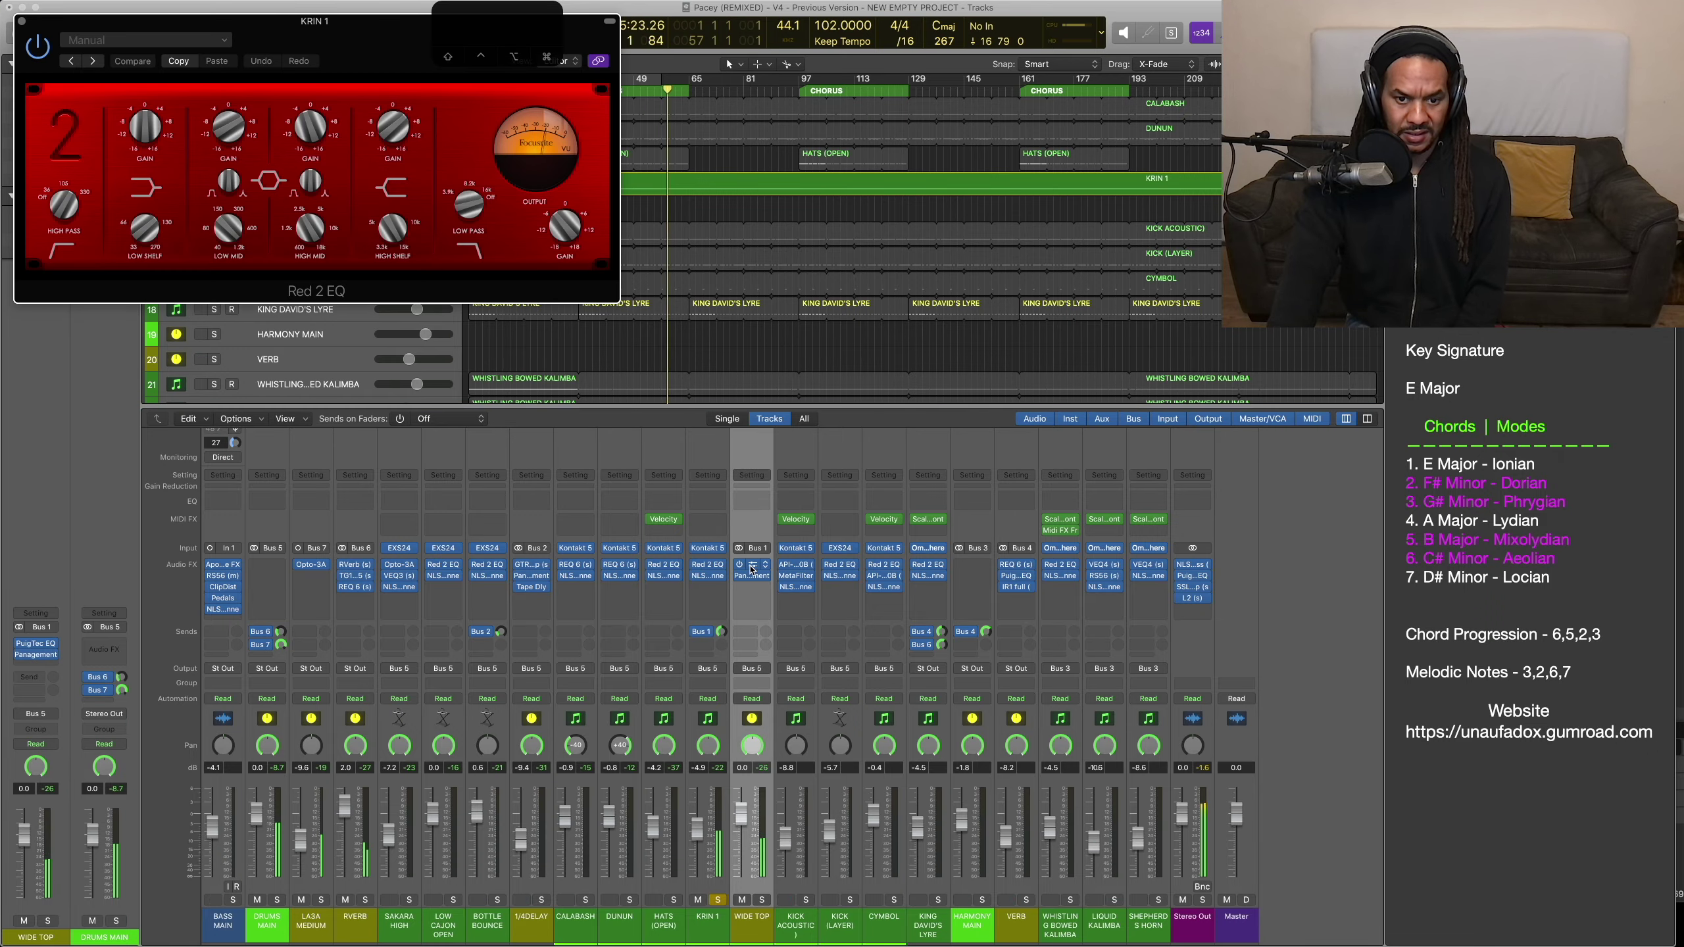
click(752, 567)
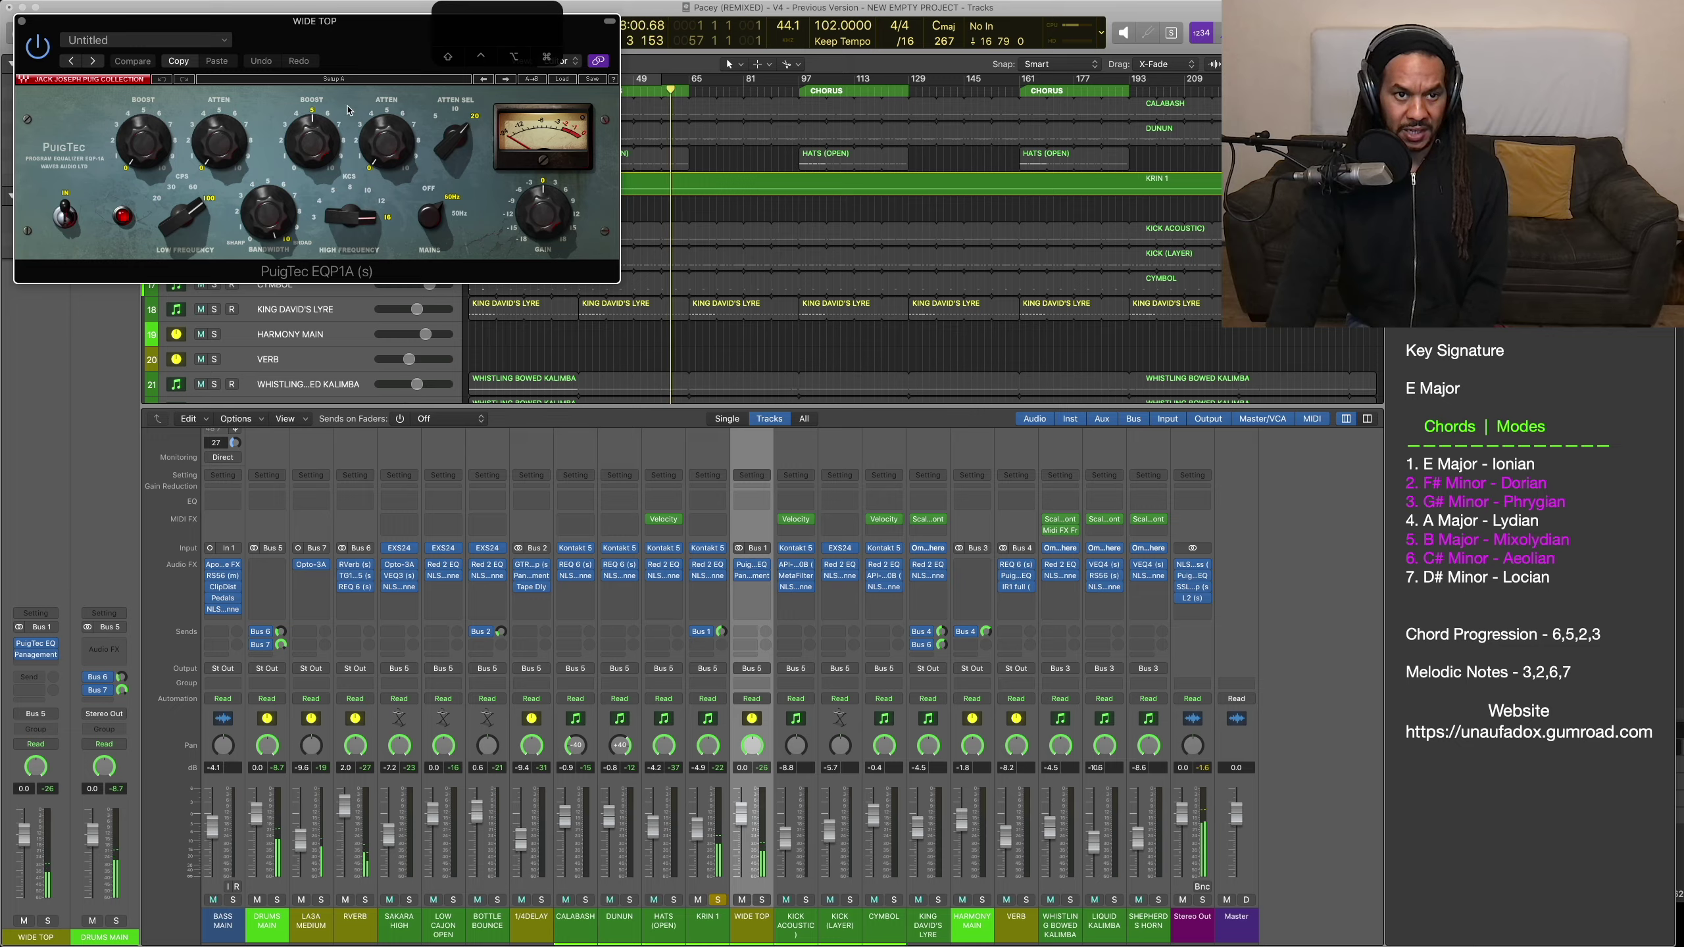
click(751, 575)
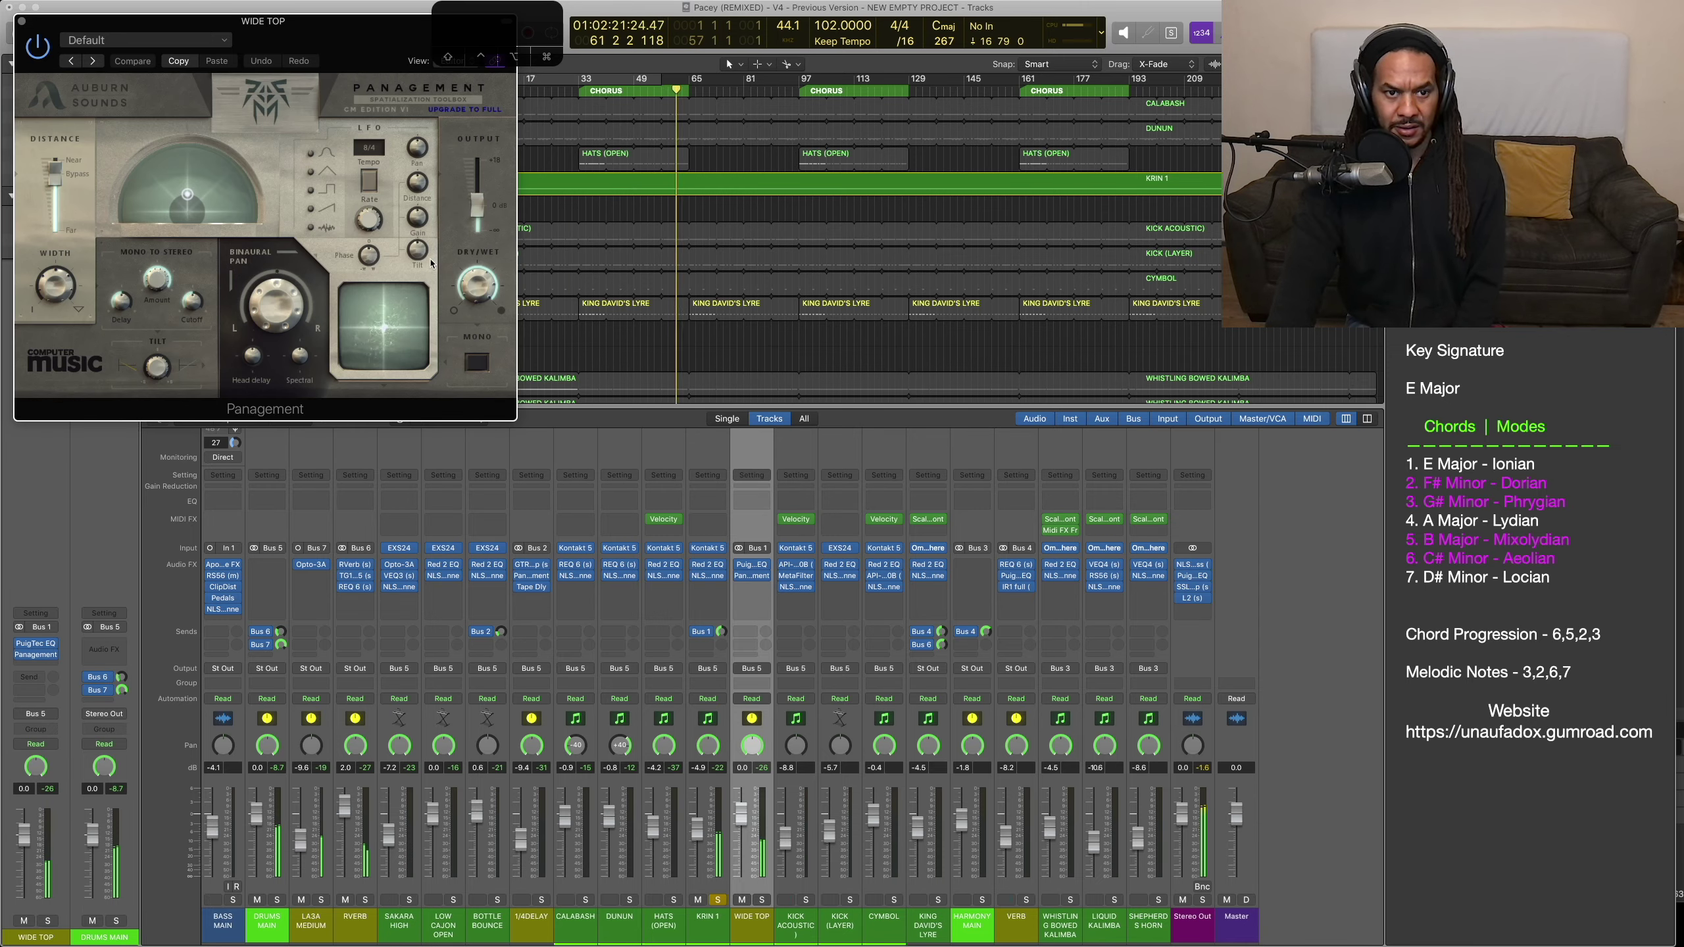
drag(259, 39, 324, 246)
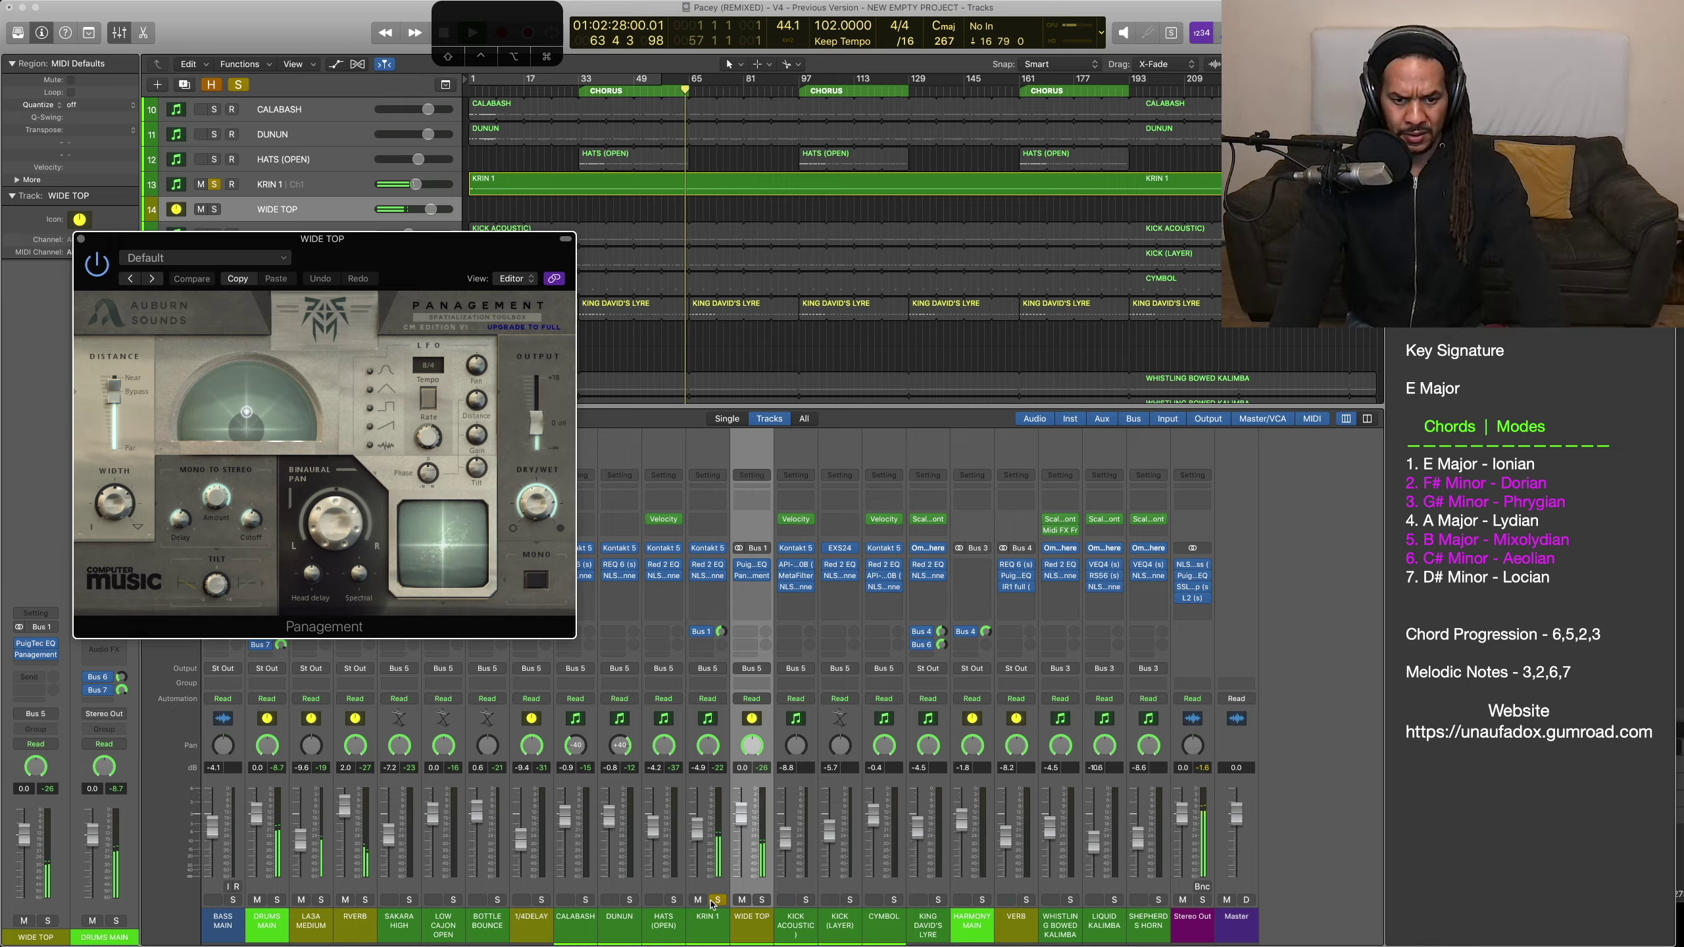
Step: Restore the soloed drum tracks, add KICK ACOUSTIC to them, and review its MetaFilter and Kontakt 5 instrument
click(278, 900)
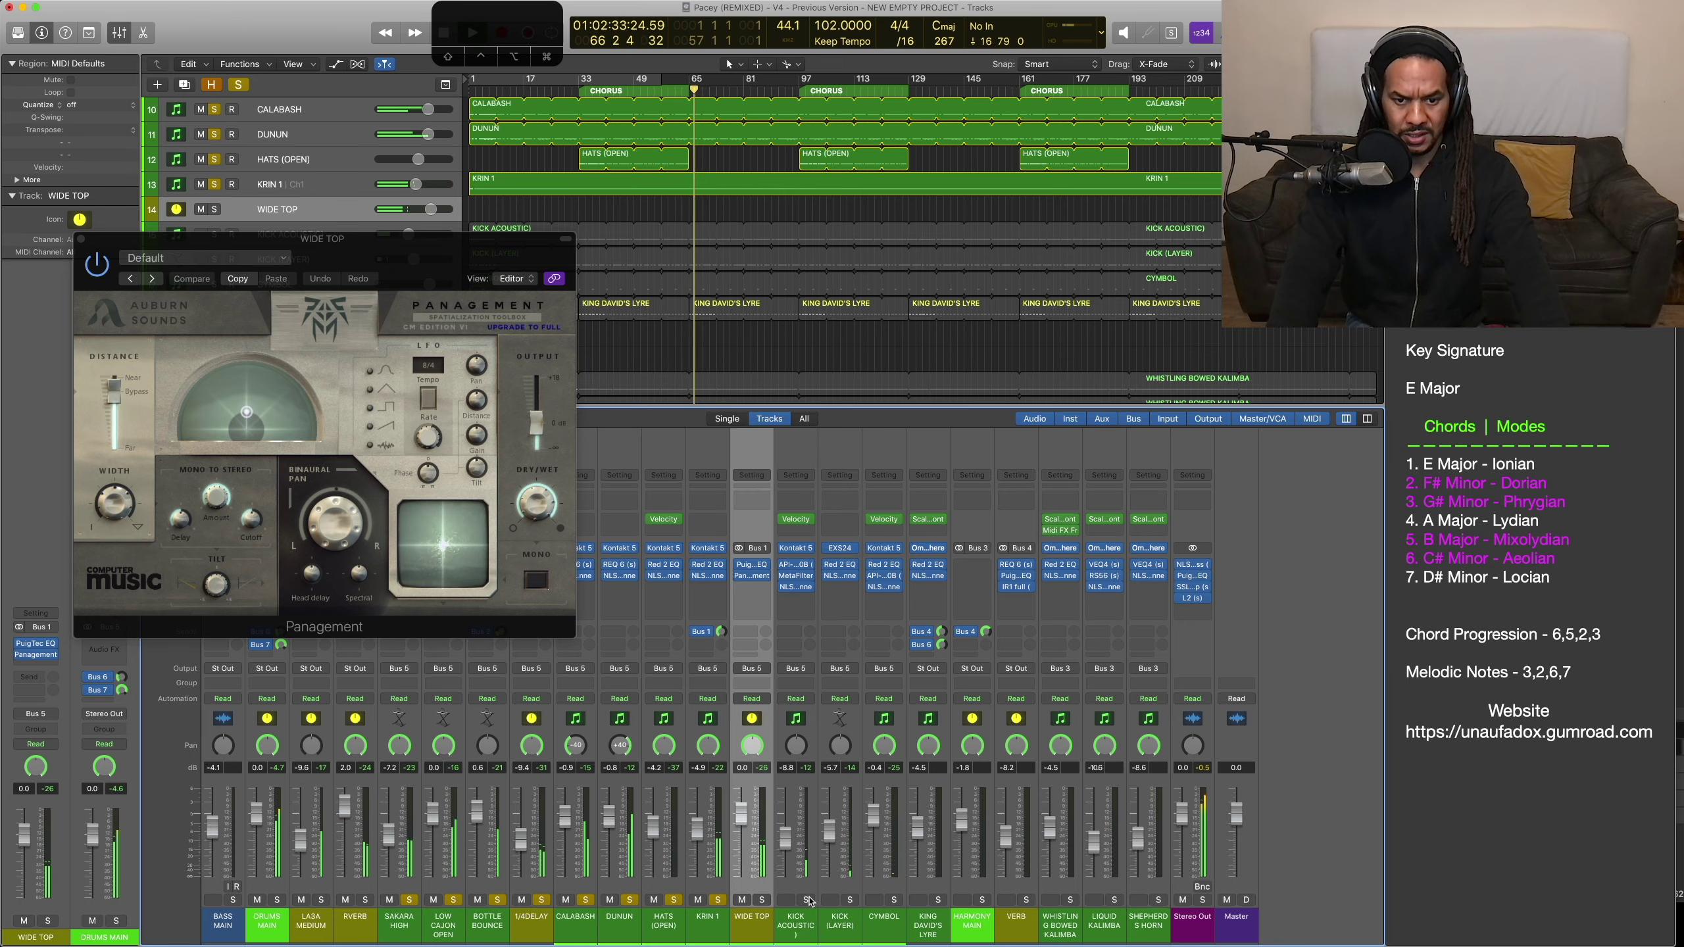
click(806, 900)
click(795, 575)
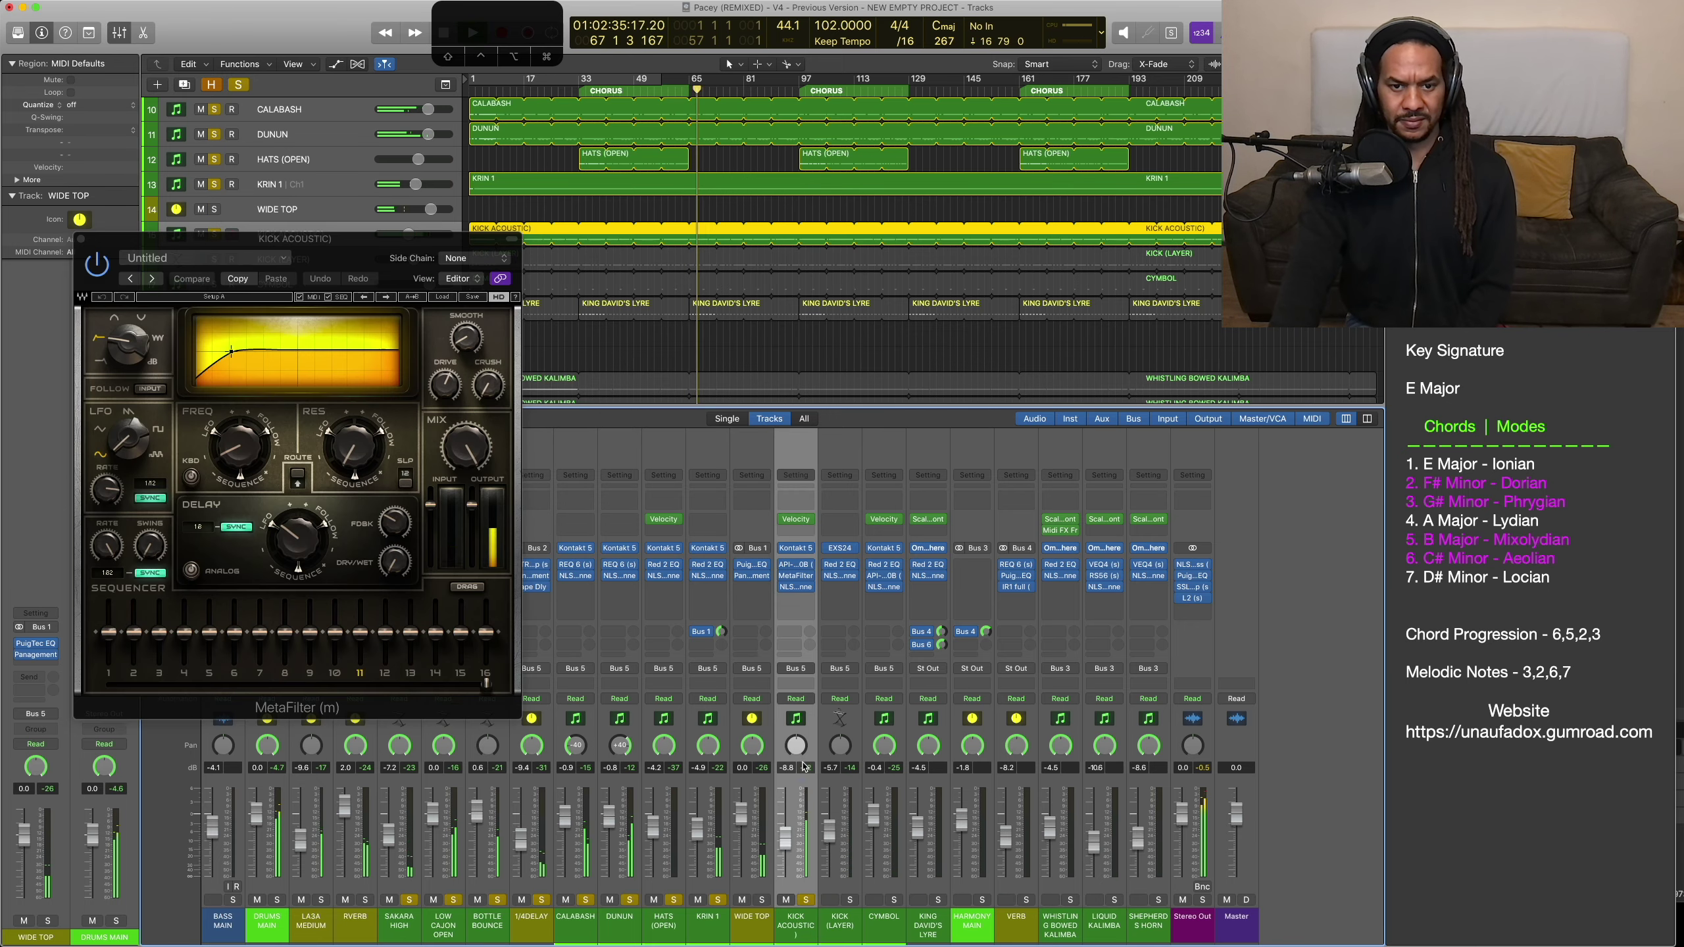
click(795, 548)
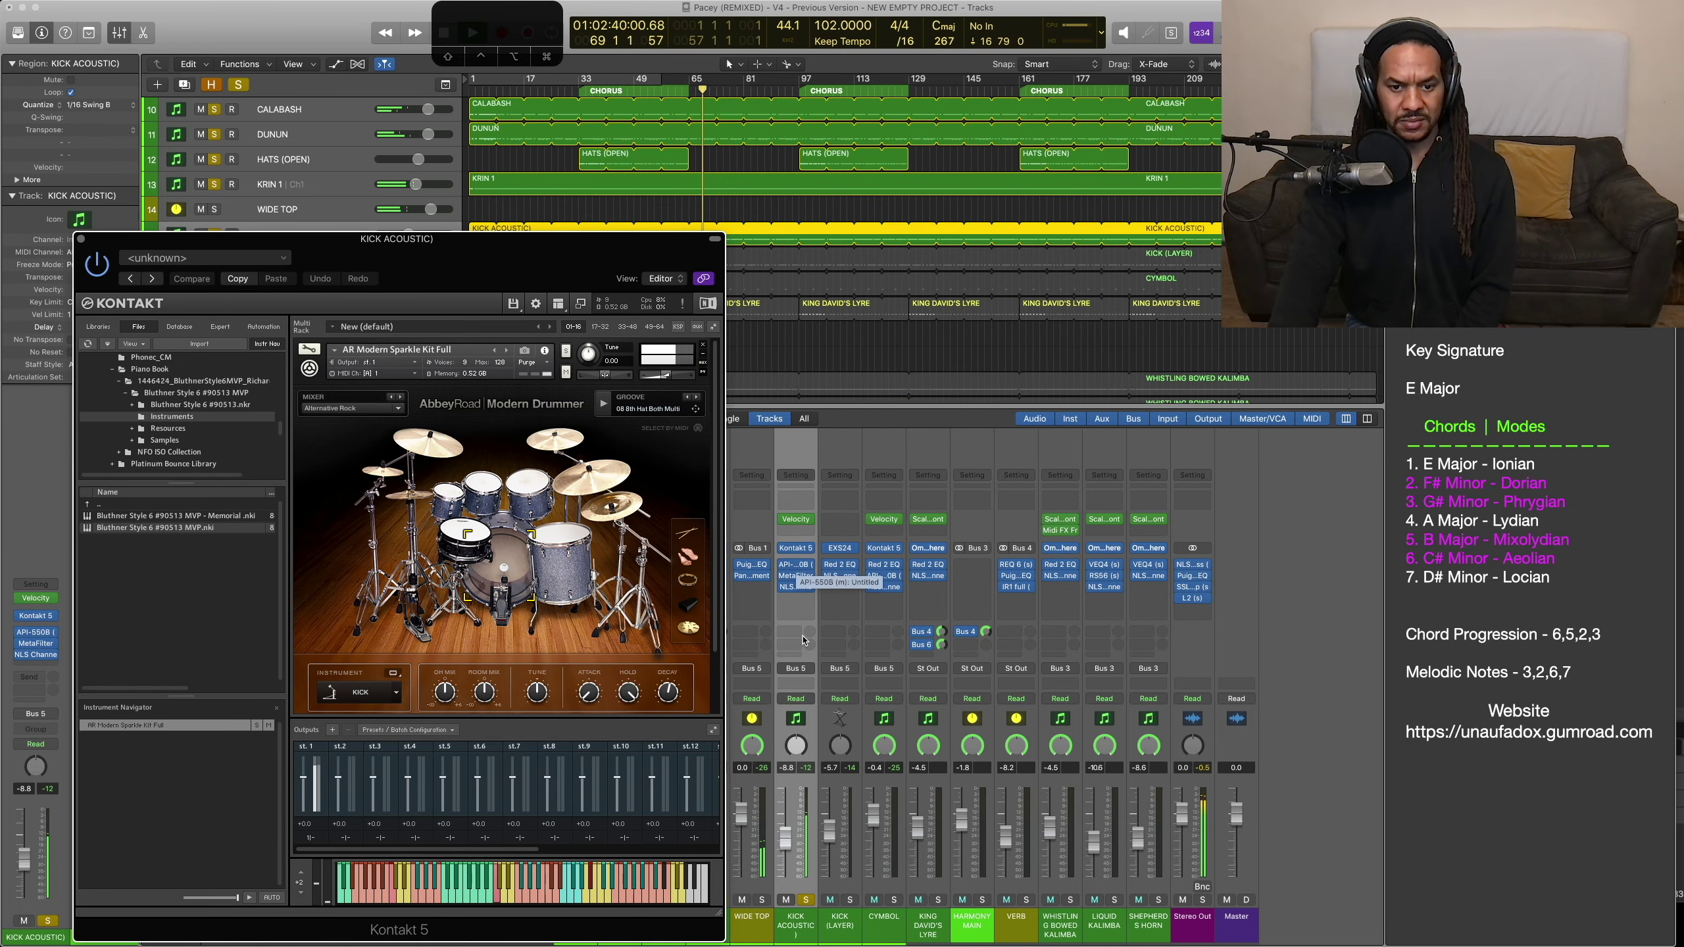
Step: Play only the selected KICK ACOUSTIC part from the first chorus and review its API-550B equalizer
key(space)
key(space)
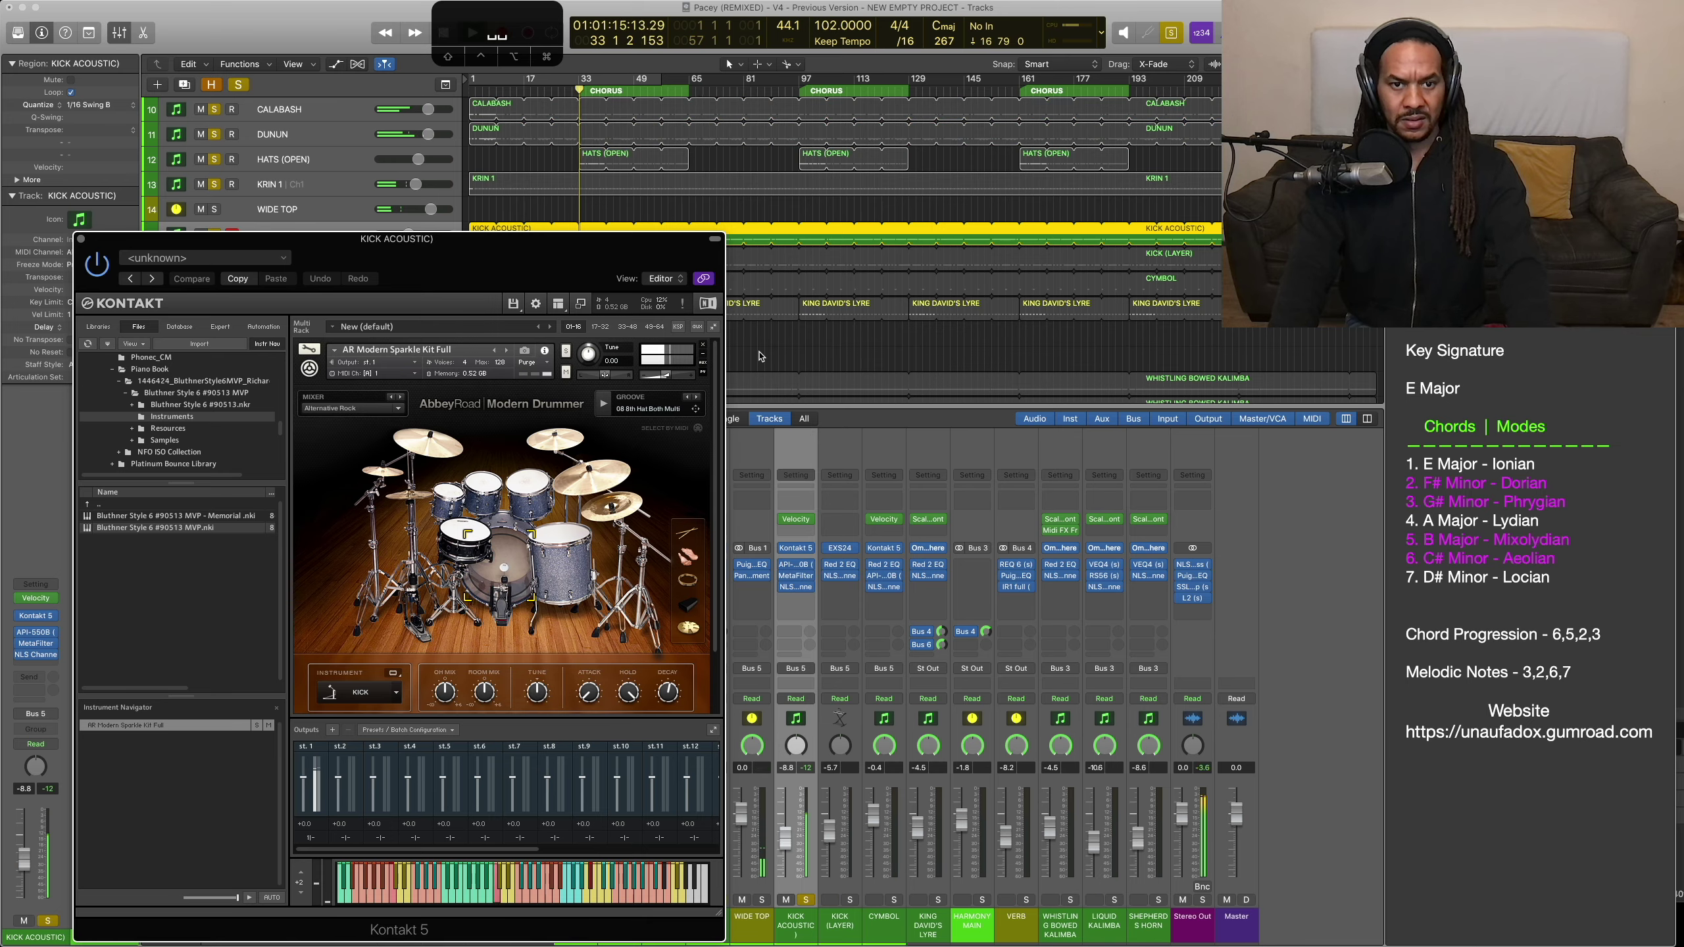
drag(613, 247, 501, 244)
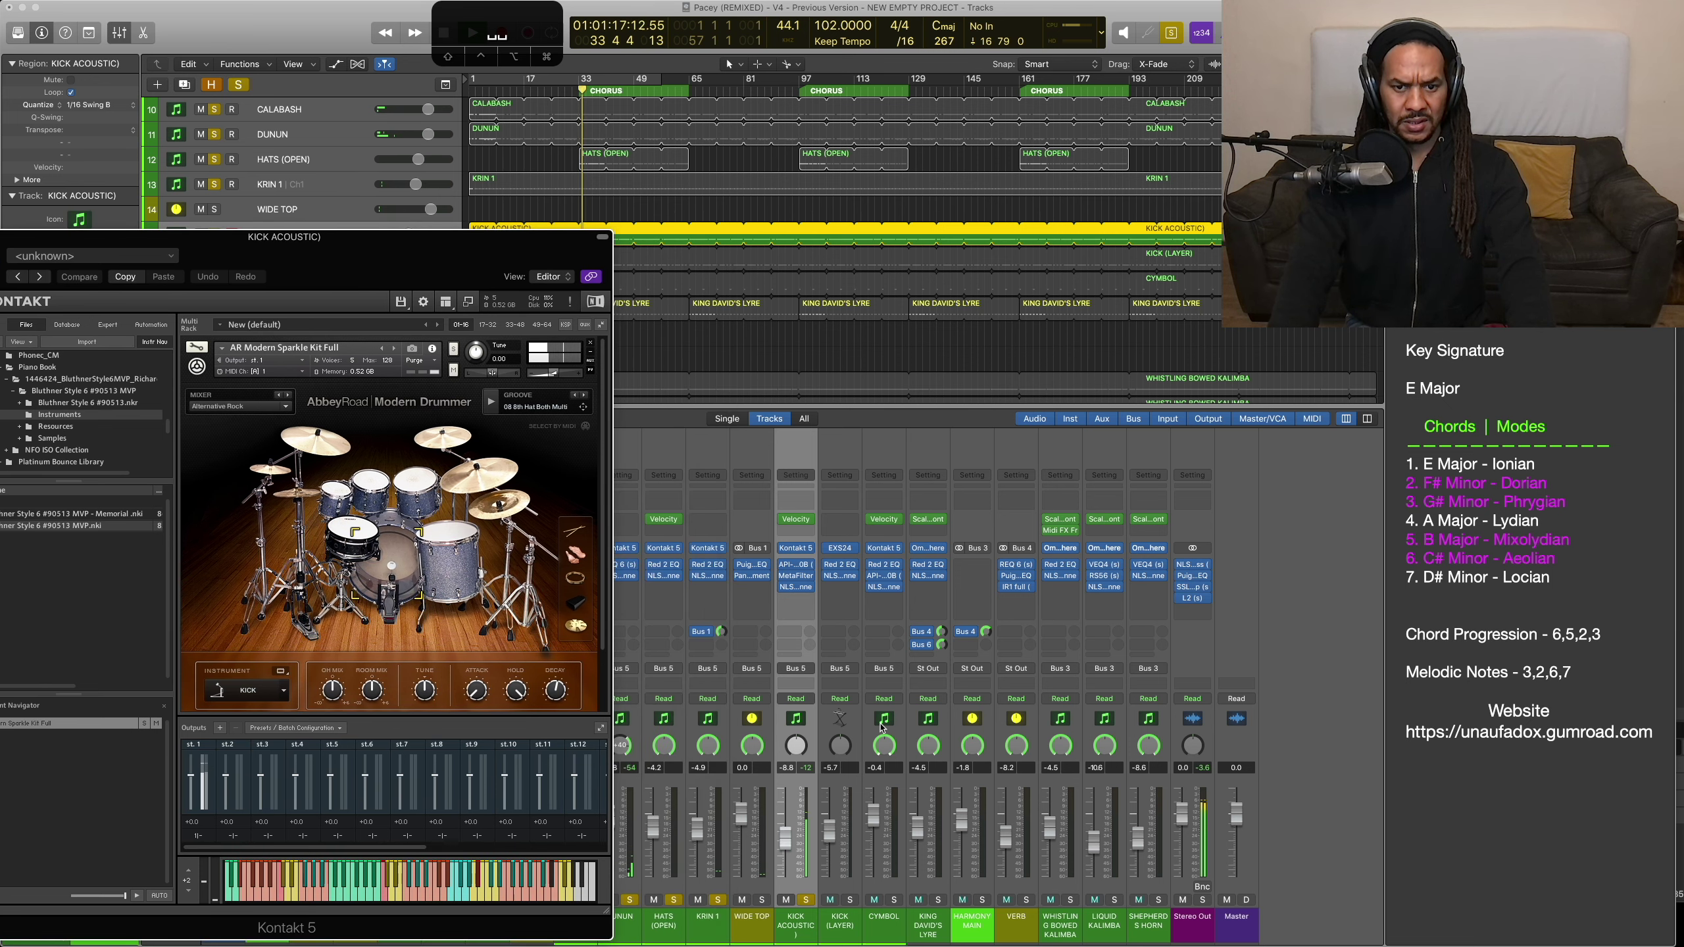
click(801, 572)
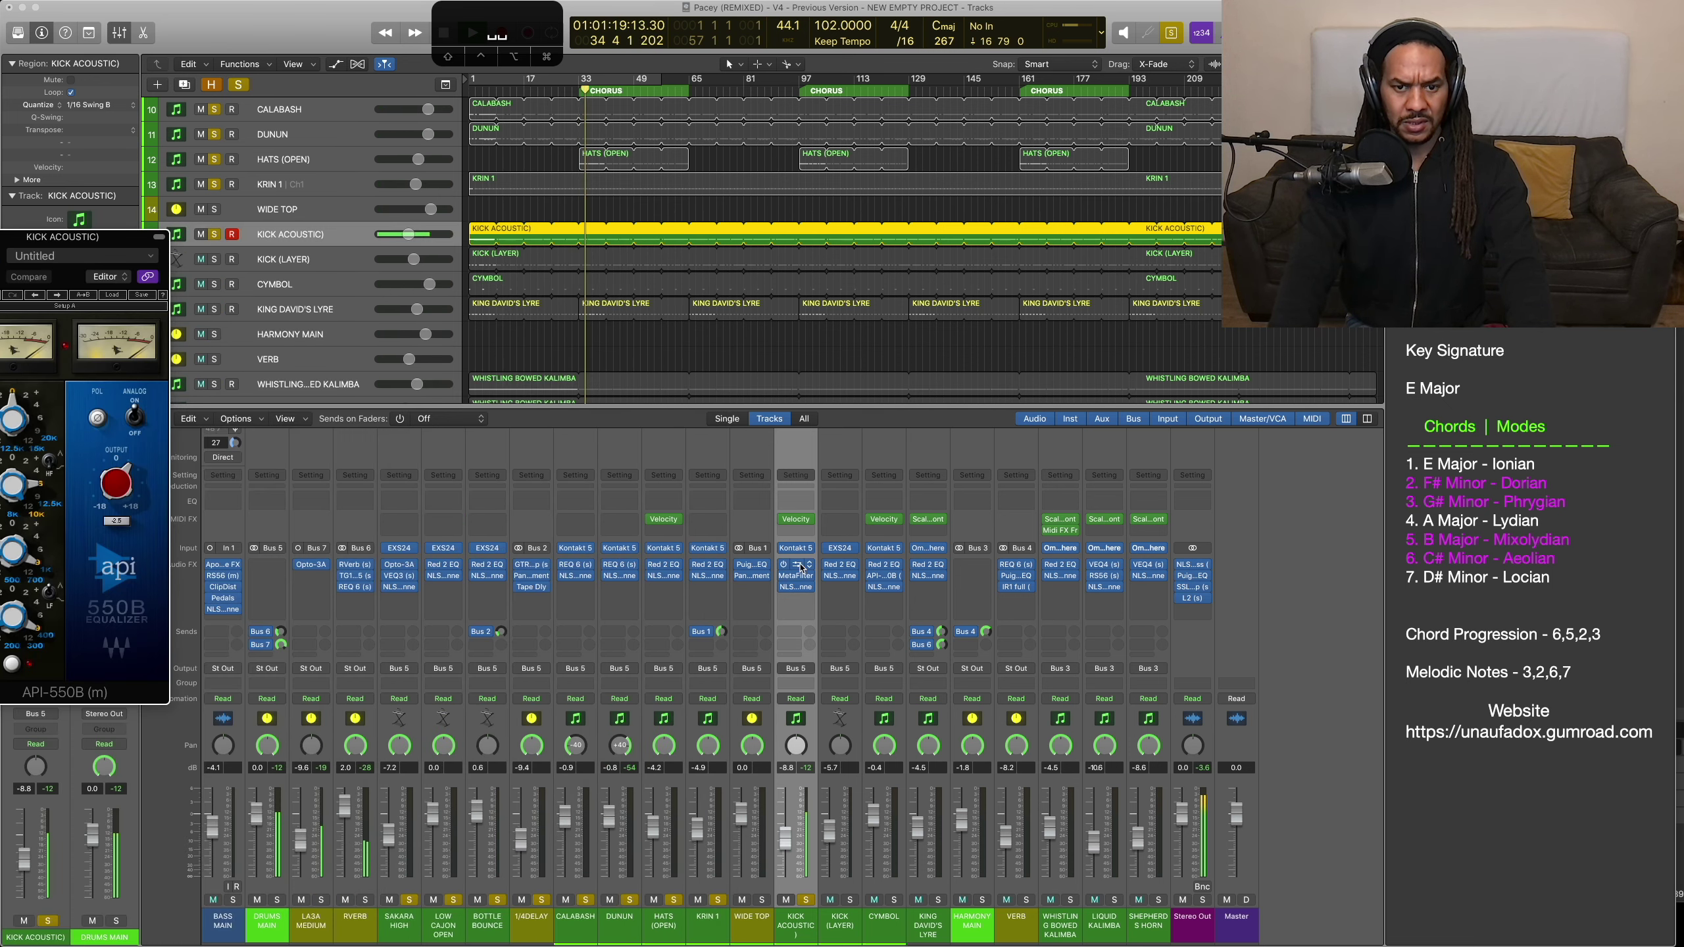
drag(116, 258, 319, 297)
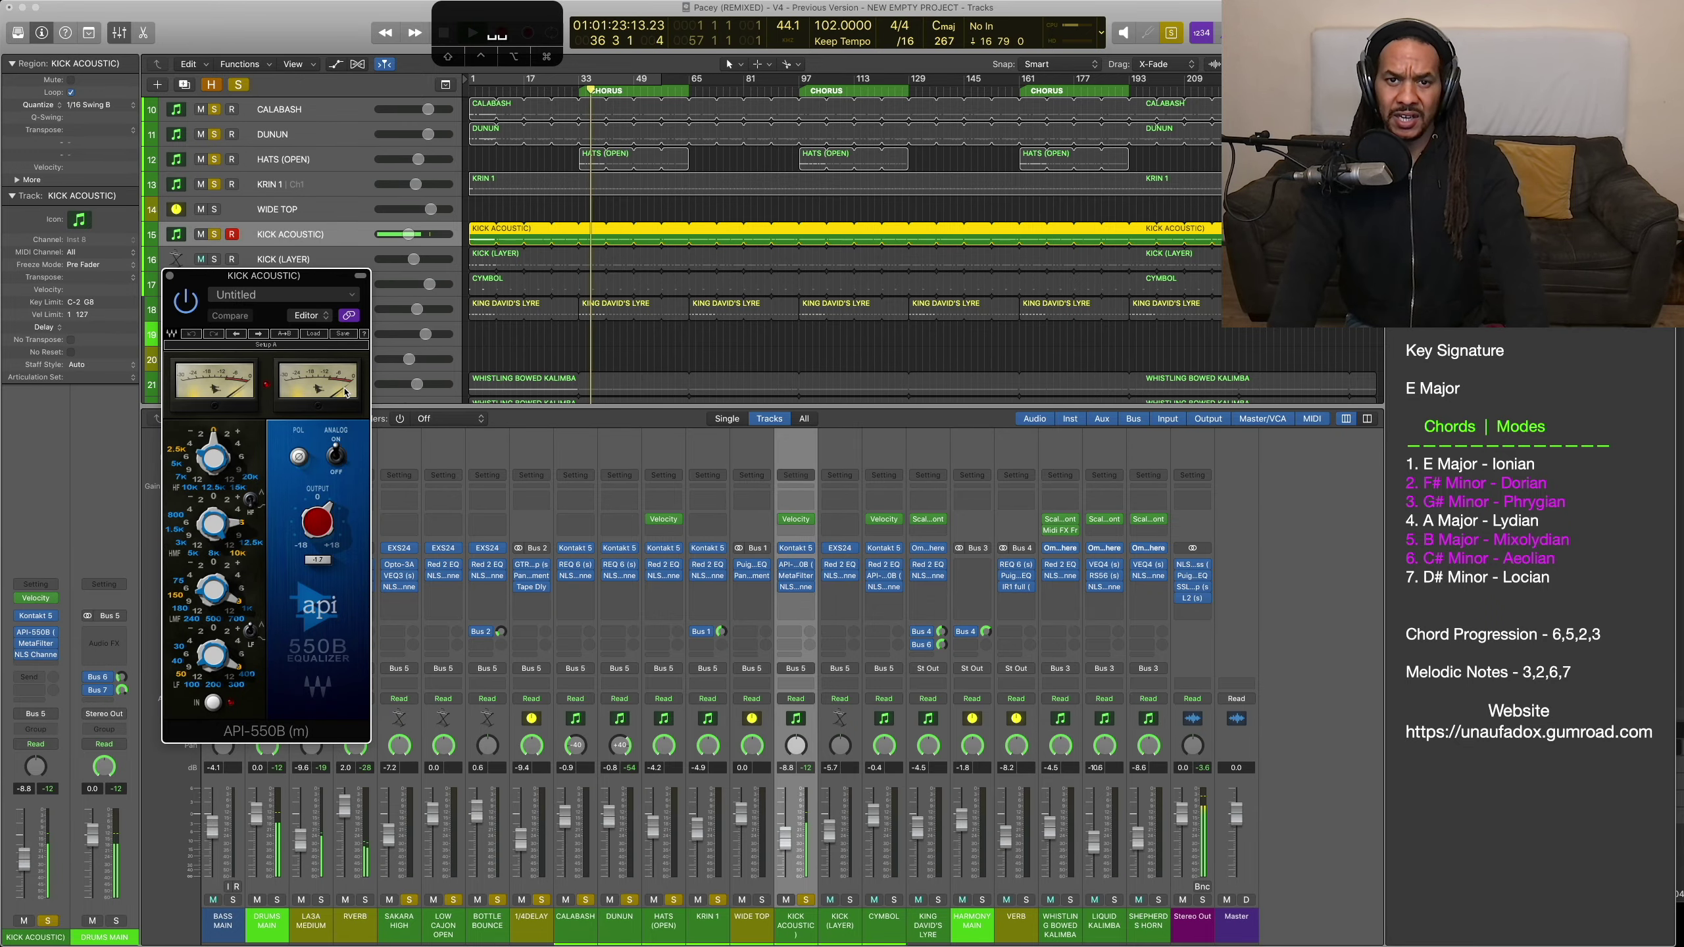
Step: Review the MetaFilter and NLS Channel effects on the KICK ACOUSTIC channel during playback
click(795, 576)
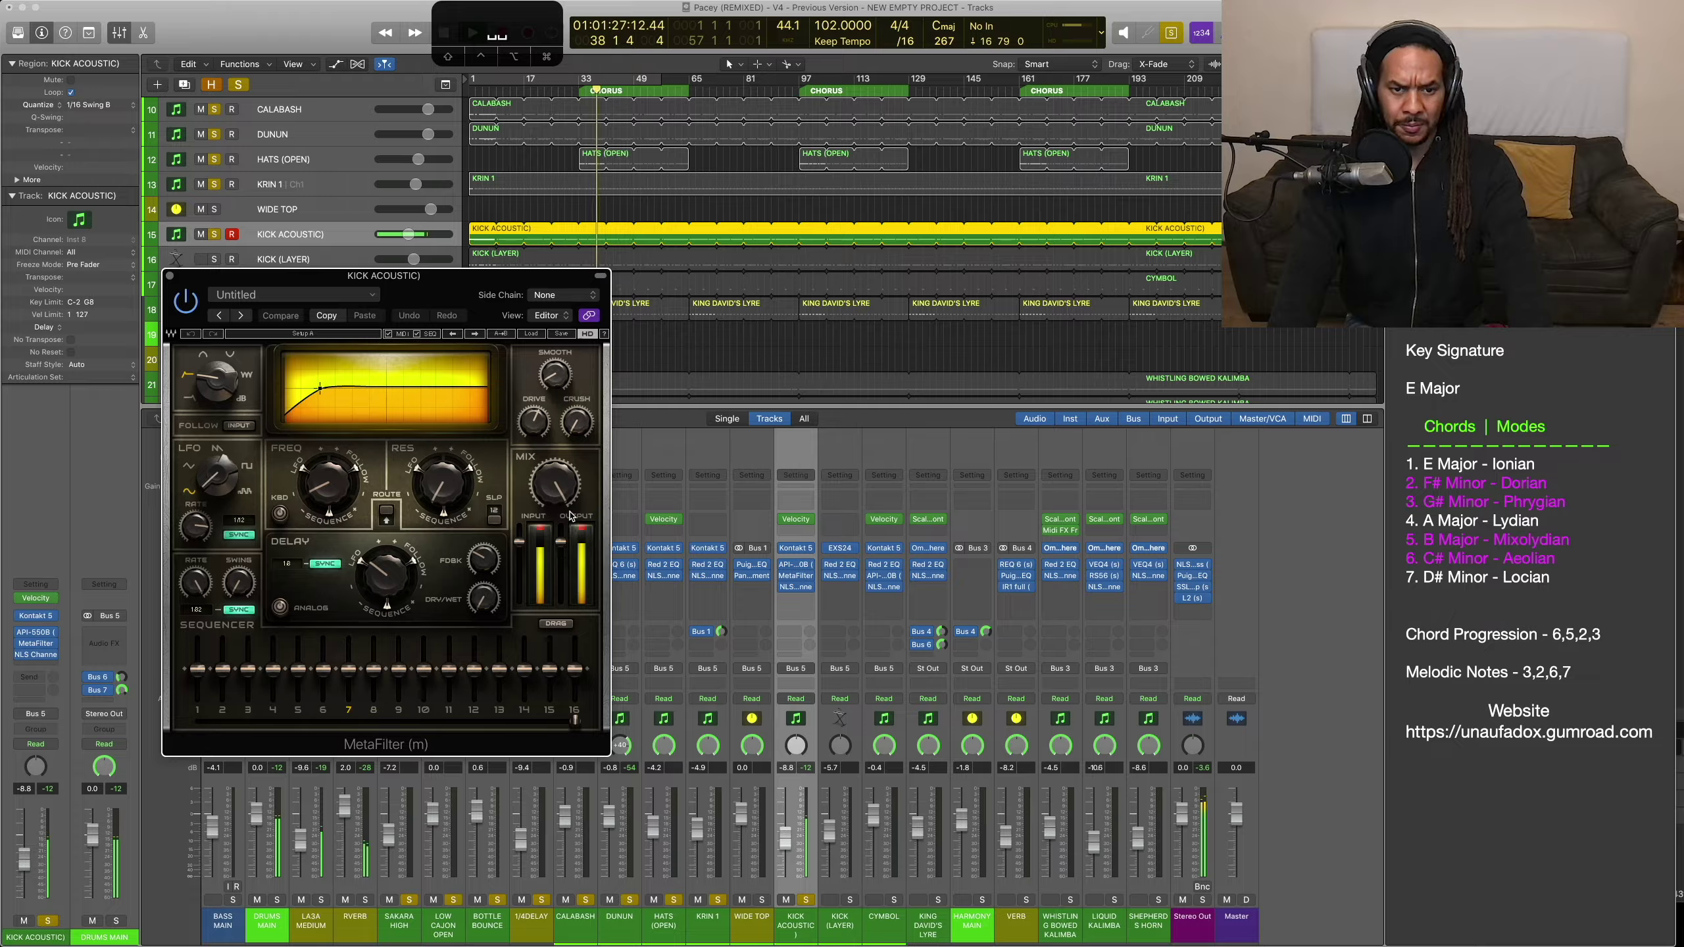
click(797, 588)
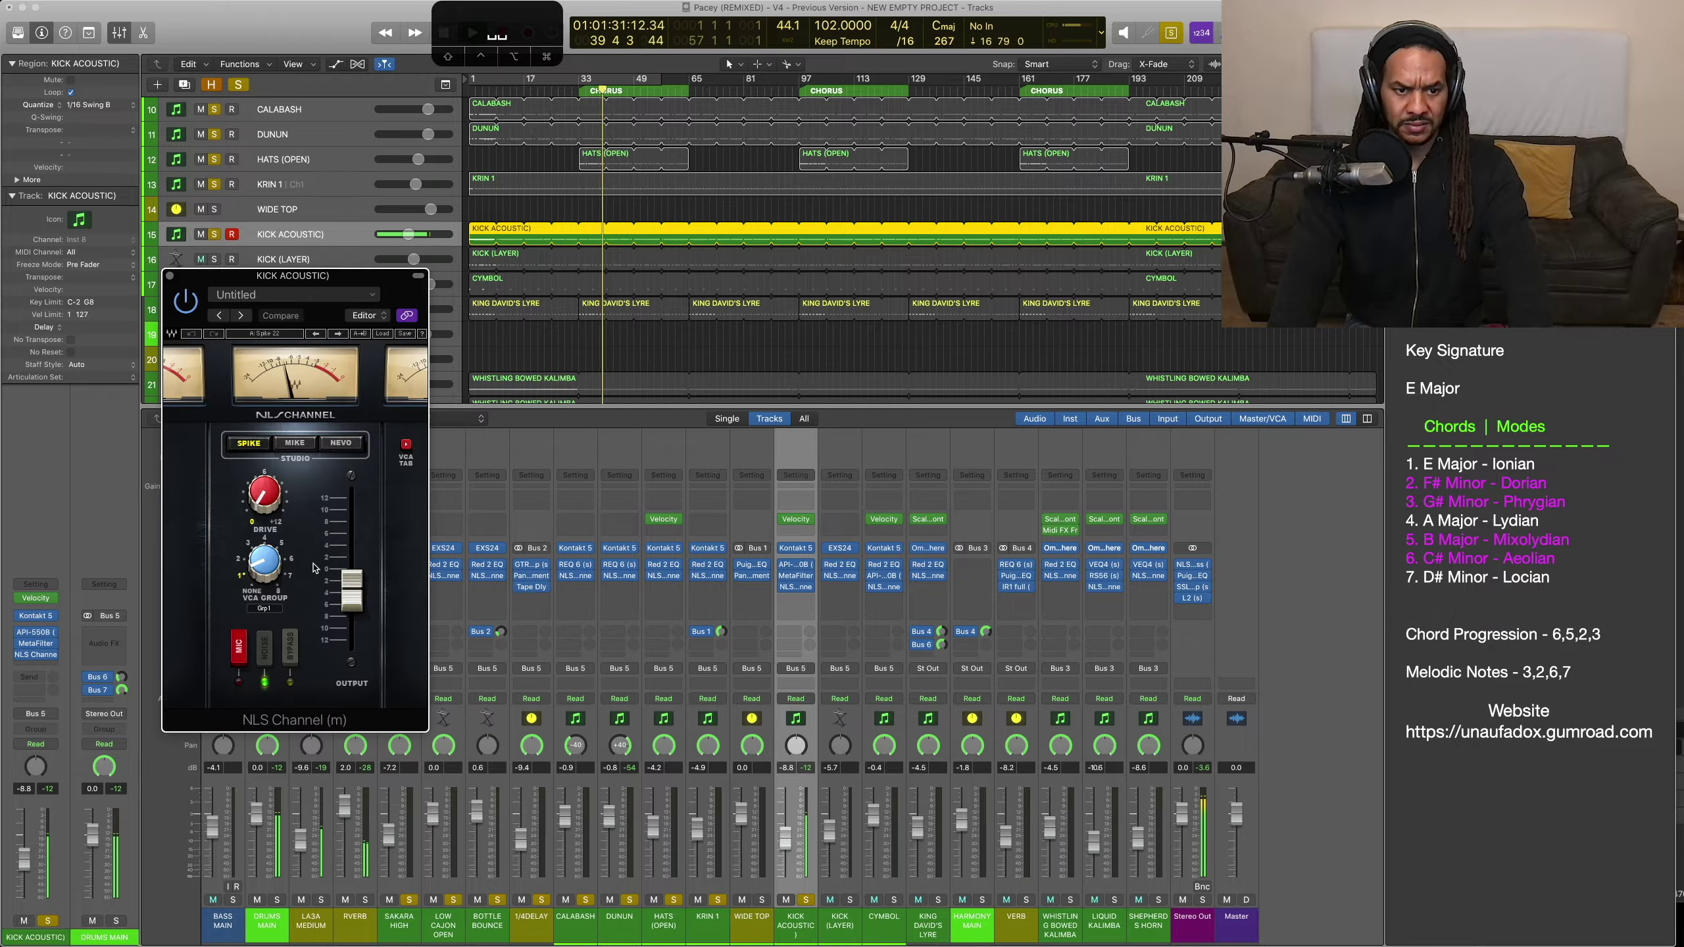
mouse_move(875, 596)
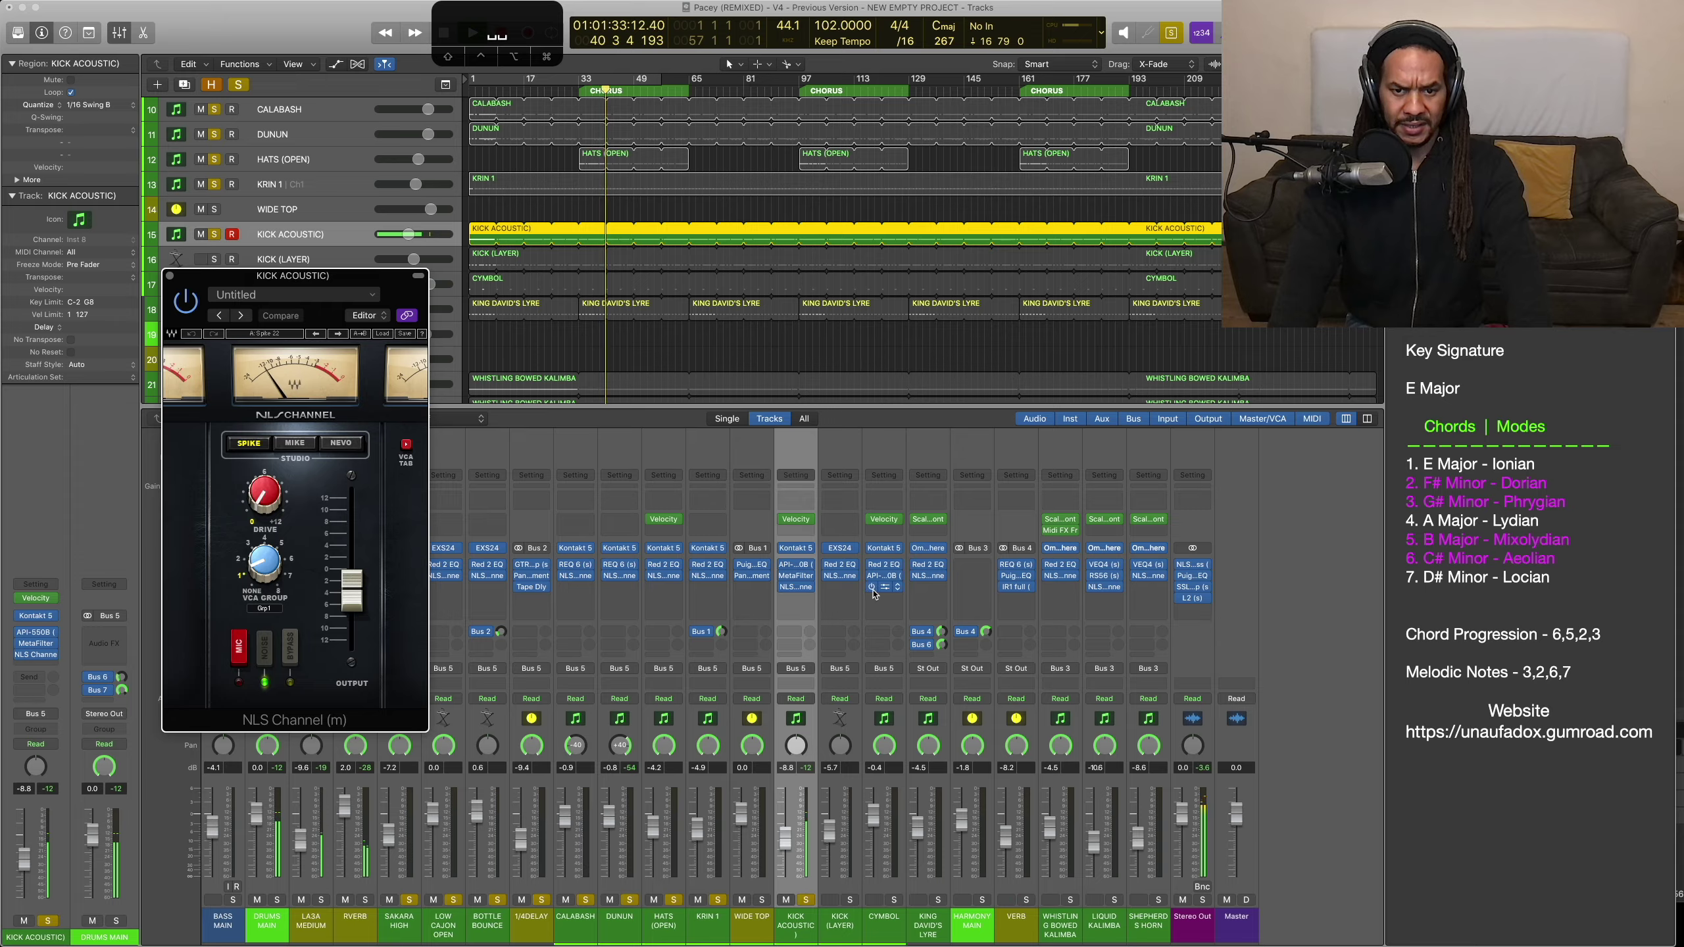
Step: Audition the KICK (LAYER) part on its own and together with KICK ACOUSTIC from the first chorus
click(849, 789)
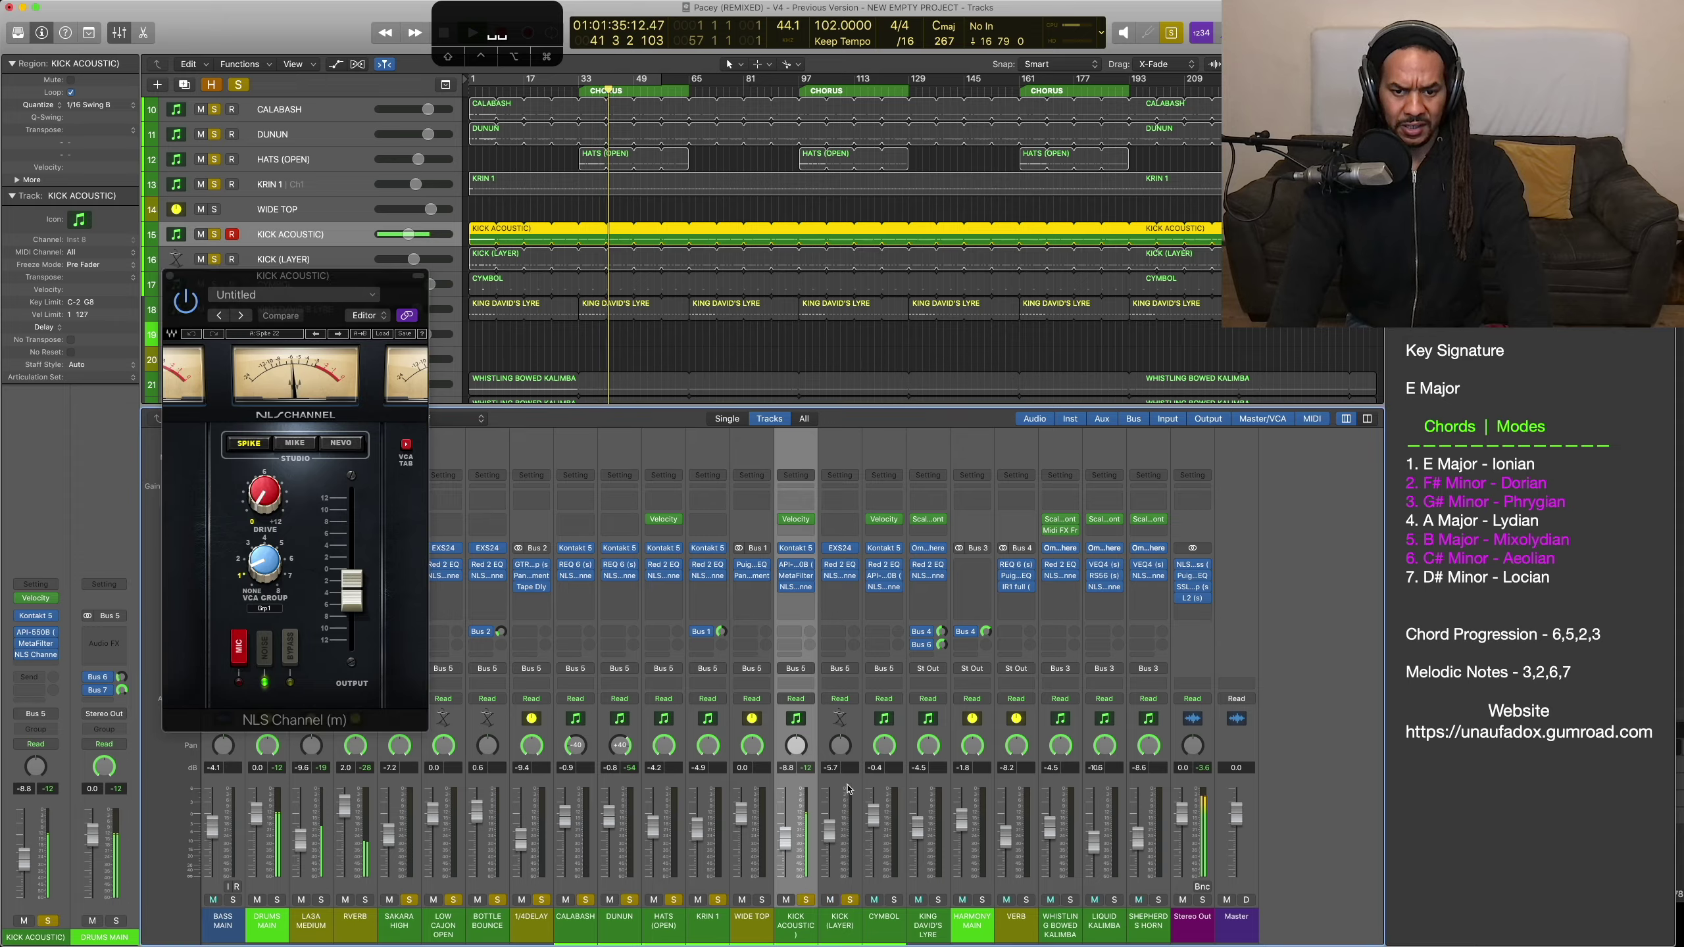
click(849, 789)
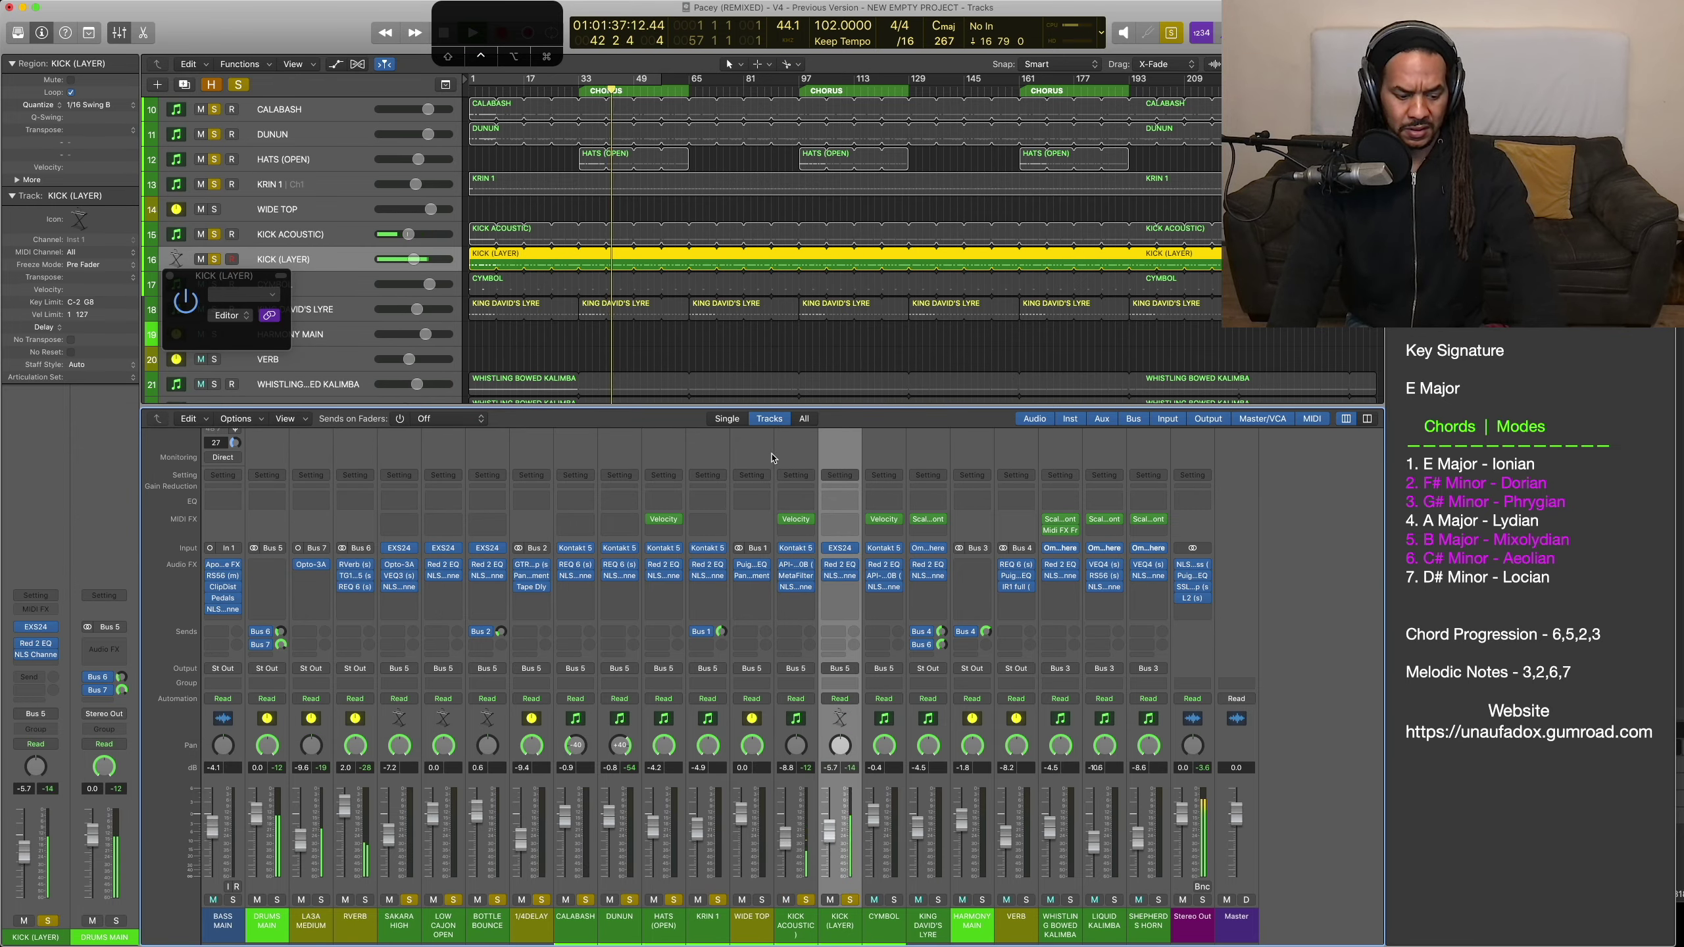
shift+click(335, 240)
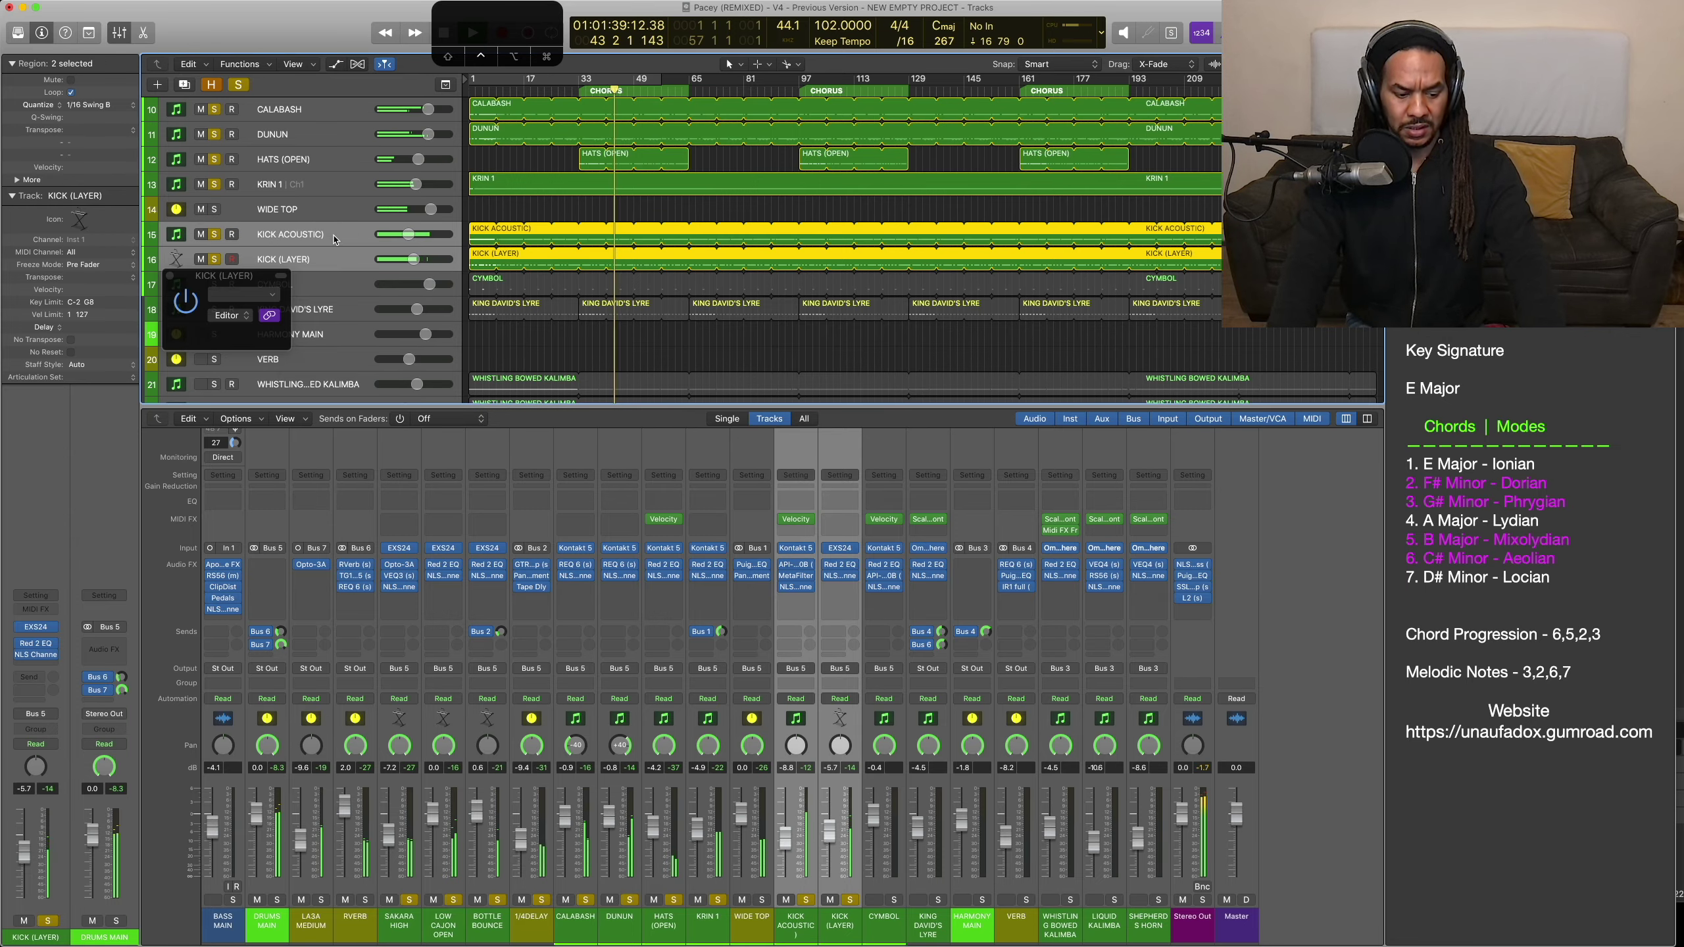
key(ctrl+s)
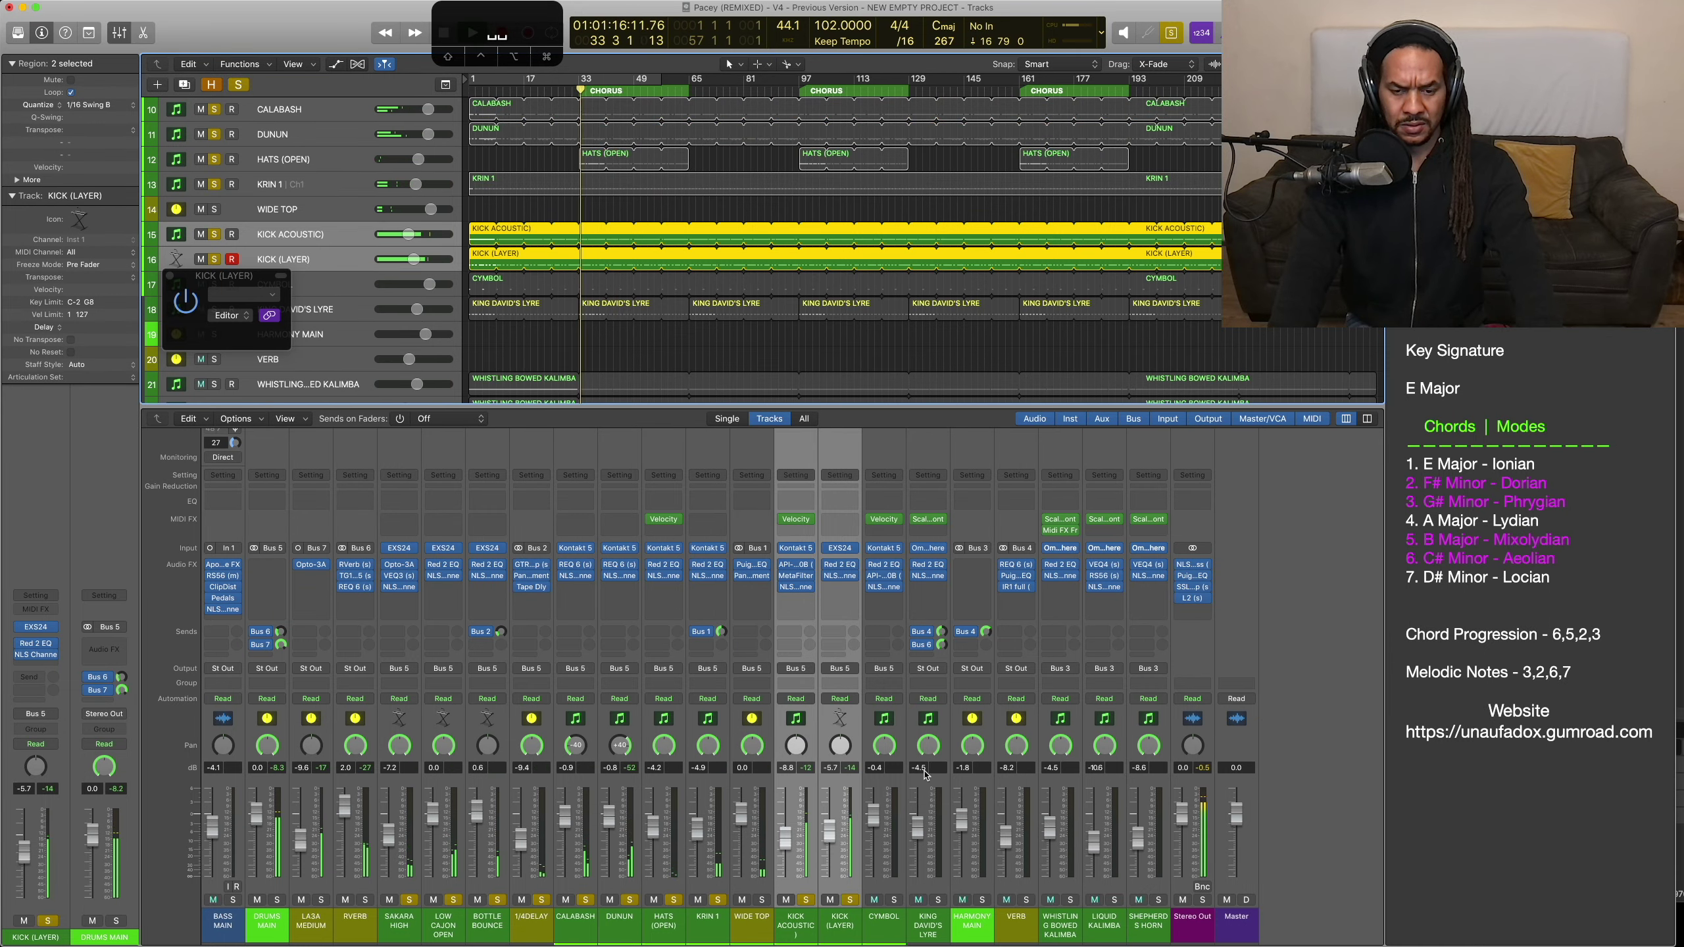
click(850, 786)
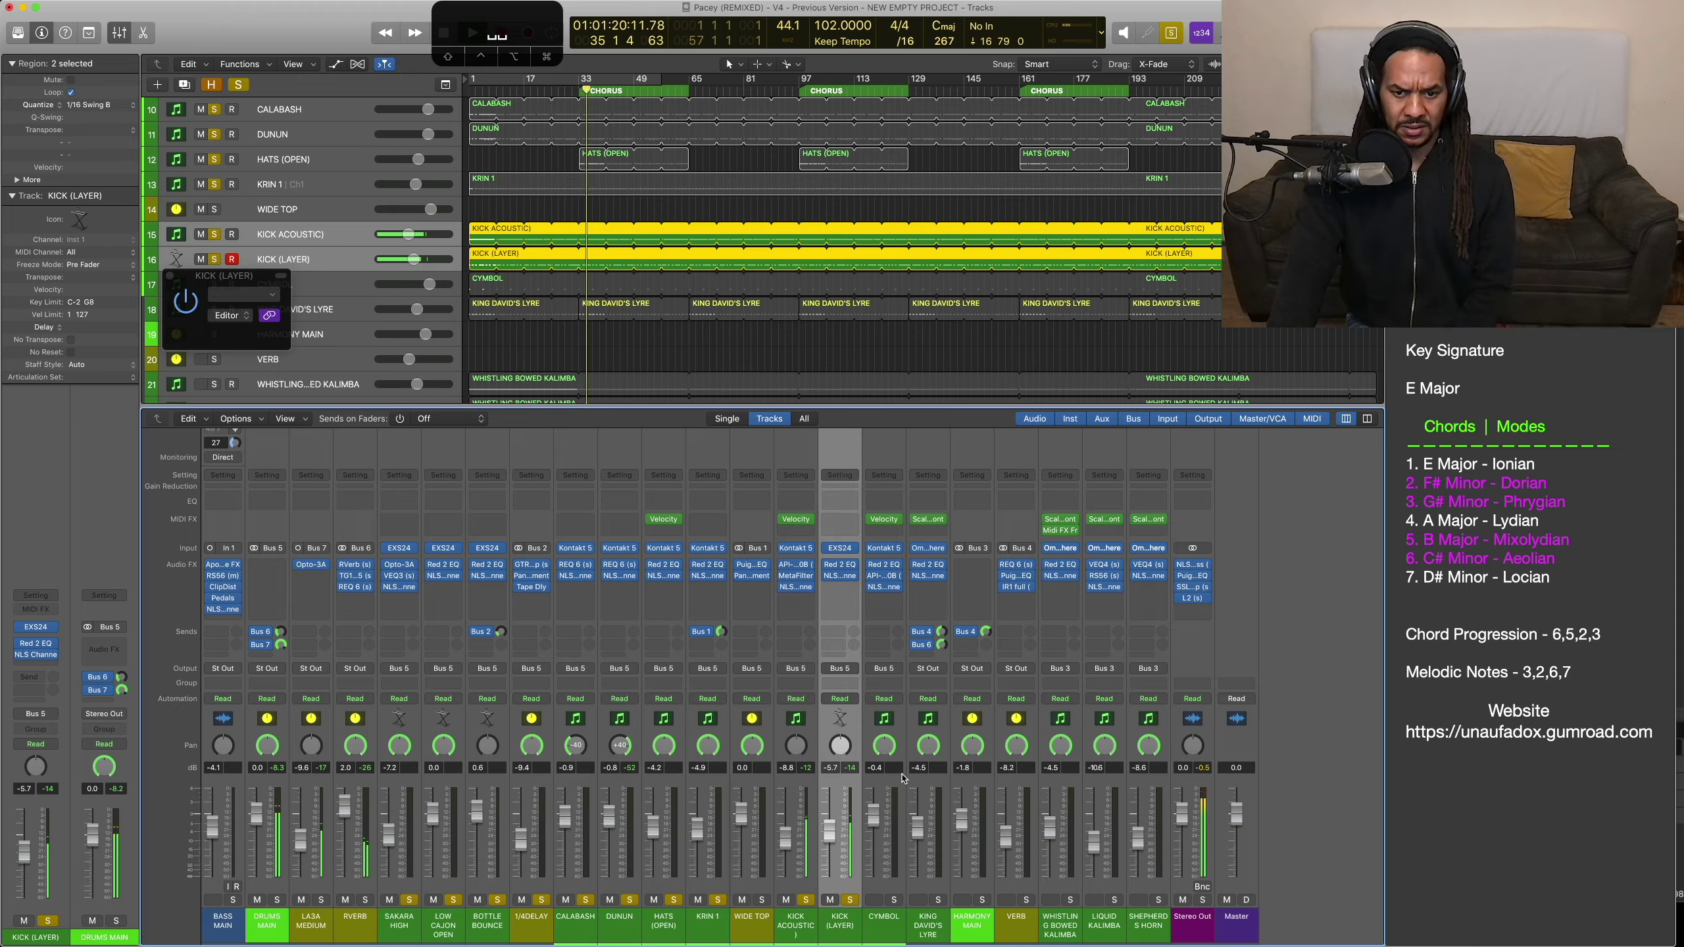
Step: Add CYMBOL to the soloed drum tracks, turn off the selected-part solo, and play the drums from the first chorus
click(890, 877)
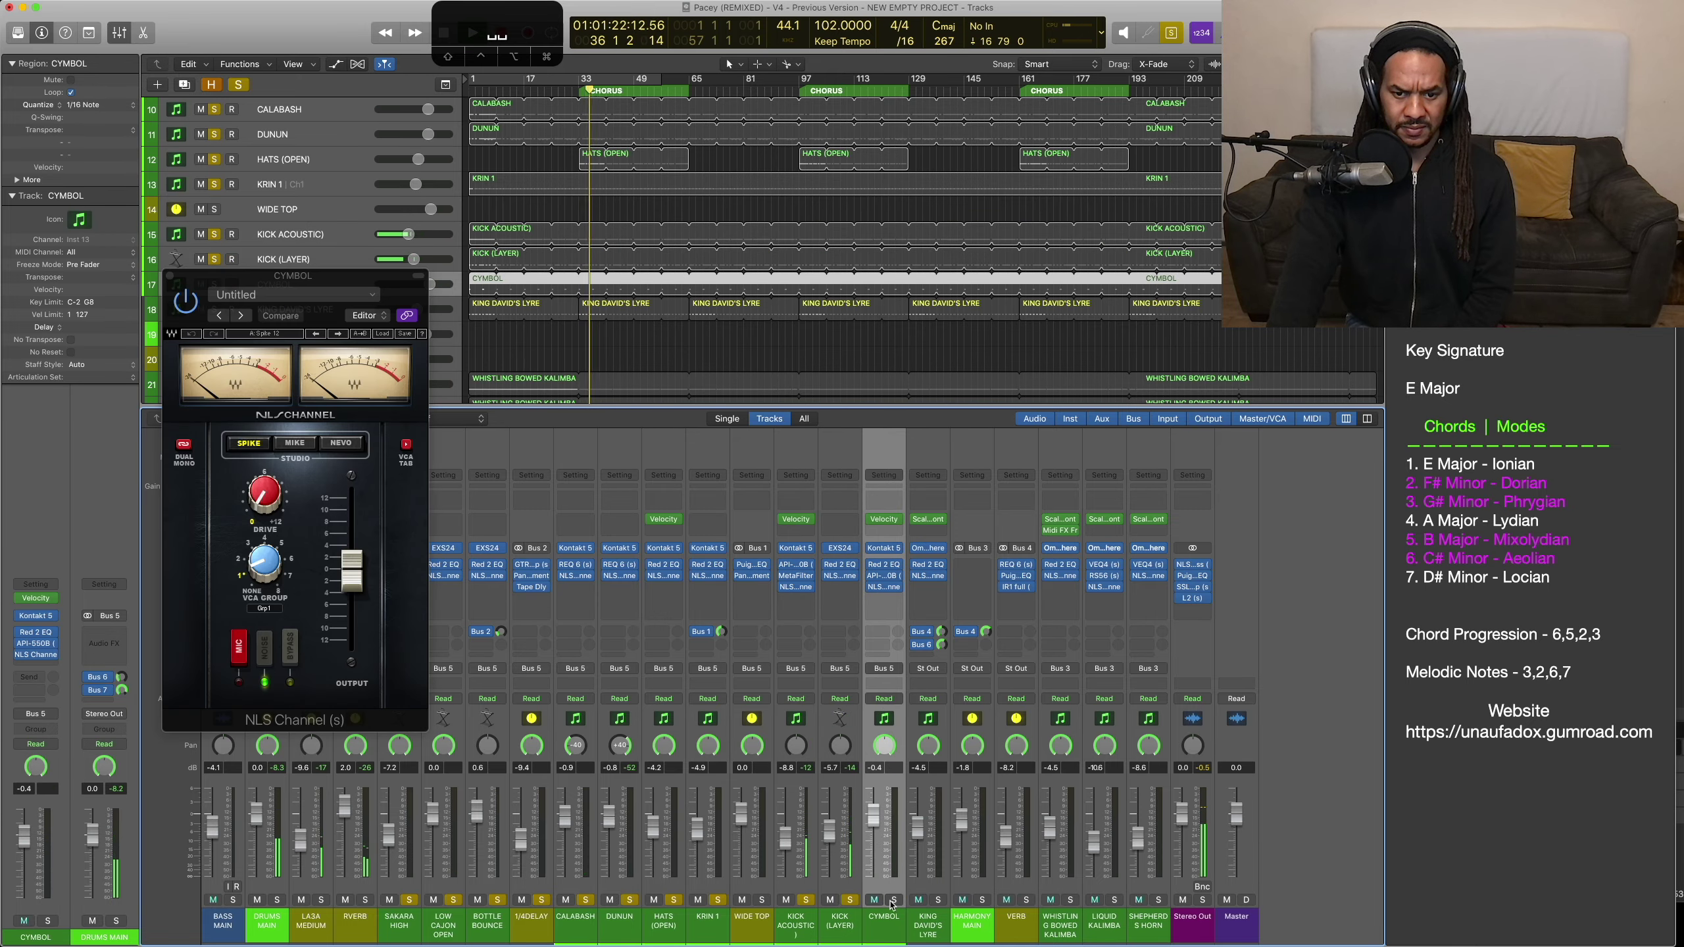
key(ctrl+s)
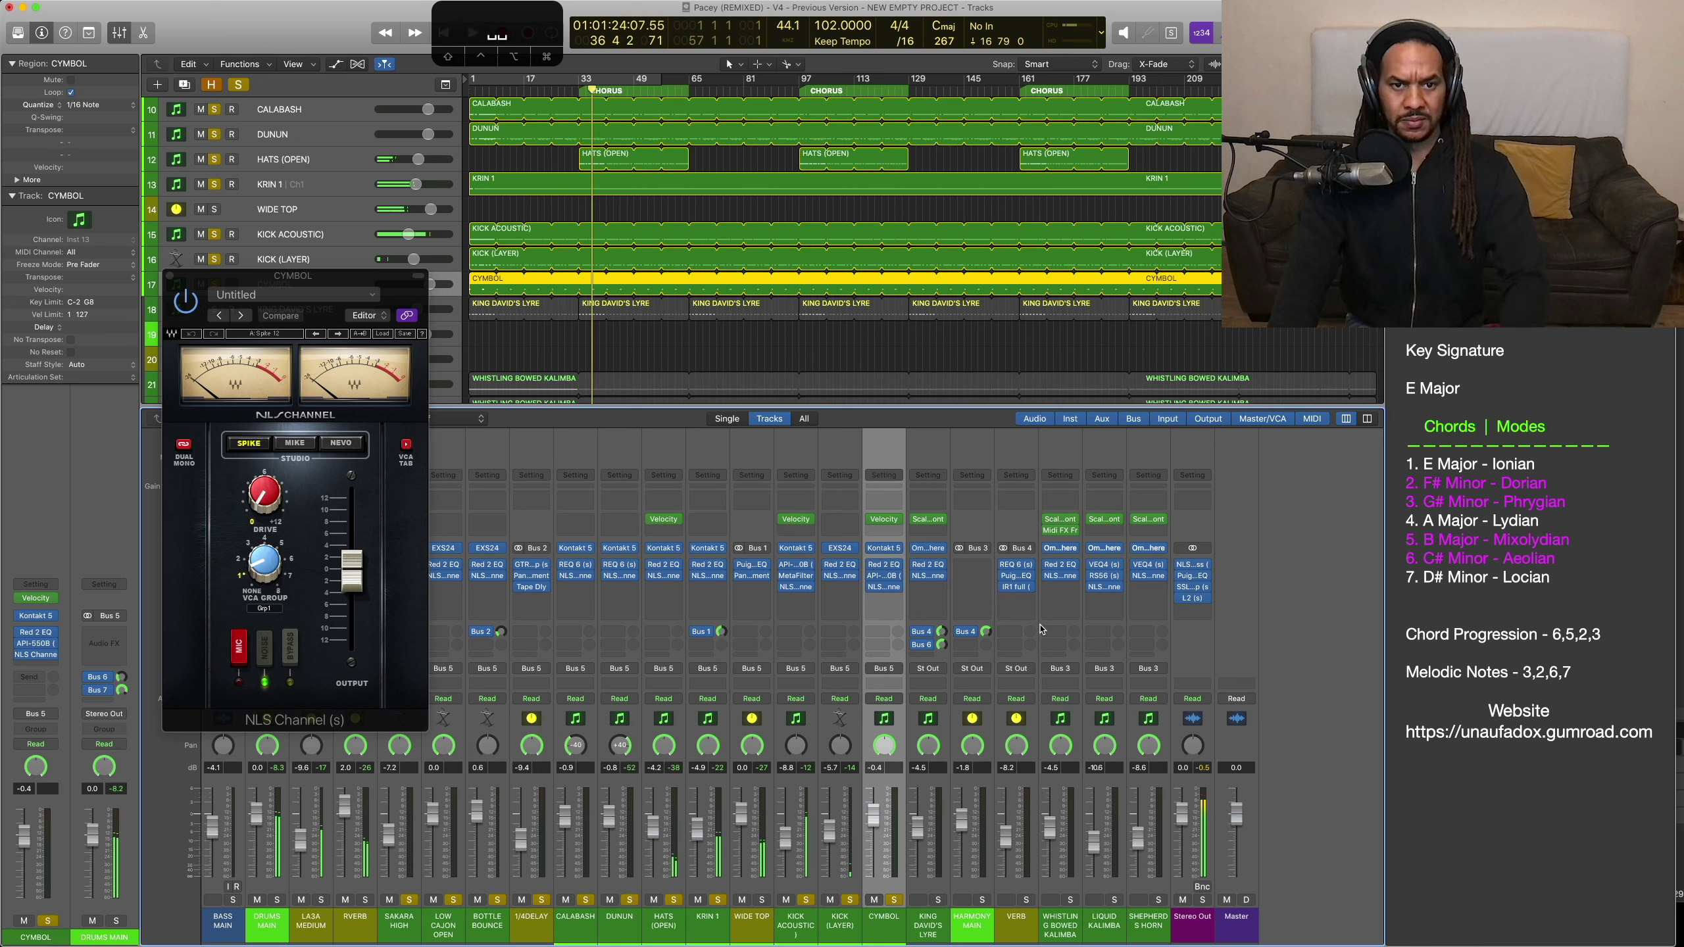
key(space)
key(space)
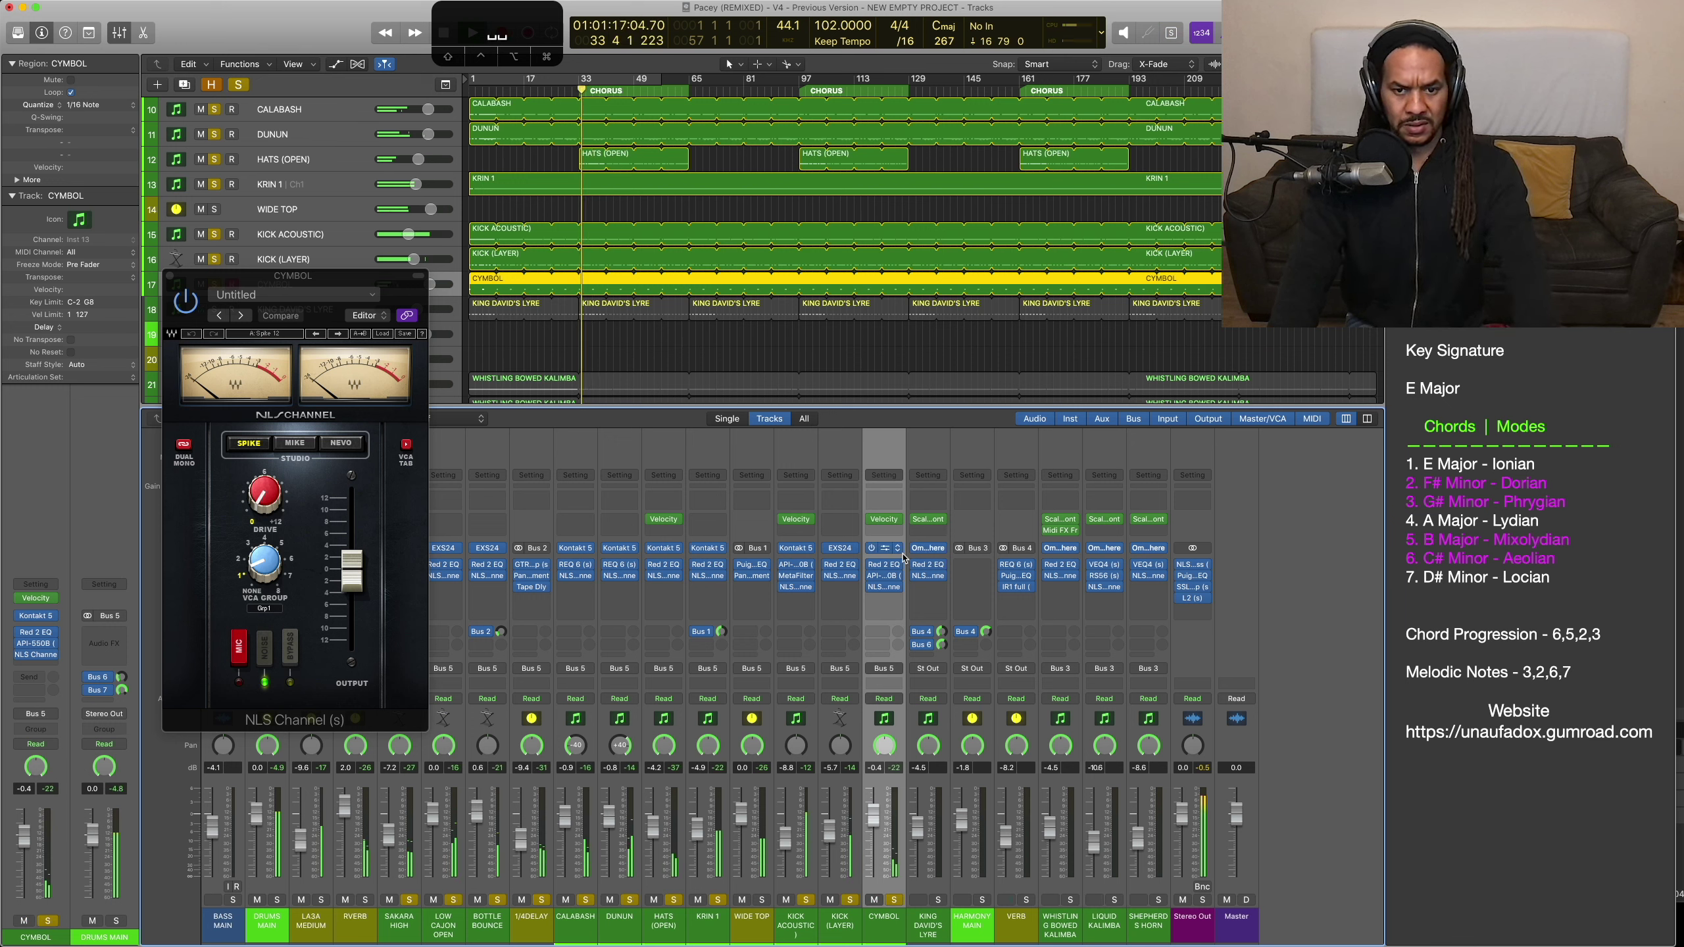
key(space)
key(space)
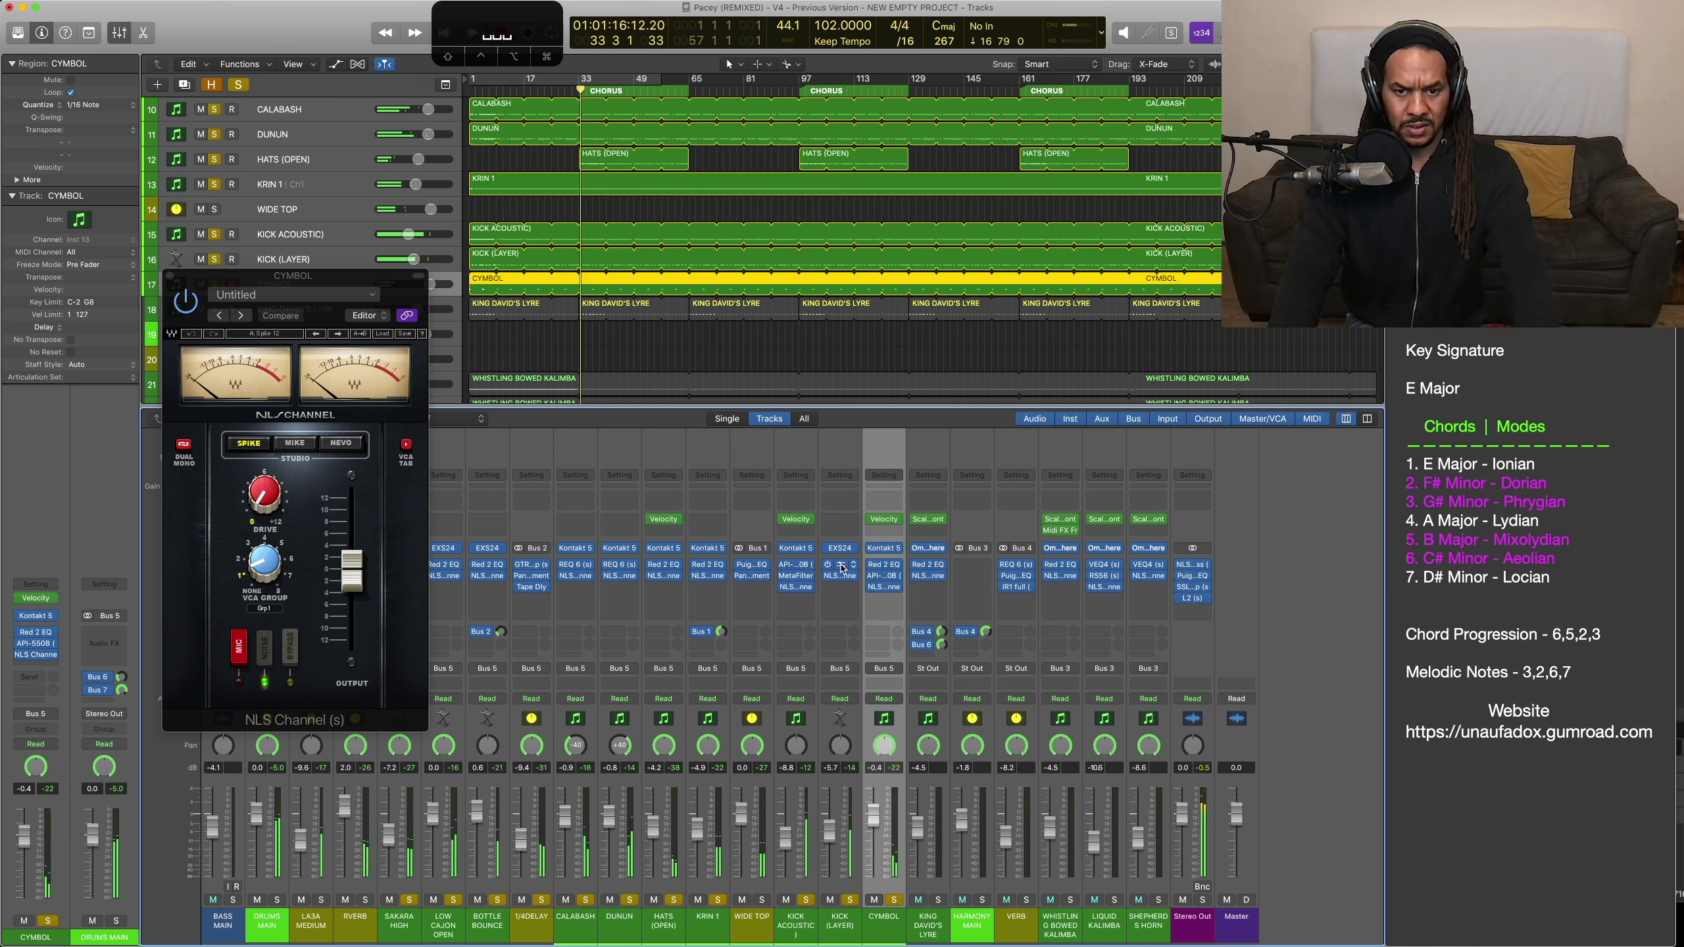
Step: Review the Red 2 EQ and NLS Channel effects on the KICK (LAYER) channel
click(851, 565)
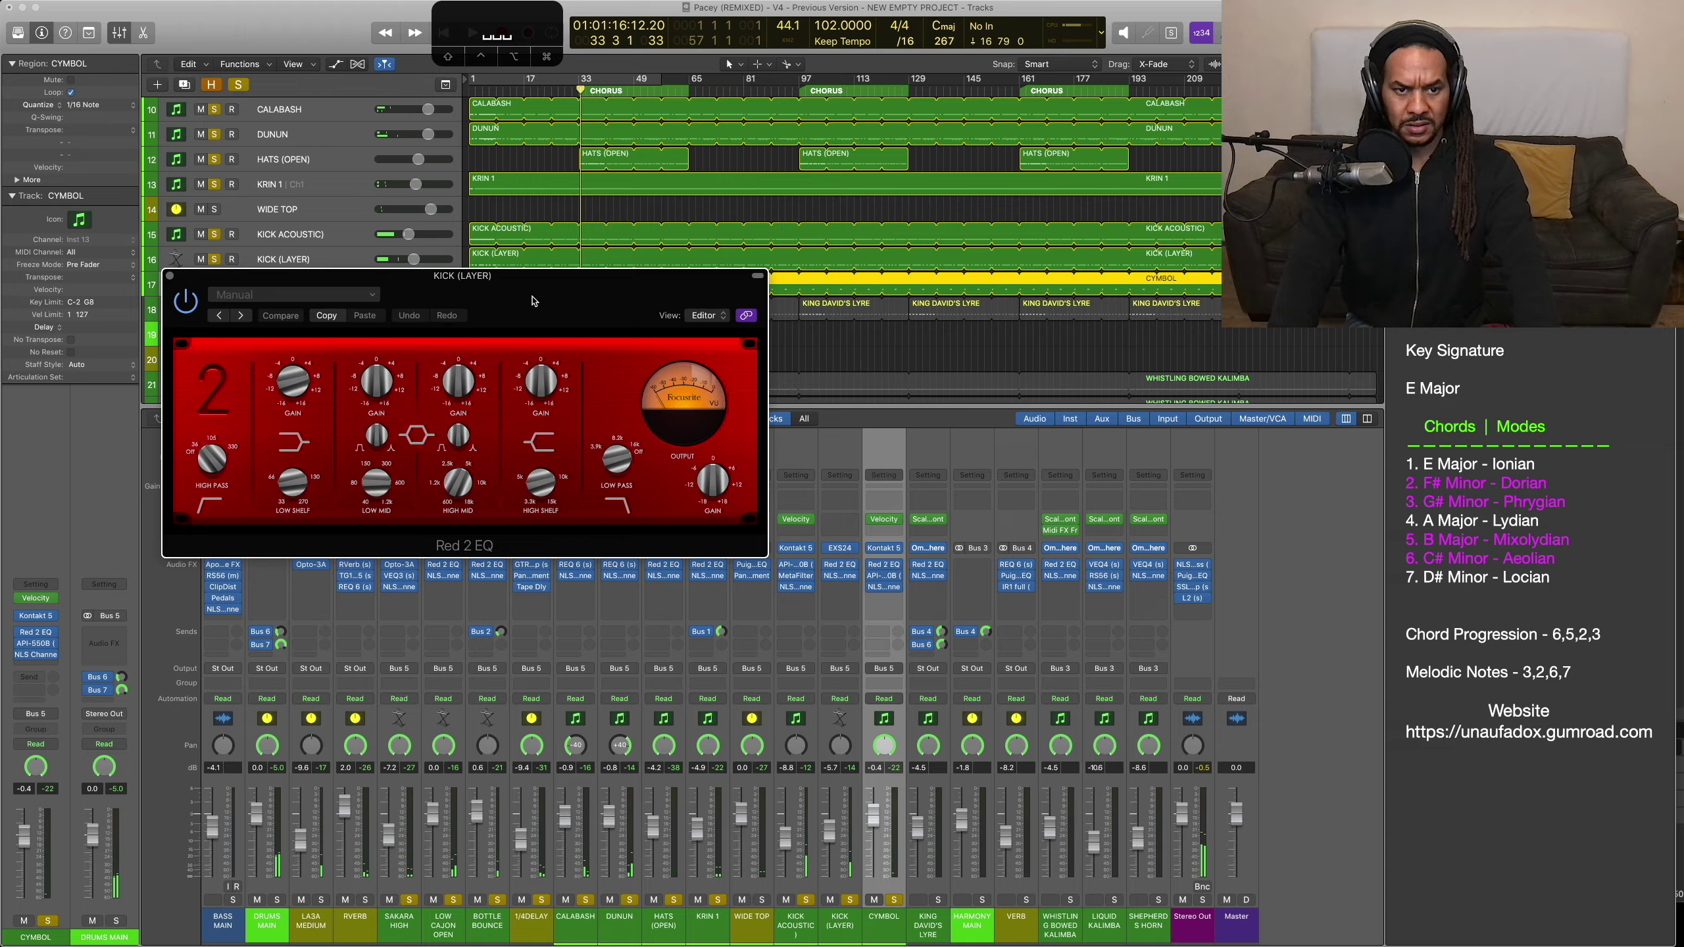
mouse_move(530, 299)
mouse_down()
mouse_move(498, 286)
mouse_move(518, 283)
mouse_up()
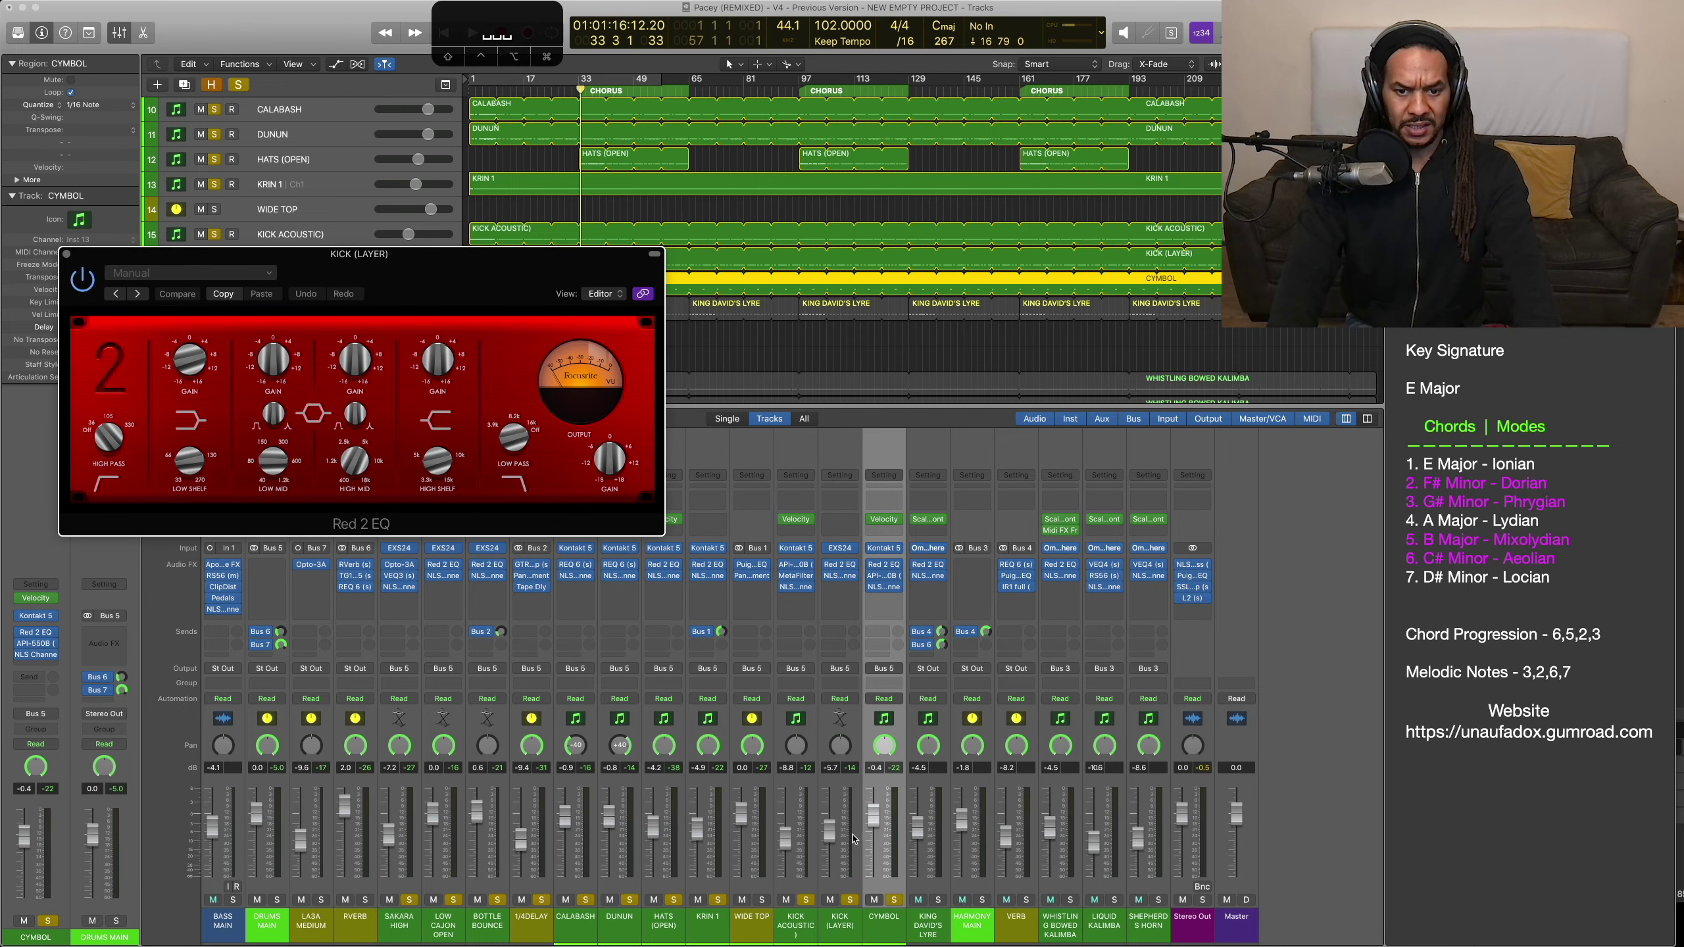
click(849, 794)
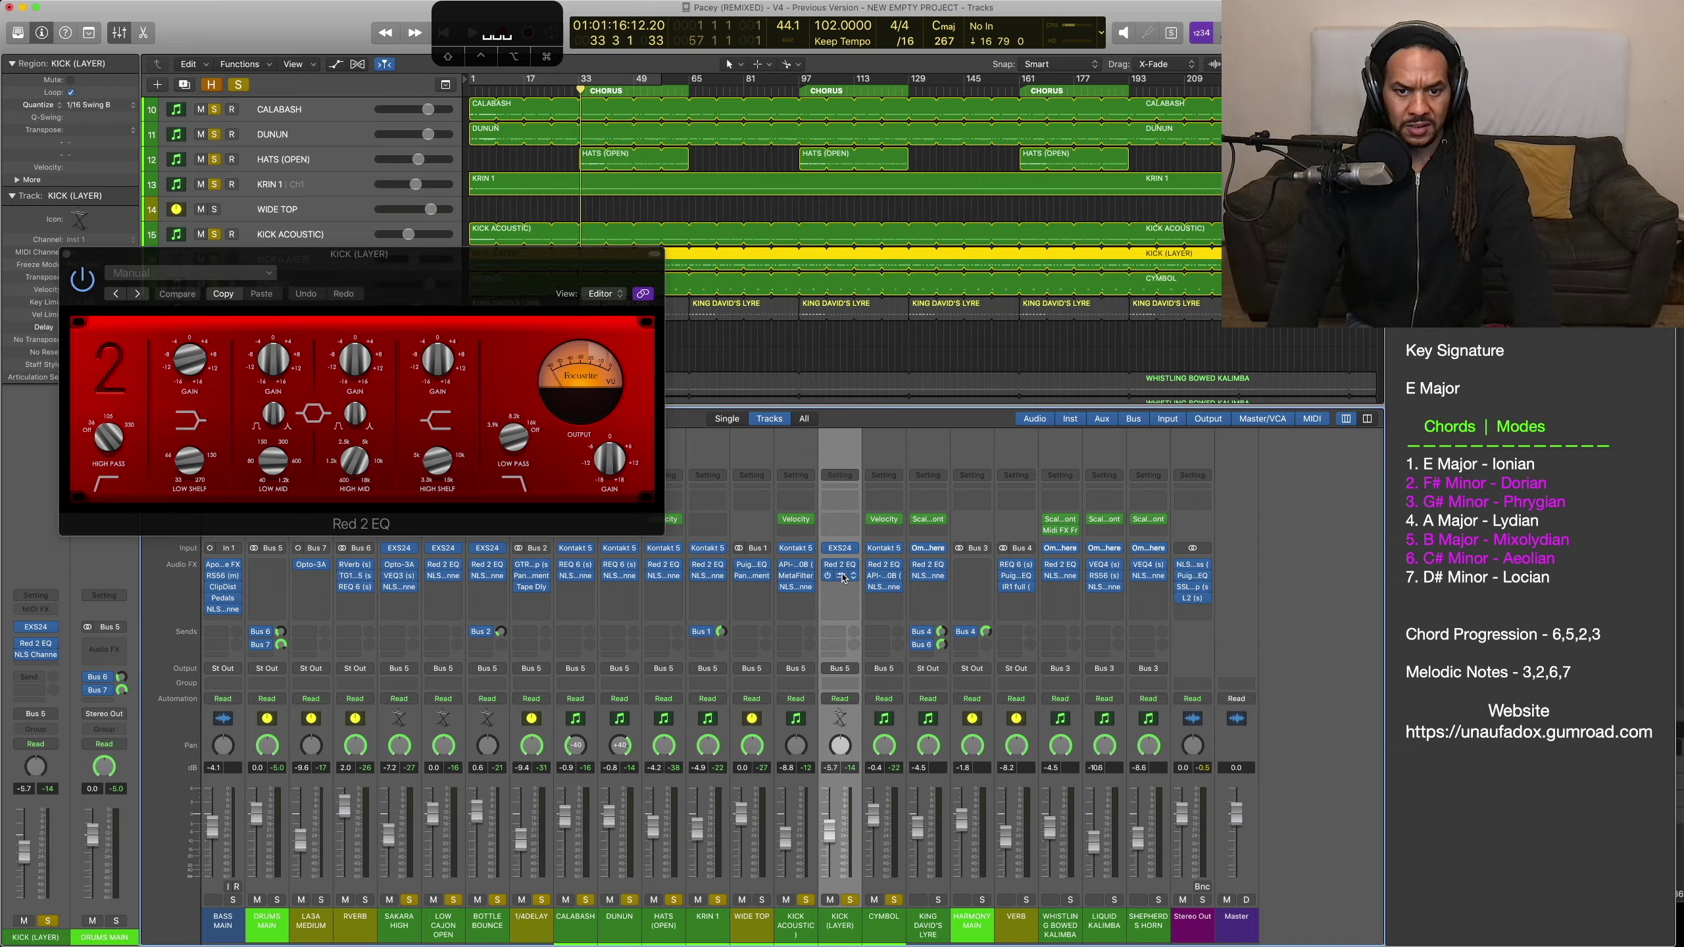
click(840, 579)
Step: Review the API-550B, Red 2 EQ and NLS Channel effects on the CYMBOL channel
click(895, 782)
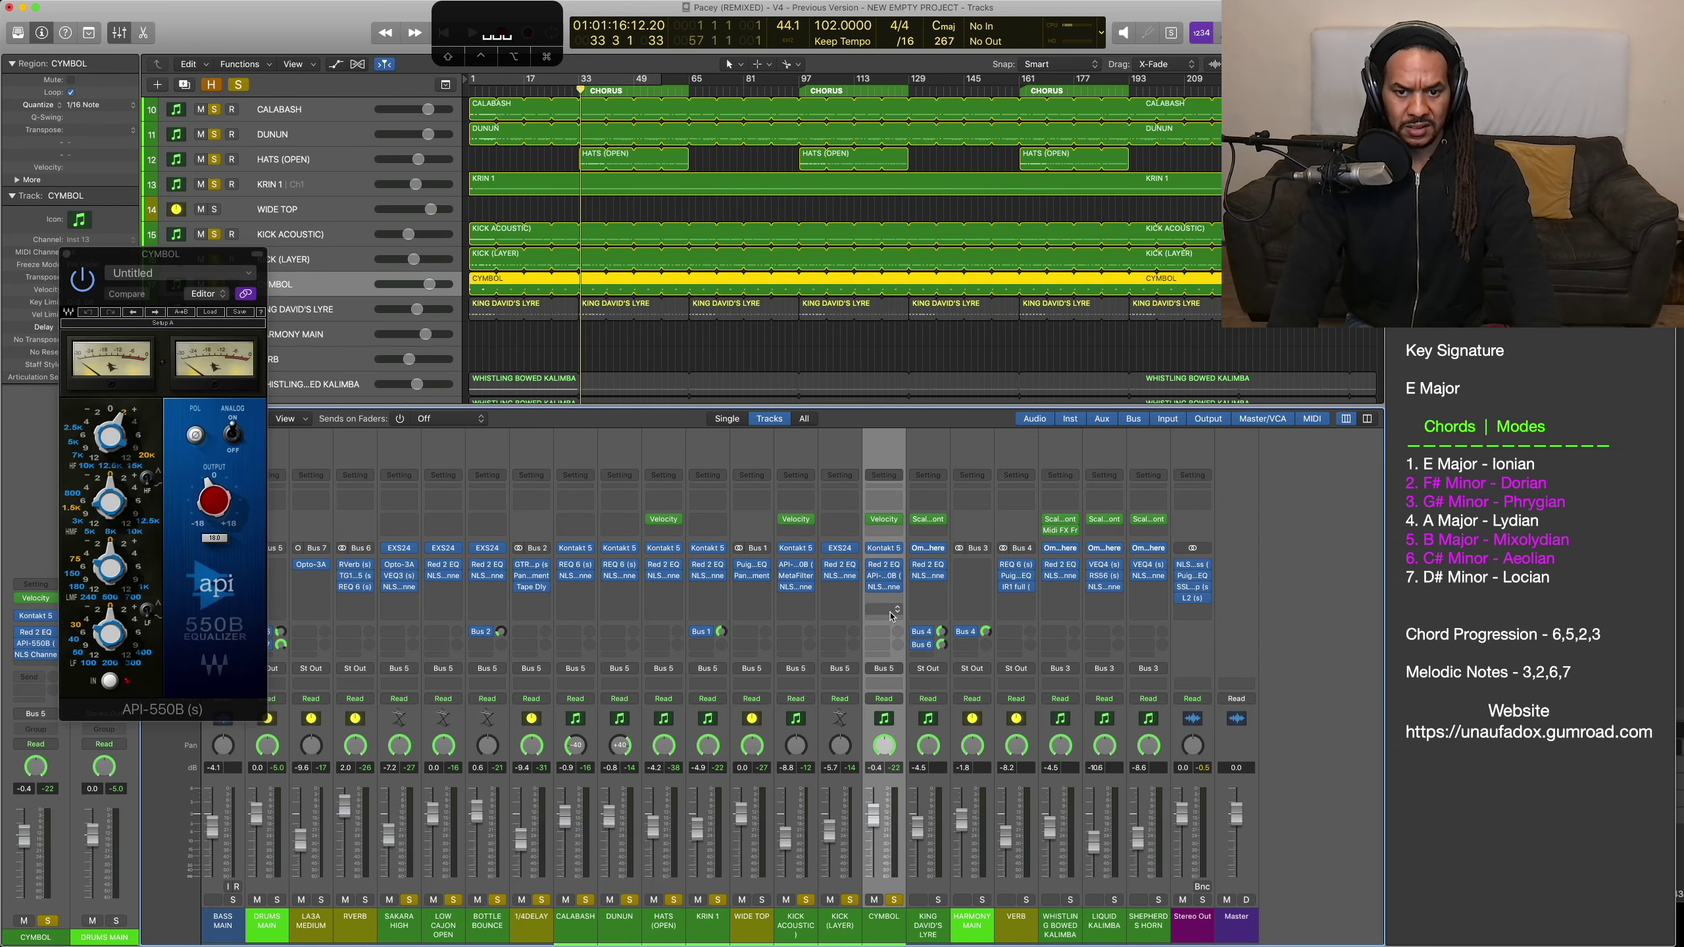
key(space)
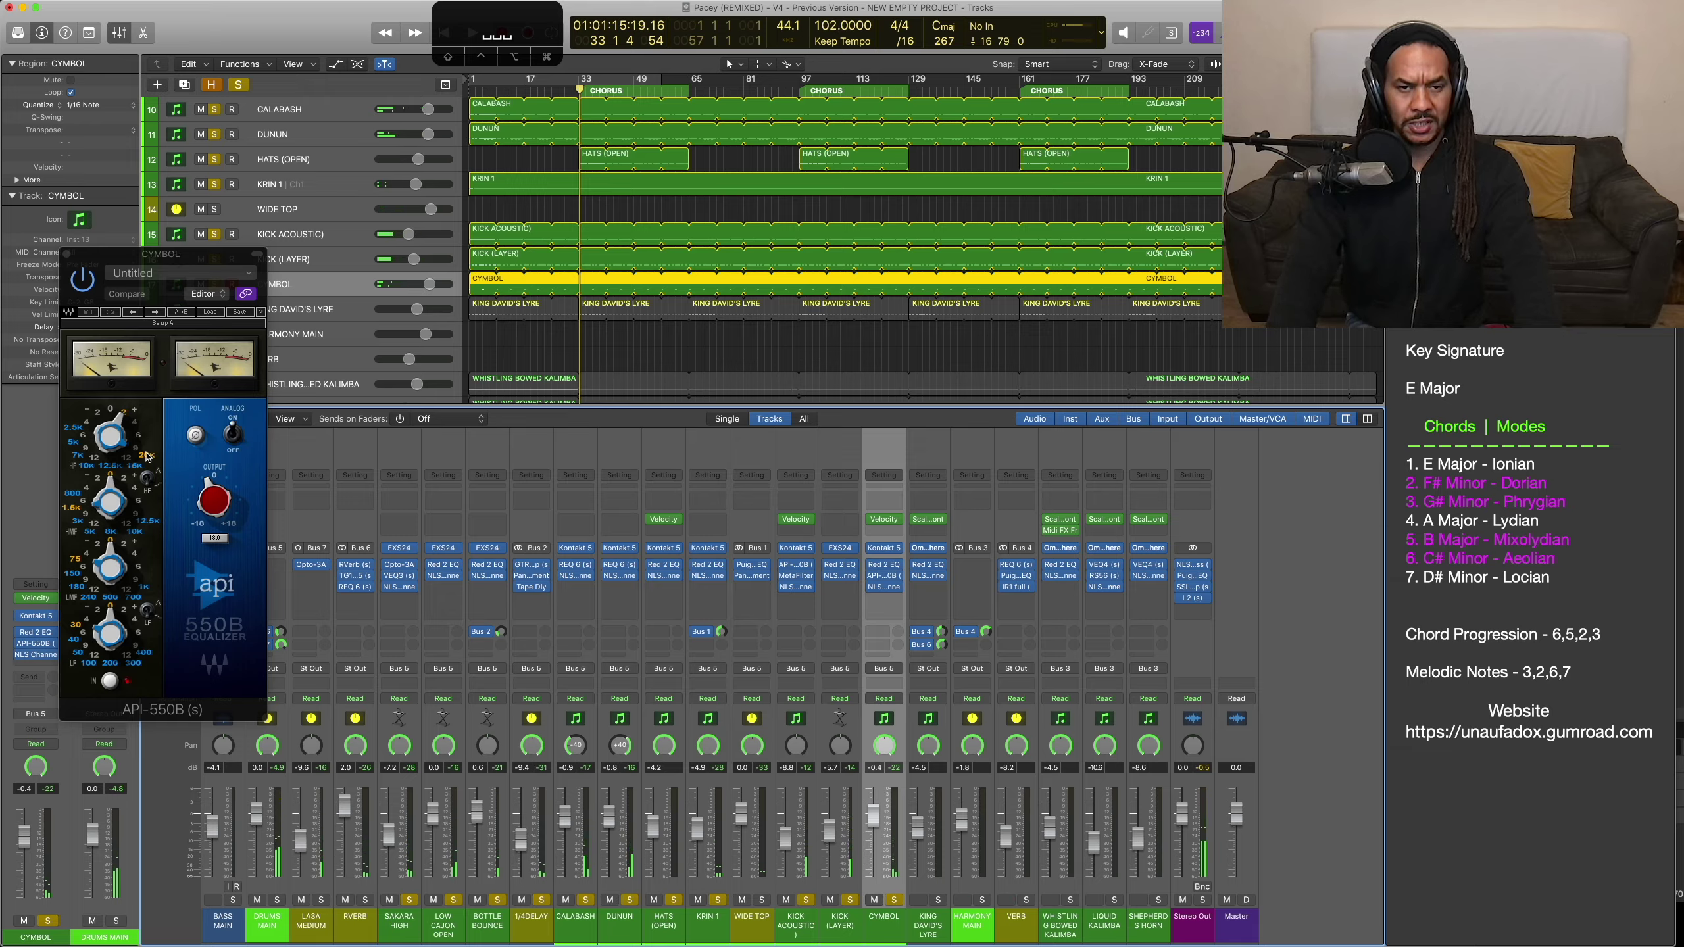
mouse_move(846, 569)
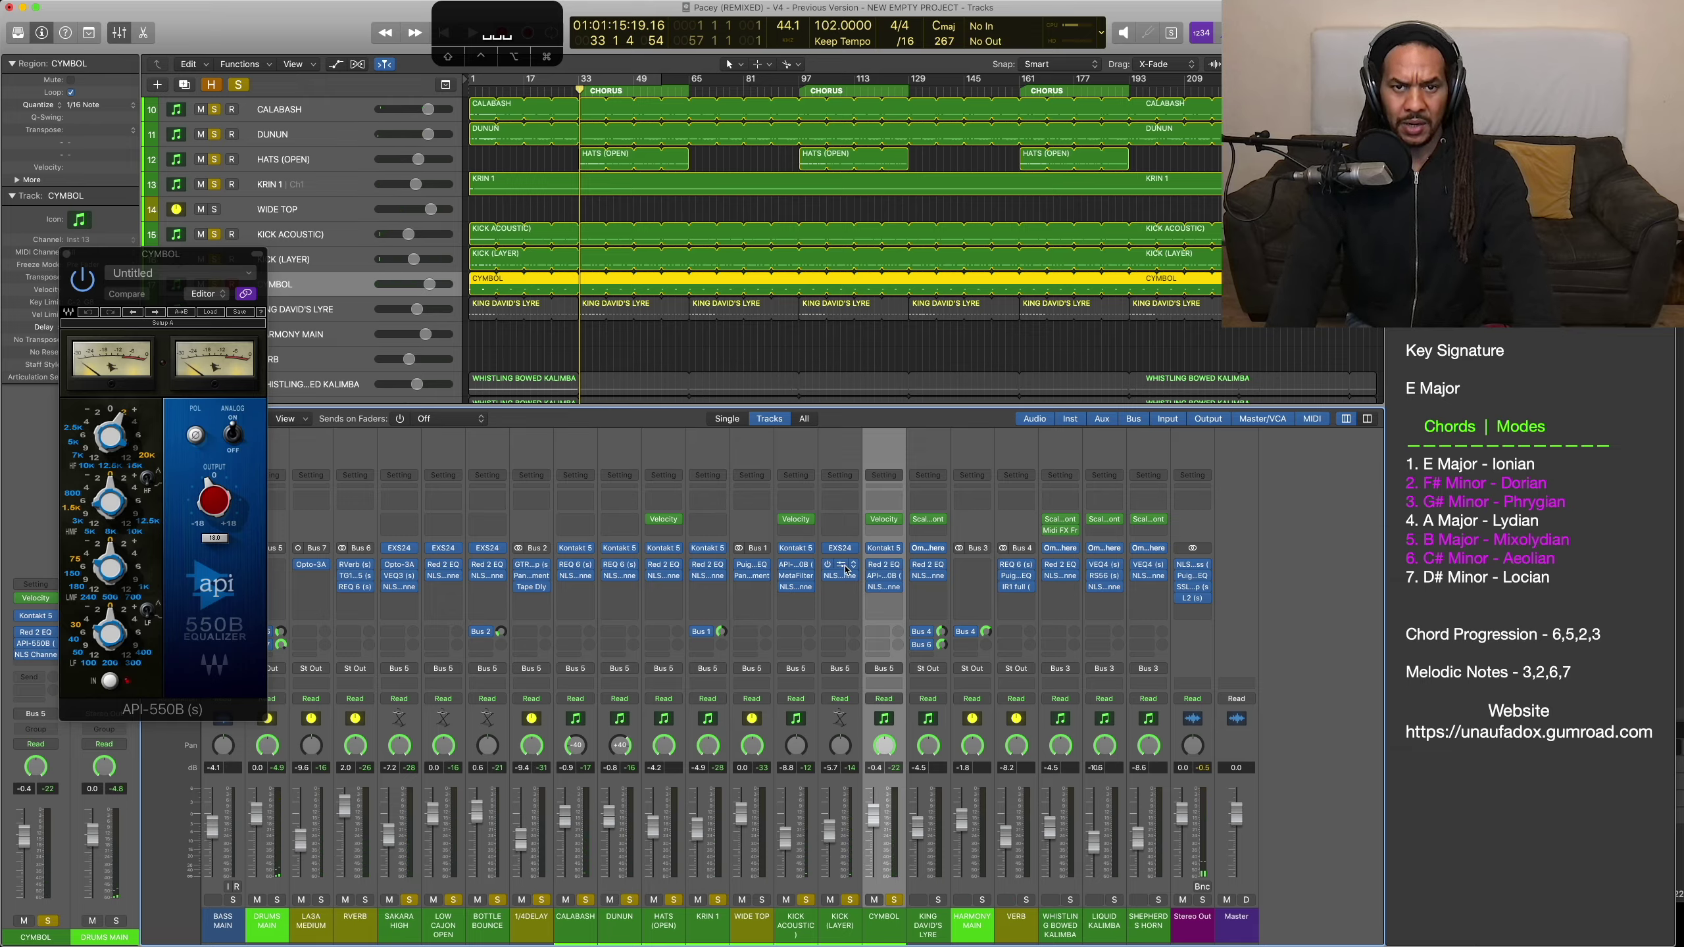
click(884, 577)
click(884, 576)
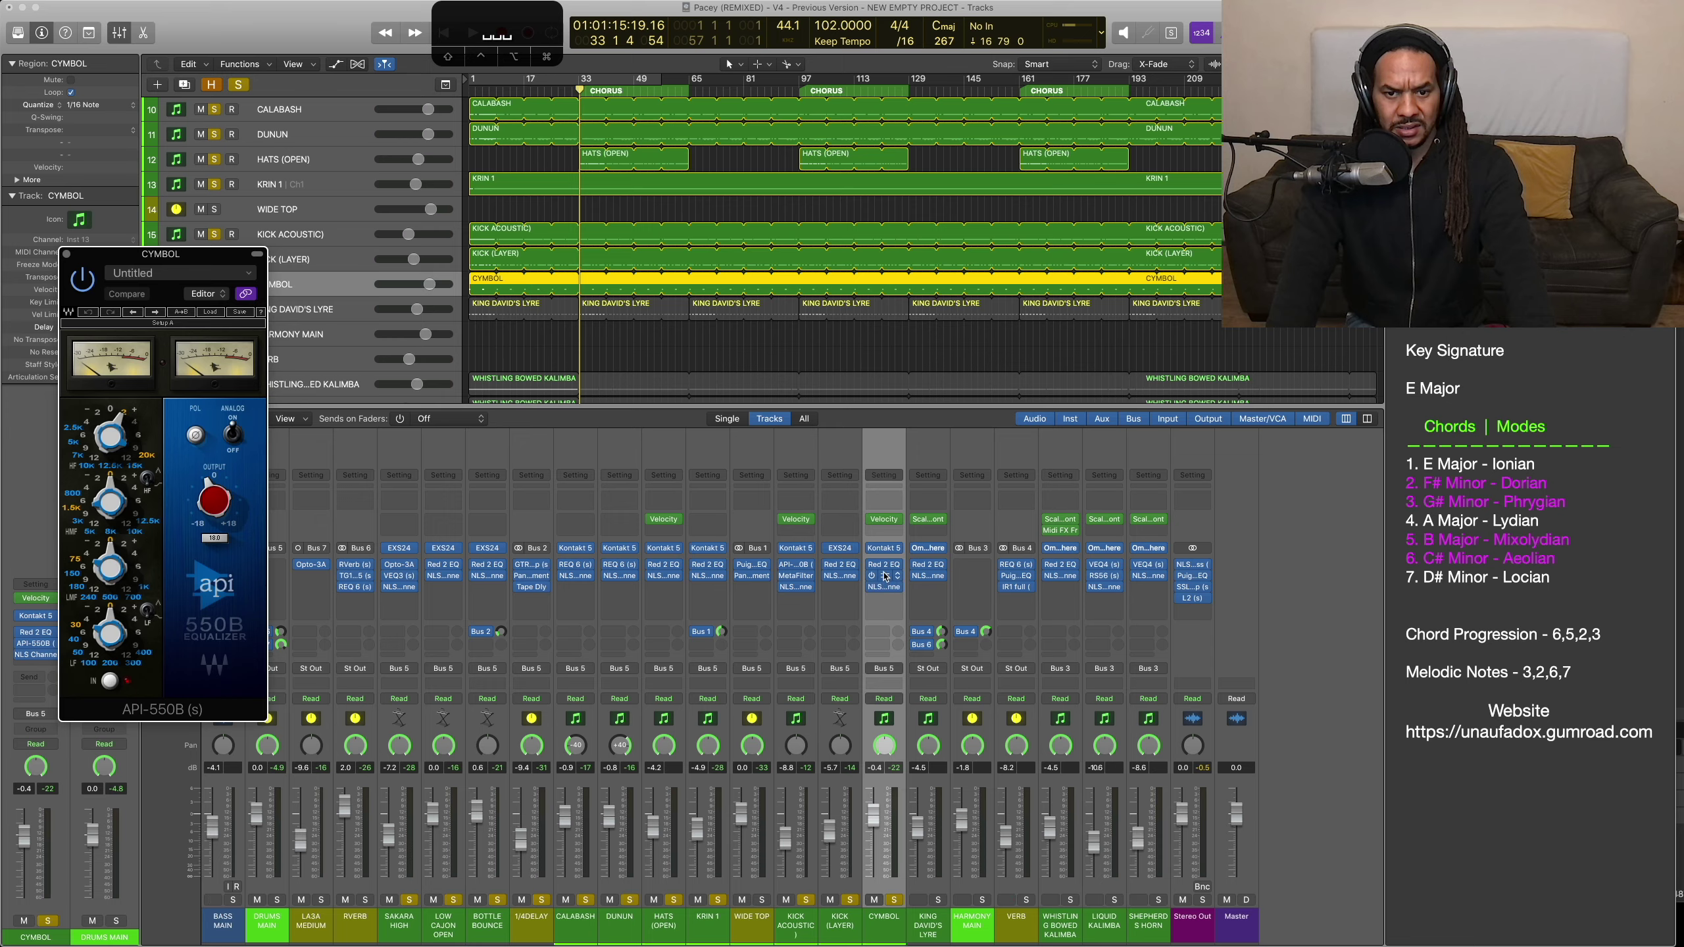
click(886, 568)
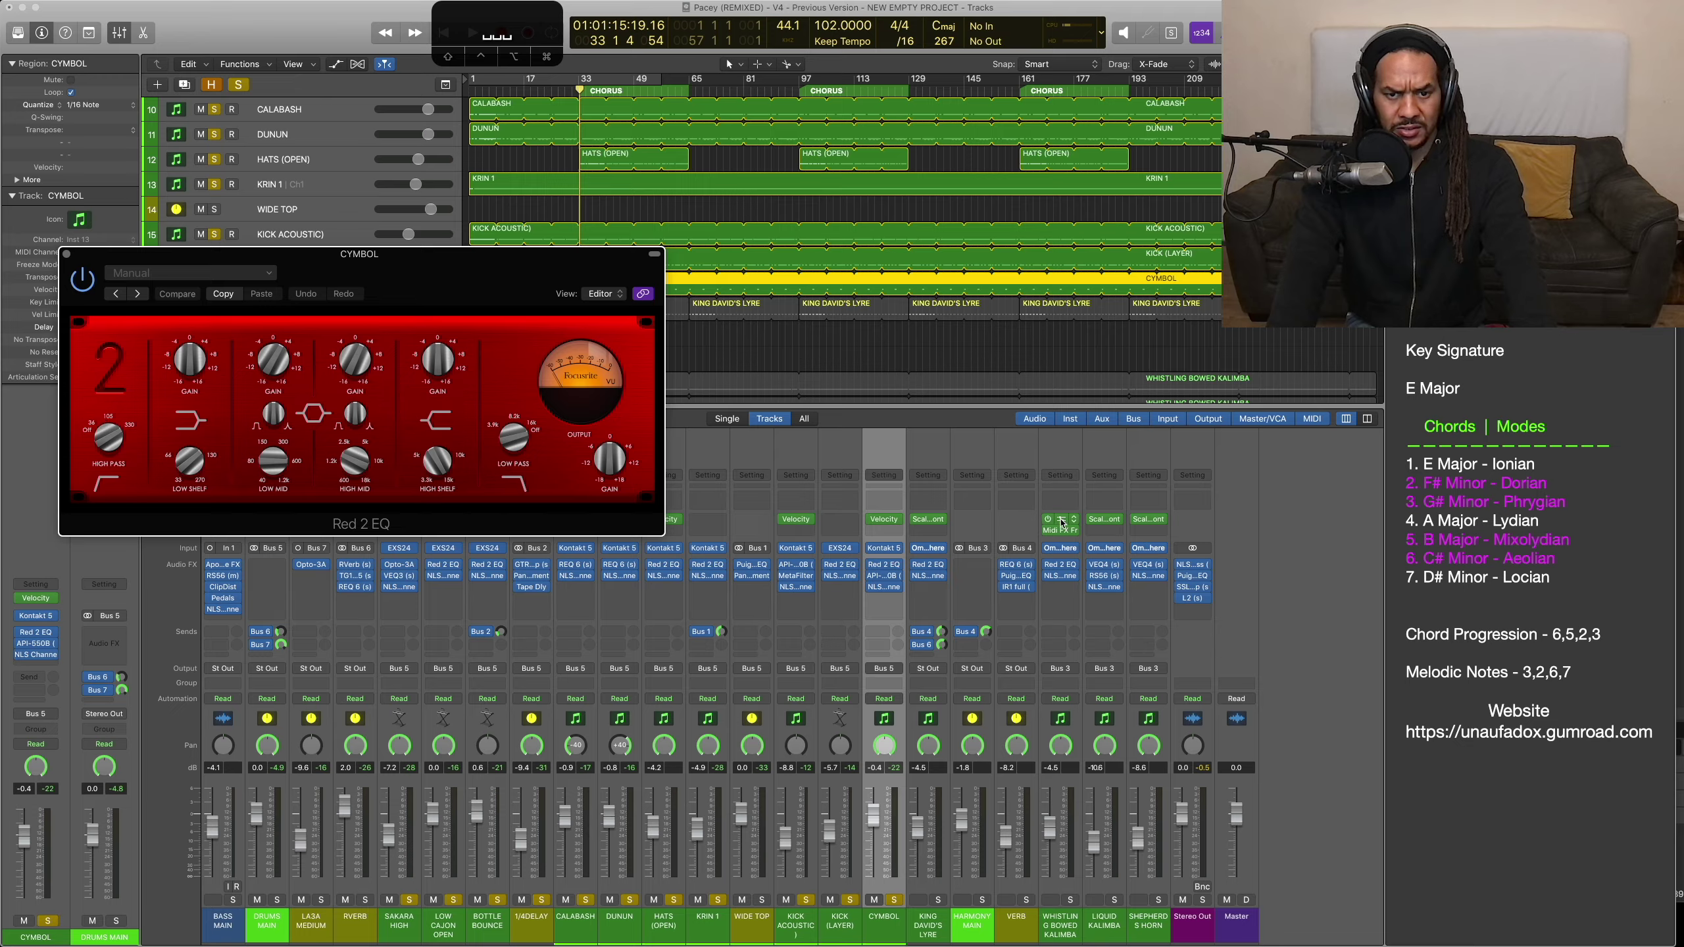
click(889, 590)
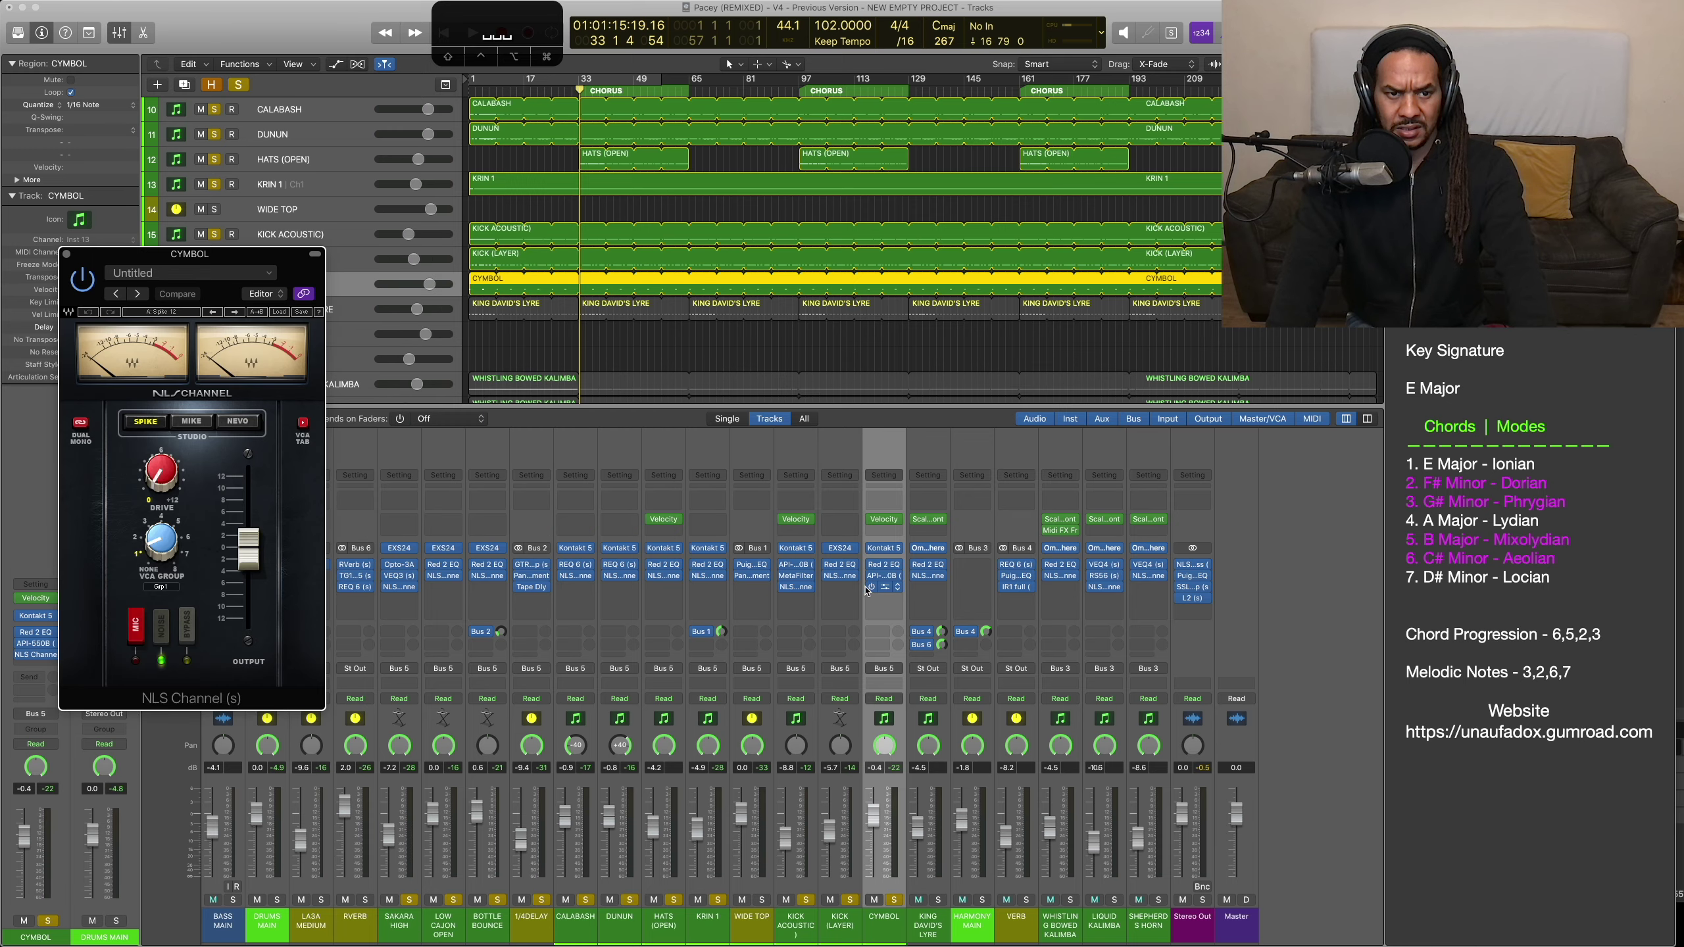
Step: Replace the drum solos with a solo of KING DAVID'S LYRE, close the NLS Channel window, and clear the lyre's solo
click(938, 900)
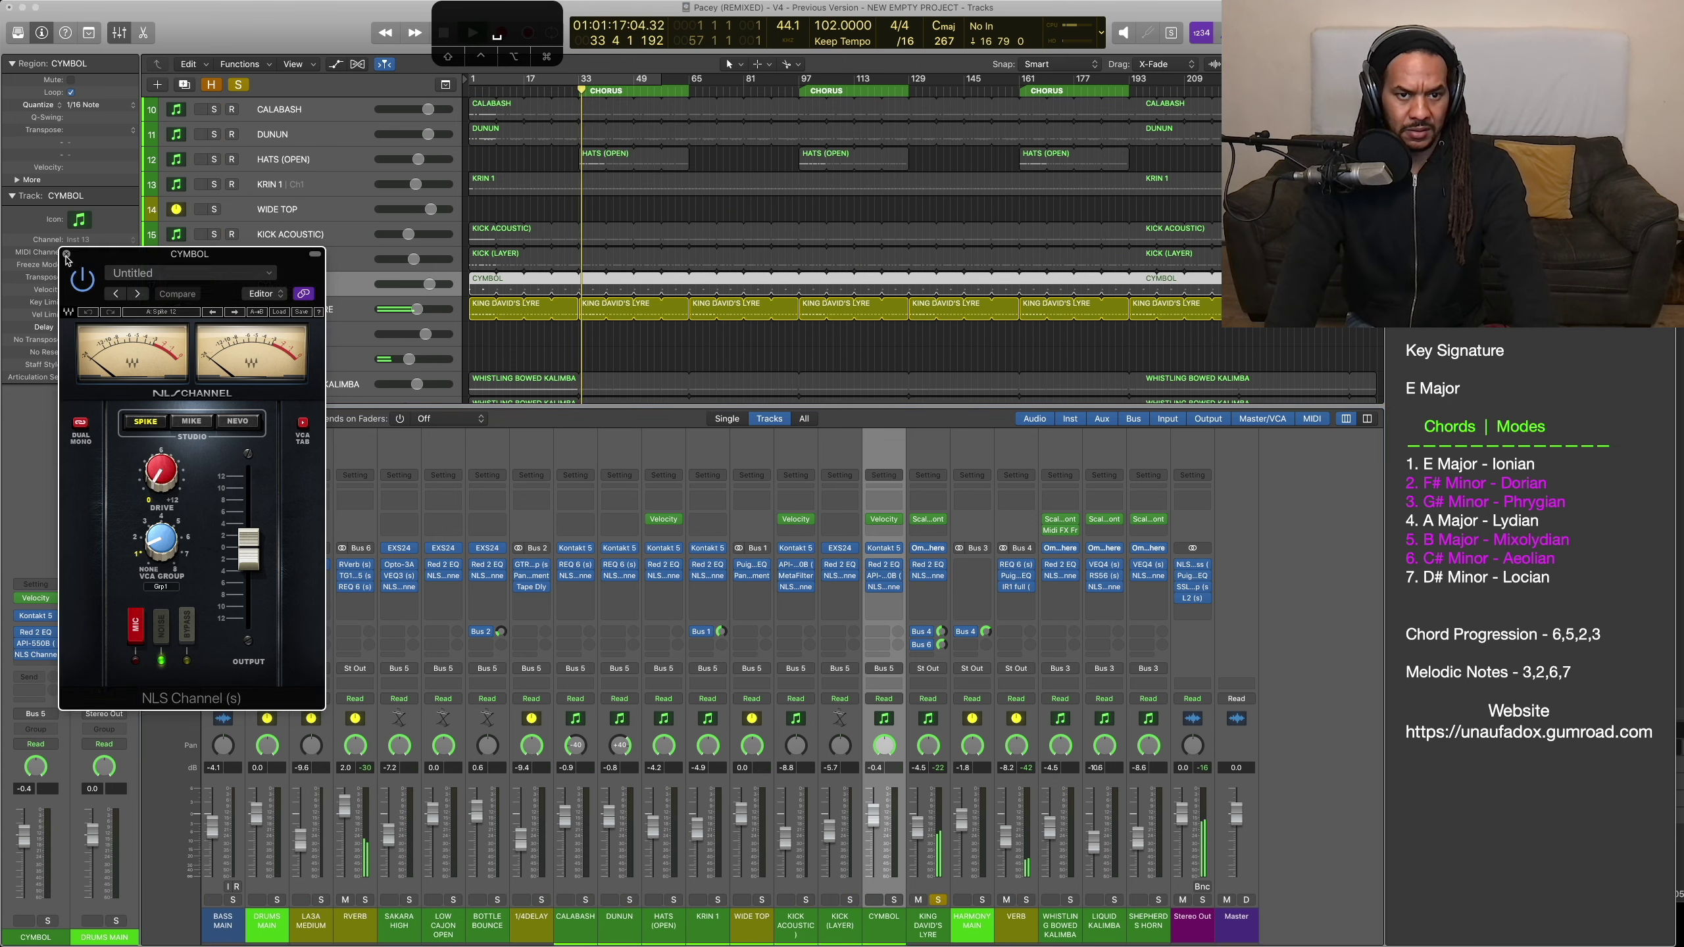
click(66, 254)
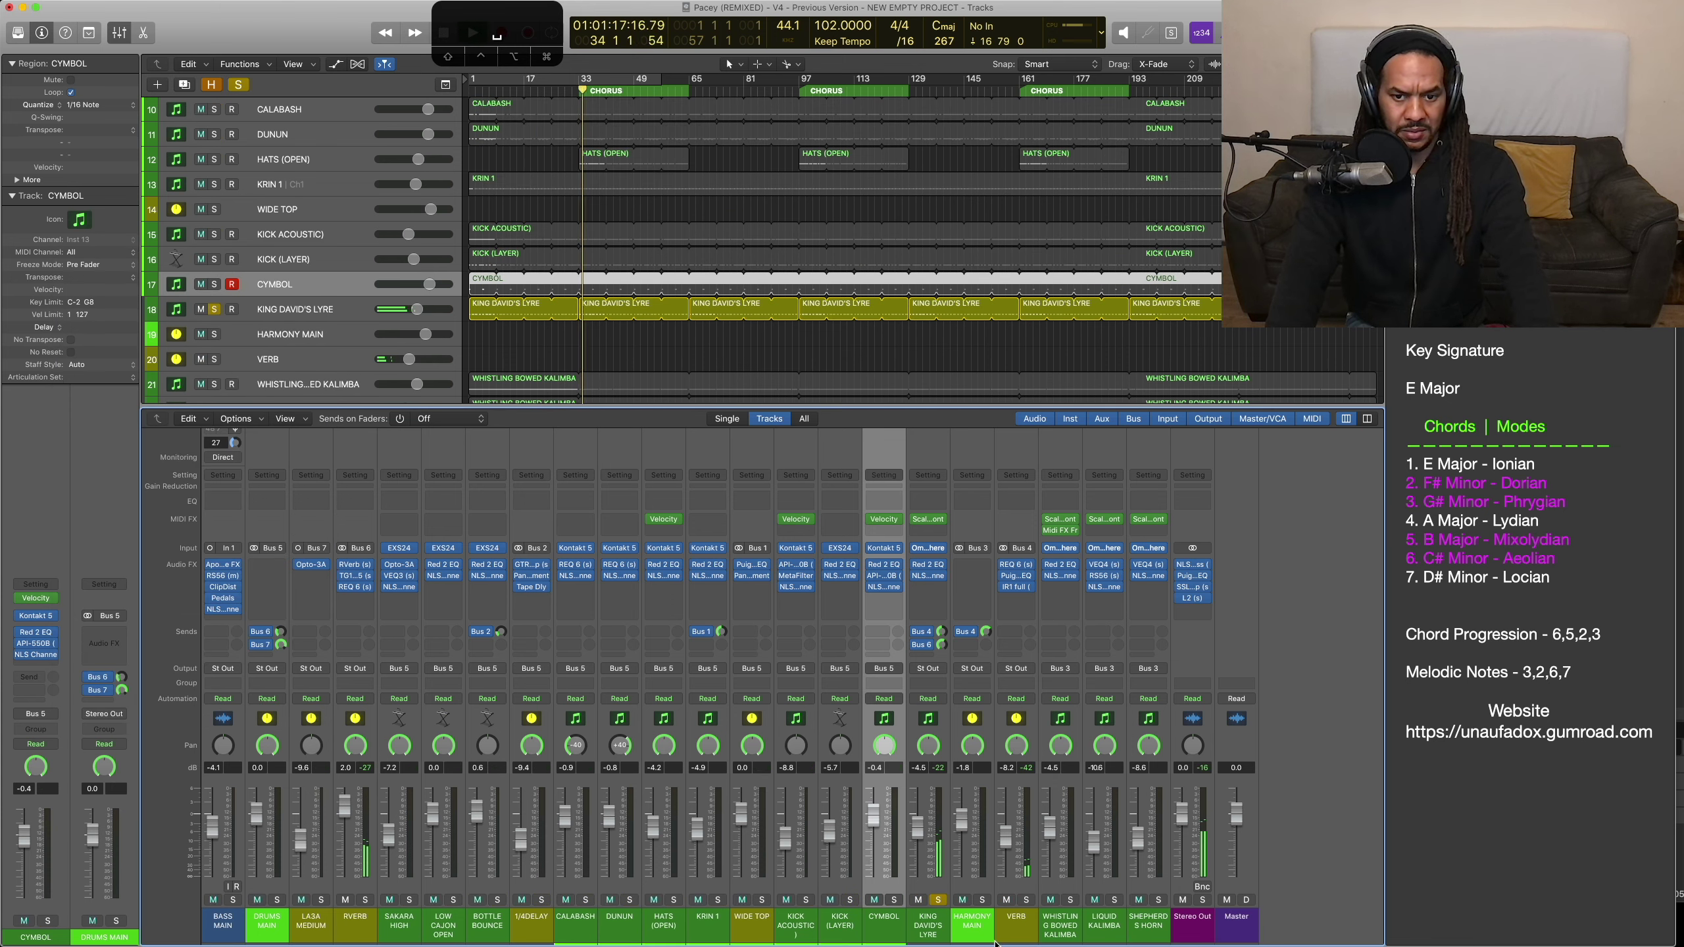
click(938, 900)
Step: Hide the mixer, fit all tracks in the arrangement view, and play the full mix from the beginning
key(Return)
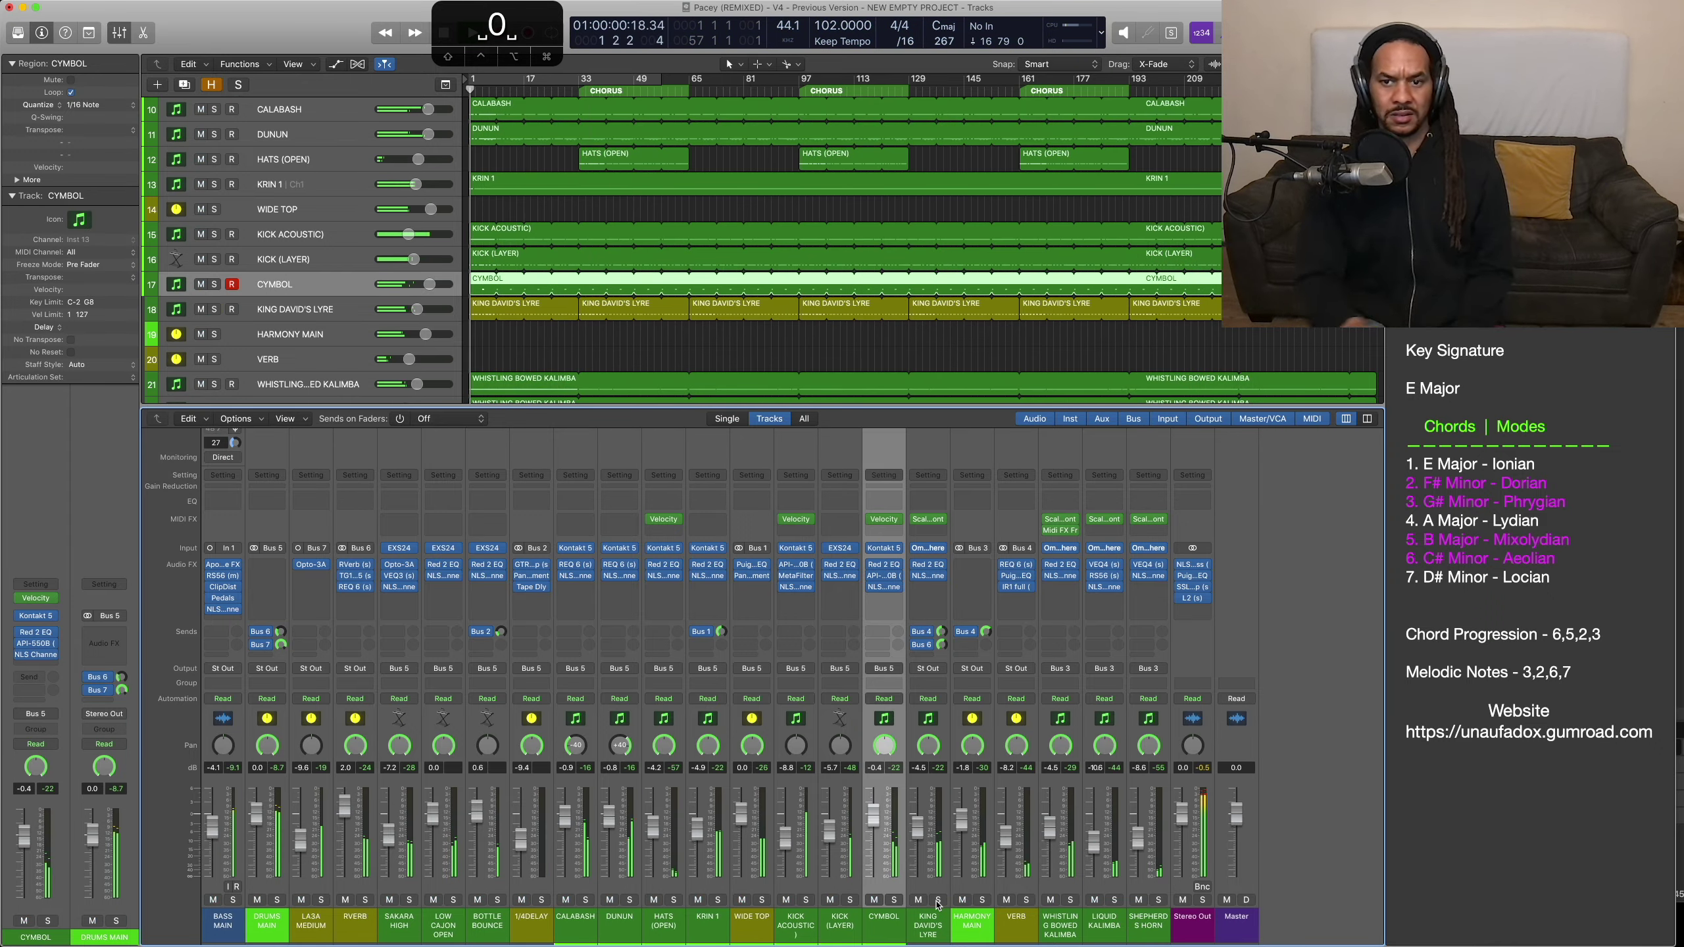
key(x)
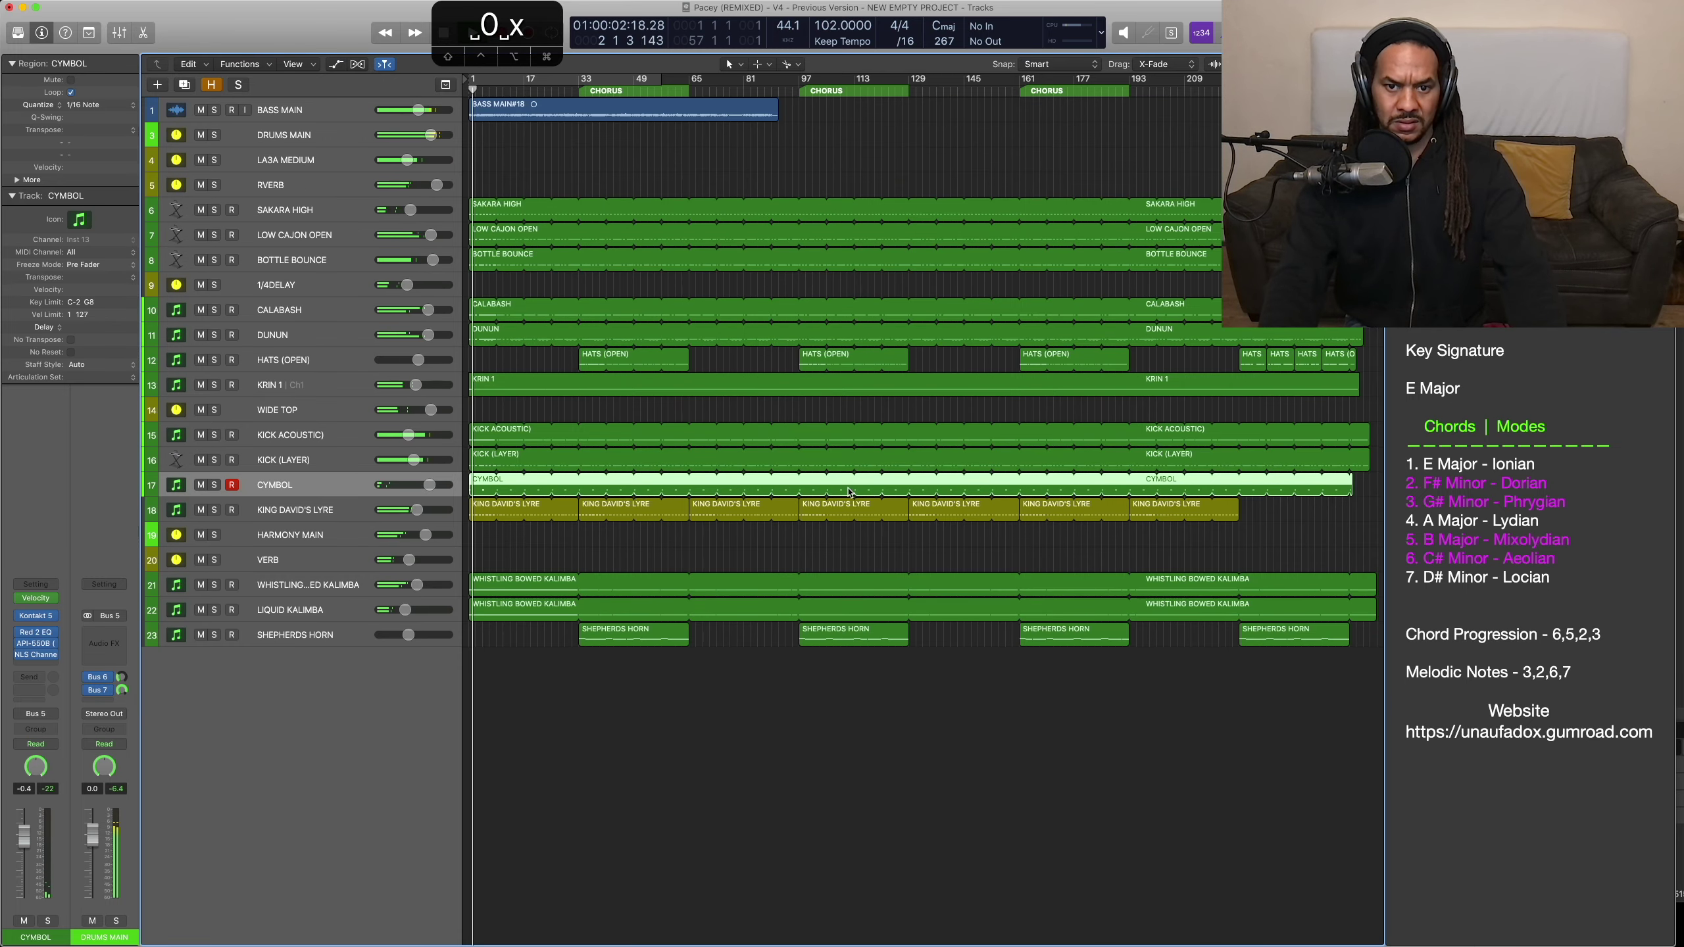
ctrl+alt+click(813, 548)
ctrl+alt+click(813, 548)
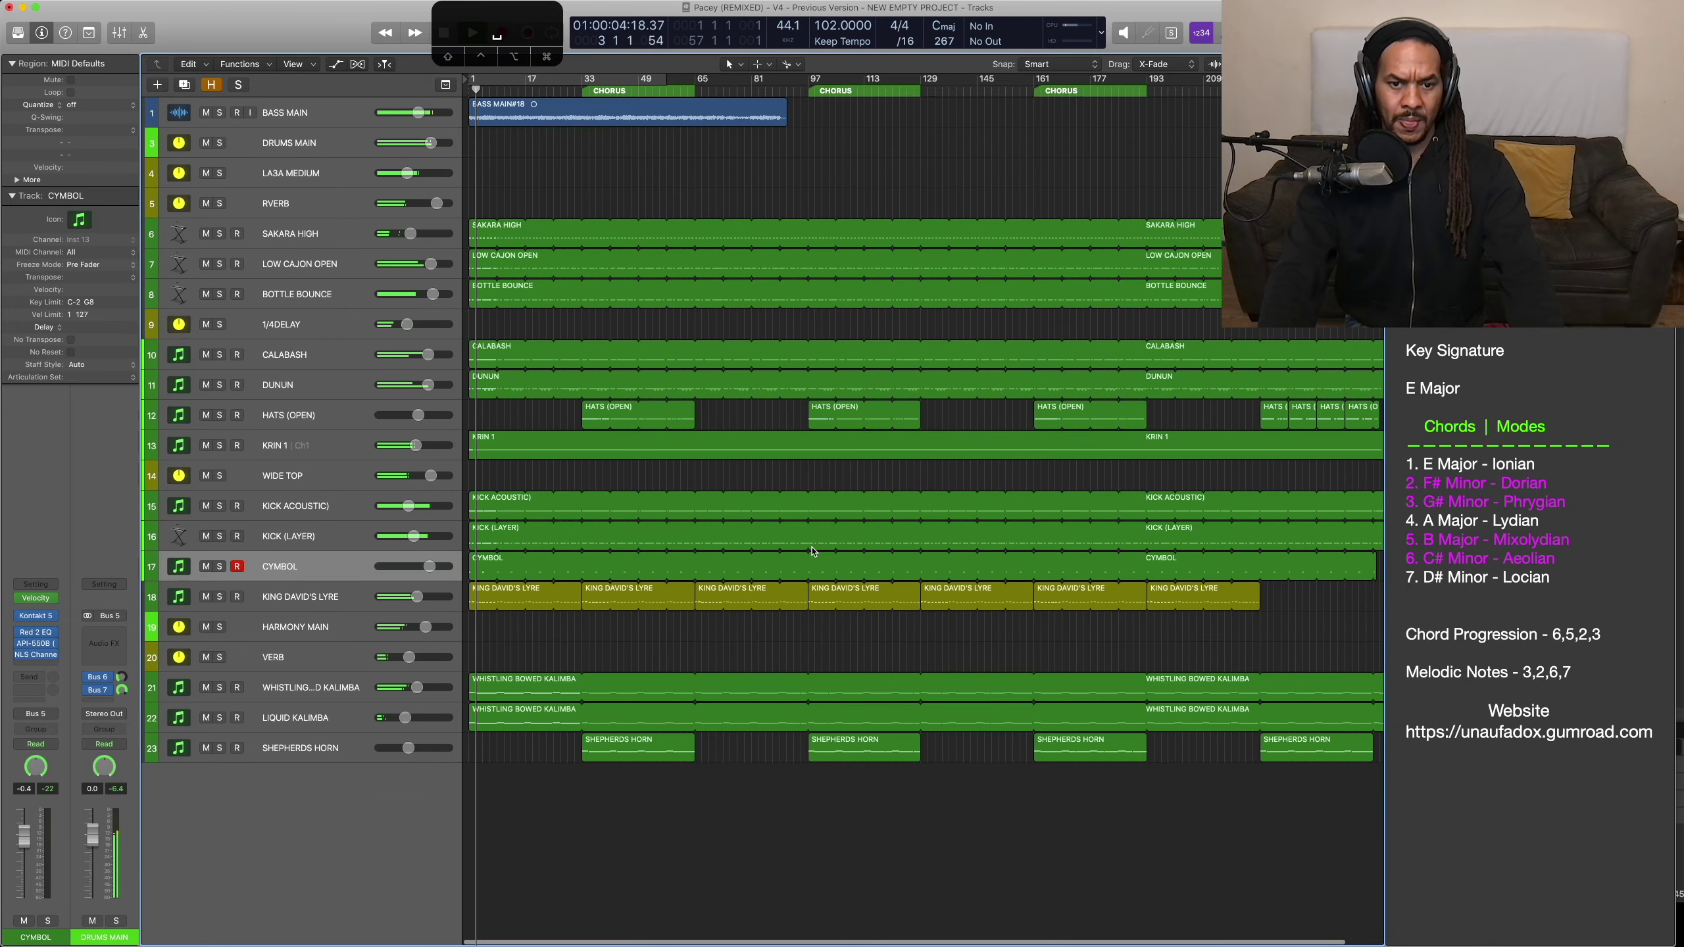
key(space)
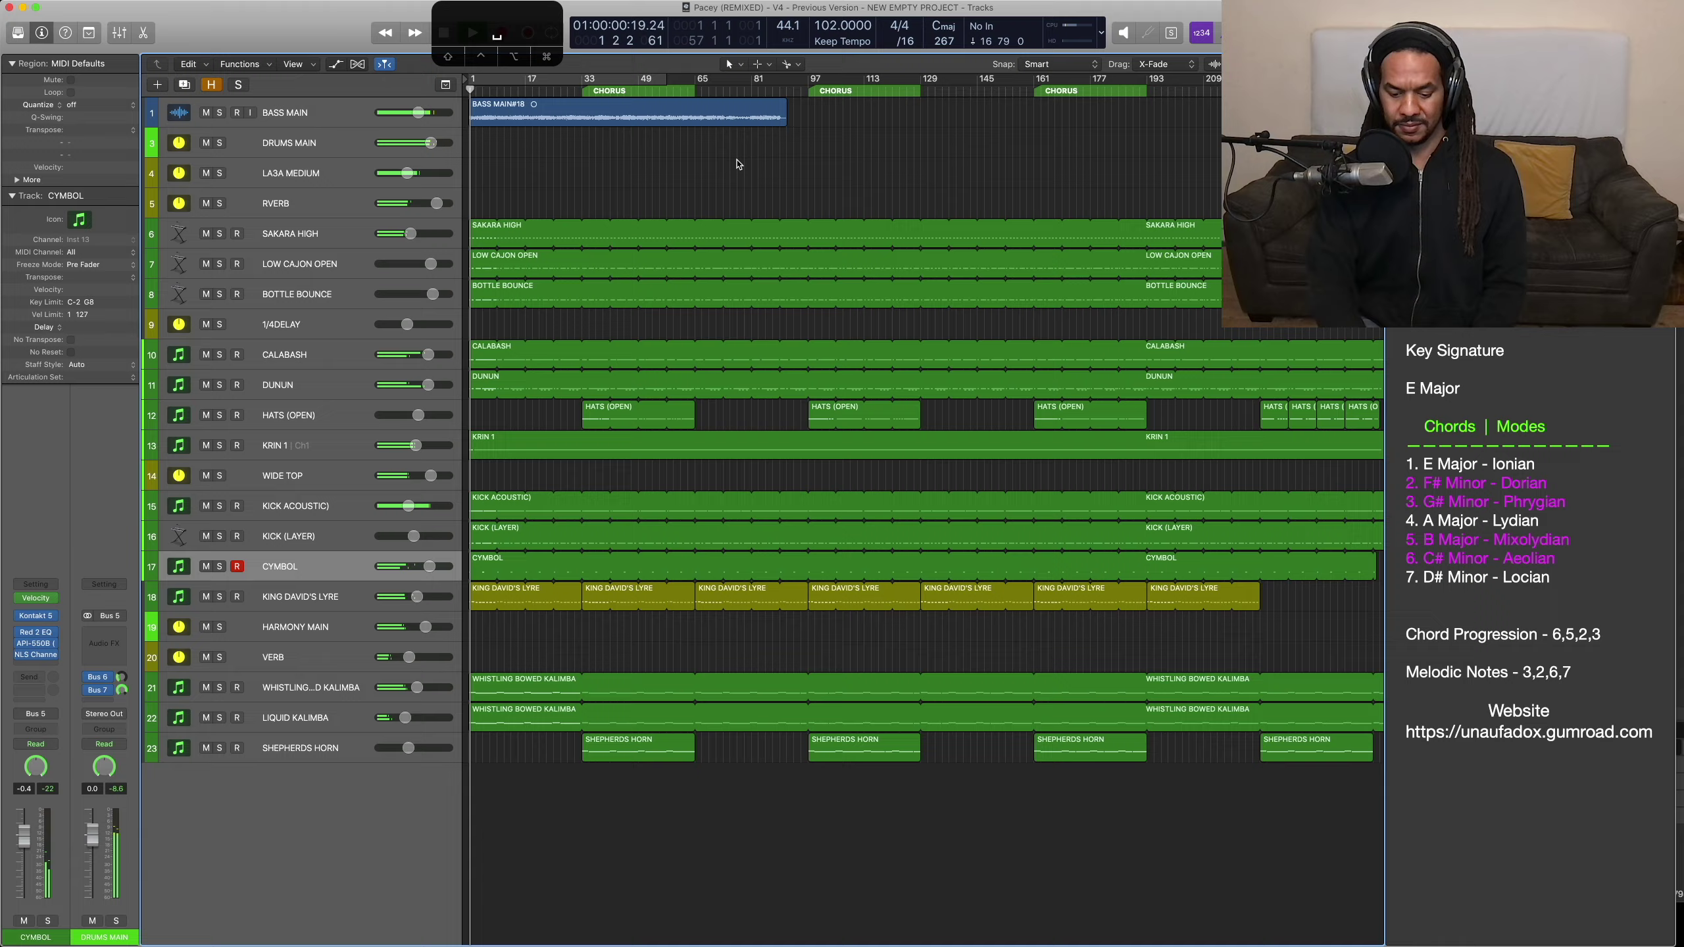
key(space)
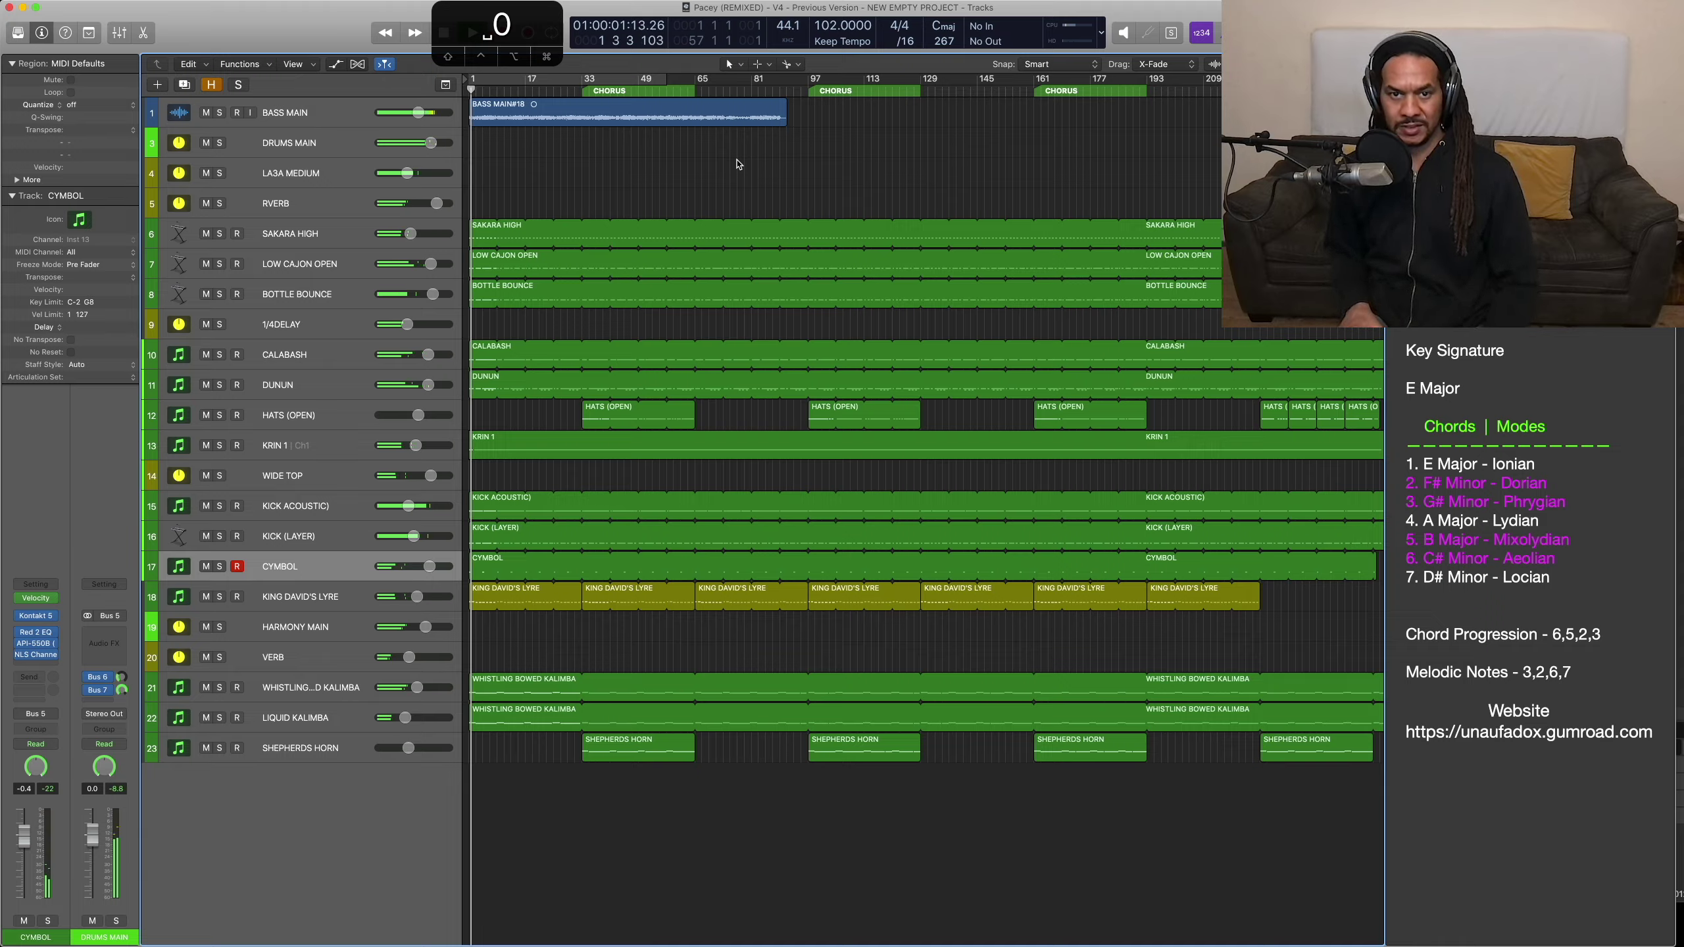